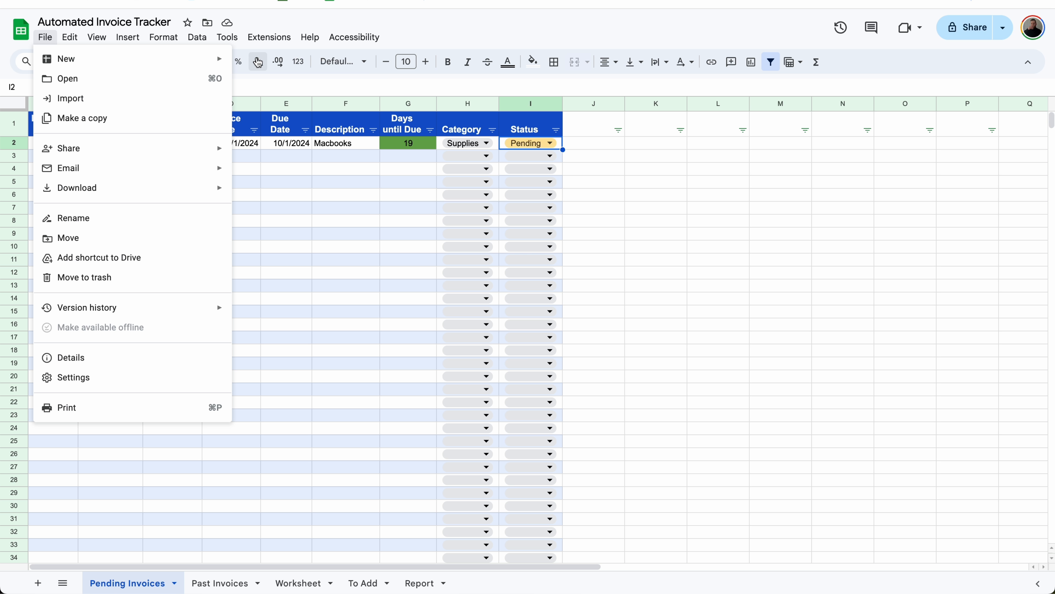
# Step: Create a new blank spreadsheet, name it "Invoice Tracker Tutorial", and dismiss the pre-built tables suggestions
pyautogui.moveTo(211, 60)
pyautogui.click(259, 63)
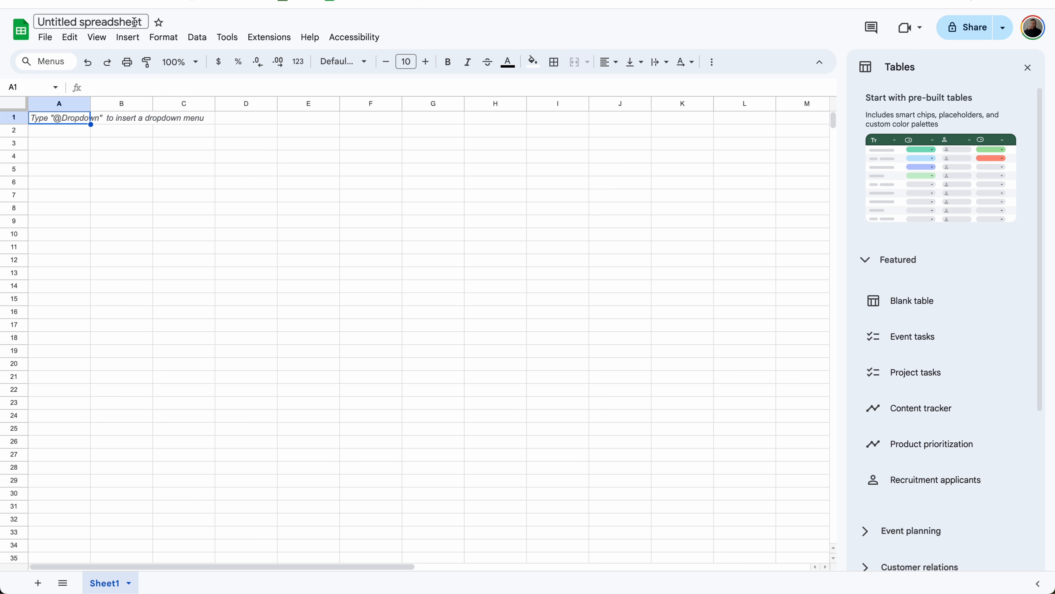
pyautogui.click(134, 22)
pyautogui.write('Invoice')
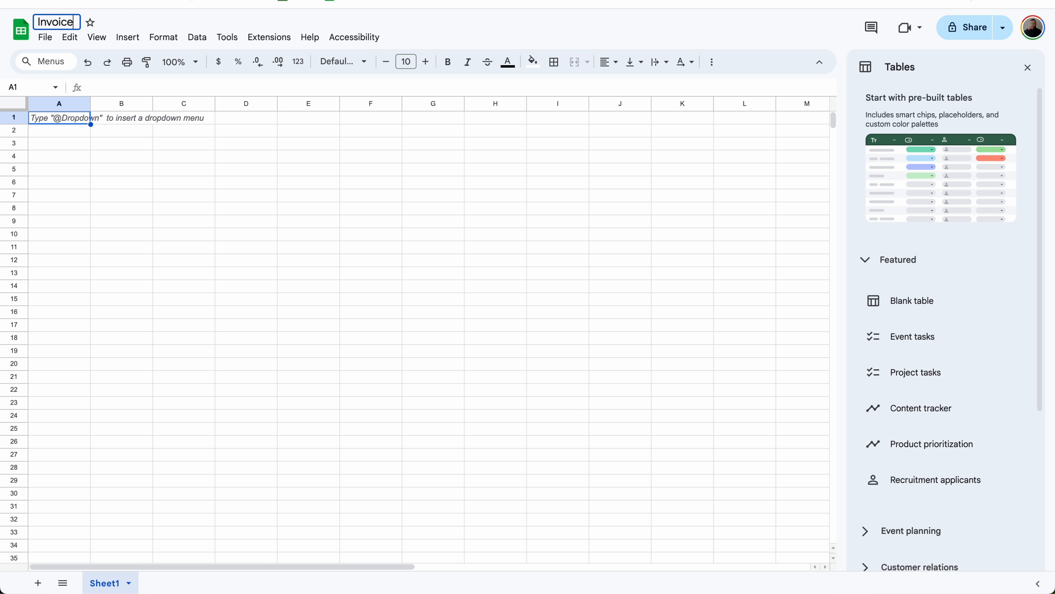
pyautogui.write(' Tracker Tutorial')
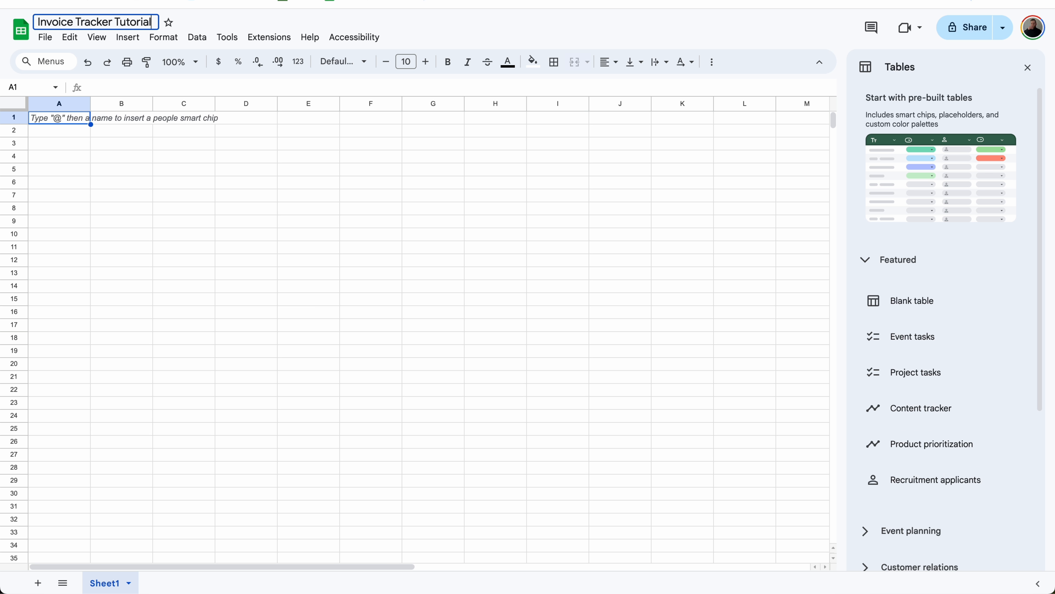
pyautogui.press('Return')
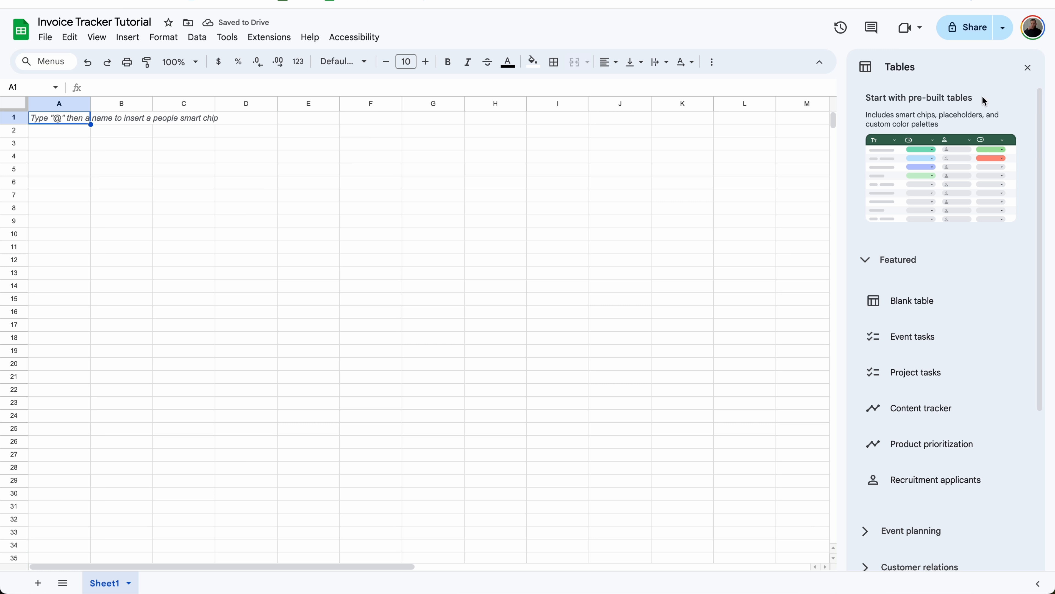
pyautogui.click(1028, 68)
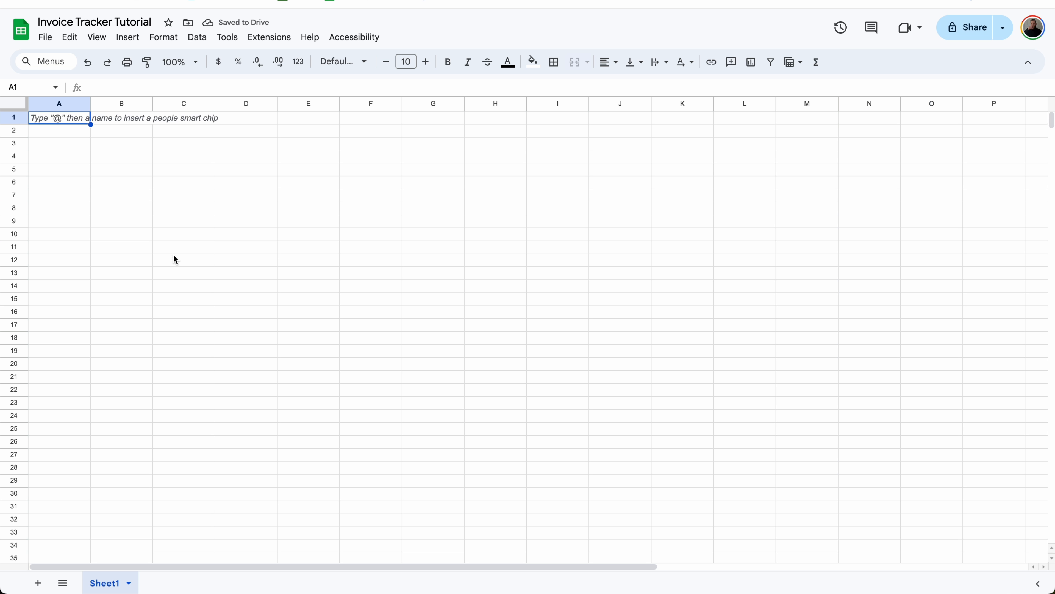
# Step: Rename the sheet Sheet1 as "Pending Invoices"
pyautogui.rightClick(114, 584)
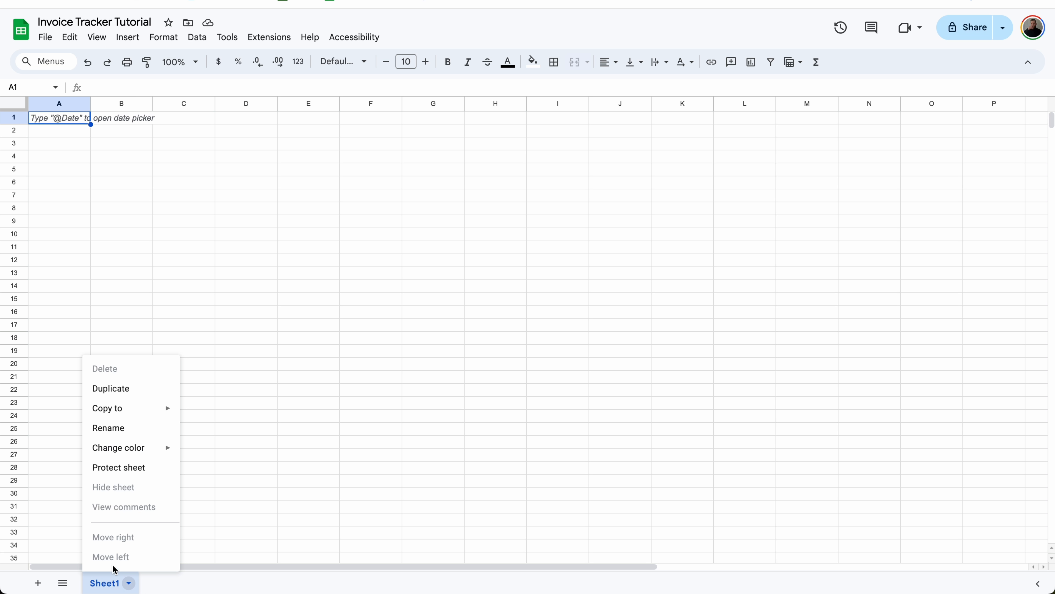
pyautogui.click(125, 439)
pyautogui.write('Pending Invoi')
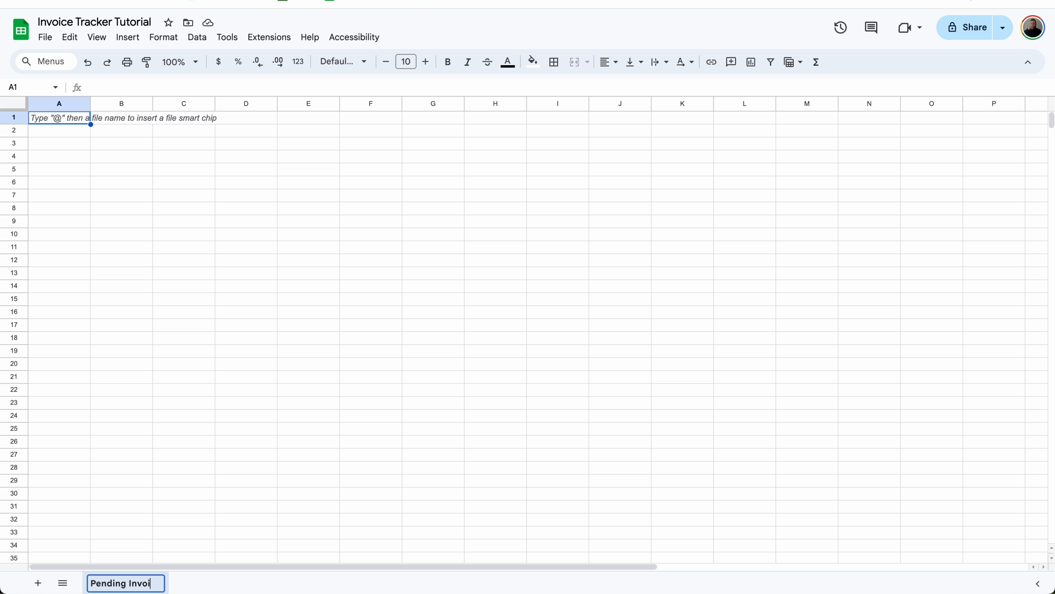
pyautogui.write('ces')
pyautogui.press('Return')
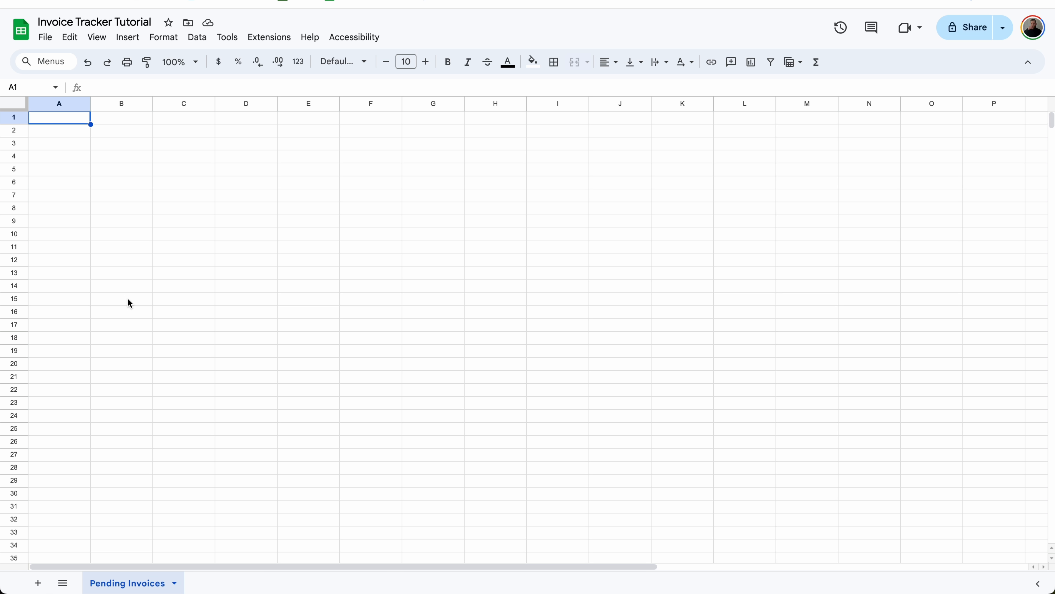
# Step: Apply alternating colors to columns A through I using the default blue style, with the header color changed to pure blue
pyautogui.moveTo(67, 103); pyautogui.dragTo(560, 114)
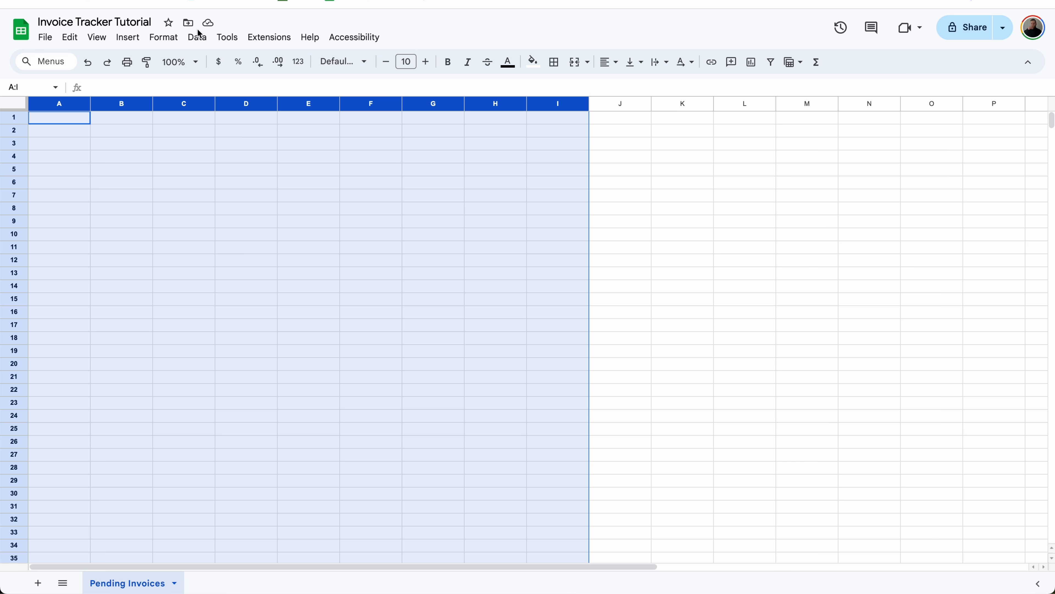
pyautogui.click(163, 37)
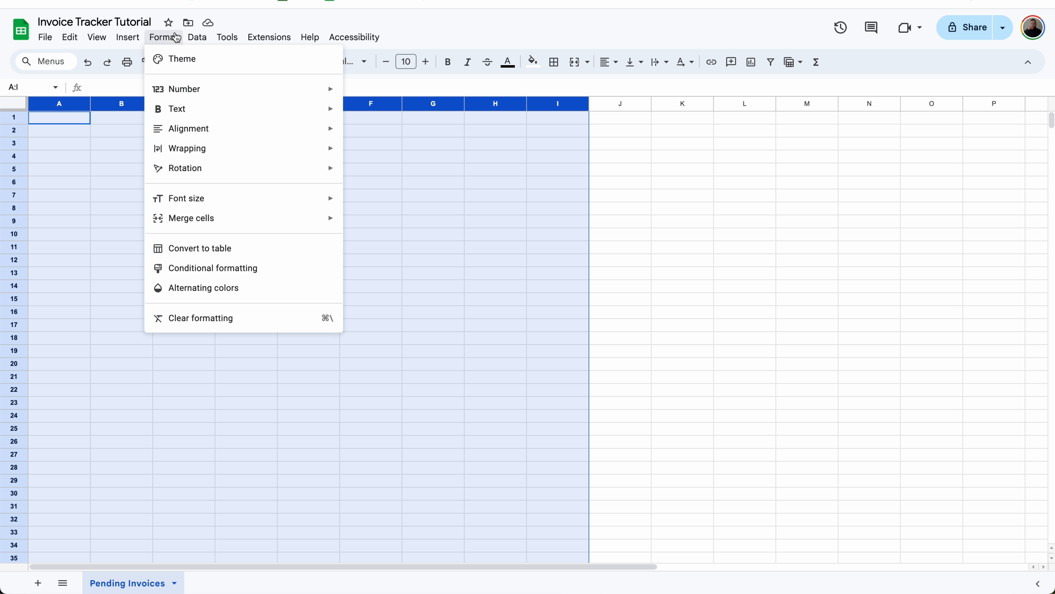
pyautogui.click(190, 288)
pyautogui.click(1009, 228)
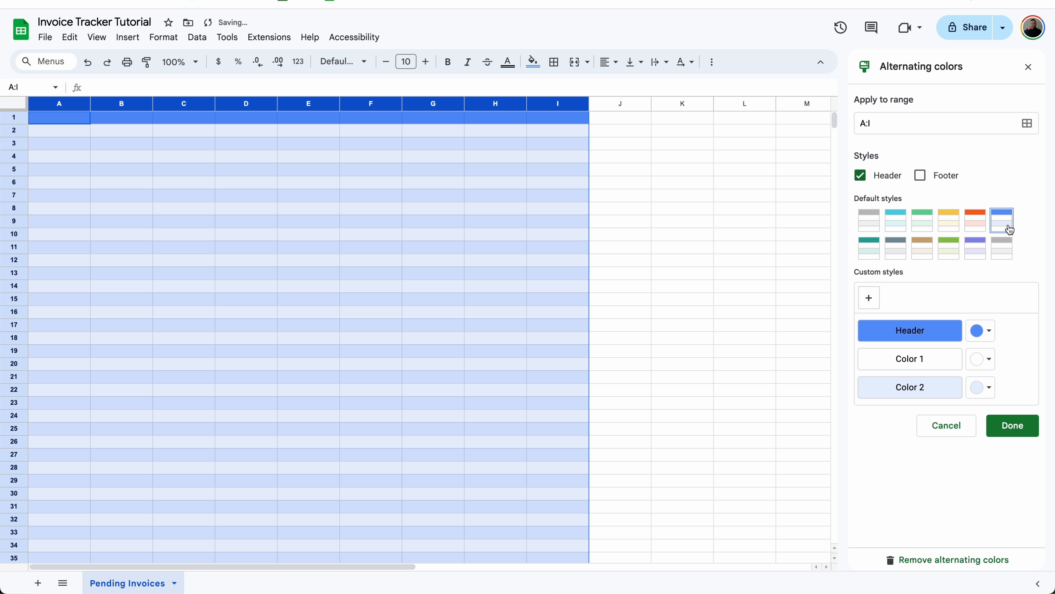
pyautogui.click(990, 360)
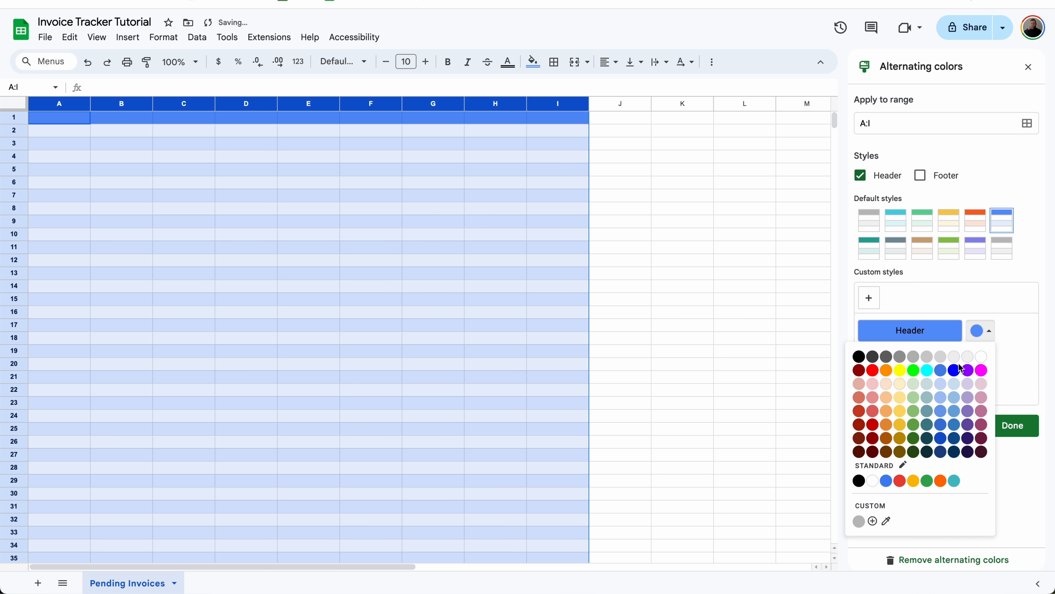
pyautogui.click(954, 369)
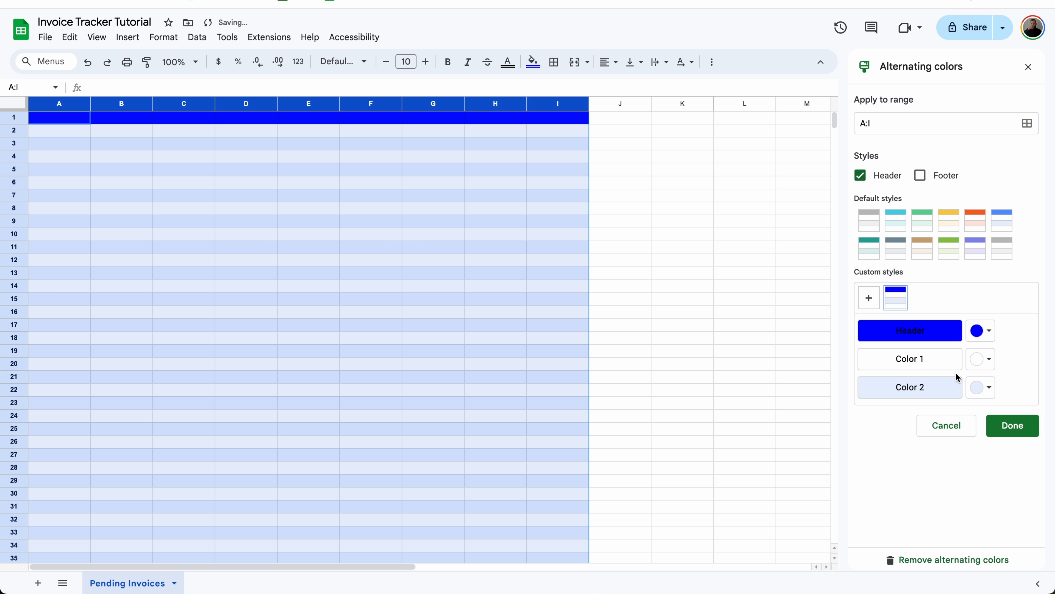
pyautogui.click(1014, 426)
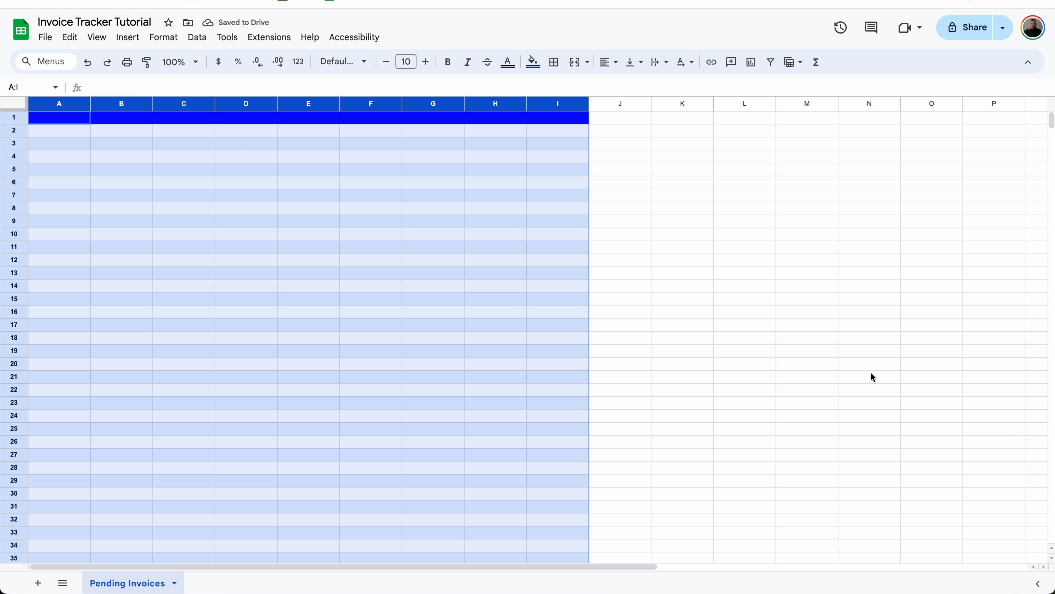
# Step: Format the header cells A1:I1 with white, bold text at font size 11
pyautogui.moveTo(58, 120); pyautogui.dragTo(573, 118)
pyautogui.click(507, 62)
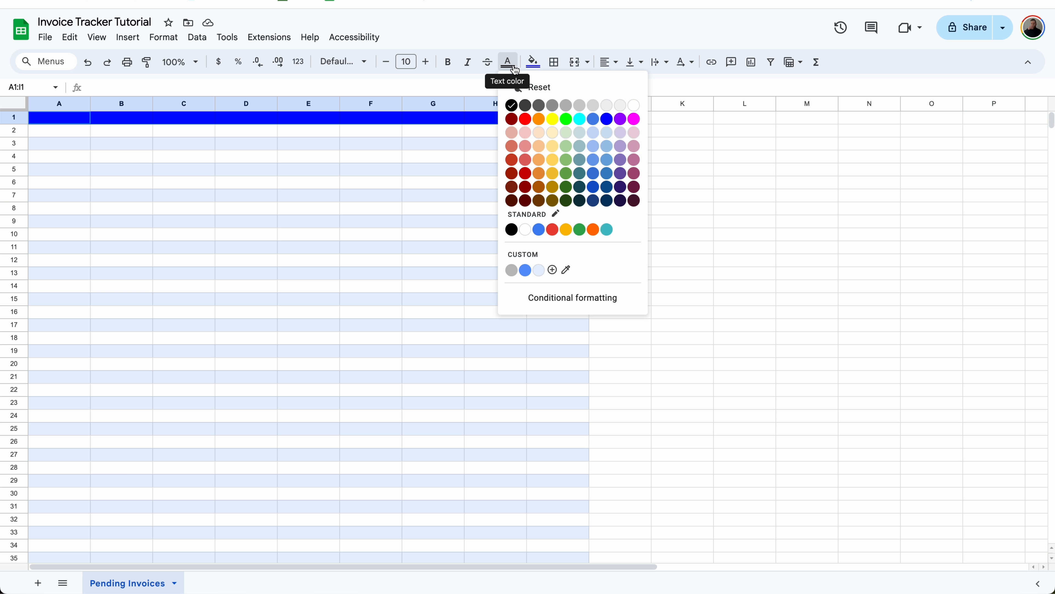
pyautogui.click(635, 108)
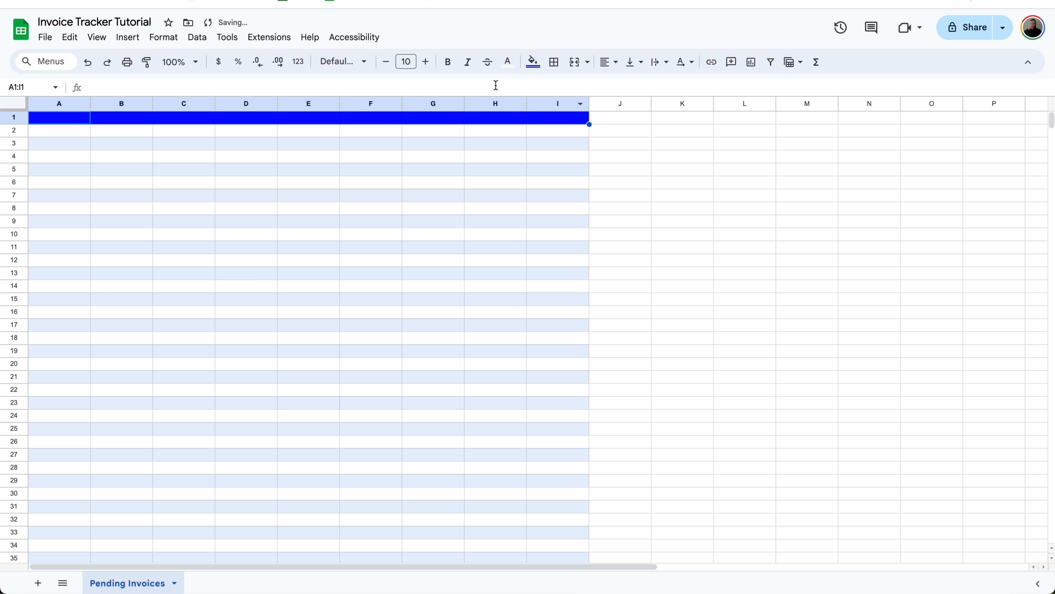
pyautogui.click(451, 64)
pyautogui.click(426, 62)
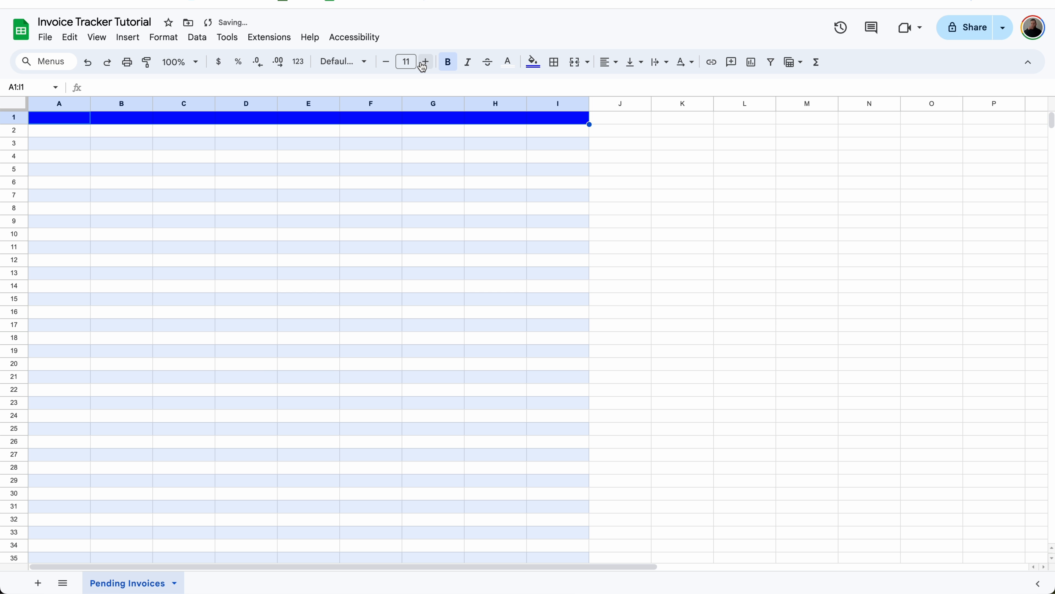
# Step: Center the header cells A1:I1 horizontally and vertically, and set their text to wrap
pyautogui.click(609, 62)
pyautogui.click(629, 86)
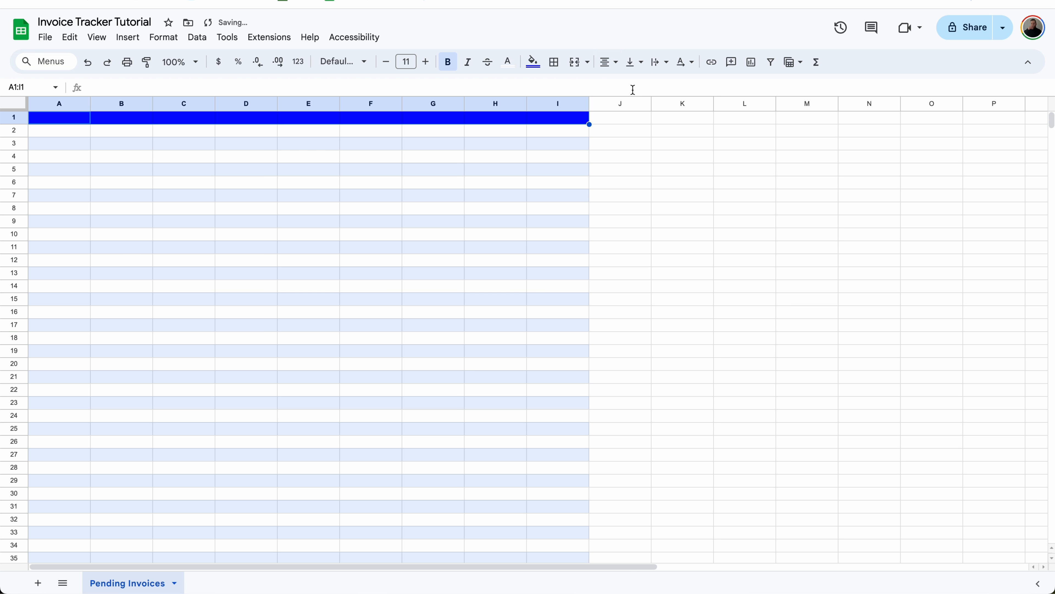
pyautogui.click(659, 61)
pyautogui.click(678, 87)
pyautogui.click(634, 62)
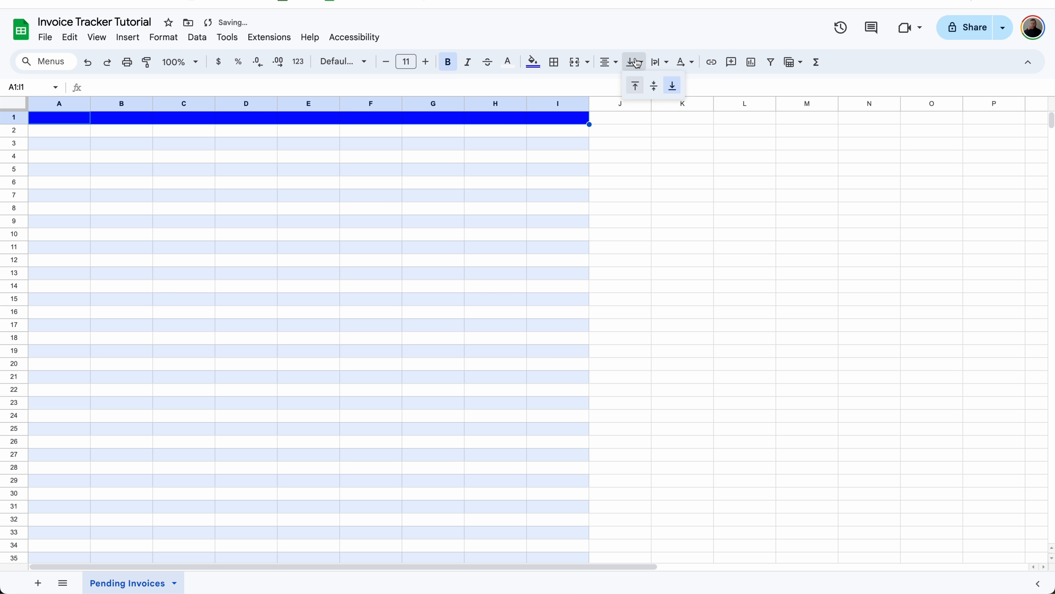
pyautogui.click(653, 87)
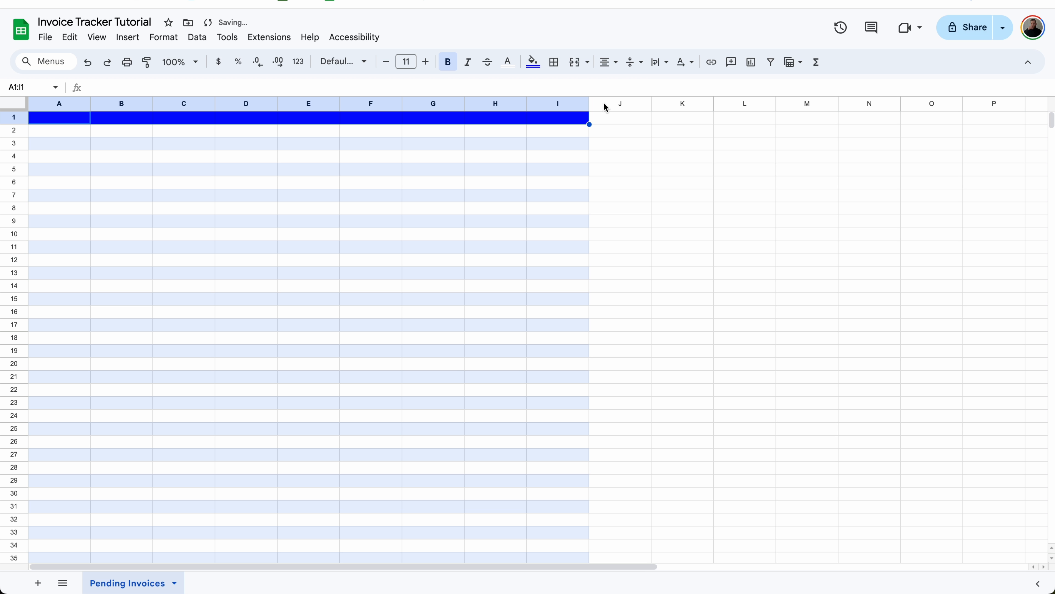
# Step: Enter the headers "Invoice ID", "Company" and "Amount" in cells A1 through C1
pyautogui.click(75, 118)
pyautogui.write('Invoice')
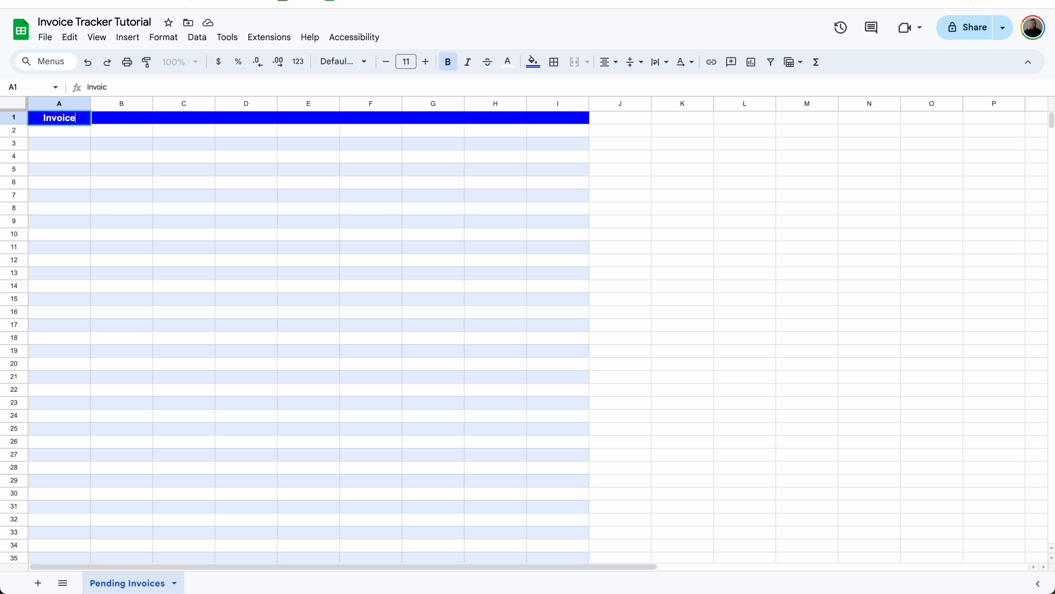
pyautogui.write(' ID')
pyautogui.press('Tab')
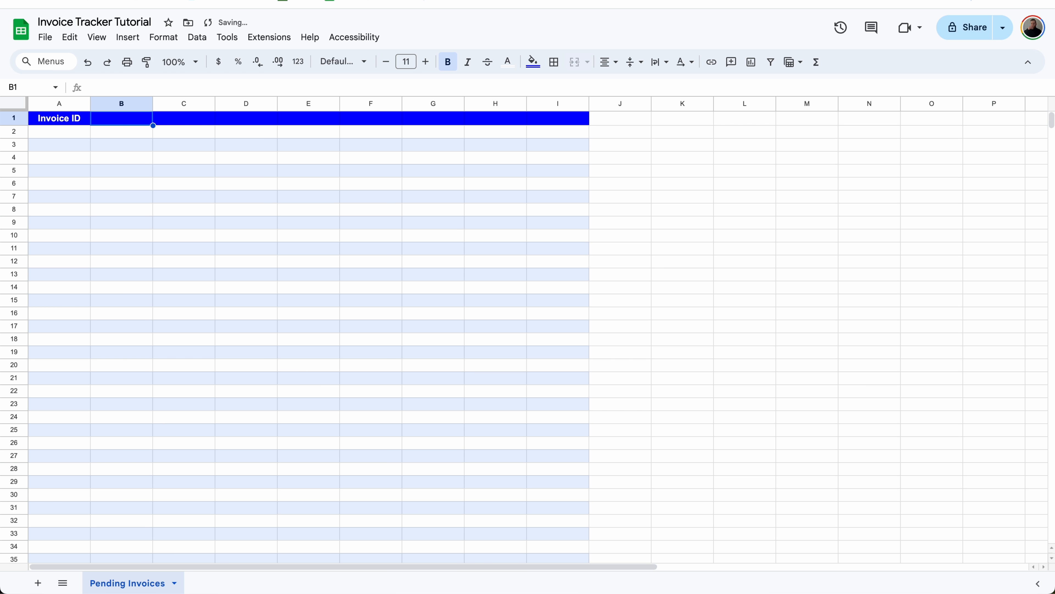
pyautogui.write('Company')
pyautogui.press('Tab')
pyautogui.write('A')
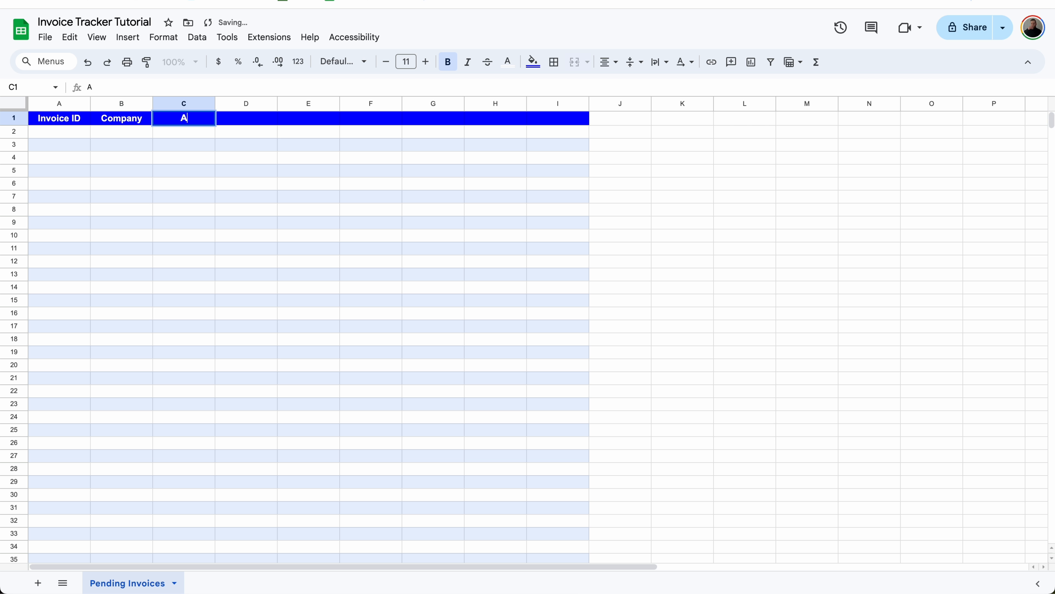
pyautogui.write('mount')
pyautogui.press('Tab')
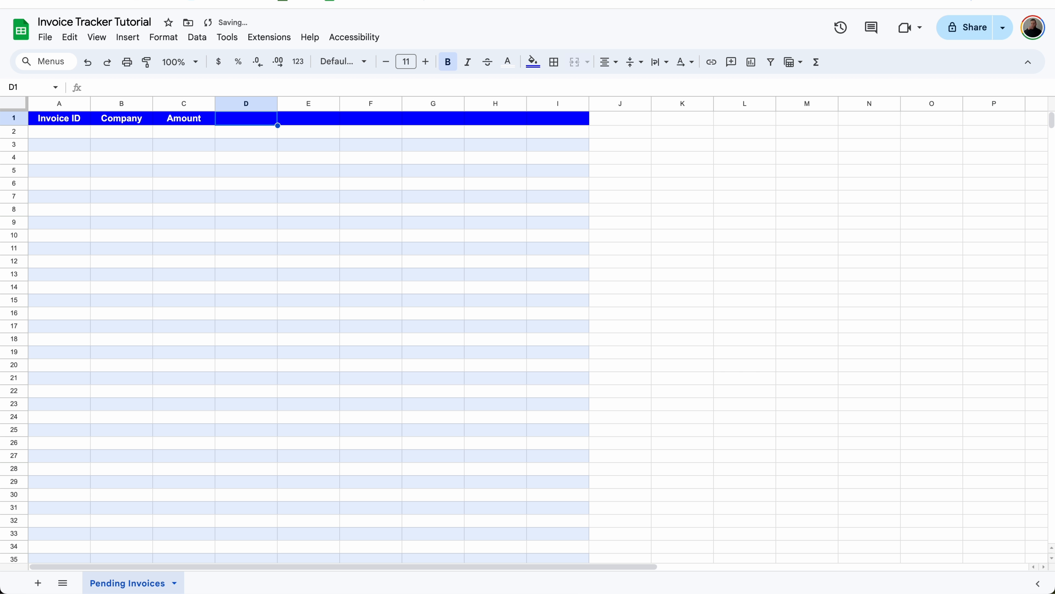
# Step: Enter the headers "Invoice Date", "Due Date" and "Description" in cells D1 through F1
pyautogui.write('Invoice Date')
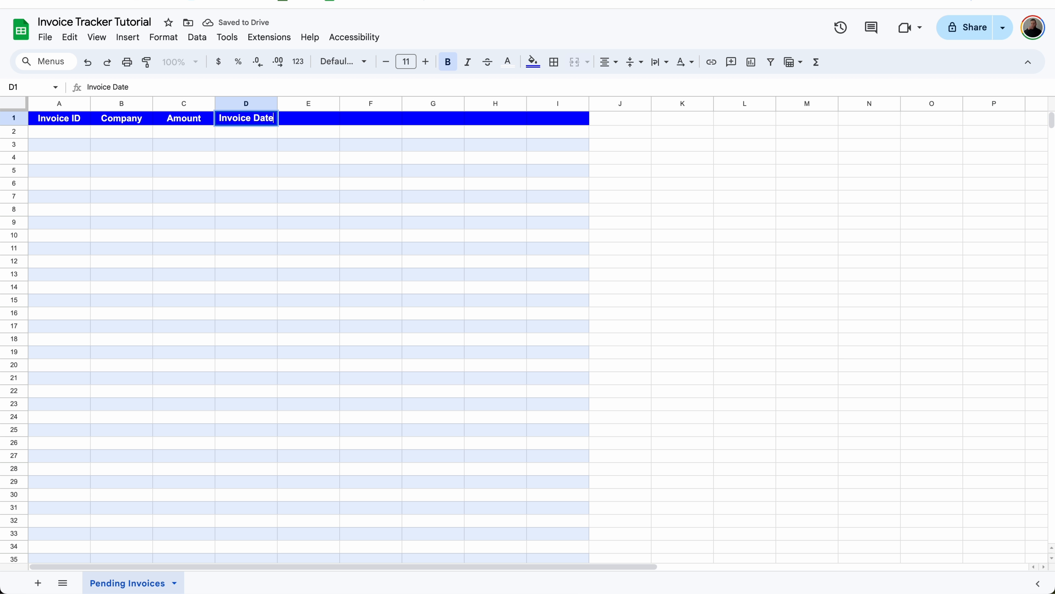
pyautogui.press('Tab')
pyautogui.write('Due ')
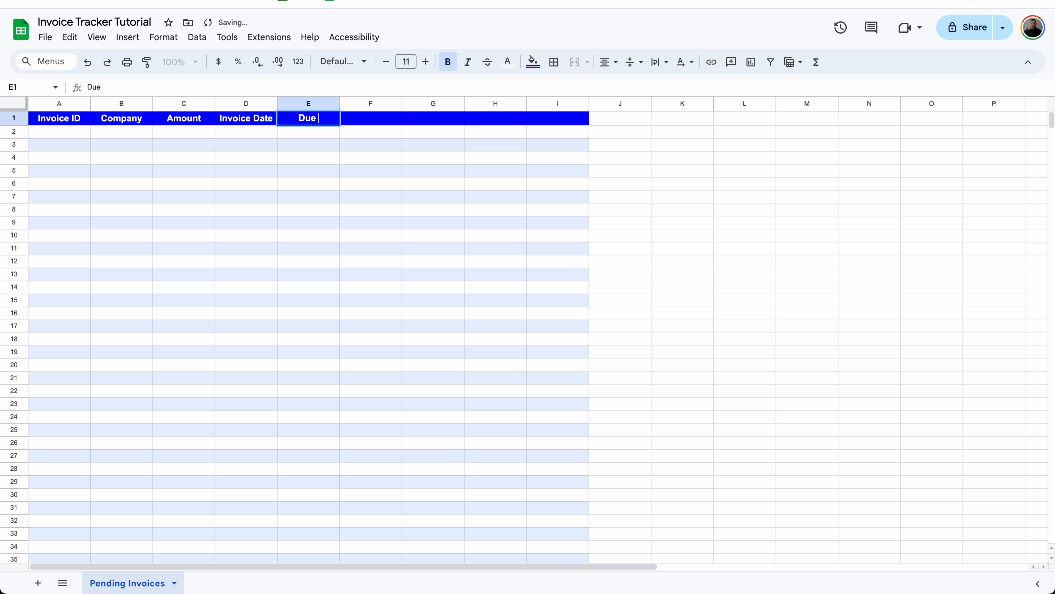
pyautogui.write('Date')
pyautogui.press('Tab')
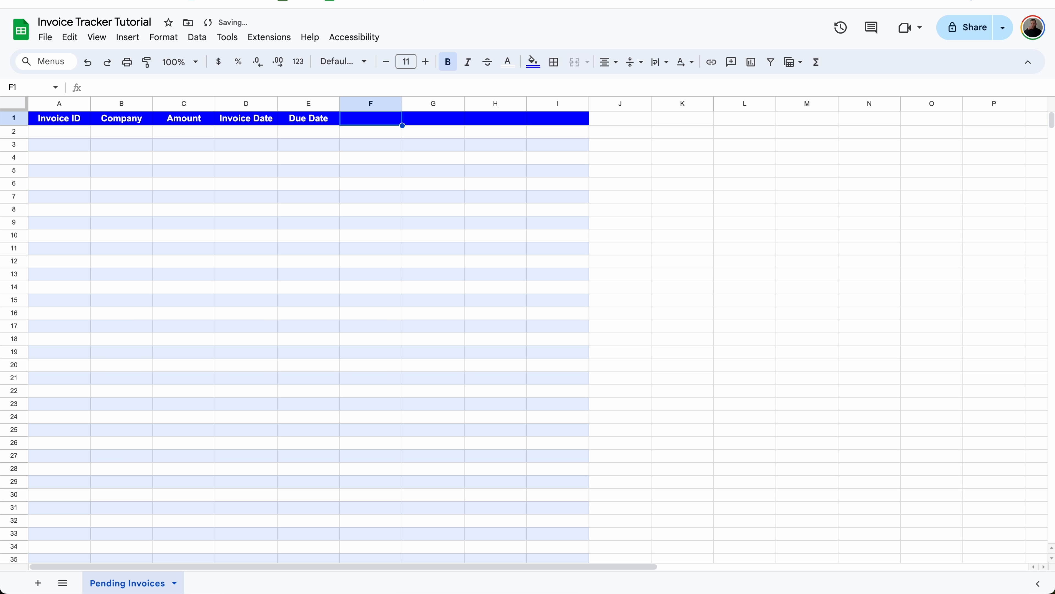
pyautogui.write('Description')
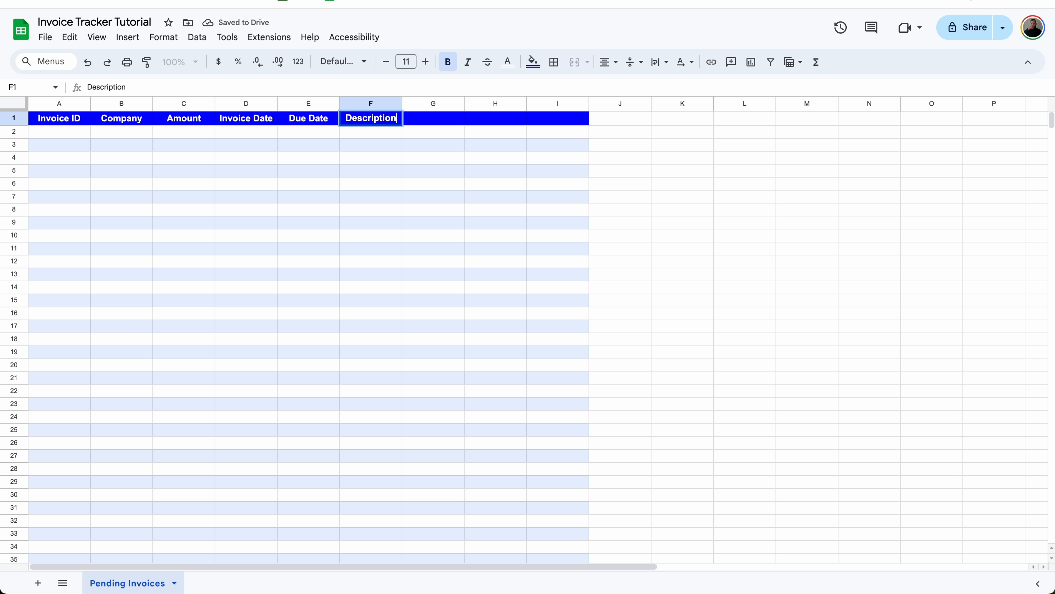
pyautogui.press('Tab')
# Step: Enter the headers "Days Until Due", "Category" and "Status" in cells G1 through I1
pyautogui.write('Da')
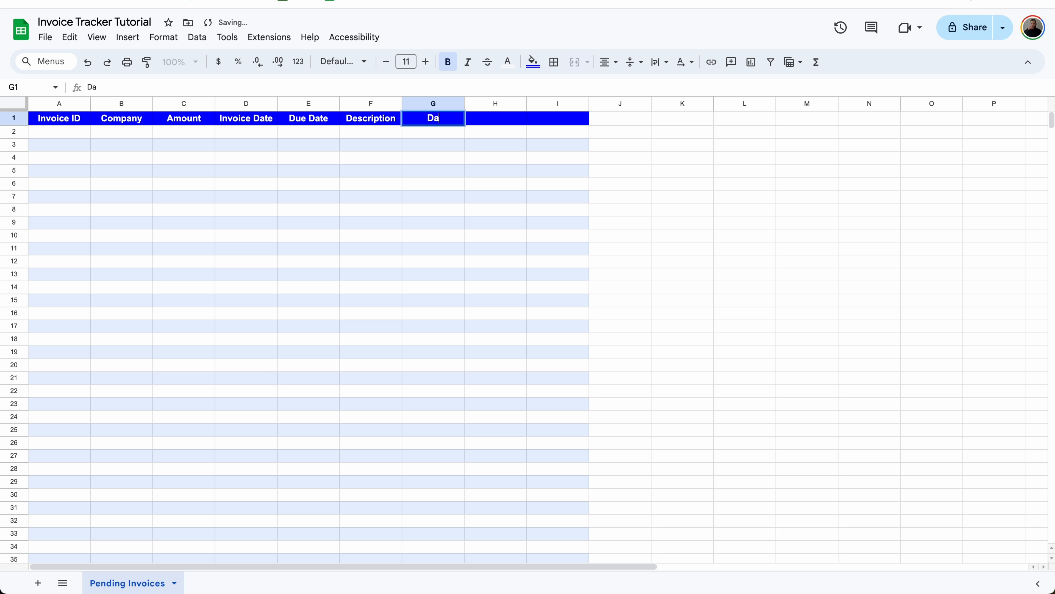
pyautogui.write('ys Until Due')
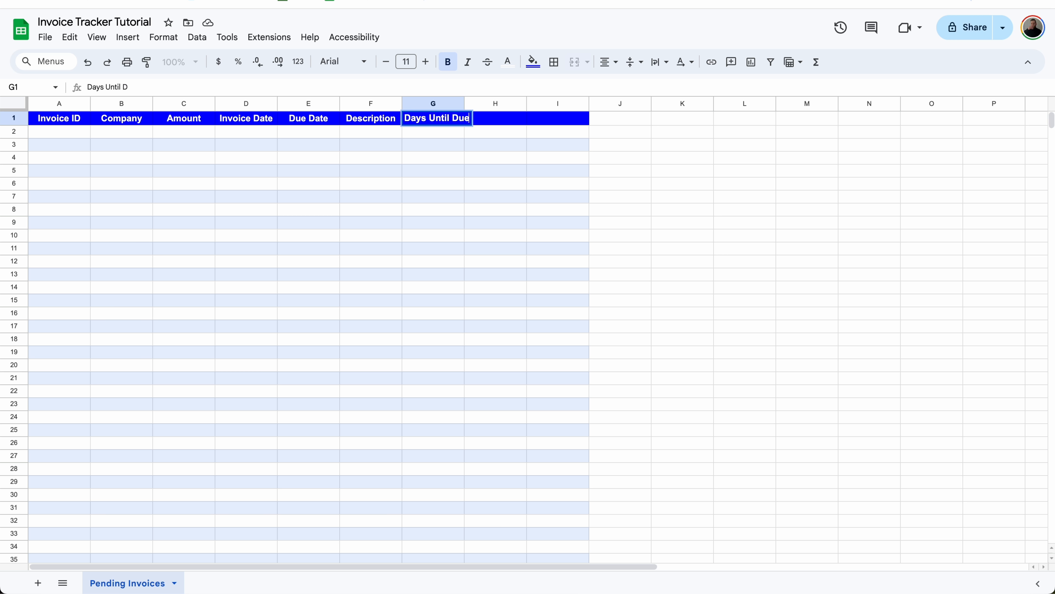
pyautogui.press('Tab')
pyautogui.write('Category')
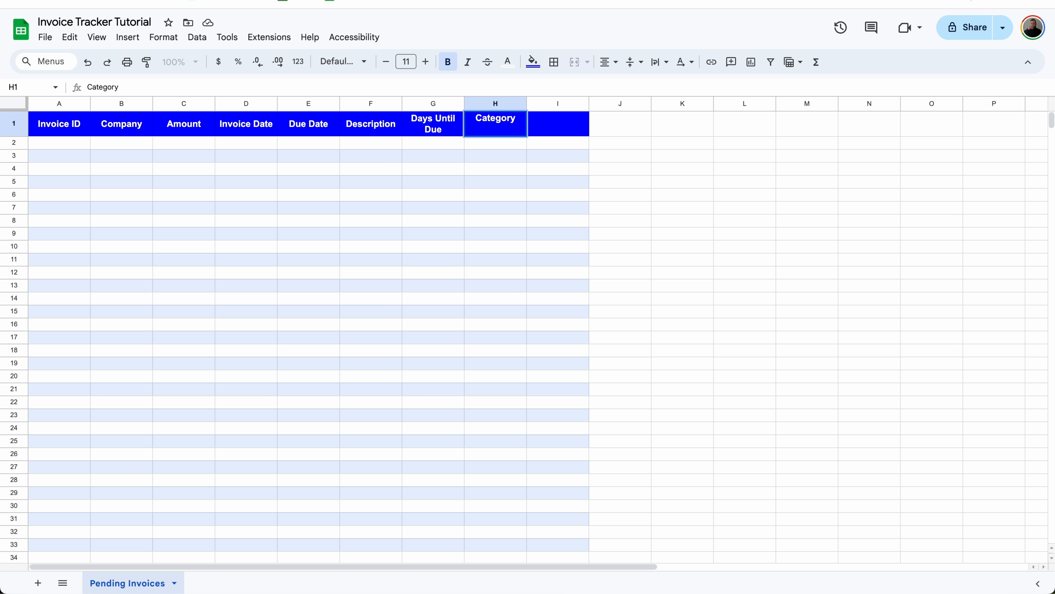
pyautogui.press('Tab')
pyautogui.write('Status')
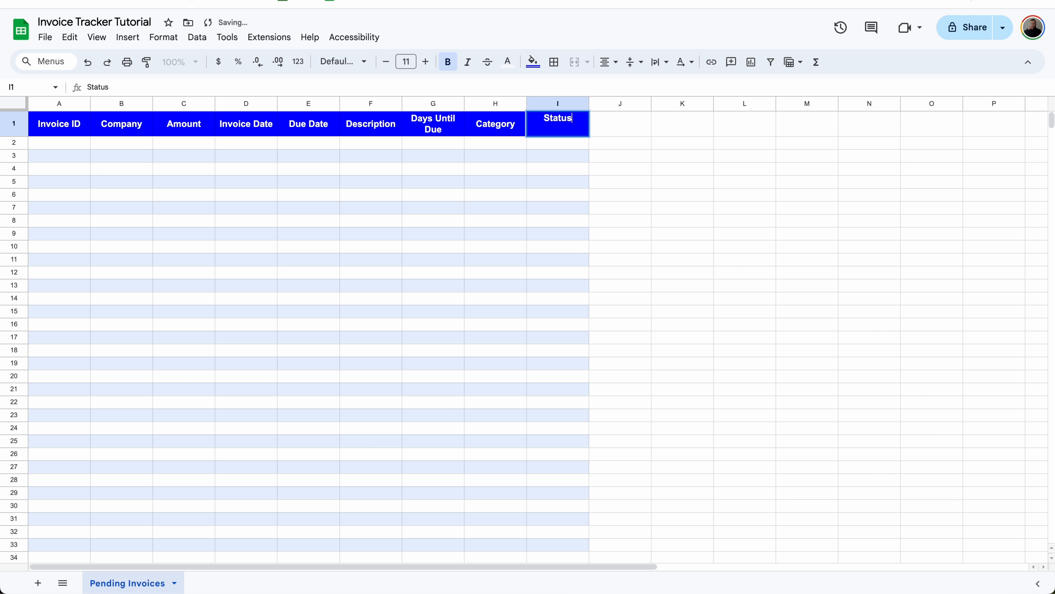
pyautogui.press('Return')
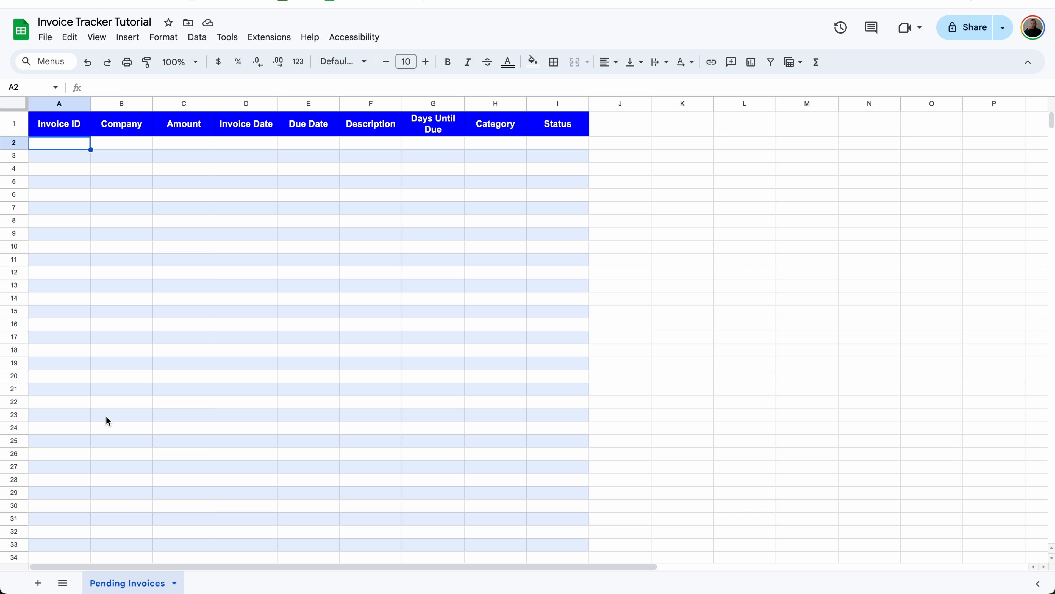
# Step: Duplicate the Pending Invoices sheet and rename the copy "Past Invoices"
pyautogui.rightClick(136, 575)
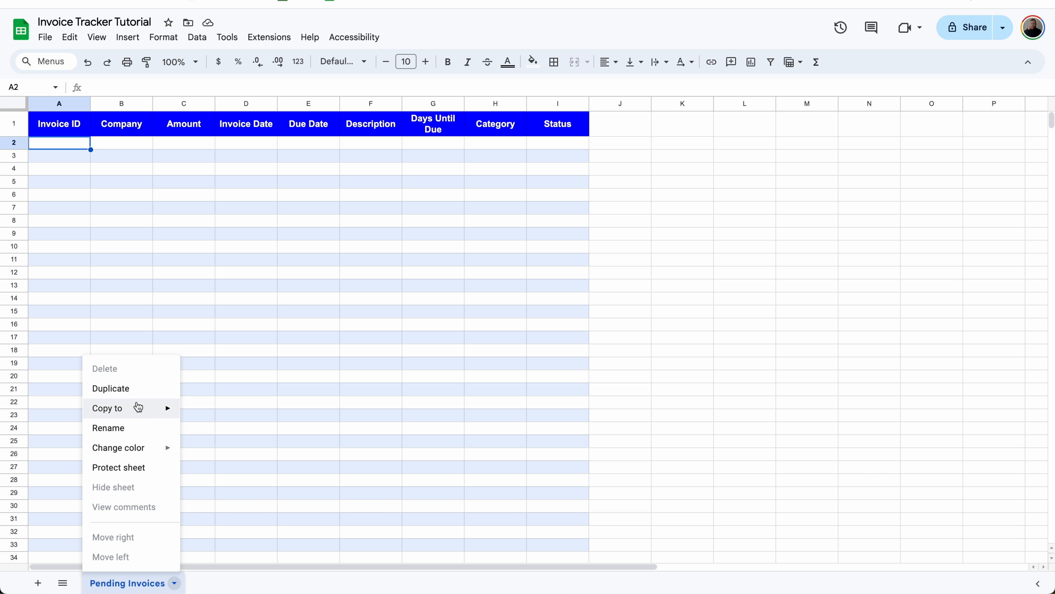
pyautogui.click(142, 388)
pyautogui.rightClick(225, 581)
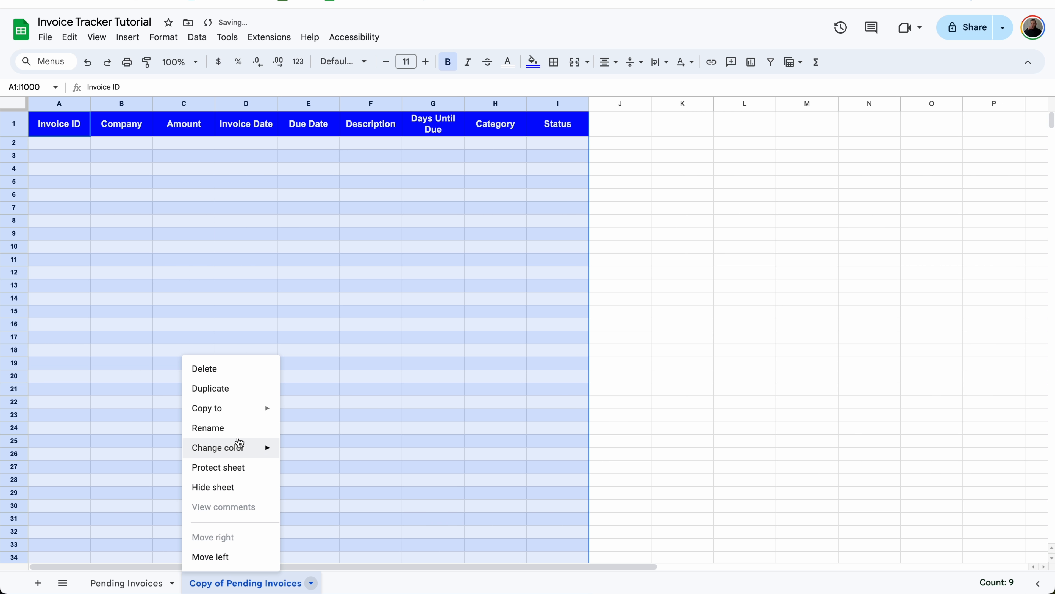
pyautogui.click(241, 429)
pyautogui.write('Pa')
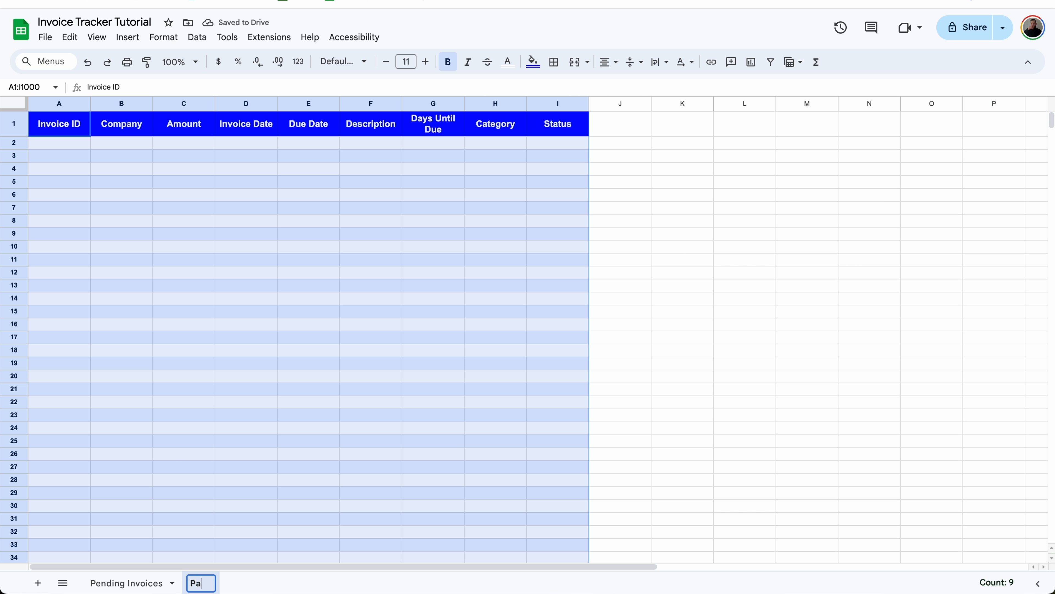
pyautogui.write('st Invoices')
pyautogui.press('Return')
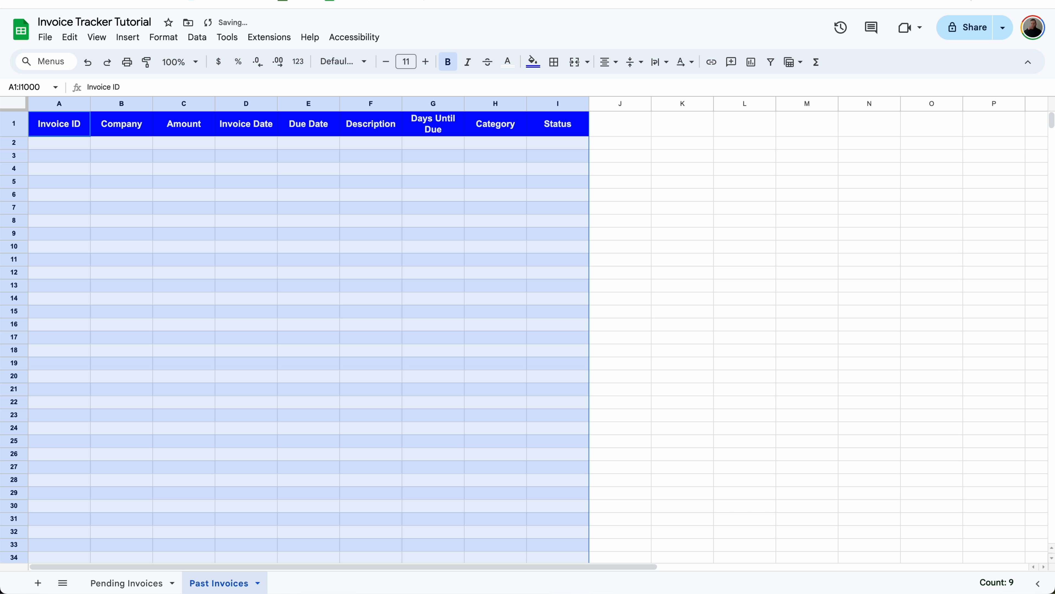
# Step: Change the header in cell G1 of the Past Invoices sheet to "Payment Date"
pyautogui.click(448, 125)
pyautogui.write('P')
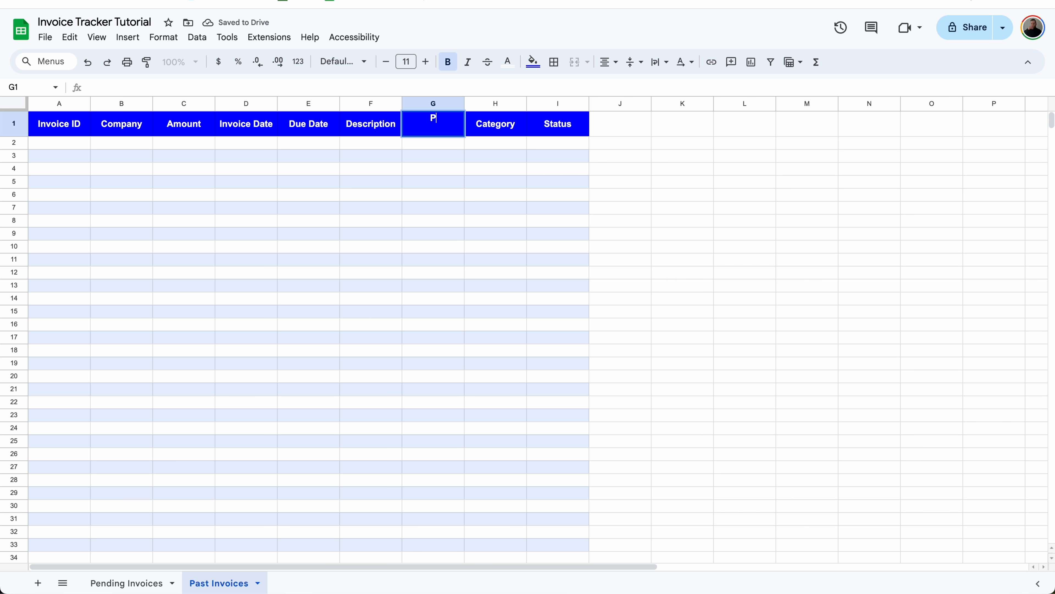
pyautogui.write('ayment Date')
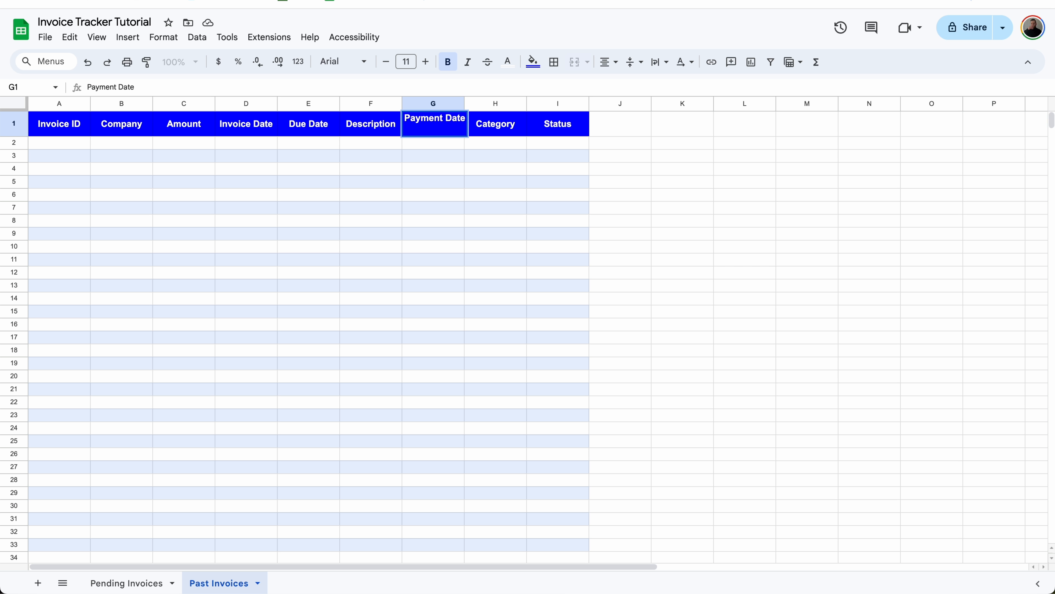
pyautogui.press('Return')
pyautogui.click(57, 132)
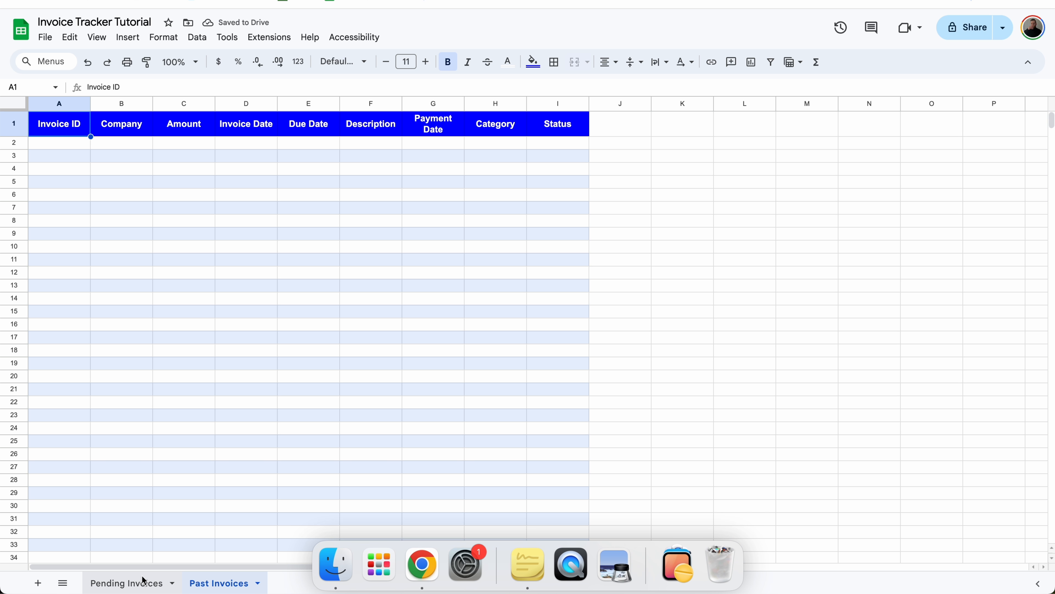
# Step: Insert a dropdown in the Status column of the Pending Invoices sheet, applied to the range I2:I
pyautogui.click(143, 587)
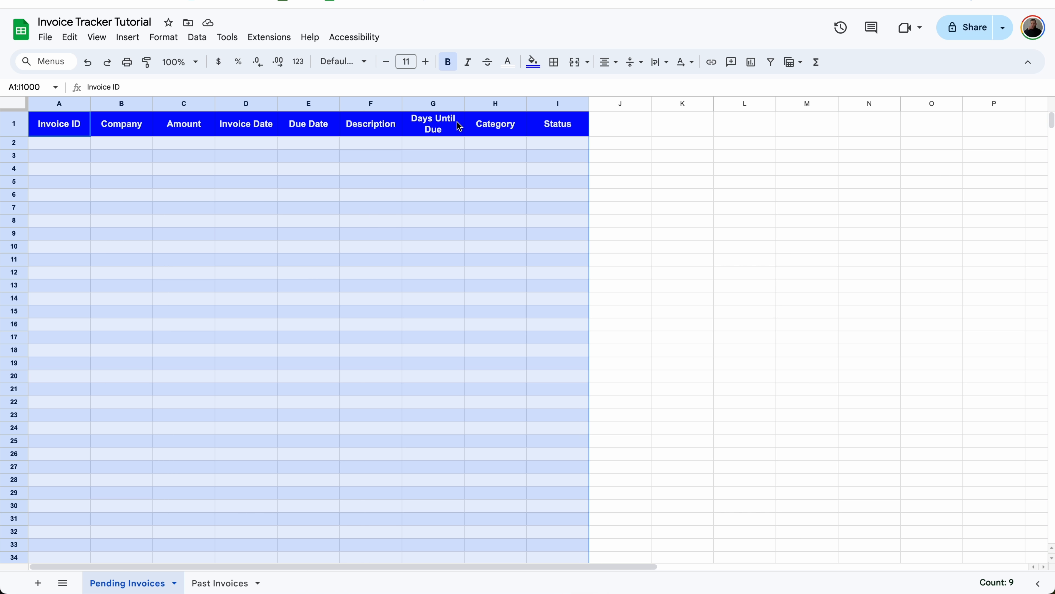
pyautogui.click(445, 127)
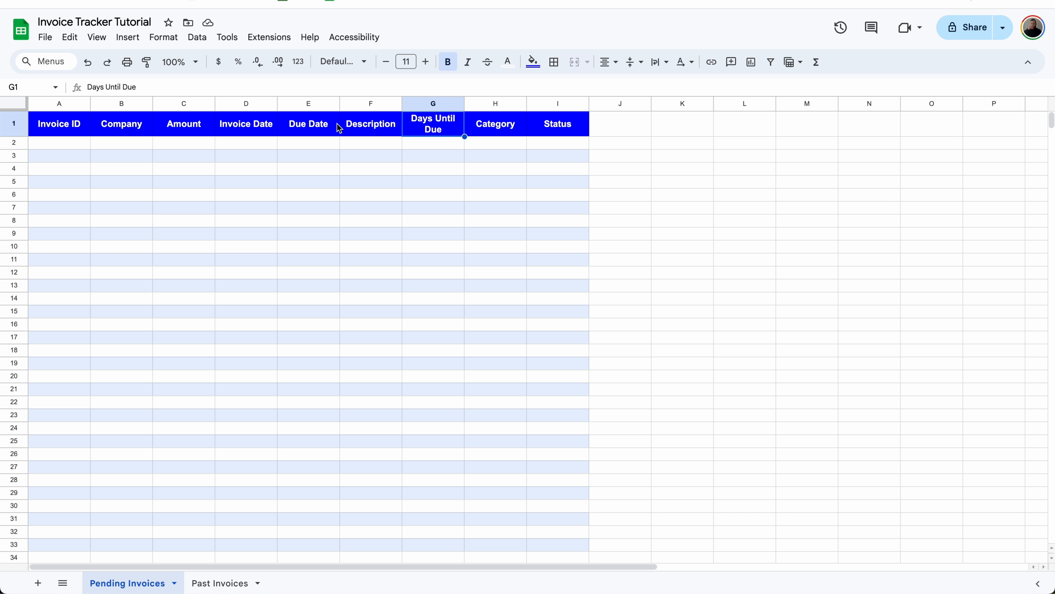
pyautogui.moveTo(567, 146); pyautogui.dragTo(563, 299)
pyautogui.click(127, 38)
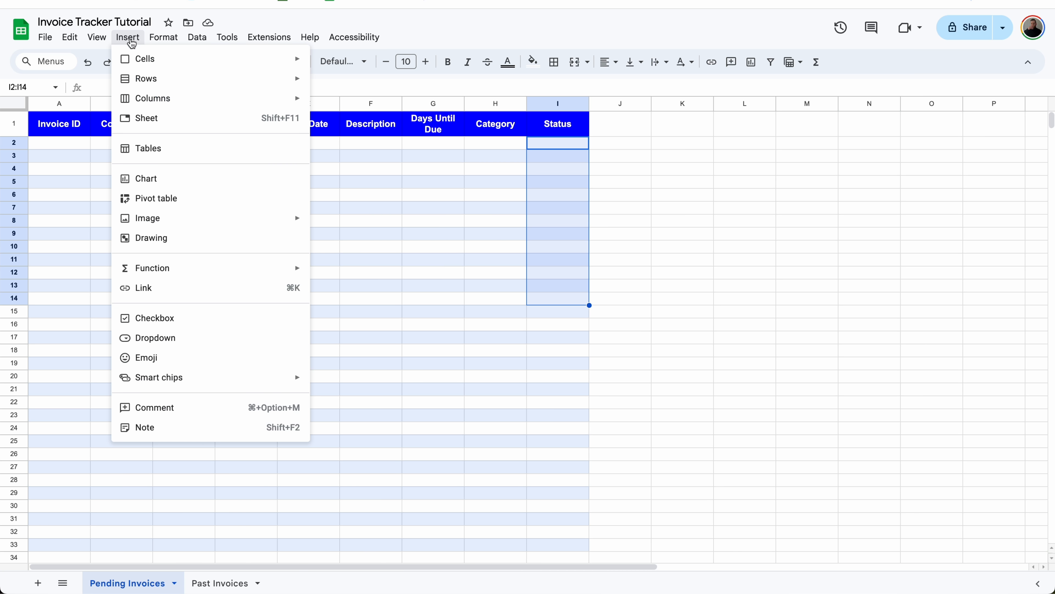
pyautogui.click(185, 338)
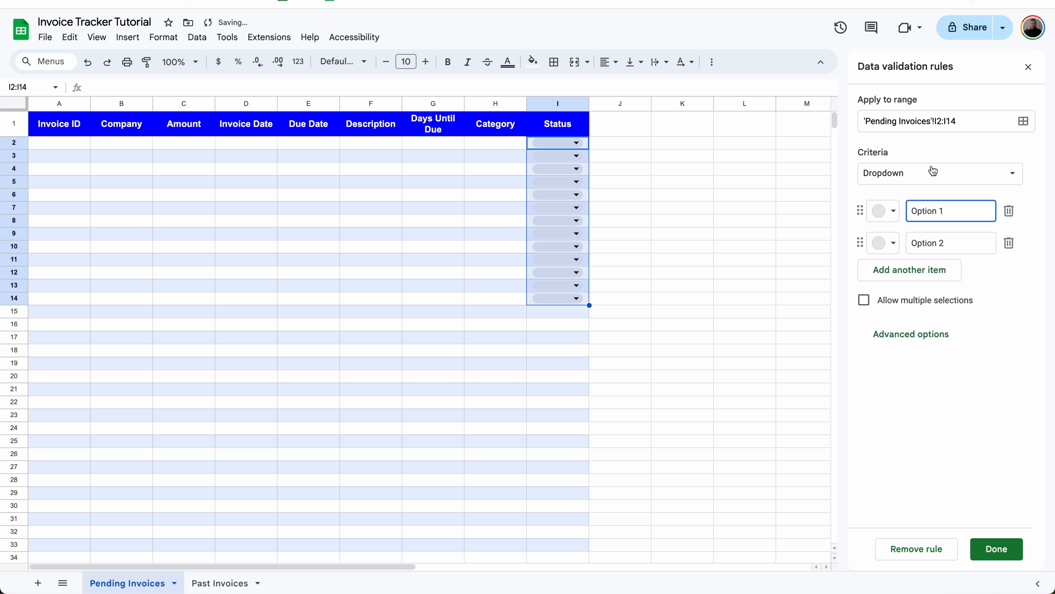
pyautogui.click(965, 118)
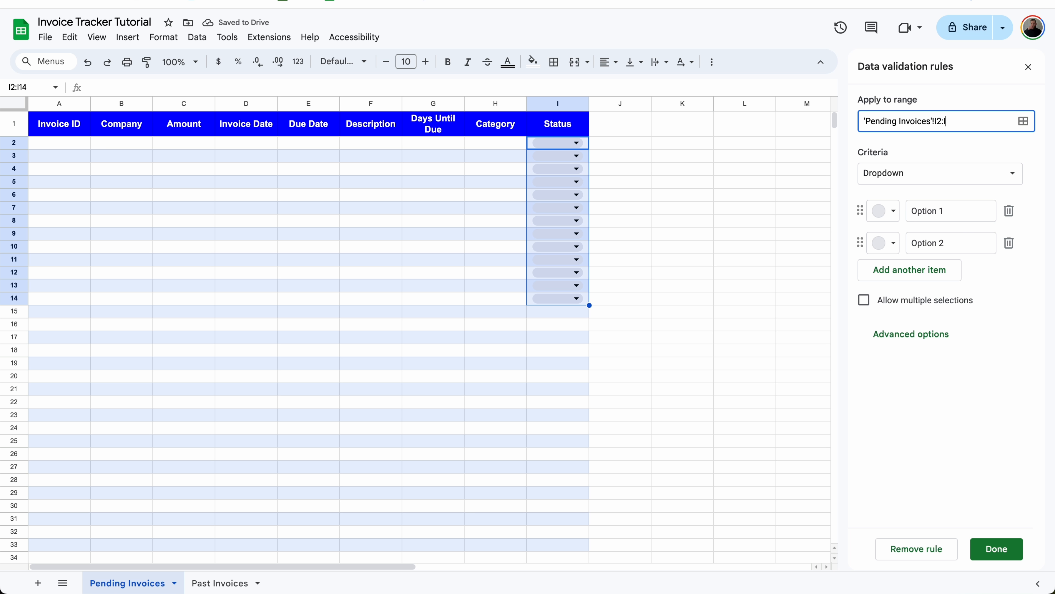
# Step: Set the first two Status dropdown options to "Paid" in dark green and "Pending" in light yellow
pyautogui.click(961, 217)
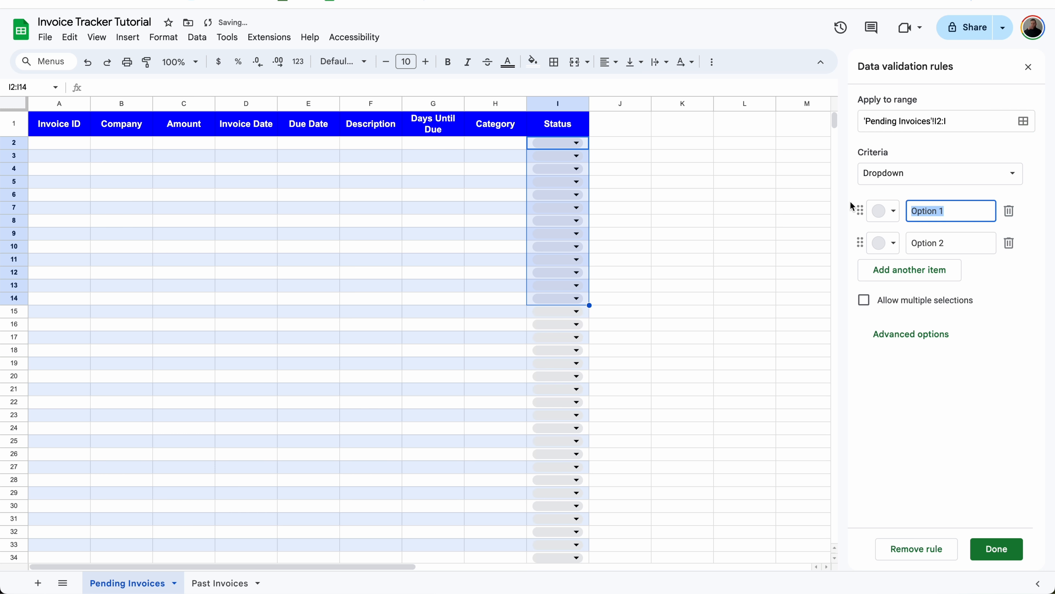
pyautogui.write('Paid')
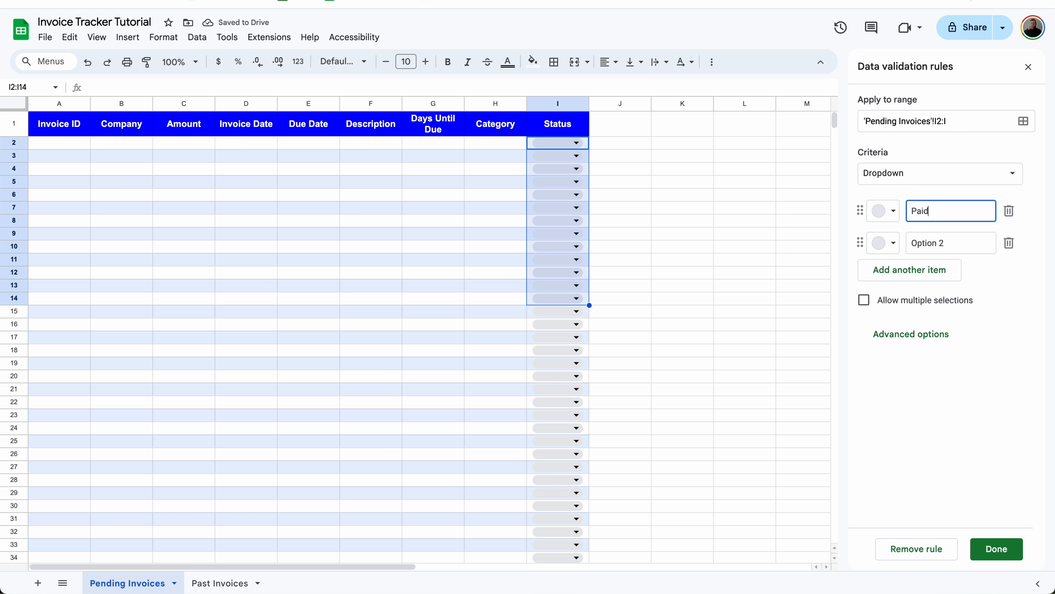
pyautogui.click(884, 211)
pyautogui.click(969, 276)
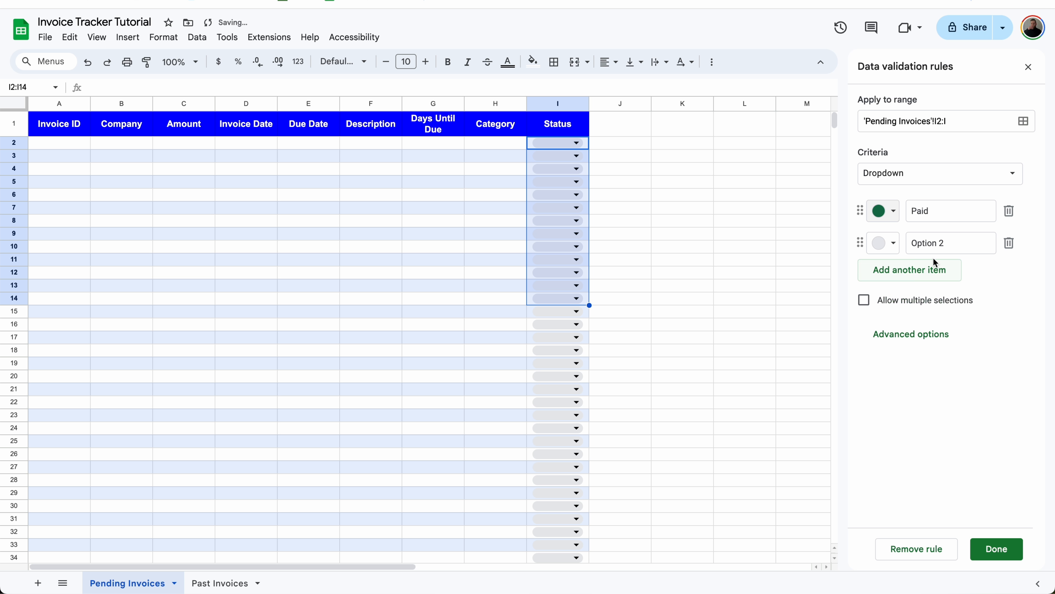
pyautogui.click(884, 242)
pyautogui.click(947, 288)
pyautogui.press('Tab')
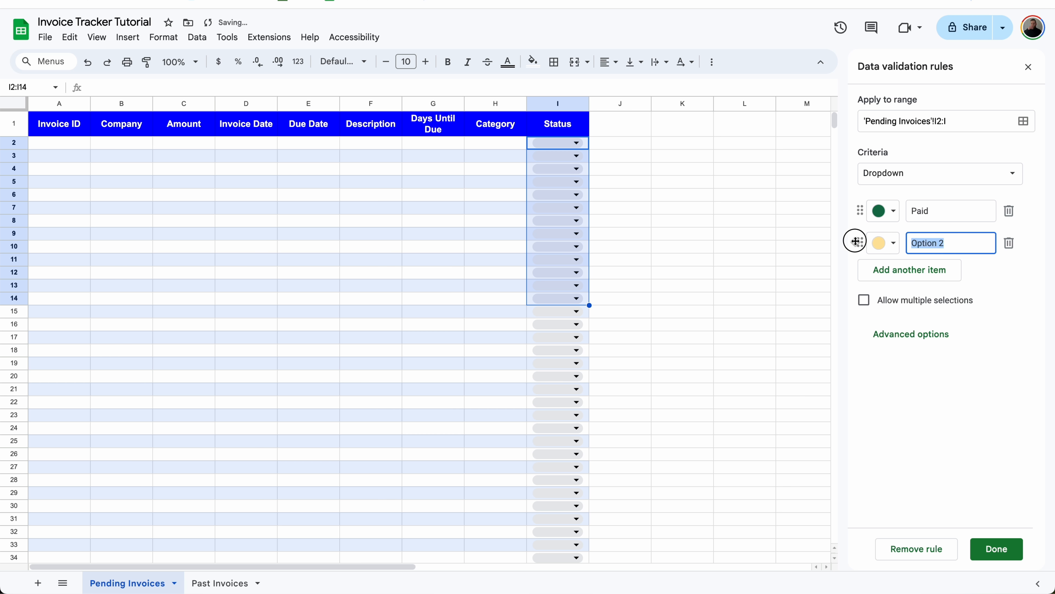
pyautogui.write('Pending')
# Step: Add a third Status option, "Hold", in light orange, save the rule, and check the dropdown choices in cell I4
pyautogui.click(910, 269)
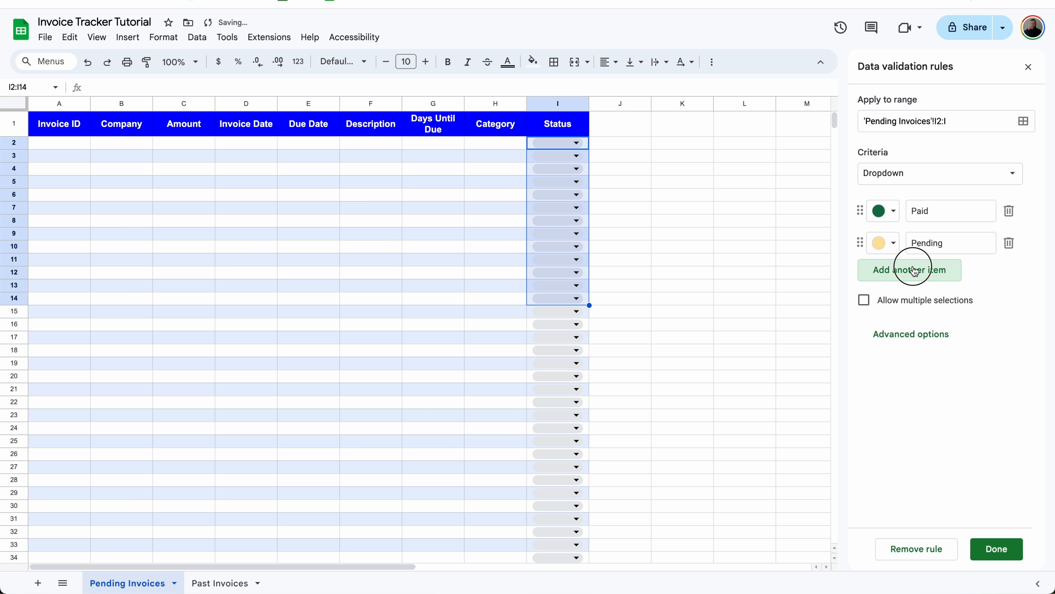
pyautogui.click(893, 277)
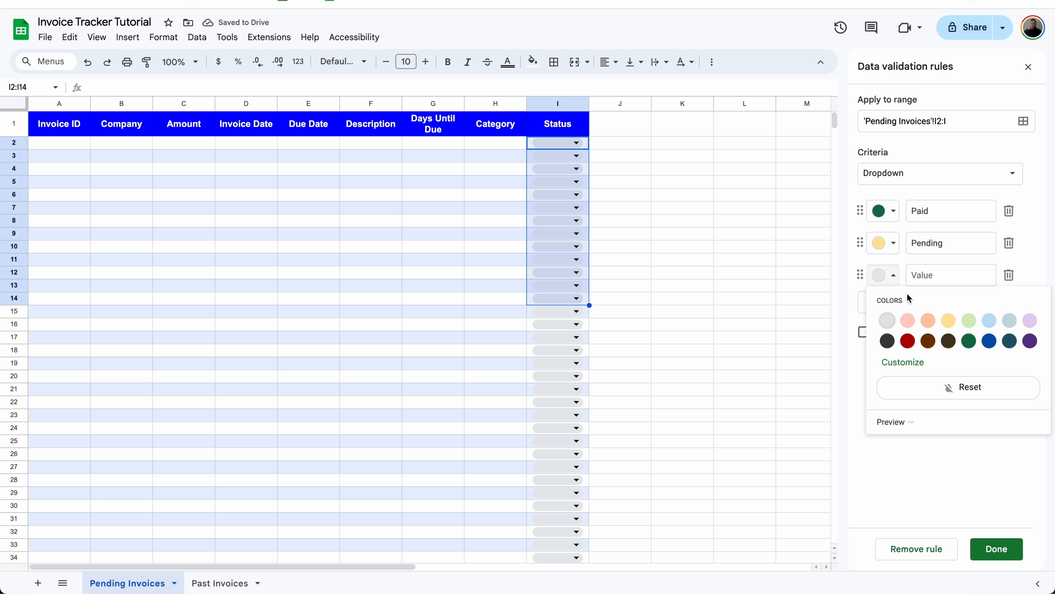
pyautogui.click(928, 321)
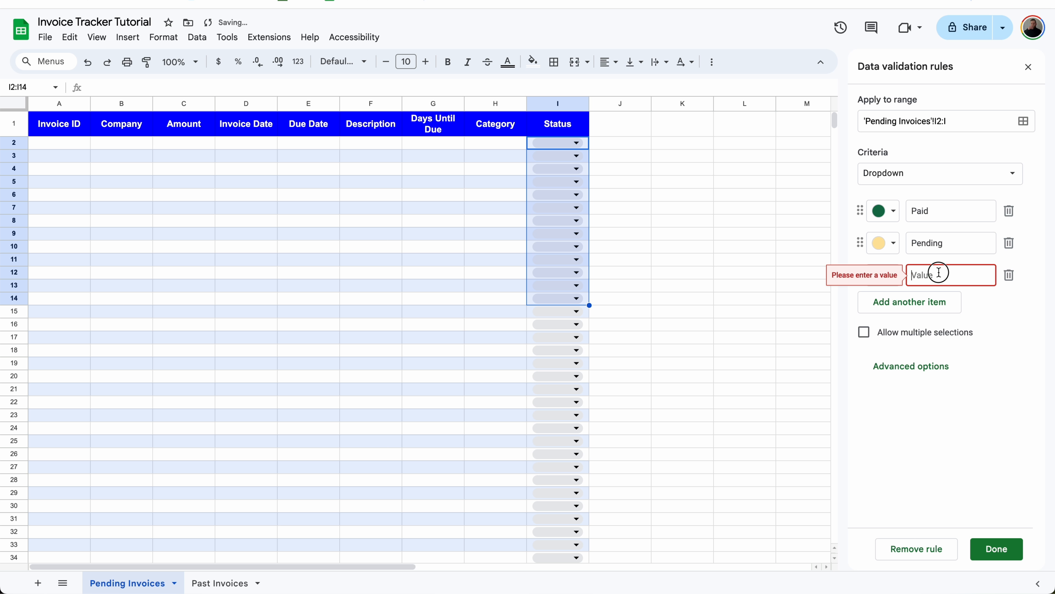
pyautogui.click(980, 313)
pyautogui.click(1010, 548)
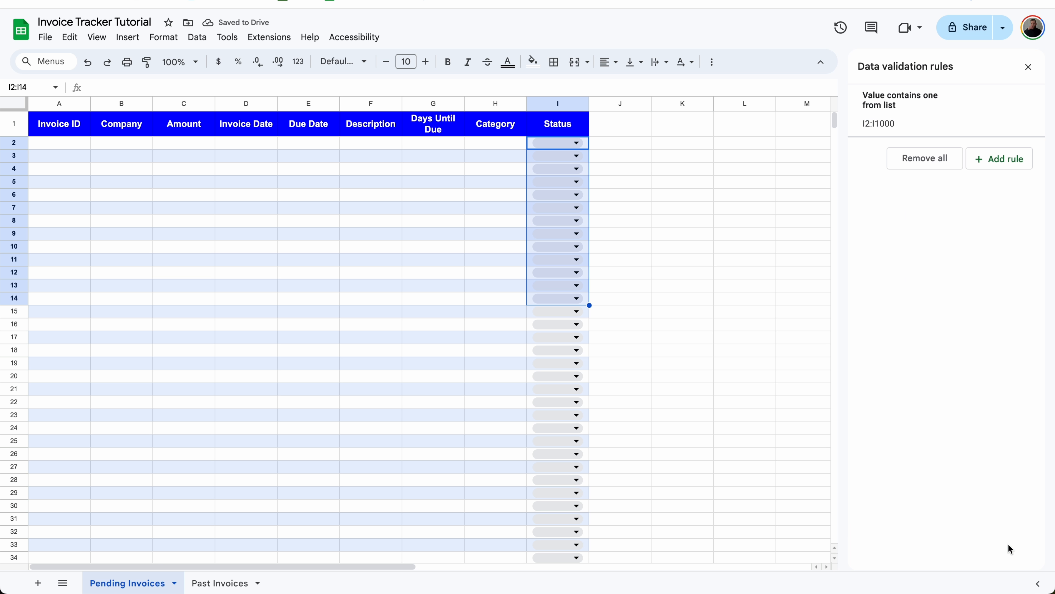
pyautogui.click(1029, 66)
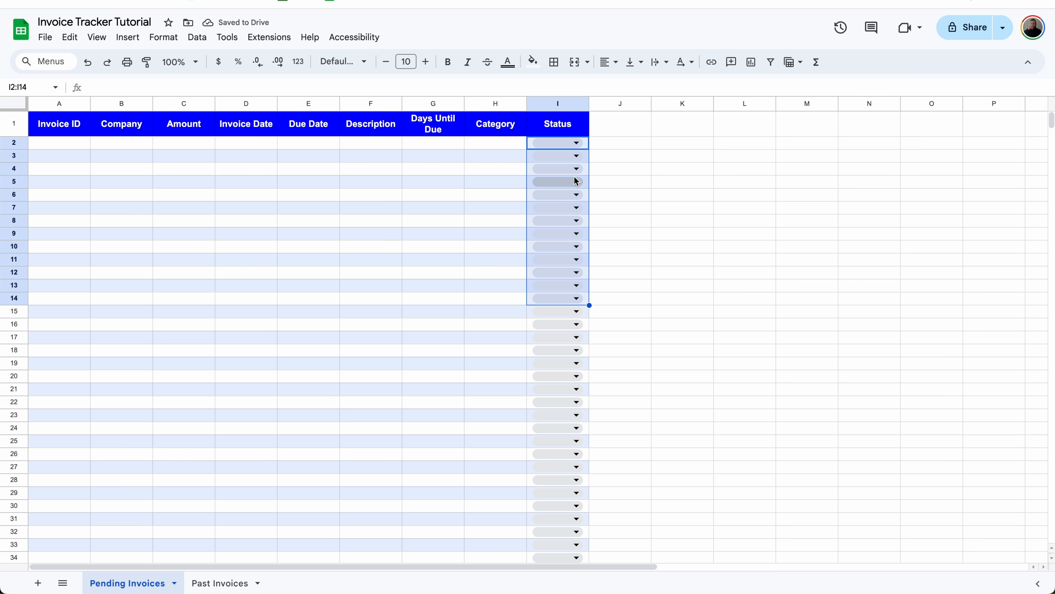
pyautogui.click(574, 168)
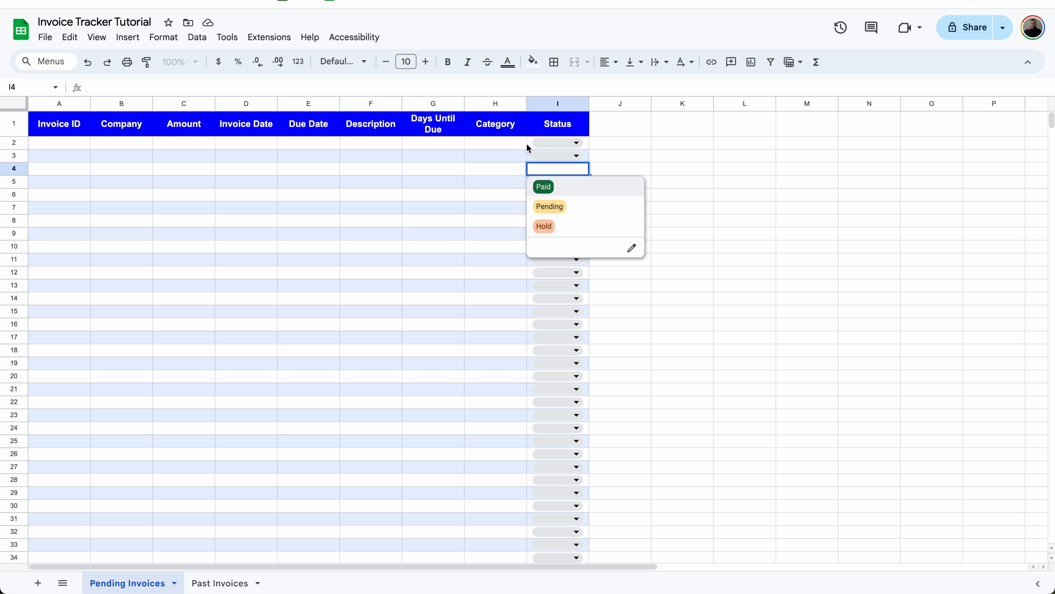
pyautogui.click(509, 145)
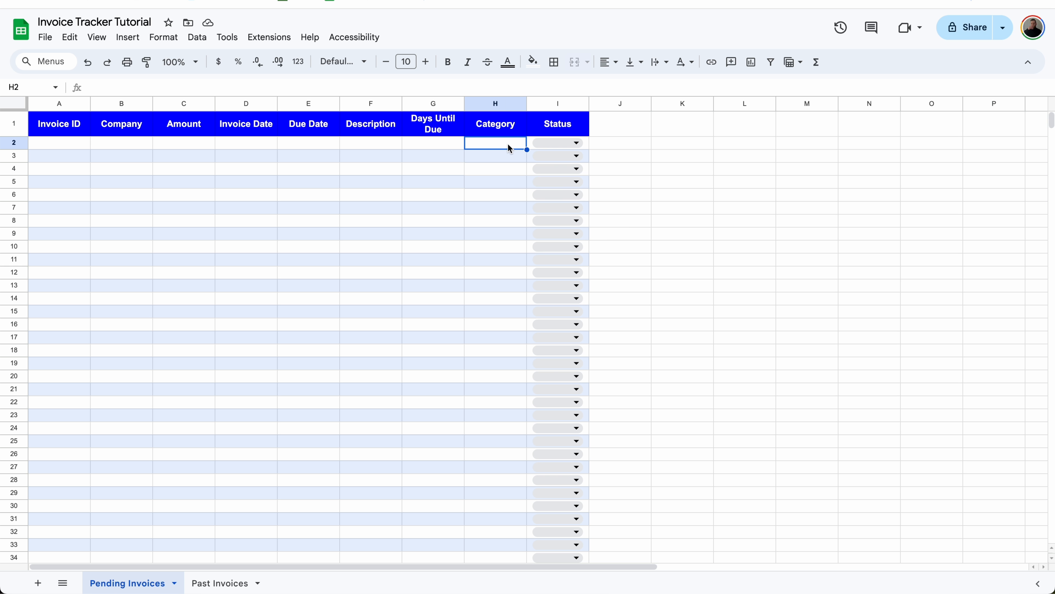
# Step: Add a new sheet, place it after Past Invoices, and name it "Worksheet"
pyautogui.click(38, 582)
pyautogui.moveTo(207, 582); pyautogui.dragTo(288, 583)
pyautogui.click(298, 583)
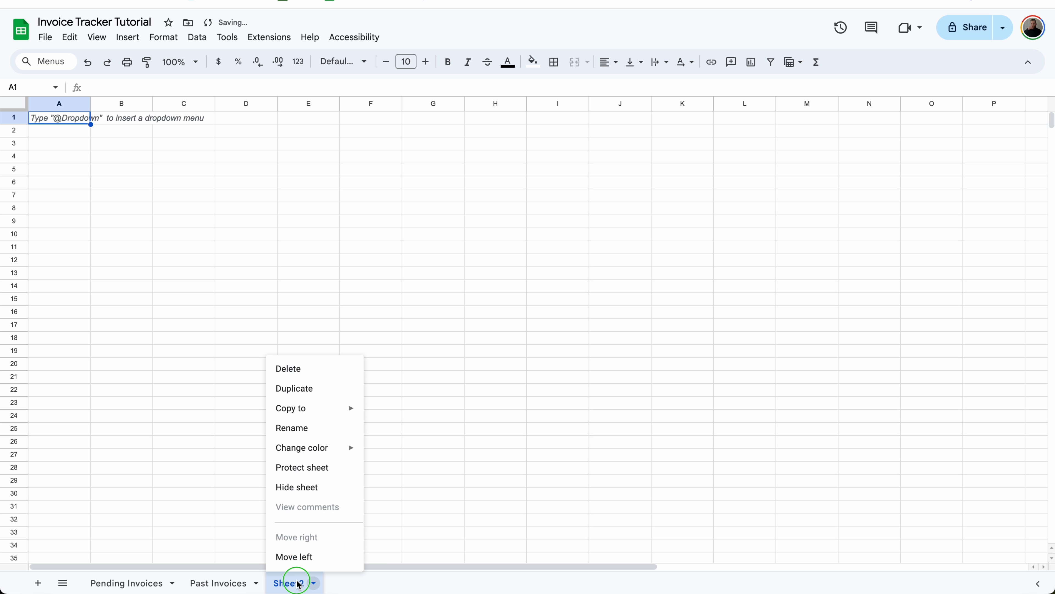
pyautogui.click(313, 432)
pyautogui.write('Worksheet')
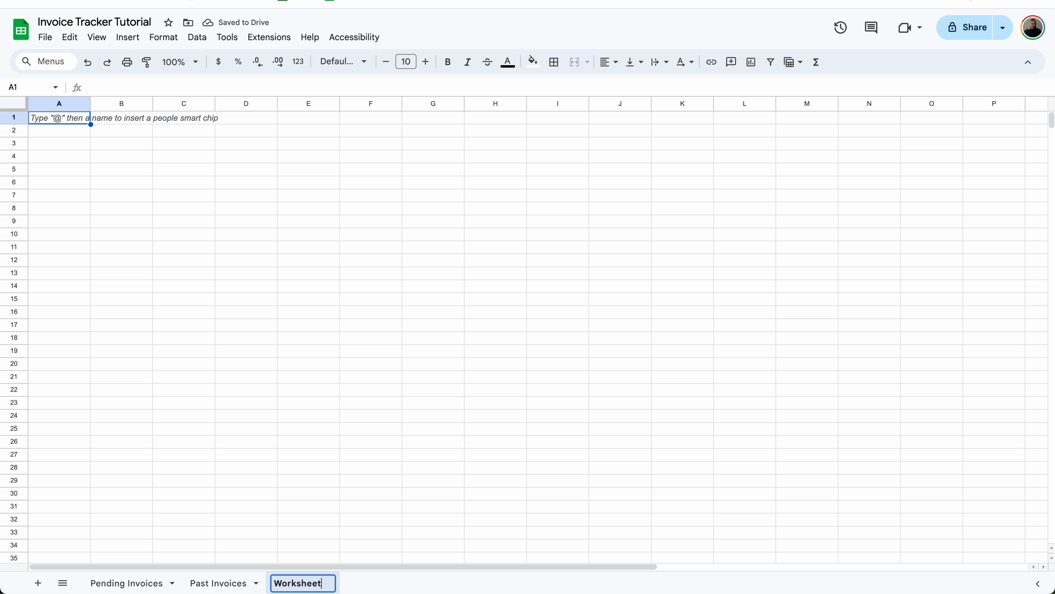
pyautogui.press('Return')
# Step: Enter the header "Category" in cell A30 of the Worksheet sheet
pyautogui.click(65, 493)
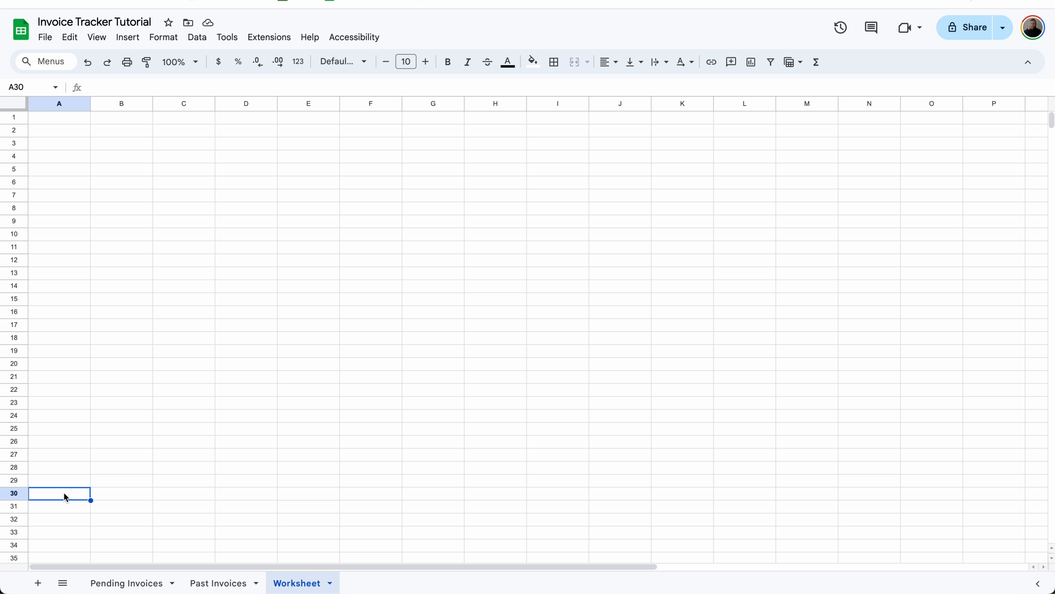
pyautogui.write('Category')
pyautogui.press('Return')
# Step: Apply alternating colors to A30:A66 with the default blue style and a header row
pyautogui.moveTo(66, 495)
pyautogui.mouseDown()
pyautogui.moveTo(47, 587)
pyautogui.moveTo(61, 488)
pyautogui.mouseUp()
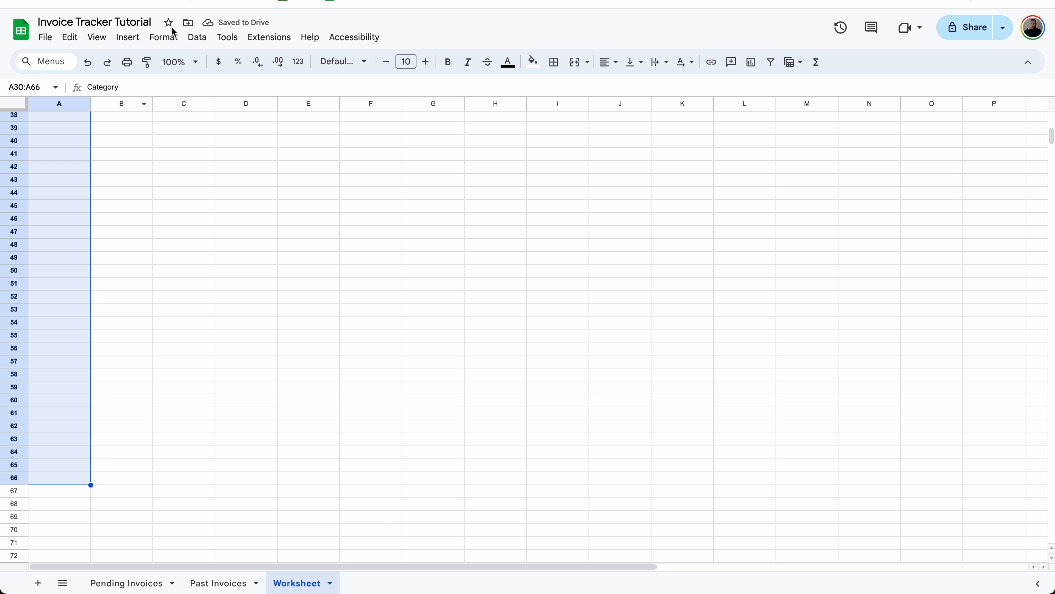
pyautogui.click(173, 35)
pyautogui.click(291, 287)
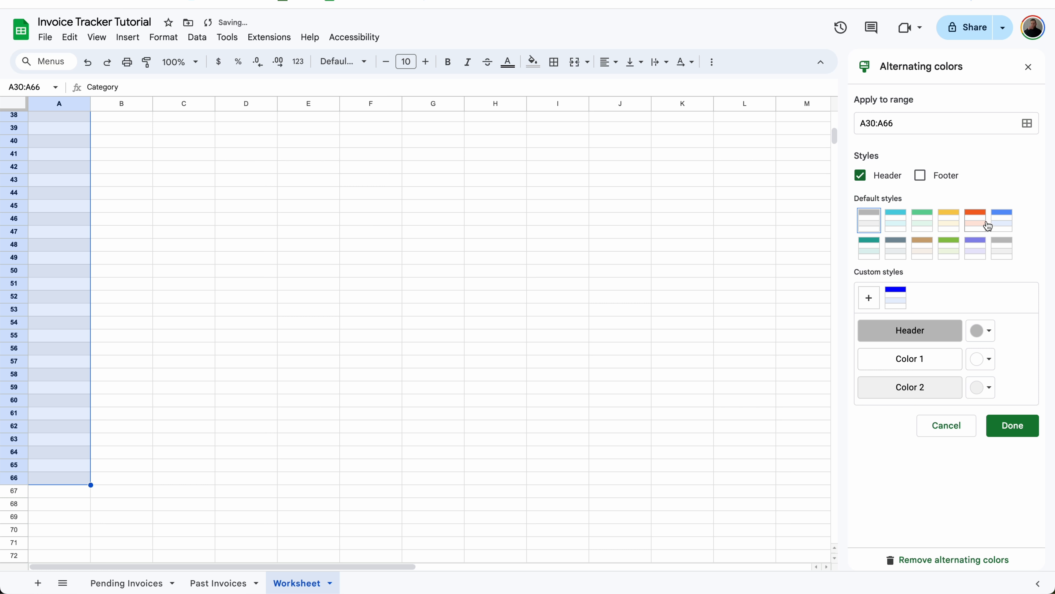
pyautogui.click(997, 222)
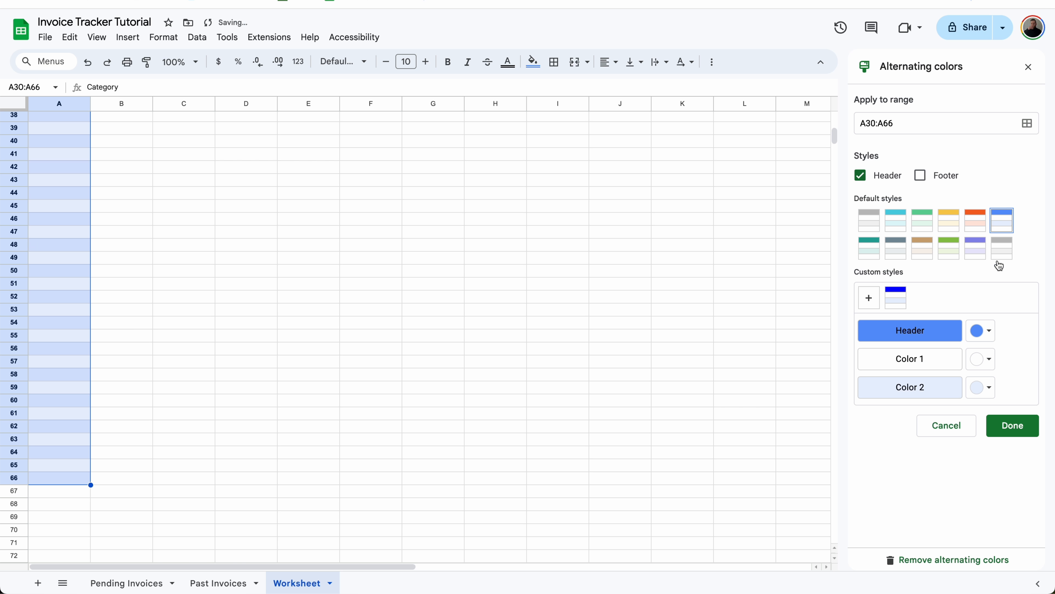
pyautogui.click(1014, 425)
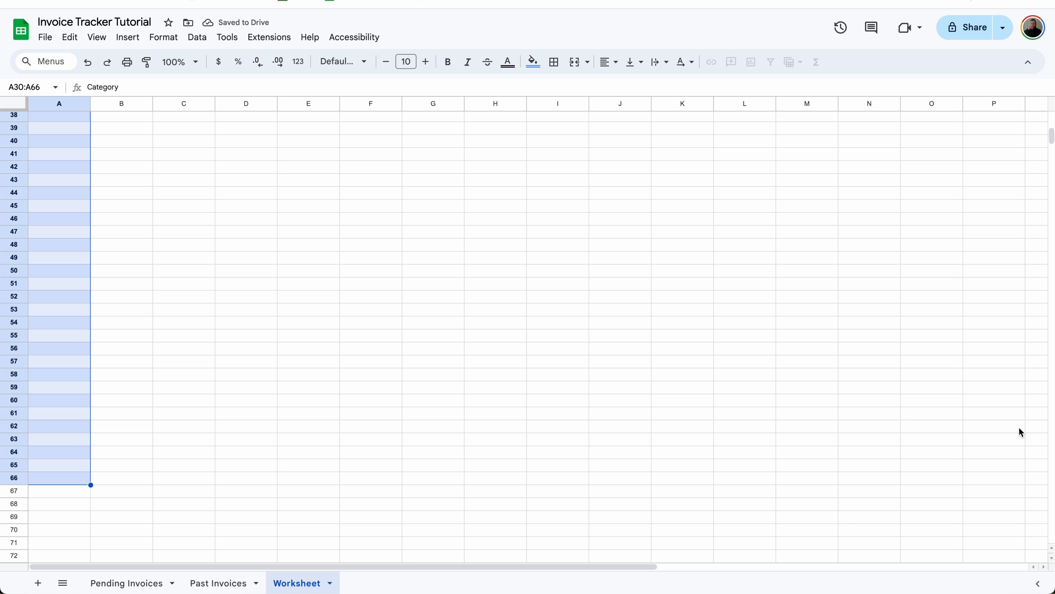
# Step: Add borders around every cell in the Category list A30:A66
pyautogui.click(556, 62)
pyautogui.click(564, 95)
pyautogui.scroll(12, 45, 217)
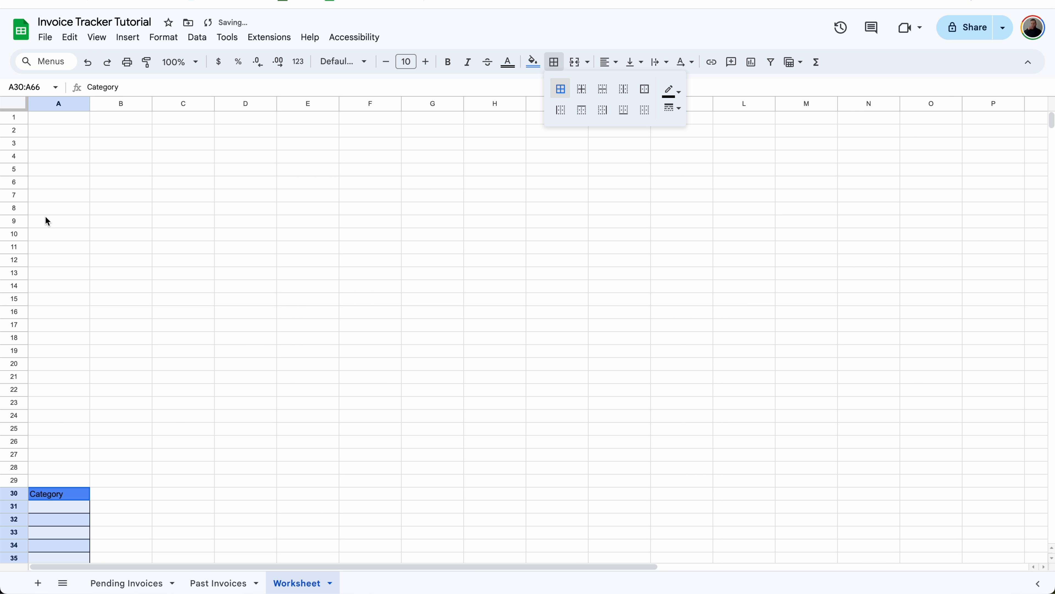
pyautogui.scroll(-4, 48, 325)
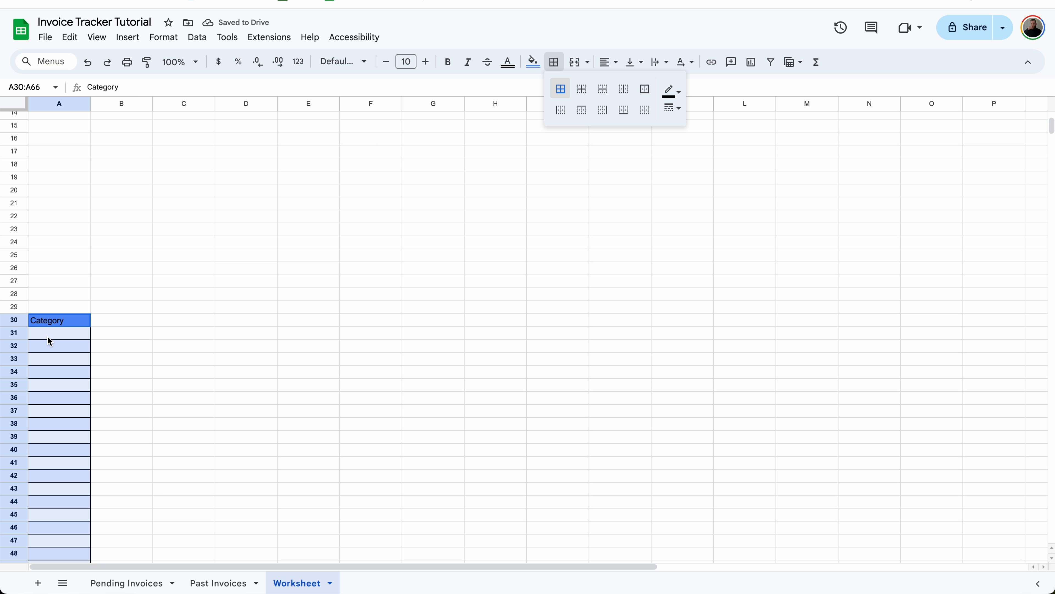
# Step: Add a dropdown from a range to the Category column of Pending Invoices, applied to H2:H
pyautogui.click(141, 583)
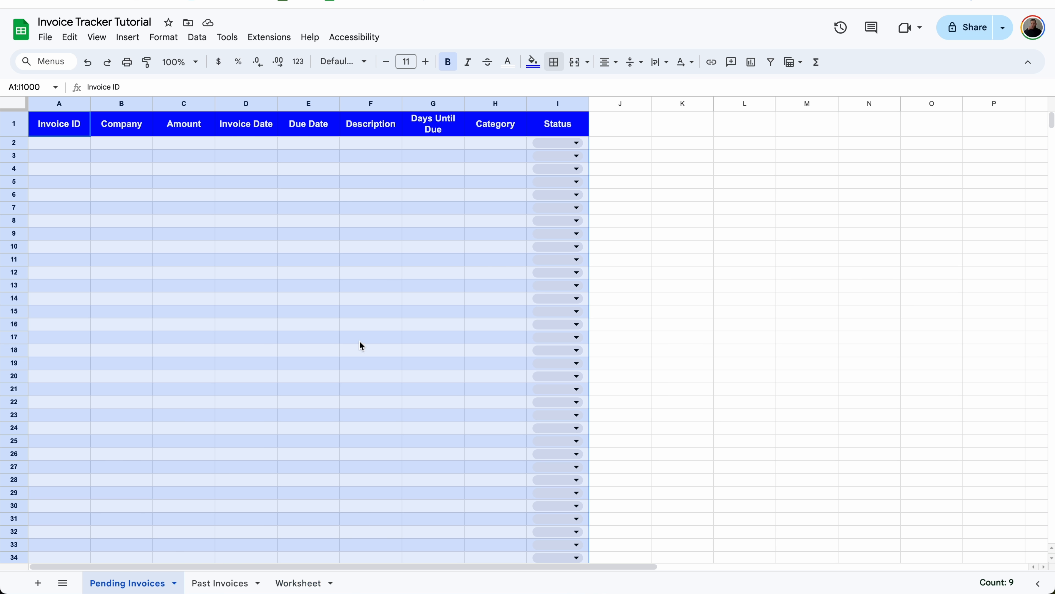
pyautogui.moveTo(501, 144); pyautogui.dragTo(491, 312)
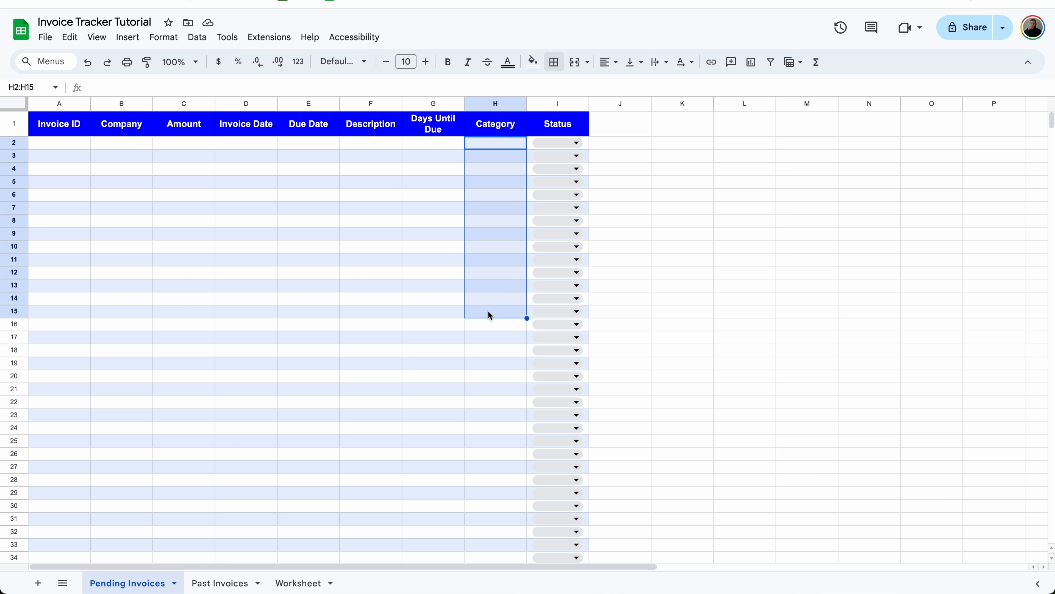
pyautogui.click(136, 41)
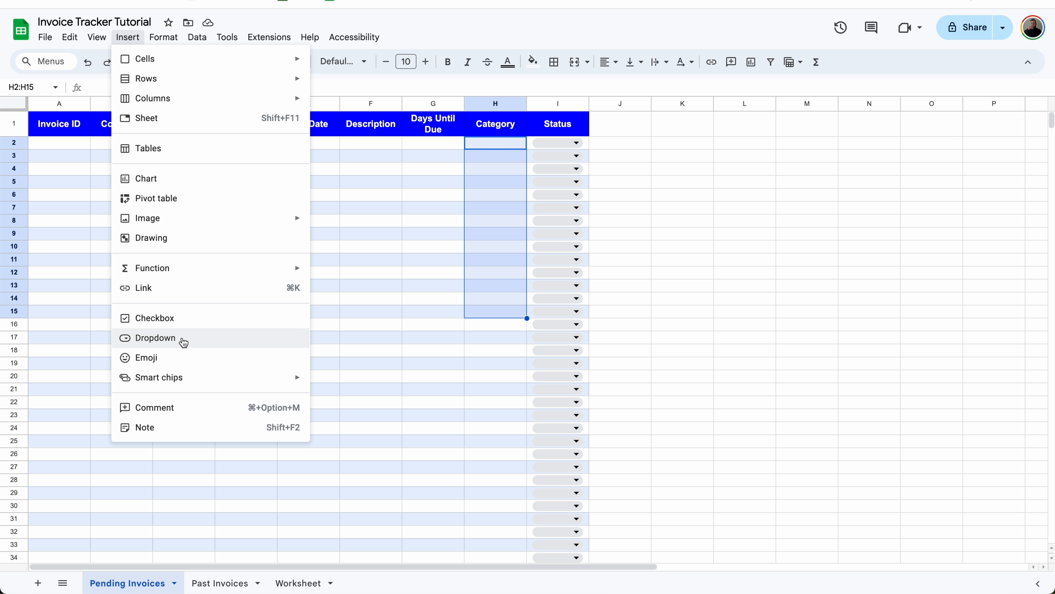
pyautogui.click(184, 339)
pyautogui.click(1013, 182)
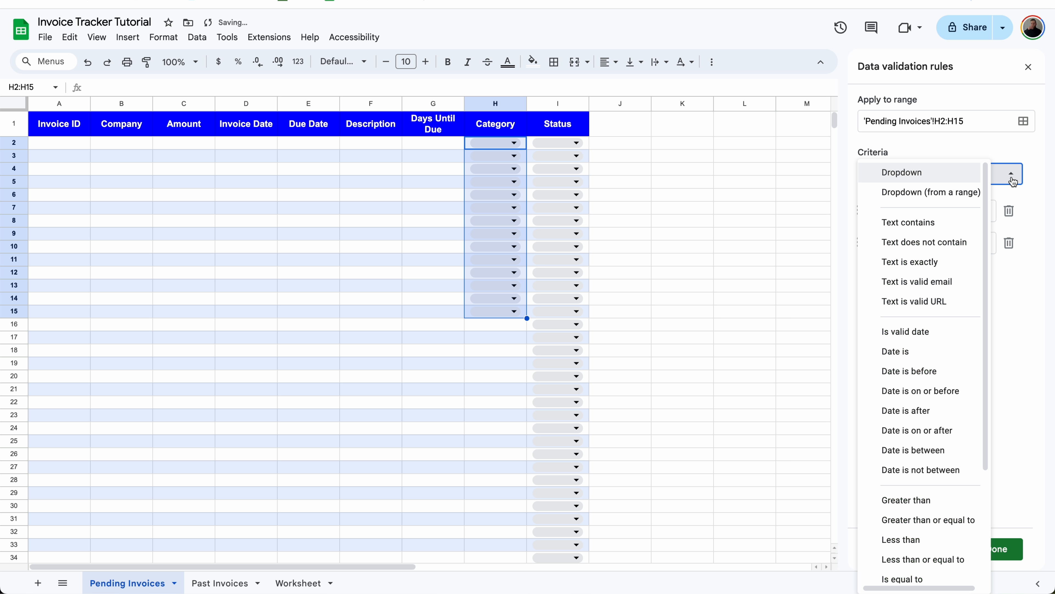
pyautogui.click(978, 201)
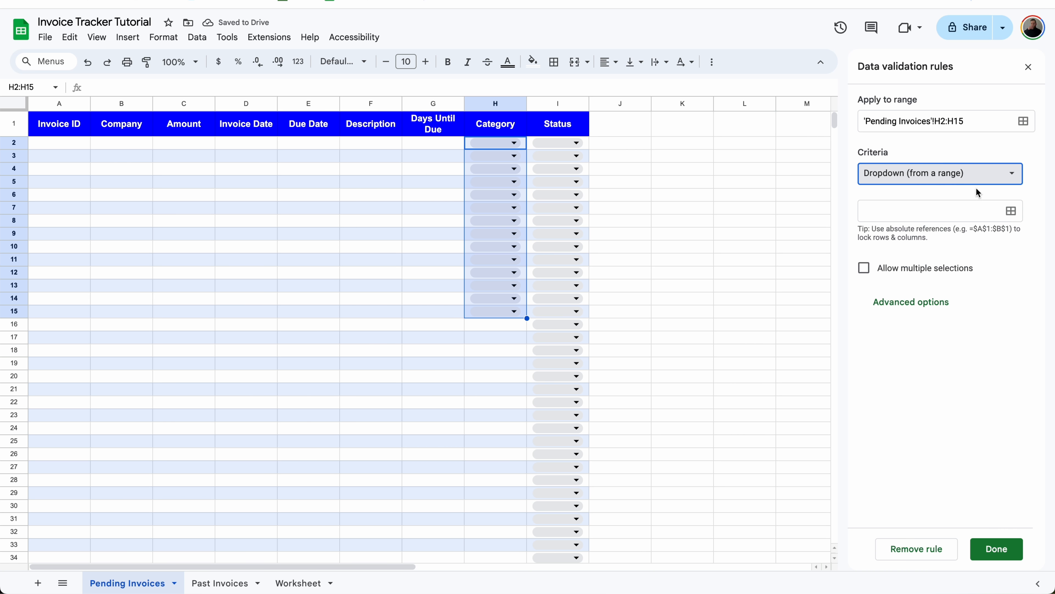
pyautogui.click(973, 121)
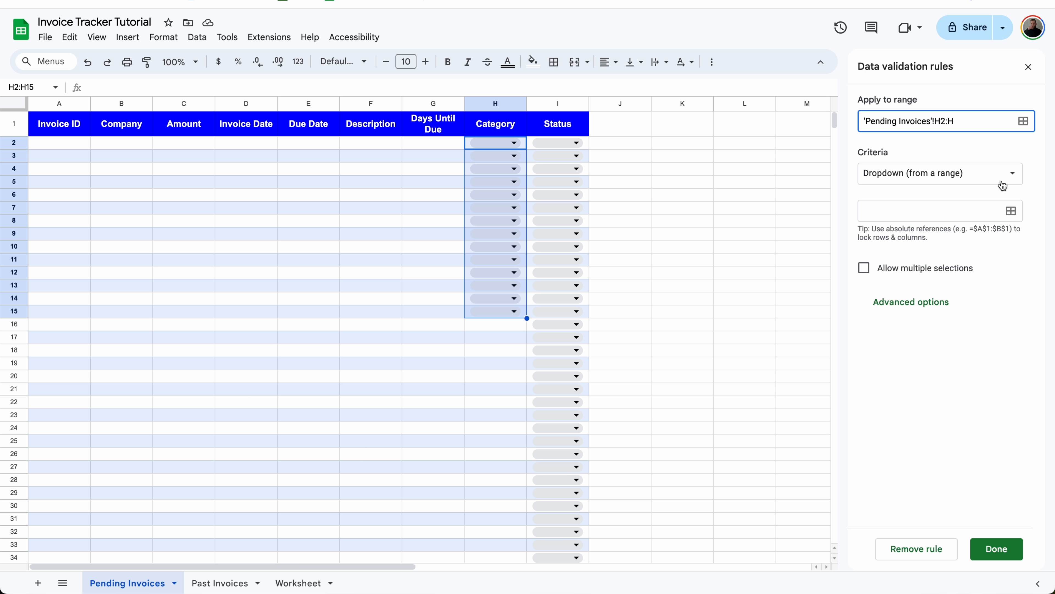
# Step: Use Worksheet!A31:A66 as the Category dropdown's source range, save the rule, and check the dropdown in H2 of Pending Invoices
pyautogui.click(1012, 211)
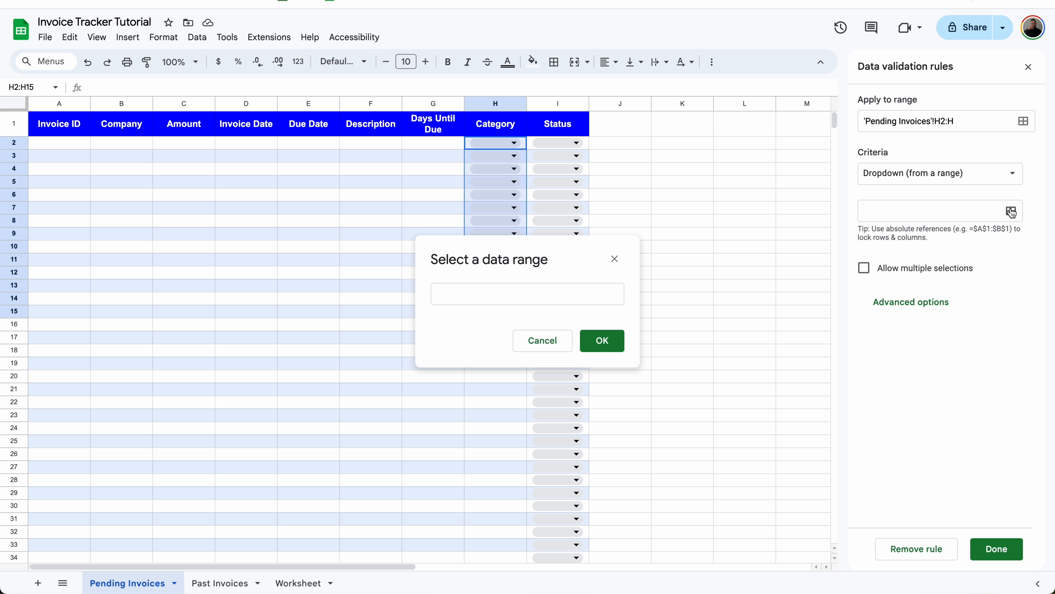
pyautogui.click(515, 289)
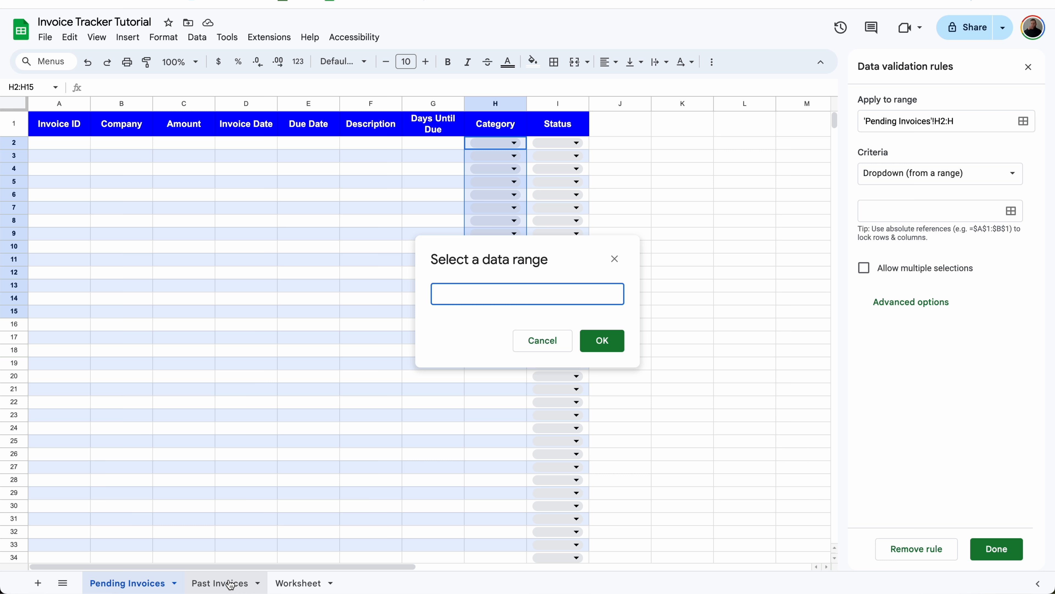
pyautogui.click(293, 582)
pyautogui.moveTo(72, 338); pyautogui.dragTo(63, 464)
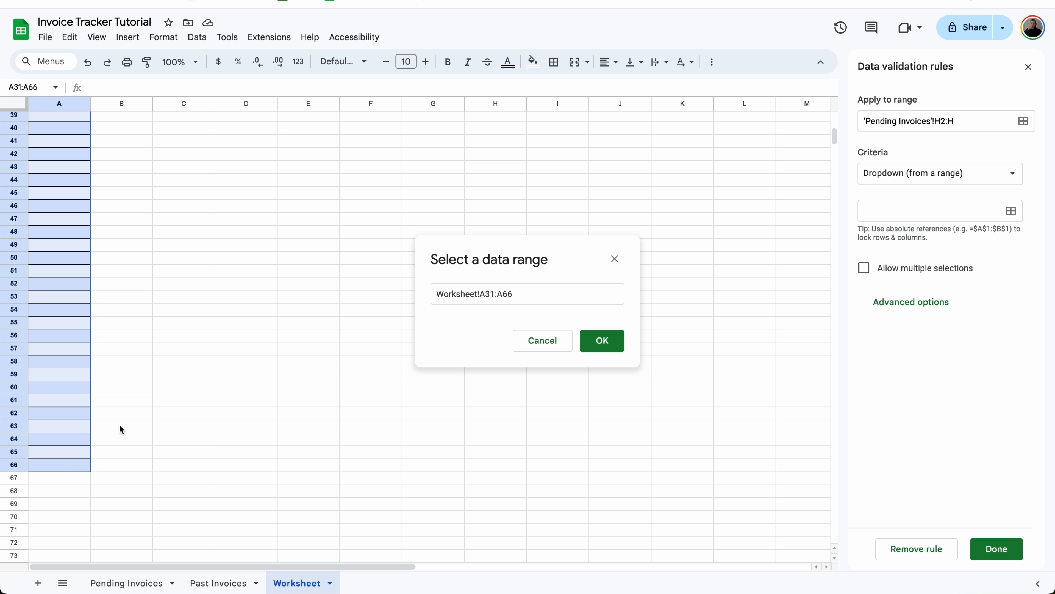
pyautogui.click(603, 341)
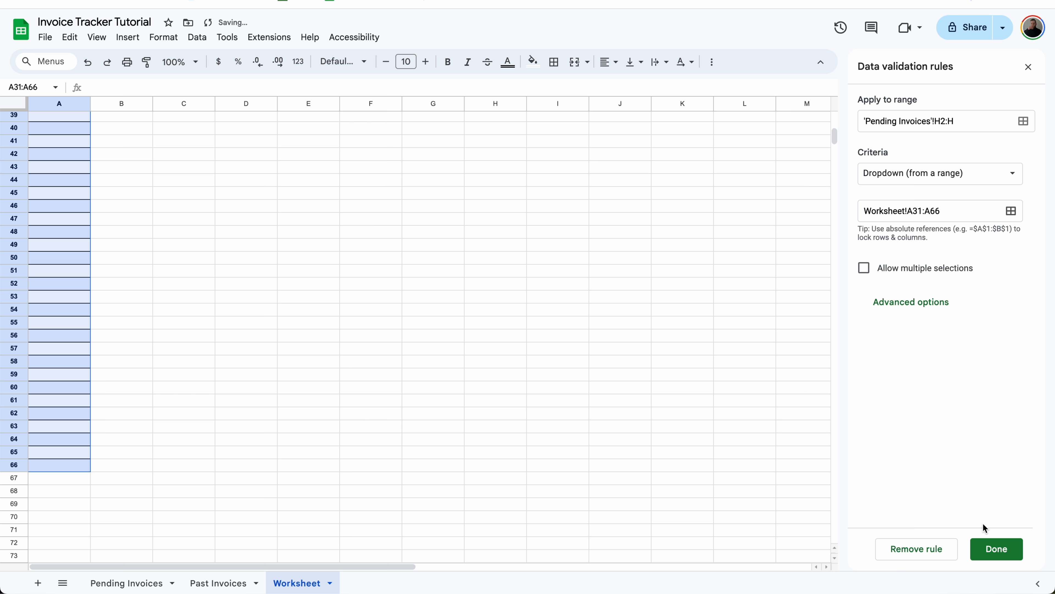
pyautogui.click(997, 548)
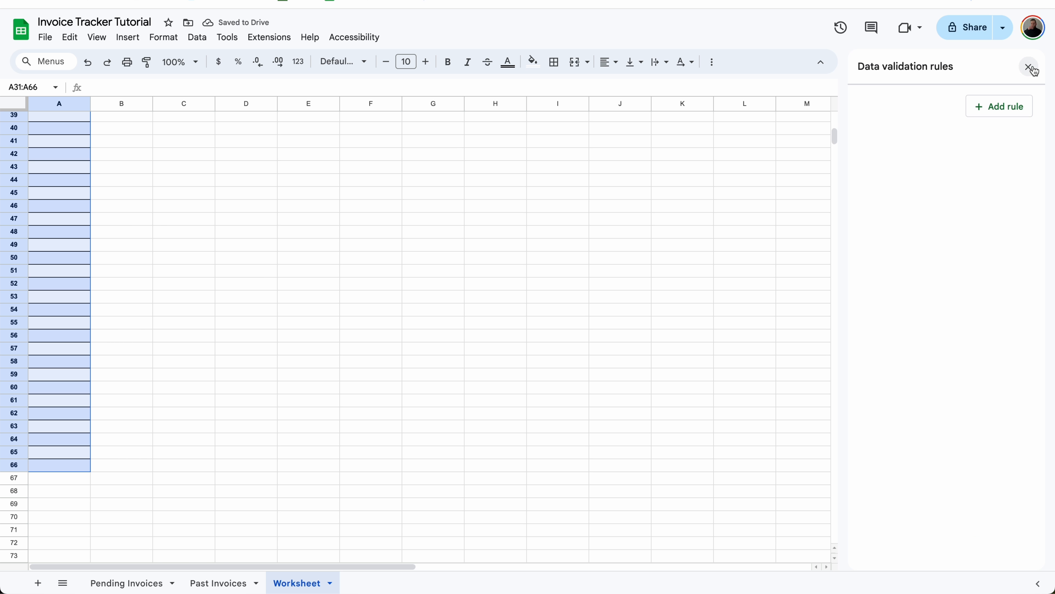
pyautogui.click(1030, 67)
pyautogui.click(149, 577)
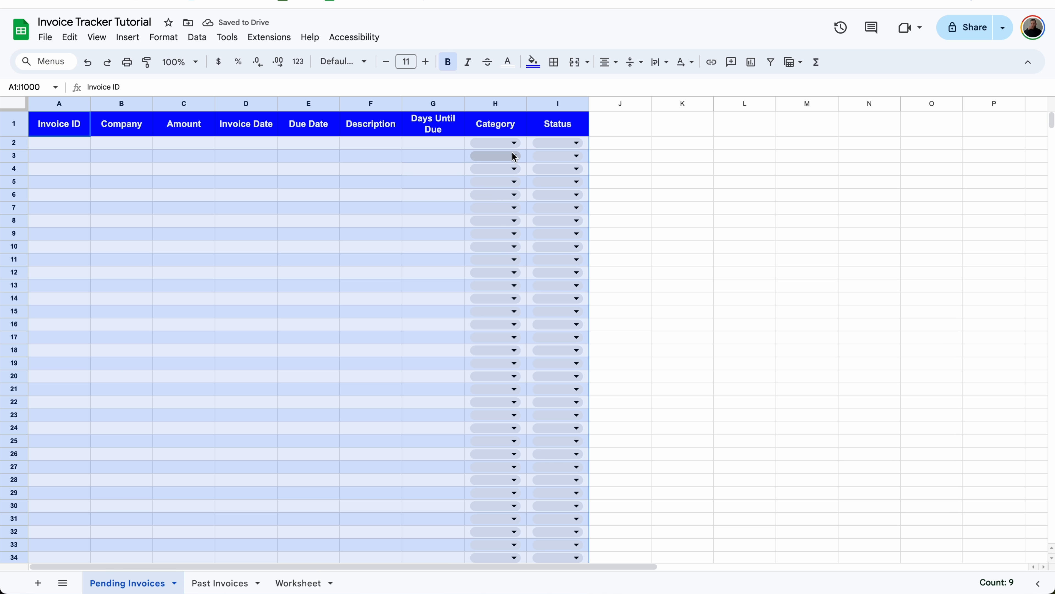
pyautogui.click(515, 143)
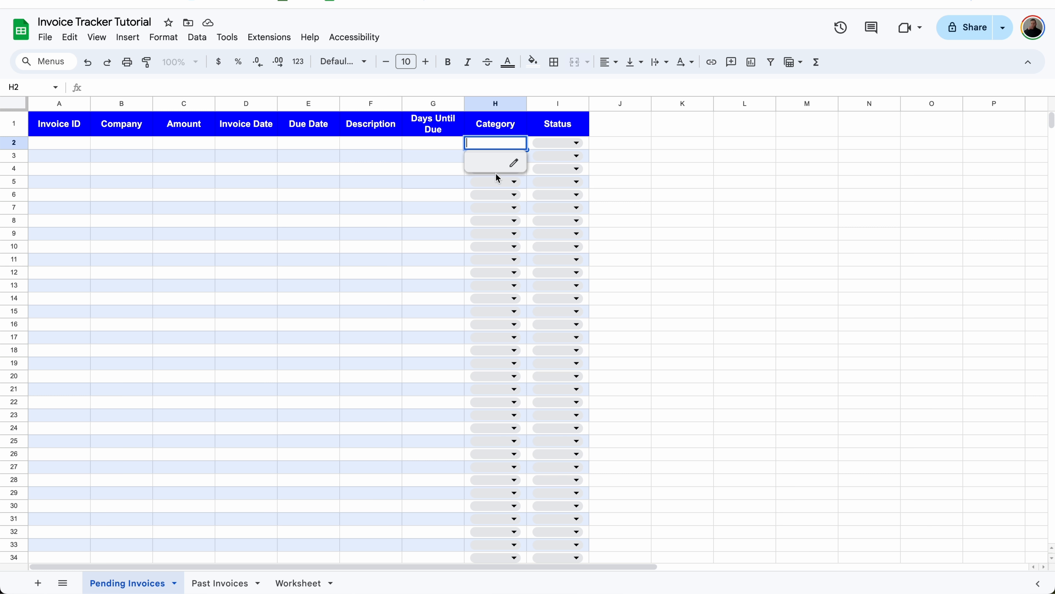
# Step: Enter the test categories "this", "is", "a" and "test" in cells A31 to A34 of the Worksheet sheet
pyautogui.click(300, 582)
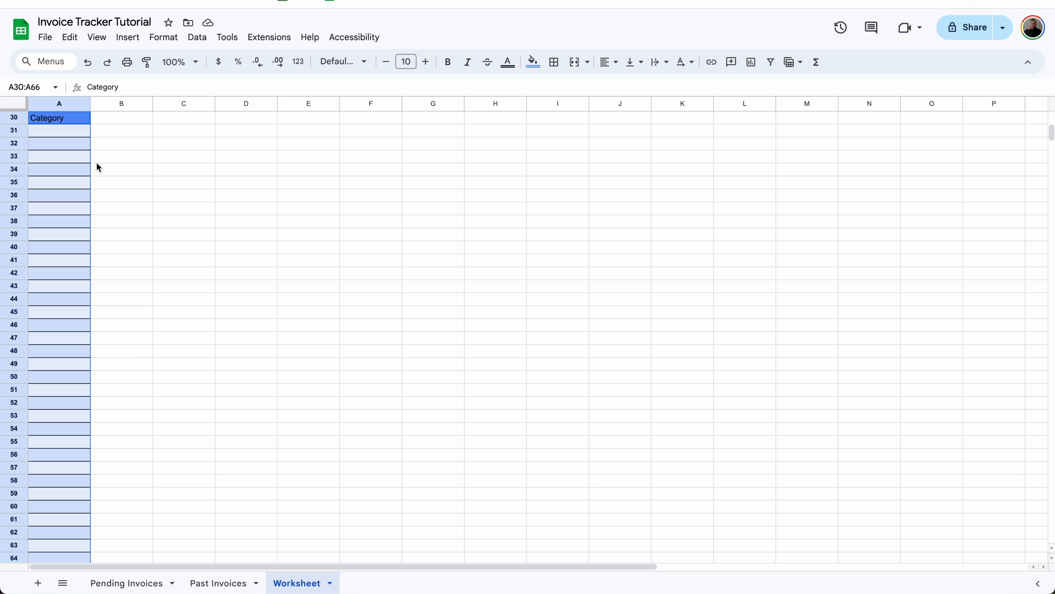
pyautogui.click(69, 134)
pyautogui.write('this')
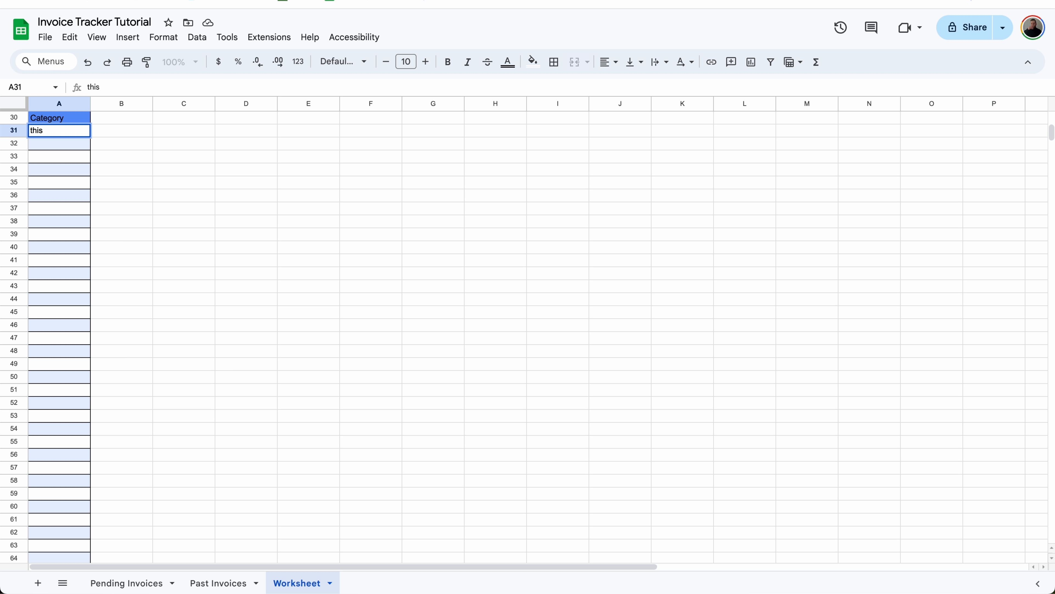
pyautogui.press('Return')
pyautogui.write('is')
pyautogui.press('Return')
pyautogui.write('a')
pyautogui.press('Return')
pyautogui.write('th')
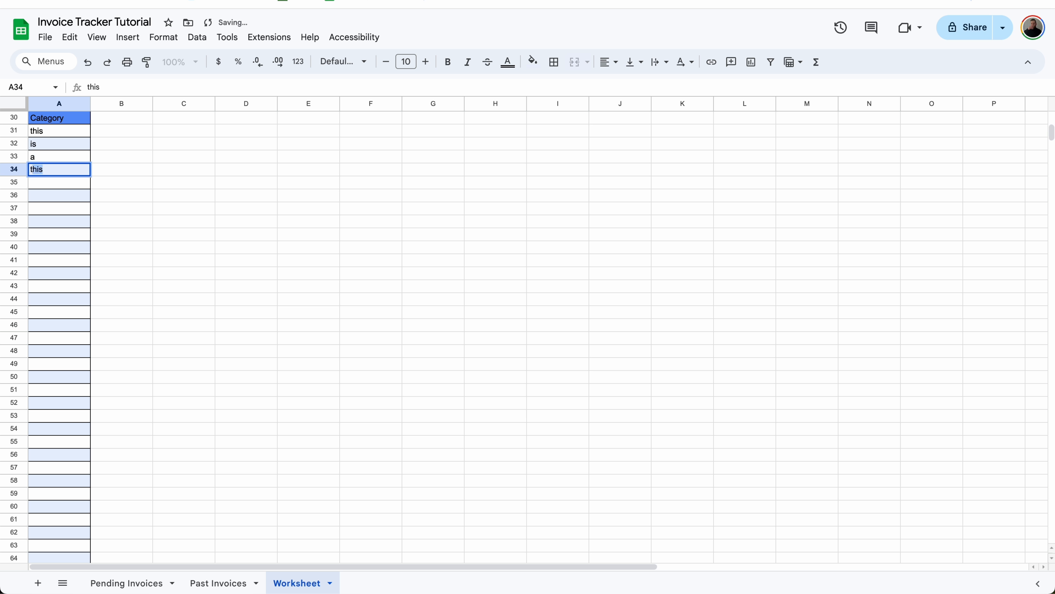
pyautogui.write('st')
pyautogui.press('Return')
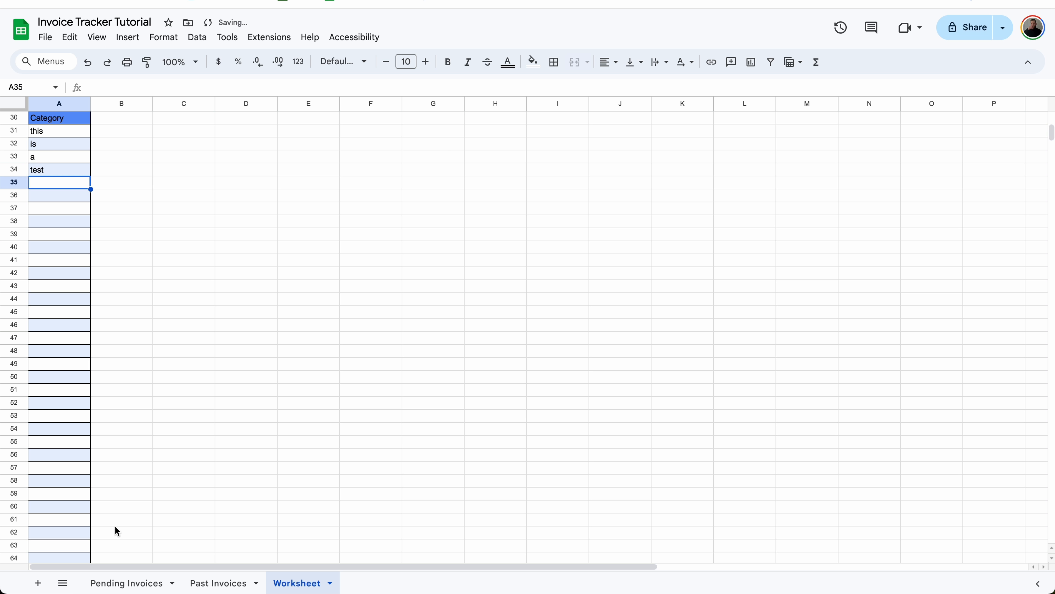
# Step: Check the options offered by the Category dropdown in H2 of the Pending Invoices sheet
pyautogui.click(125, 582)
pyautogui.click(508, 144)
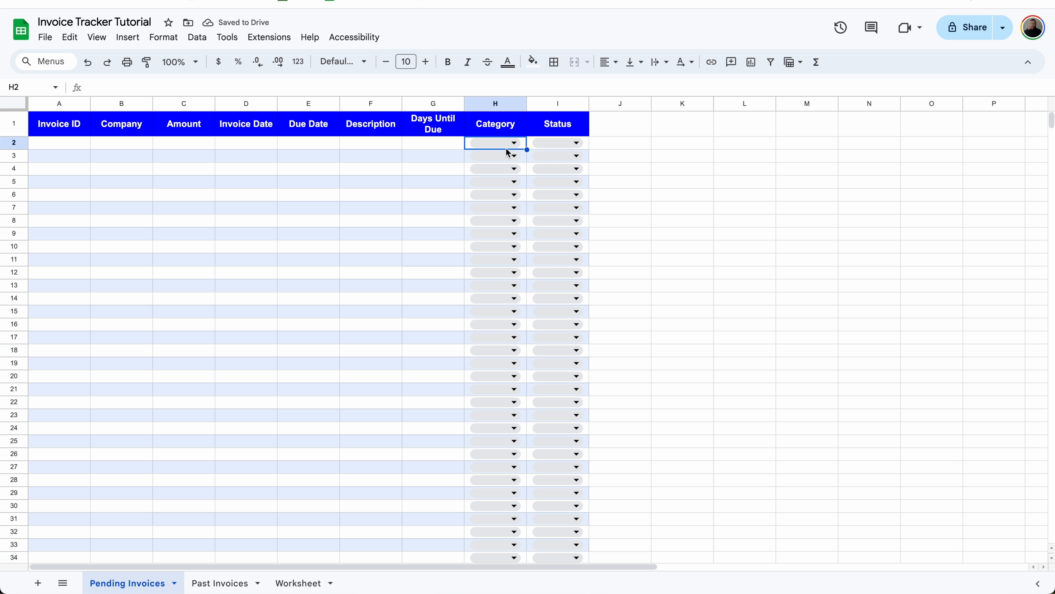
pyautogui.click(507, 146)
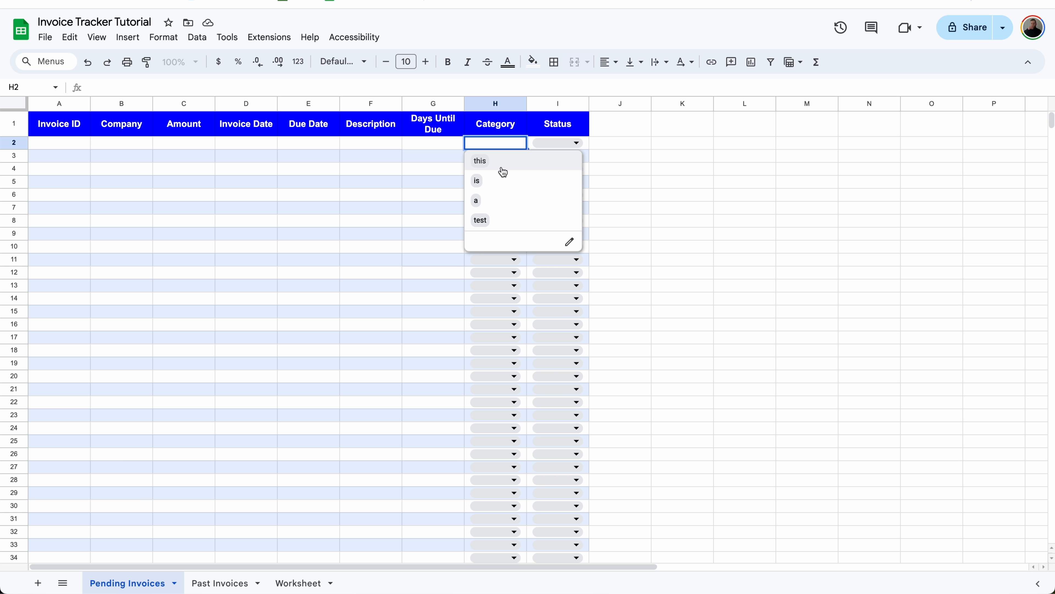
pyautogui.click(424, 146)
# Step: Turn the Days Until Due header in G1 into the formula ={"Days Until Due";ARRAYFORMULA(IF(ISBLANK(E2:E),,E2:E-TODAY()))}
pyautogui.click(432, 133)
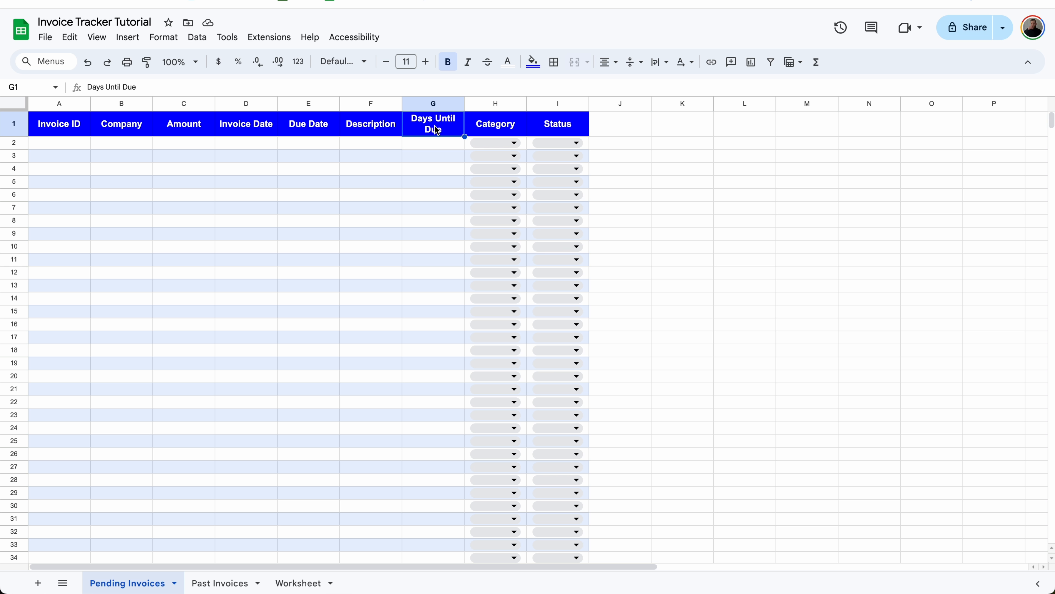
pyautogui.click(87, 86)
pyautogui.write('={')
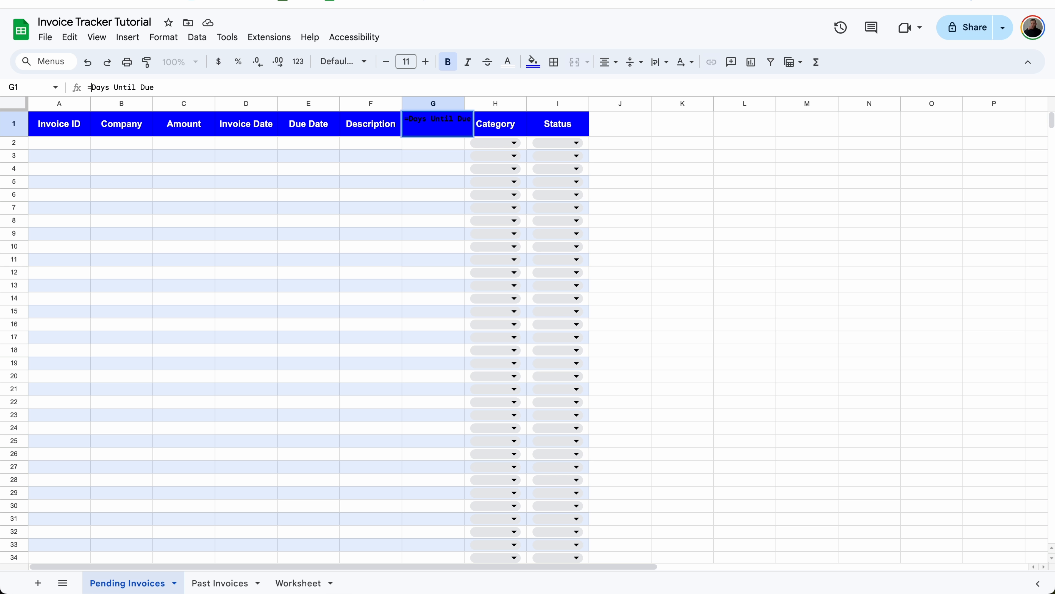
pyautogui.write('"')
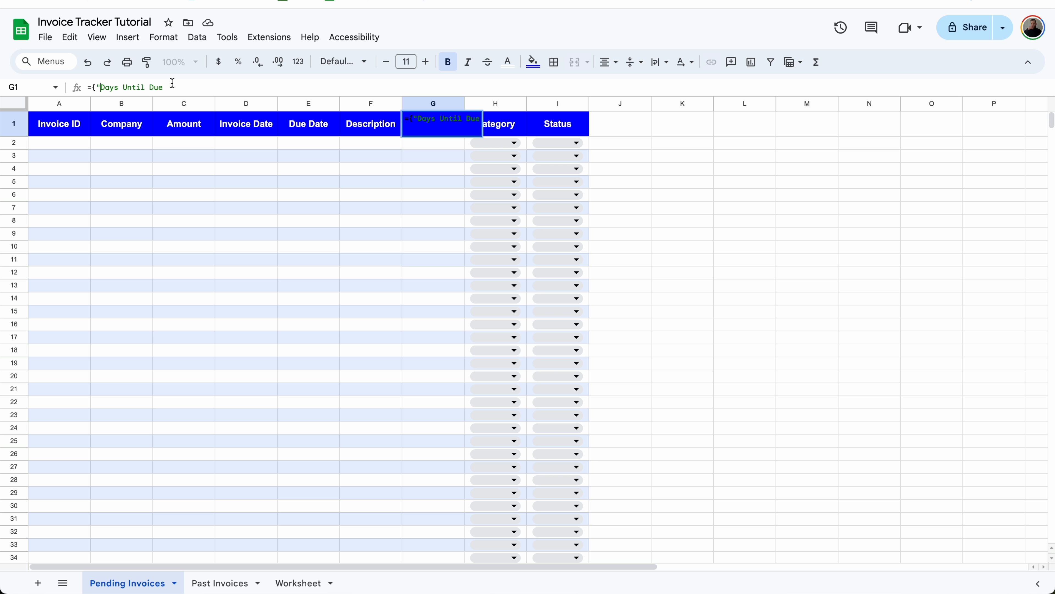
pyautogui.click(183, 86)
pyautogui.write('";ARRAYFOR')
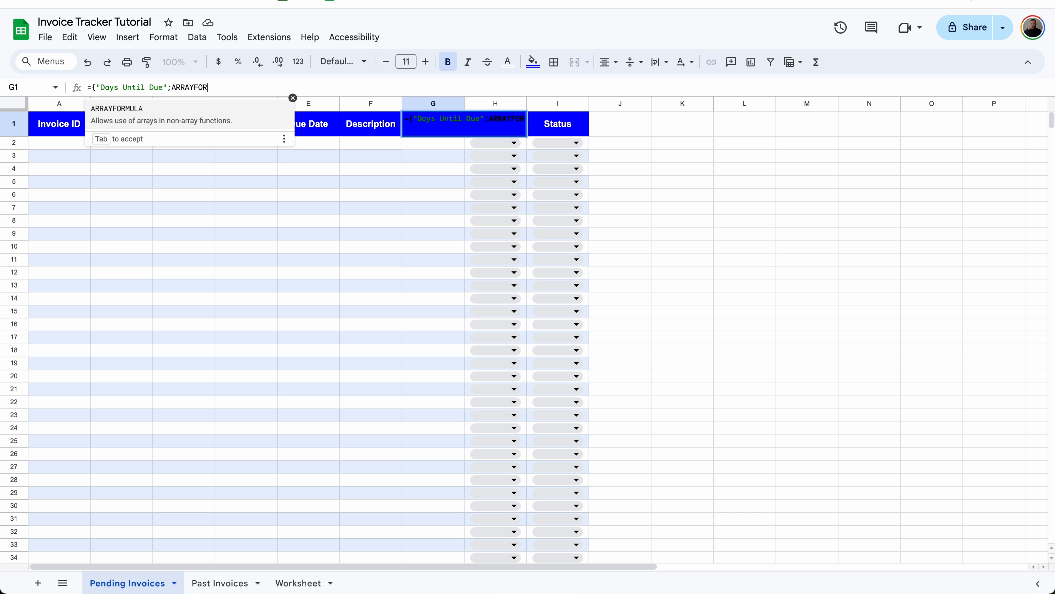
pyautogui.write('MULA(IF')
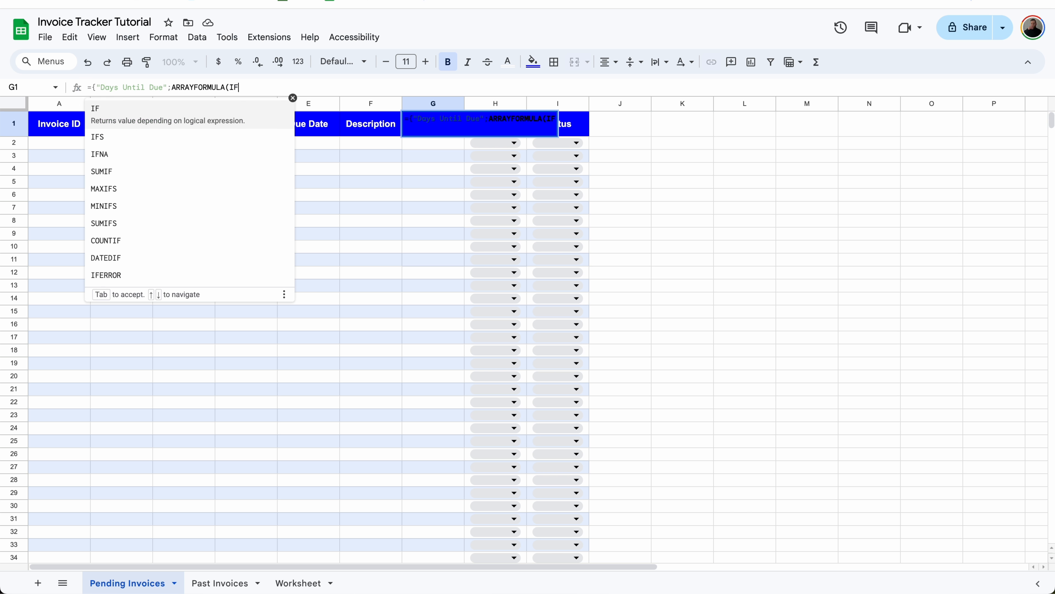
pyautogui.write('(ISBLANK(')
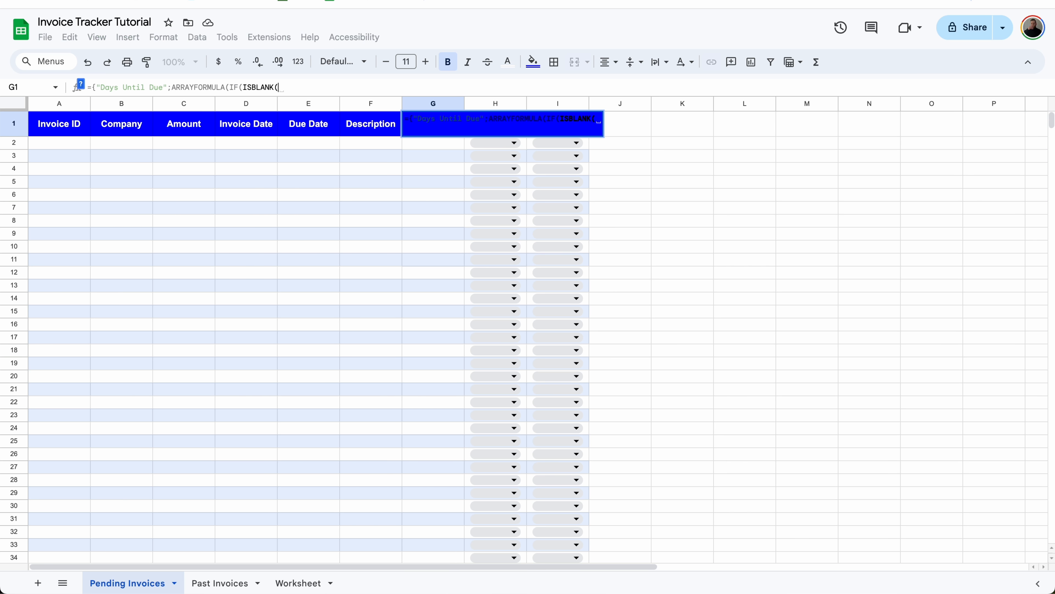
pyautogui.write('E2')
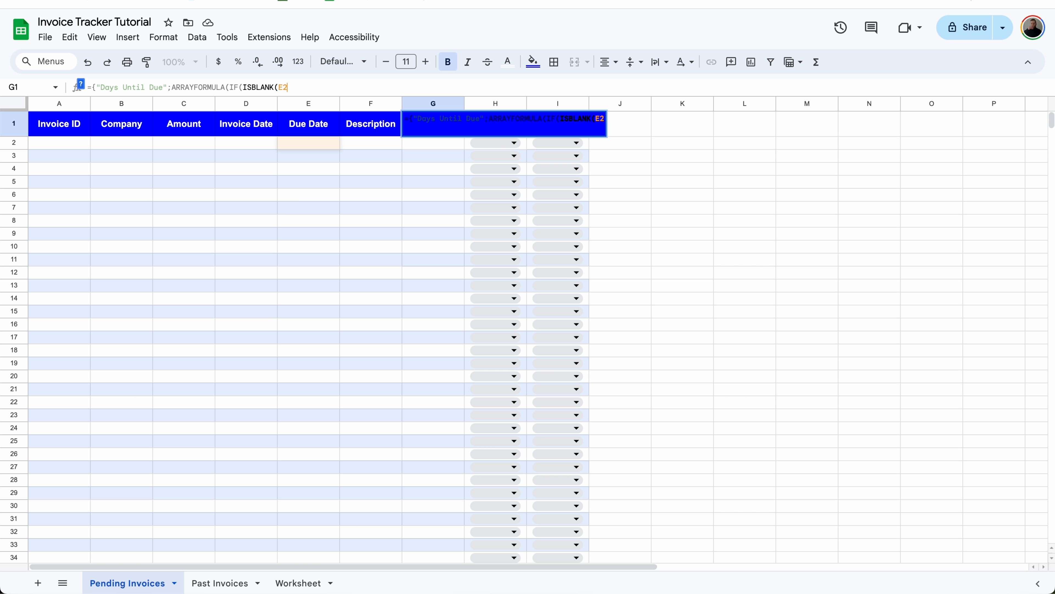
pyautogui.write(':E')
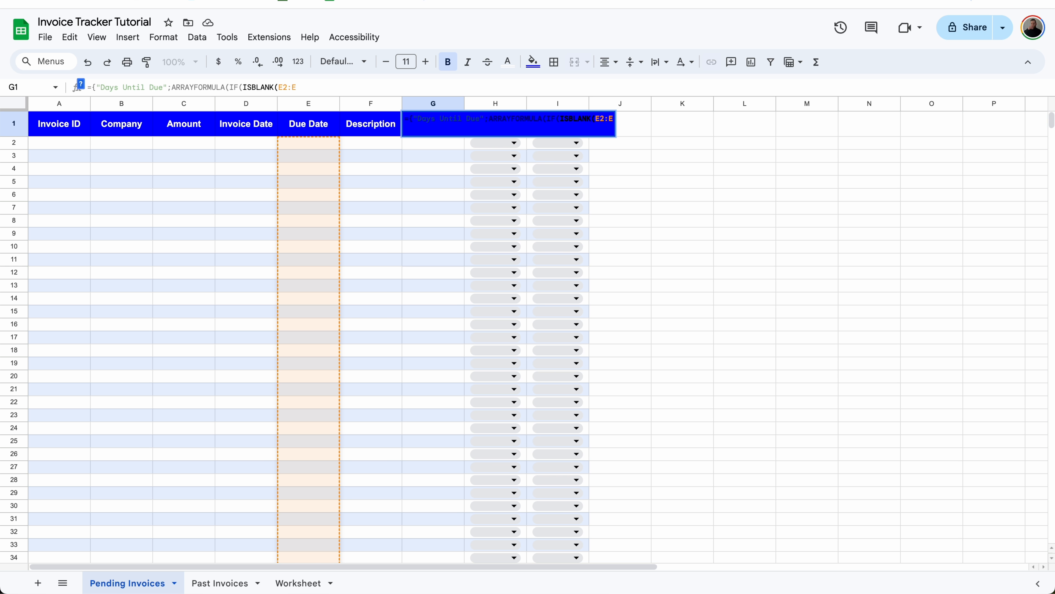
pyautogui.write('),,')
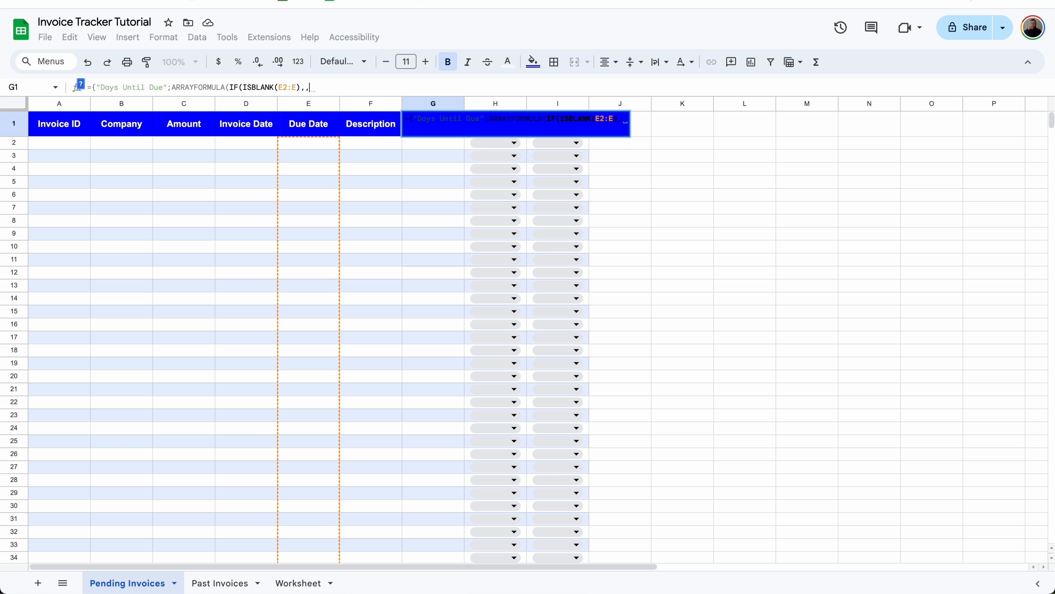
pyautogui.write('E2')
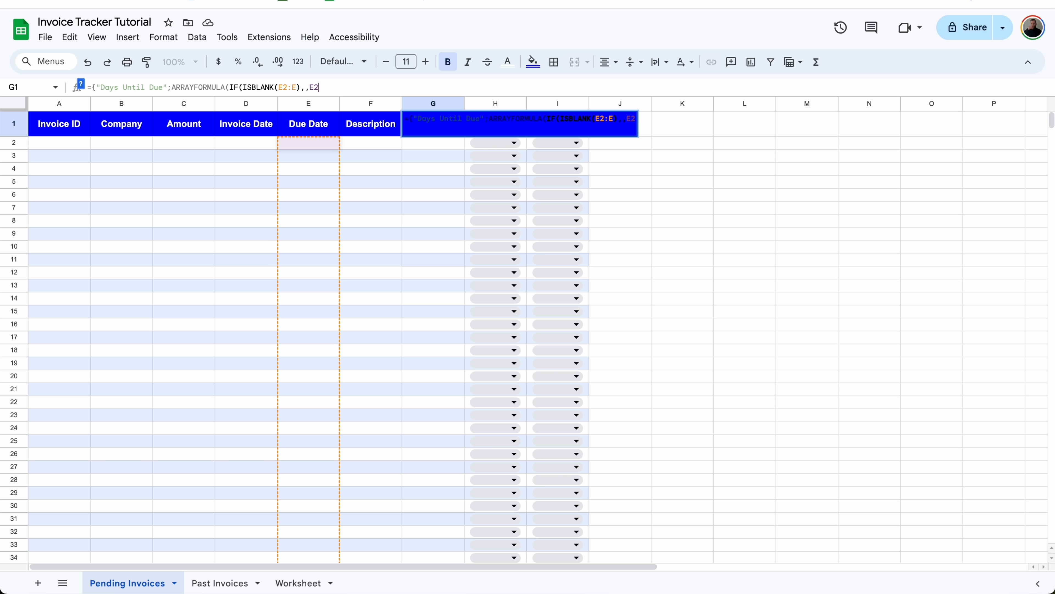
pyautogui.write(':E-TODAY()')
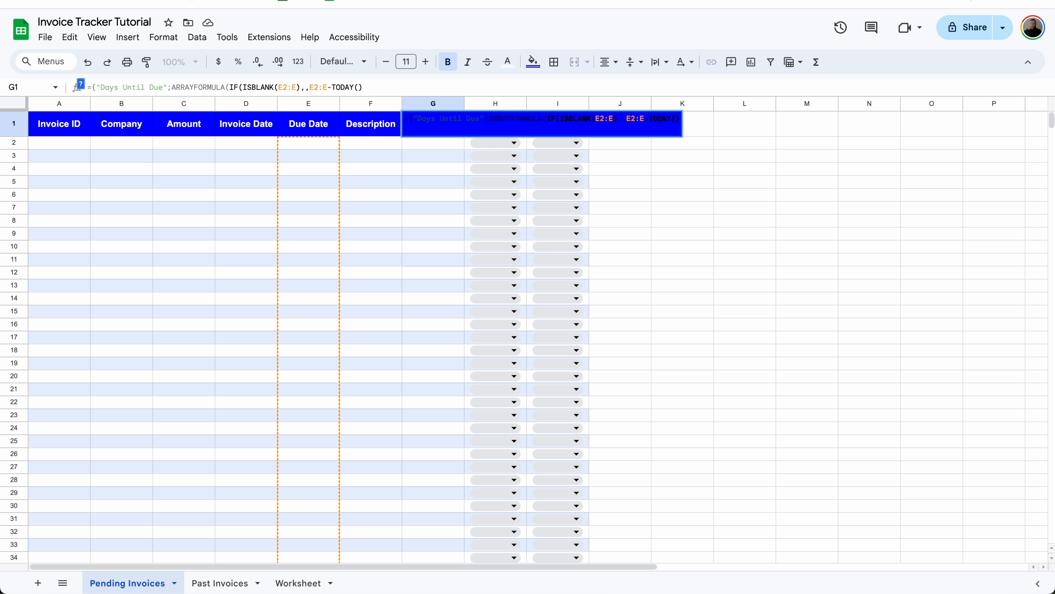
pyautogui.write('))}')
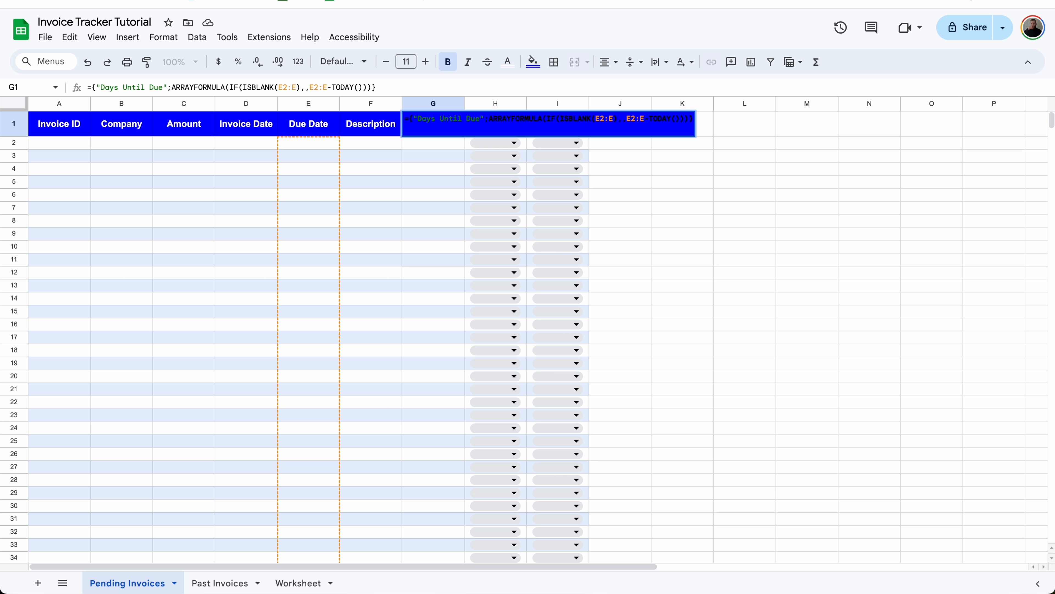
pyautogui.press('Return')
# Step: Add a data validation rule to the Due Date column using the Is valid date criterion
pyautogui.click(298, 149)
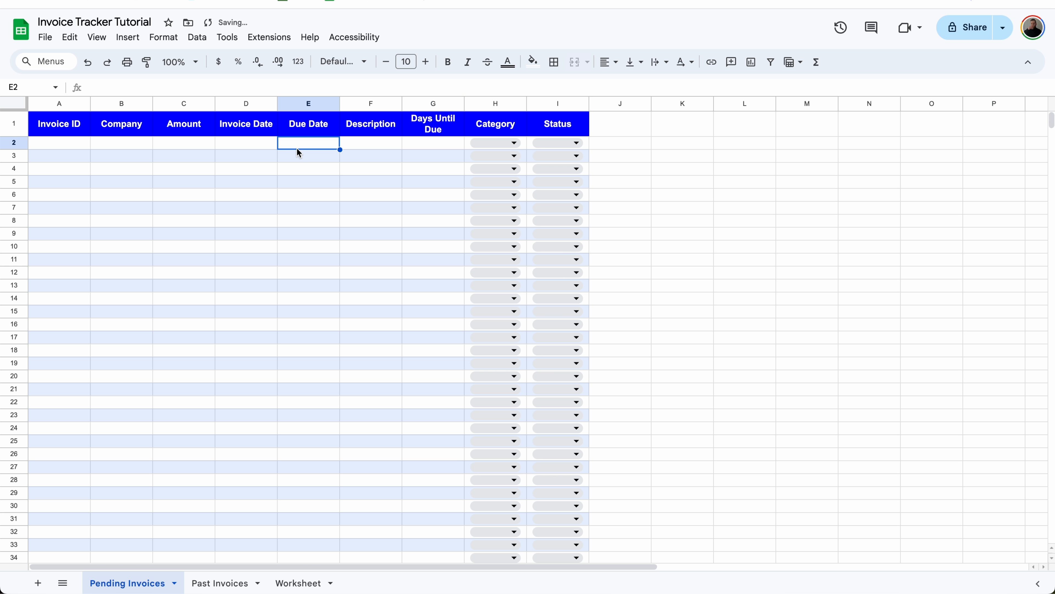
pyautogui.click(314, 104)
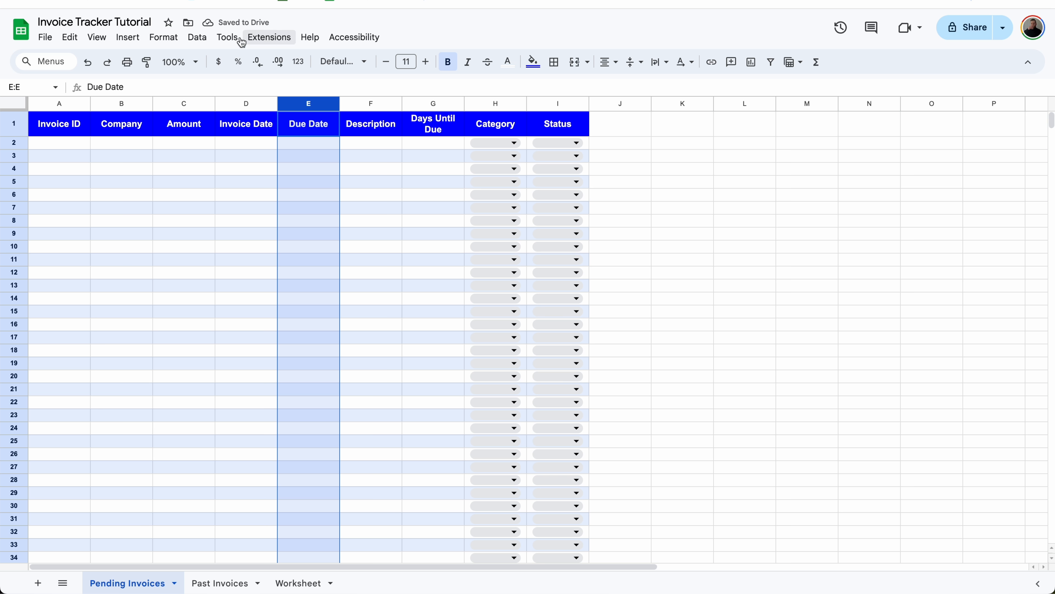
pyautogui.click(198, 38)
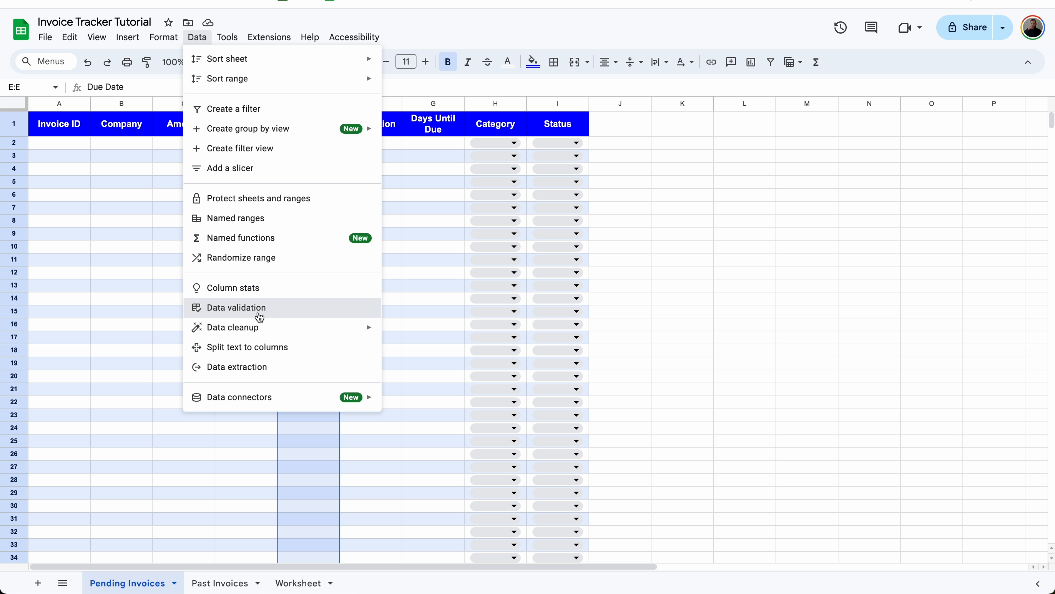
pyautogui.click(259, 310)
pyautogui.click(997, 213)
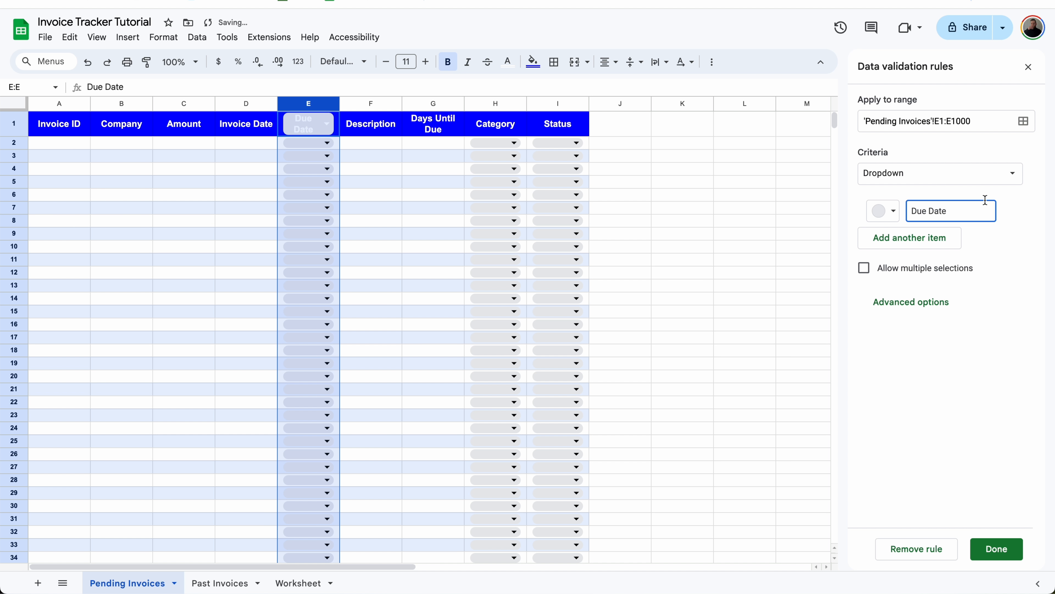
pyautogui.click(954, 170)
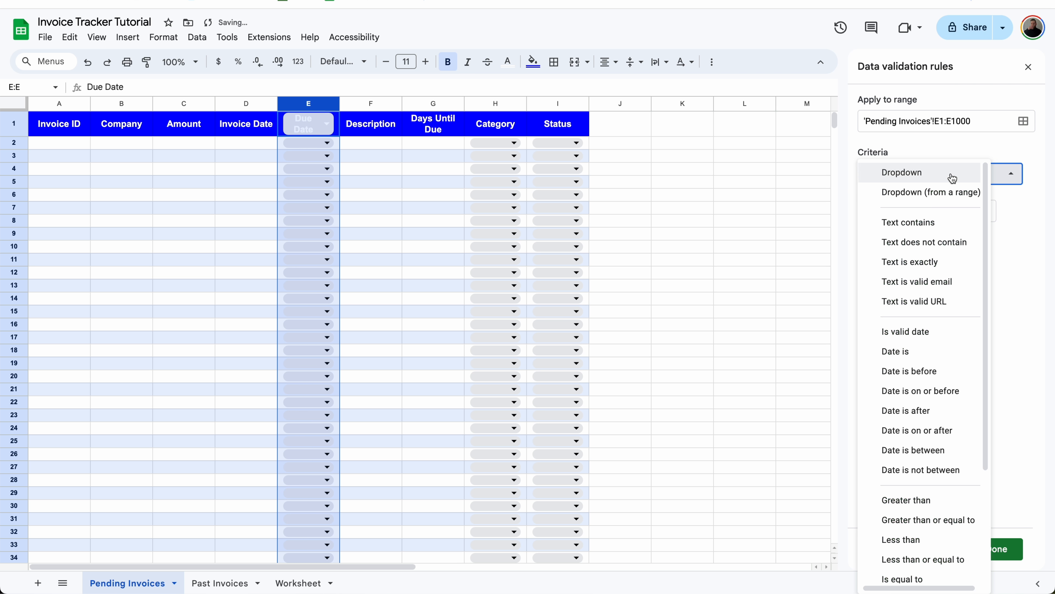
pyautogui.click(953, 334)
# Step: Set the date validation rule's range to 'Pending Invoices'!E2:E1000, save it and close the rules
pyautogui.click(944, 121)
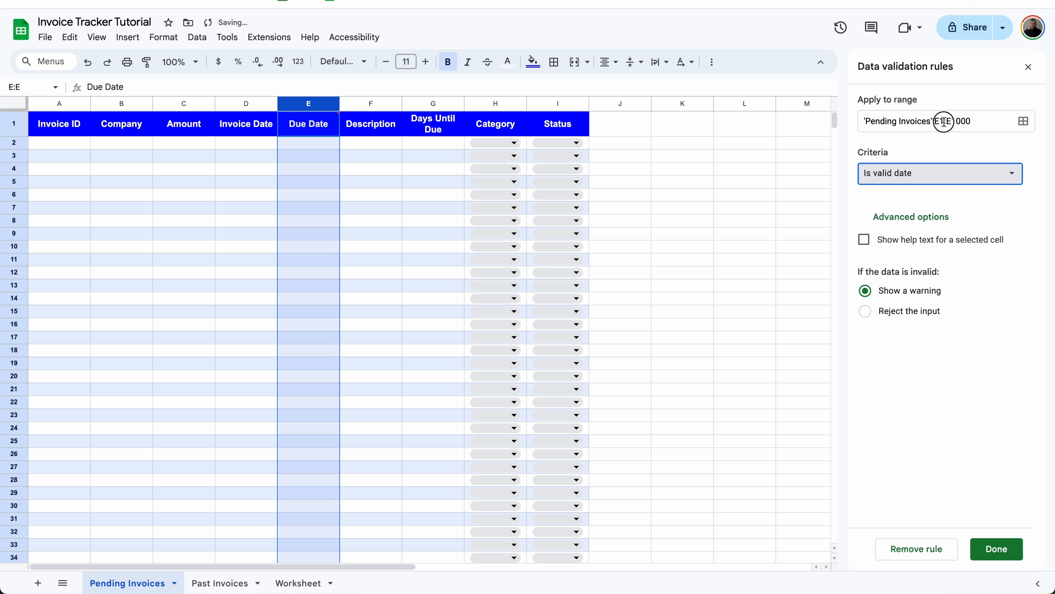
pyautogui.press('BackSpace')
pyautogui.write('2')
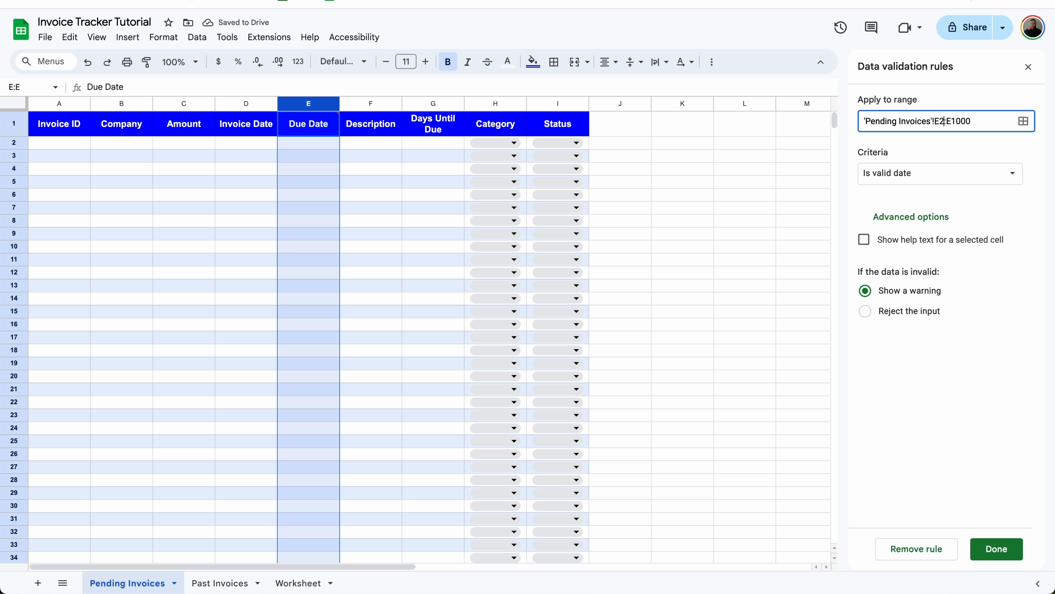
pyautogui.click(999, 206)
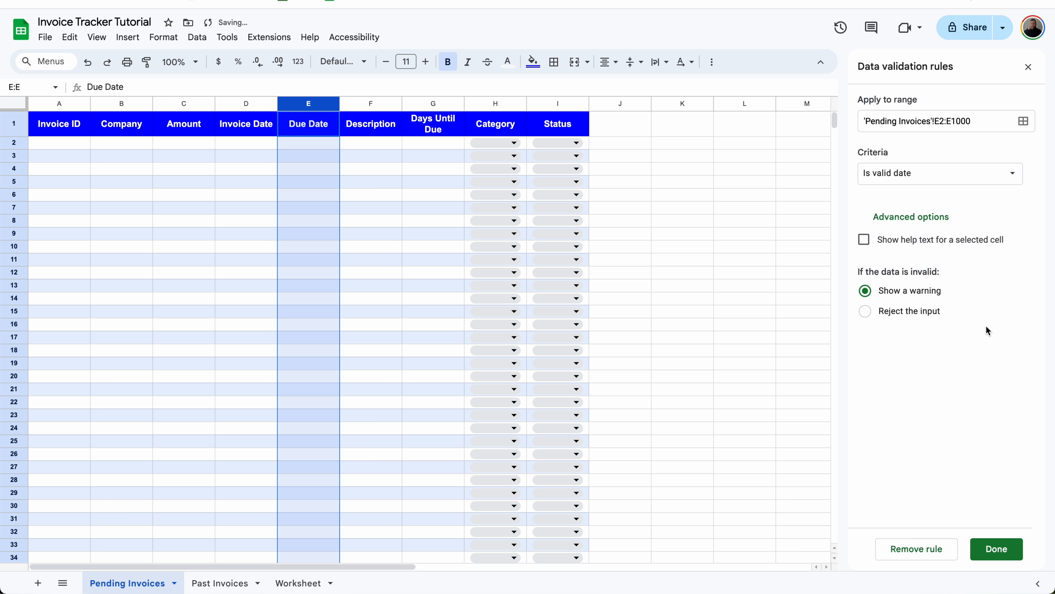
pyautogui.click(998, 556)
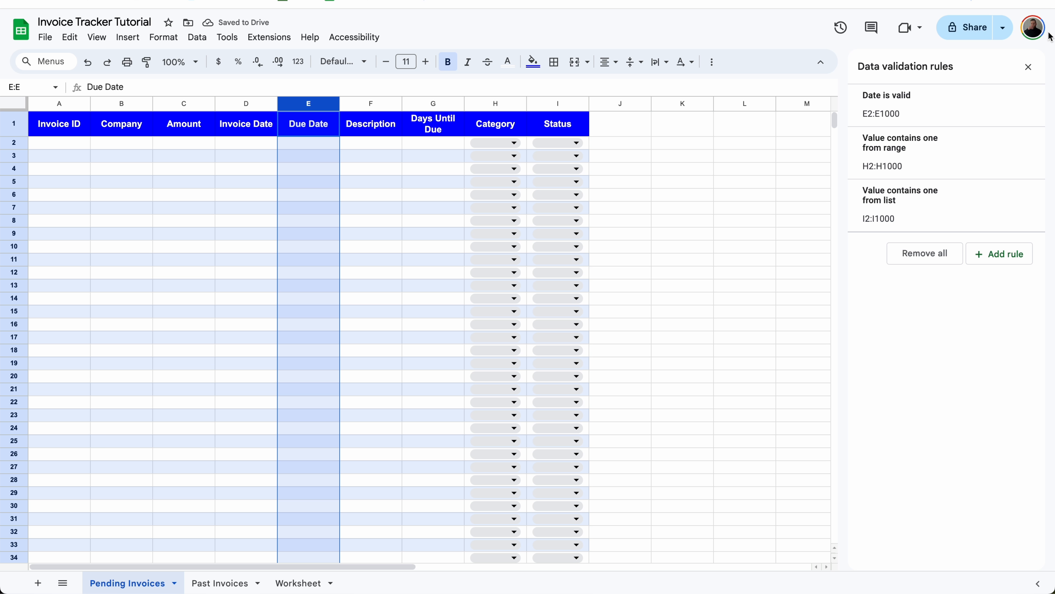
pyautogui.click(1029, 66)
# Step: Test the date picker in E2 of the Due Date column with 9/12/2024, 9/10/2024 and 9/30/2024
pyautogui.click(307, 142)
pyautogui.doubleClick(317, 141)
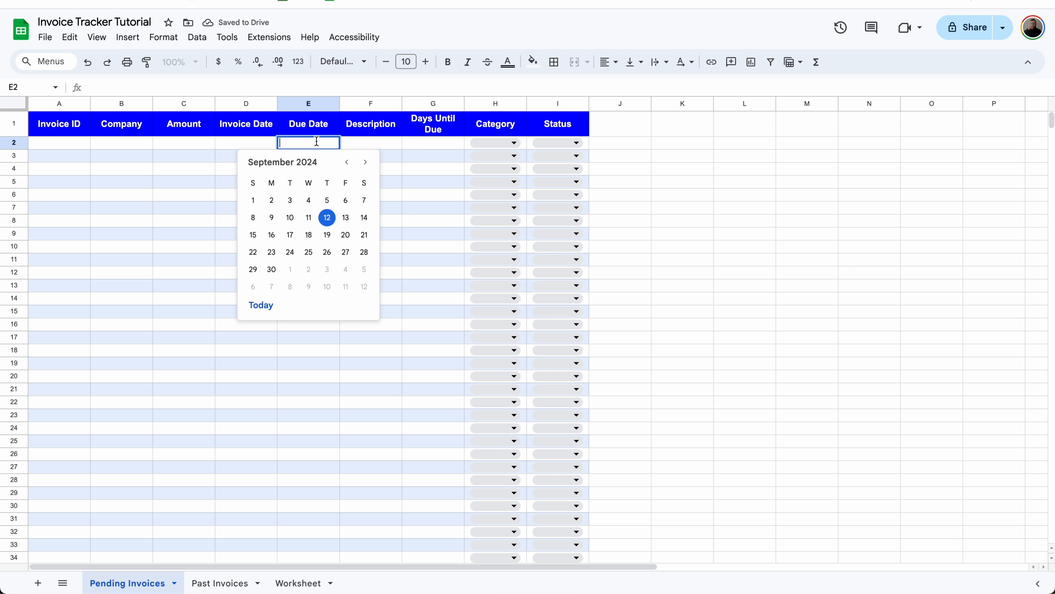
pyautogui.click(326, 217)
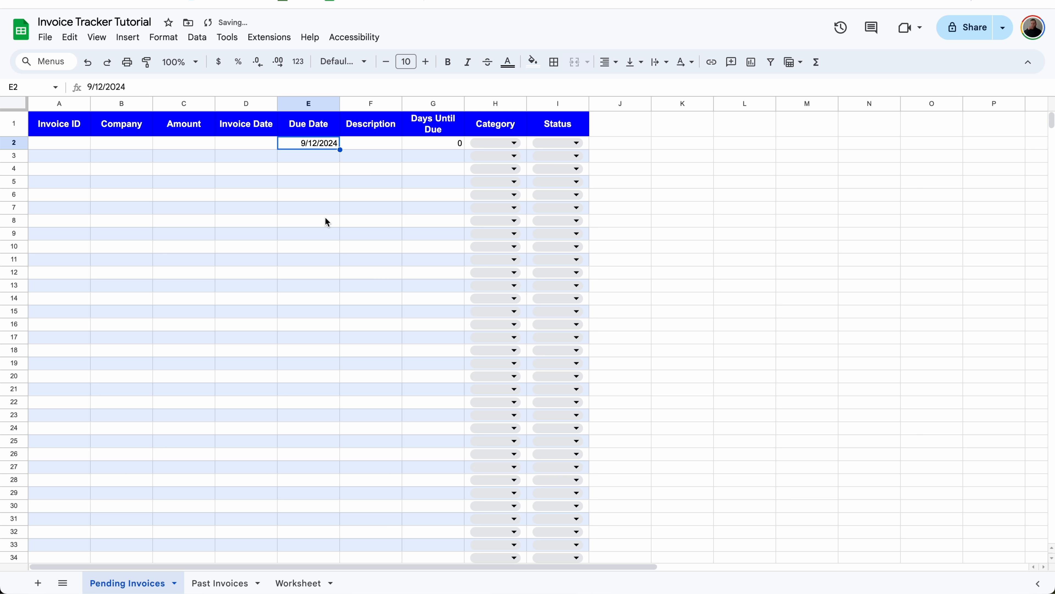
pyautogui.doubleClick(315, 145)
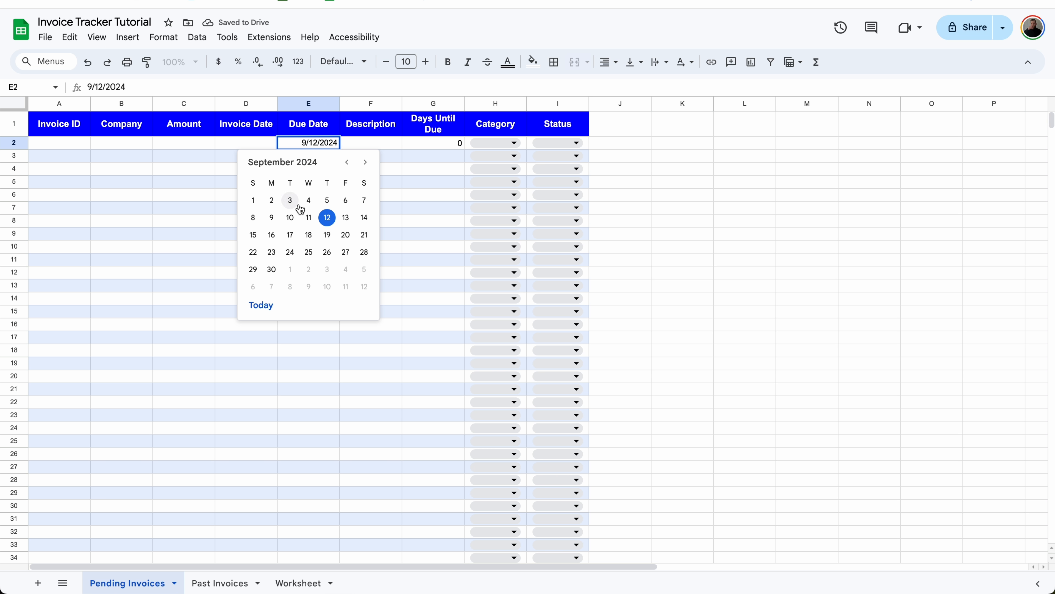
pyautogui.click(291, 217)
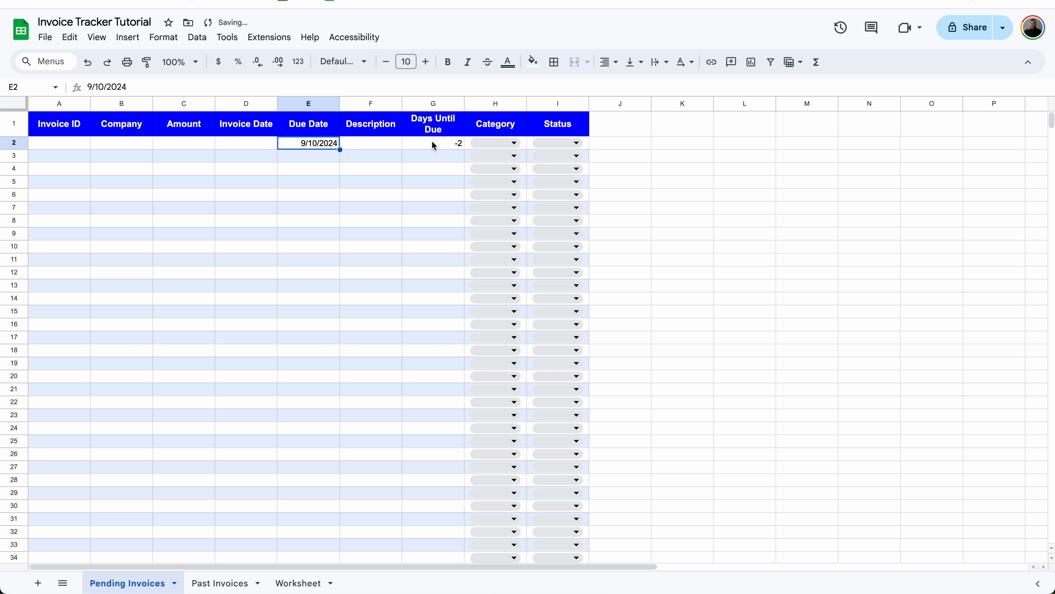
pyautogui.doubleClick(315, 147)
pyautogui.click(279, 268)
# Step: Pick 9/27/2024 as a test due date in E6, and clear the test dates from E2:E6
pyautogui.doubleClick(311, 196)
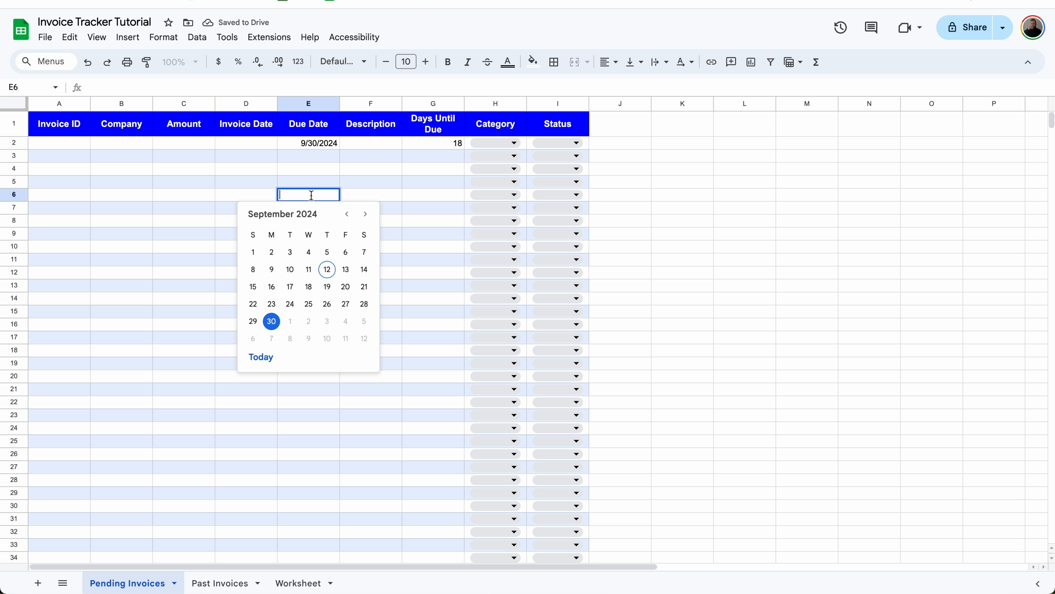
pyautogui.click(345, 304)
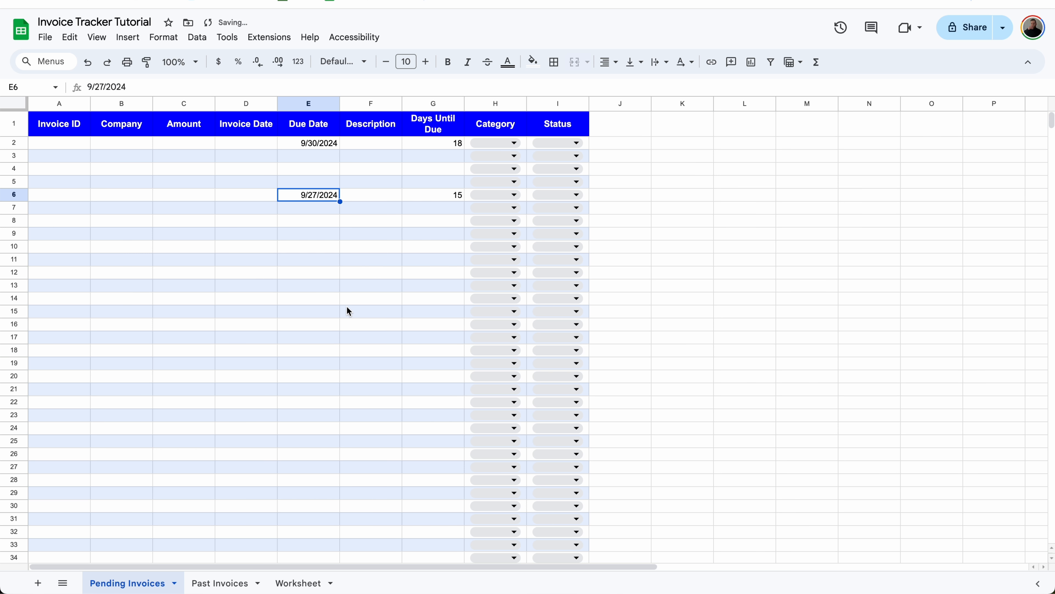
pyautogui.moveTo(316, 195); pyautogui.dragTo(319, 145)
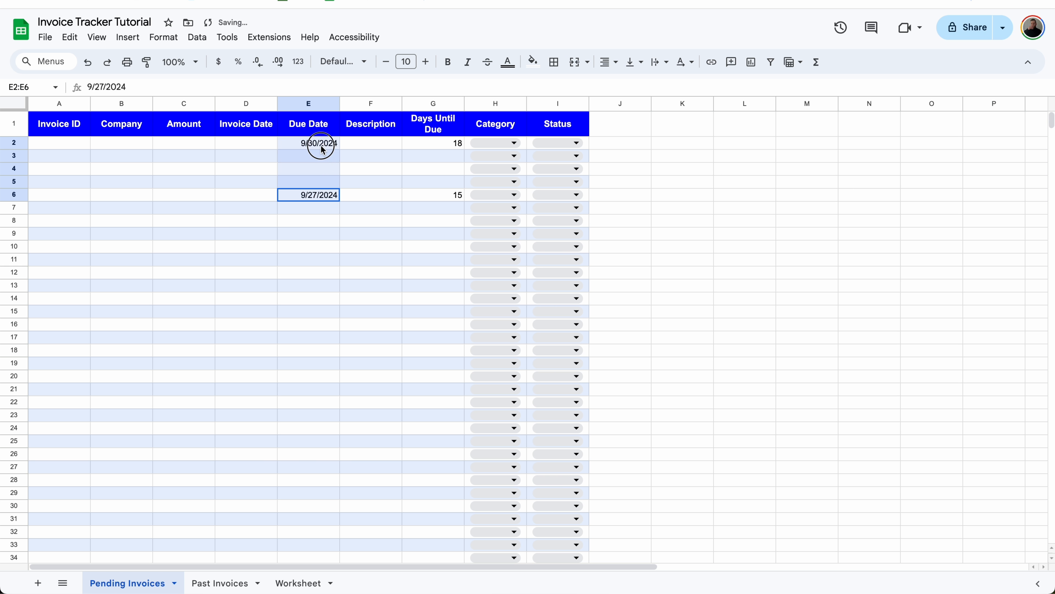
pyautogui.press('Delete')
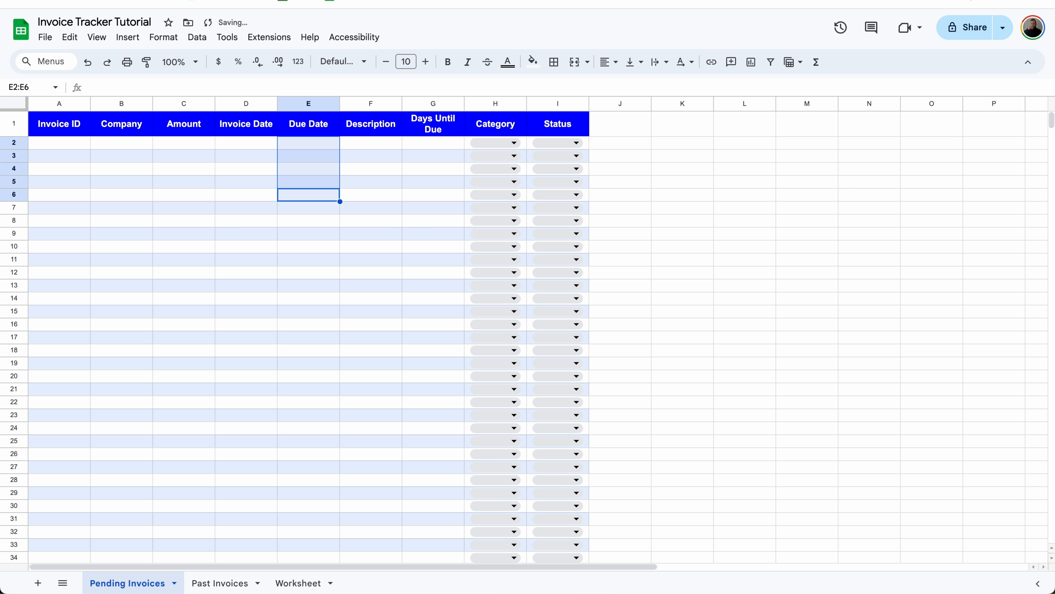
# Step: Create a conditional formatting rule for the Days Until Due column and set its range to G2:G1000
pyautogui.click(430, 103)
pyautogui.click(164, 38)
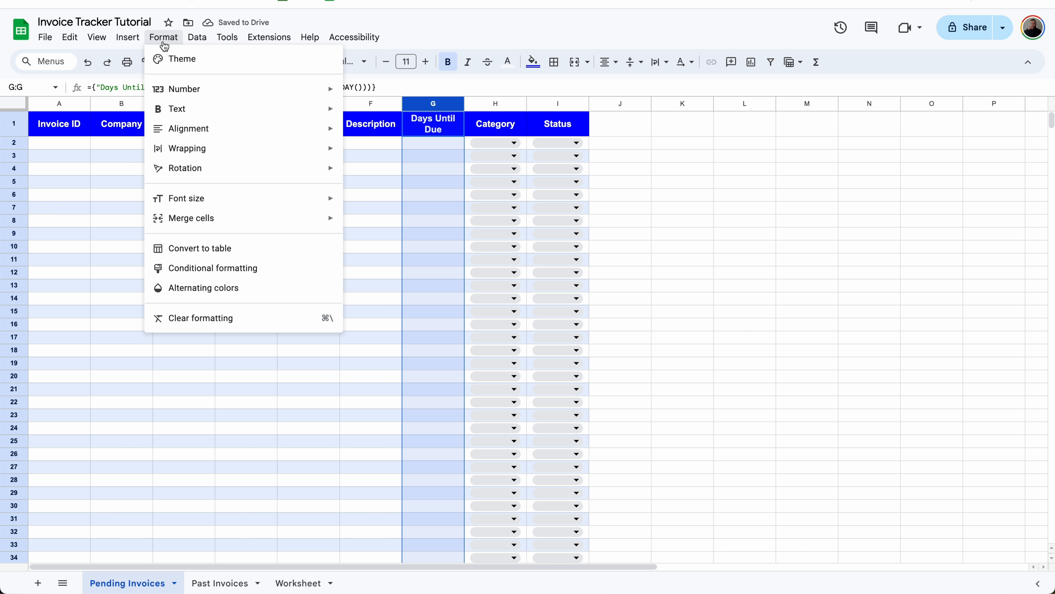
pyautogui.click(200, 266)
pyautogui.click(875, 157)
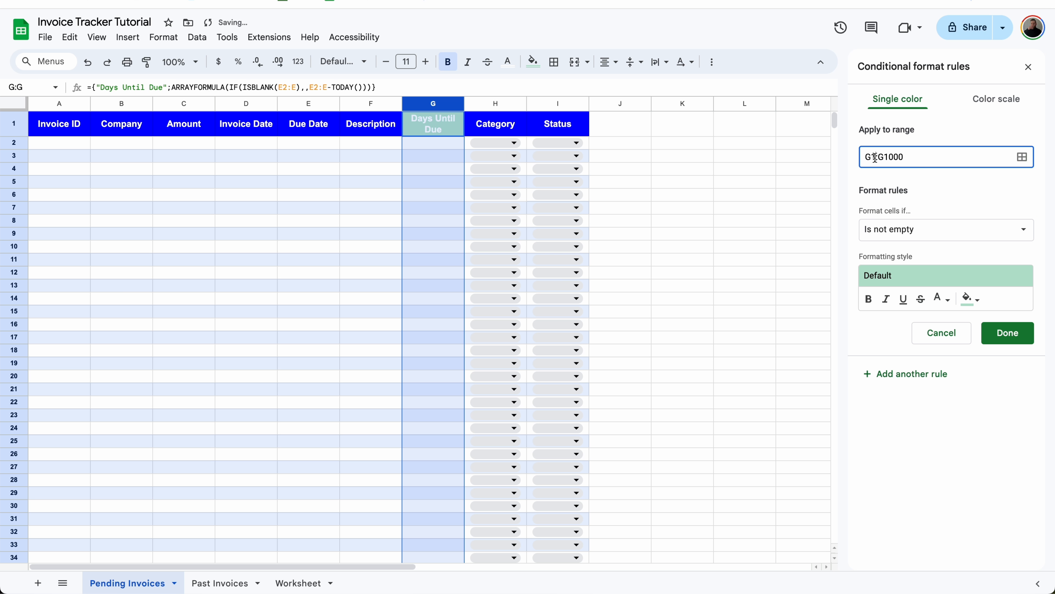
pyautogui.press('BackSpace')
pyautogui.write('2')
# Step: Make the rule format values less than 0 with a dark red fill and white text
pyautogui.click(940, 236)
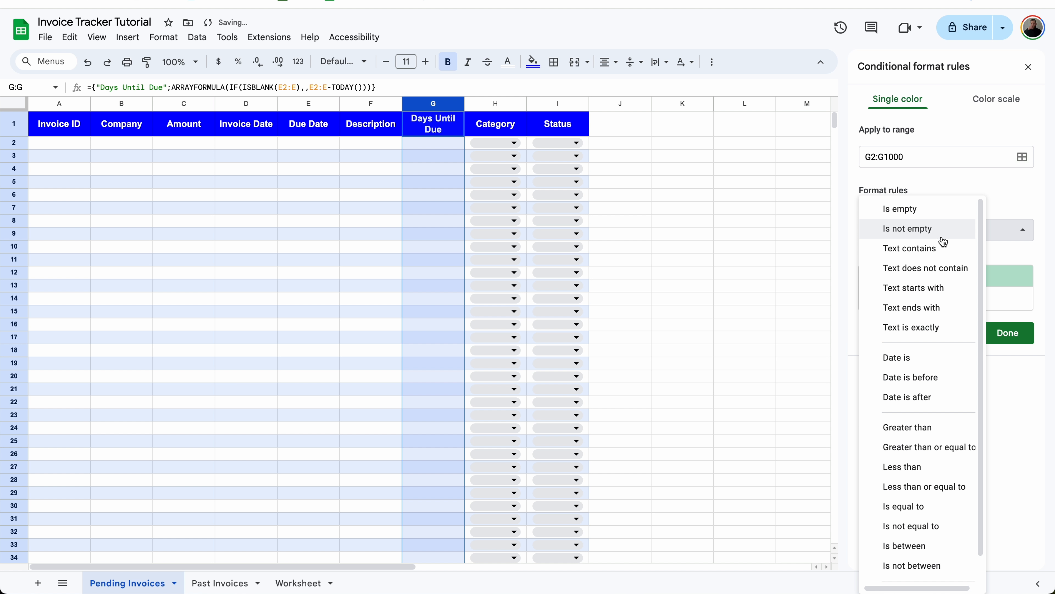
pyautogui.click(917, 286)
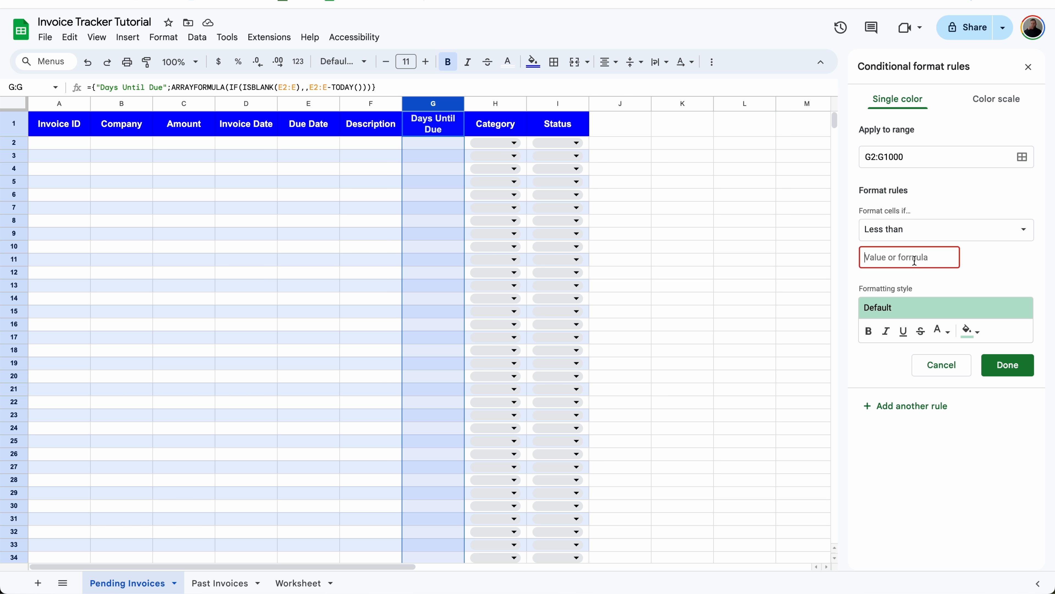
pyautogui.write('0')
pyautogui.click(969, 331)
pyautogui.click(860, 441)
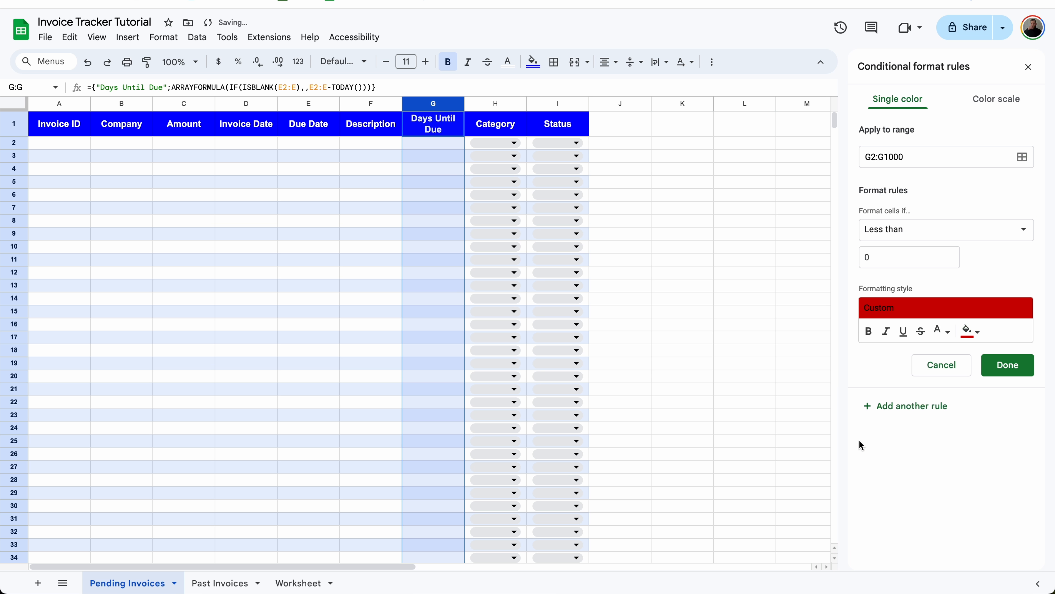
pyautogui.click(942, 332)
pyautogui.click(940, 374)
# Step: Set up a second conditional formatting rule on G2:G1000 that gives values equal to 0 an orange fill
pyautogui.click(921, 232)
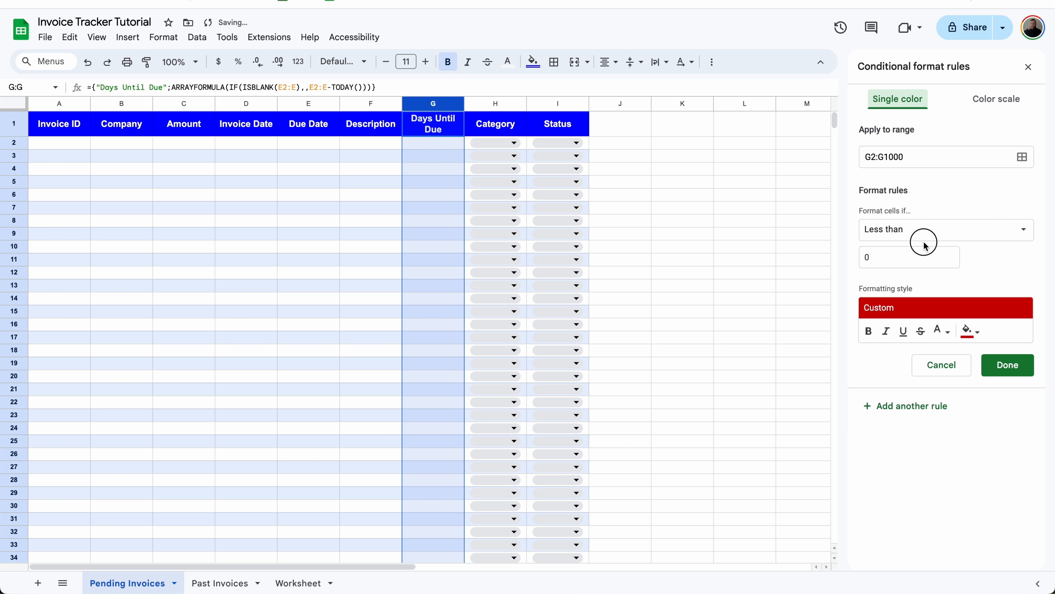
pyautogui.click(904, 320)
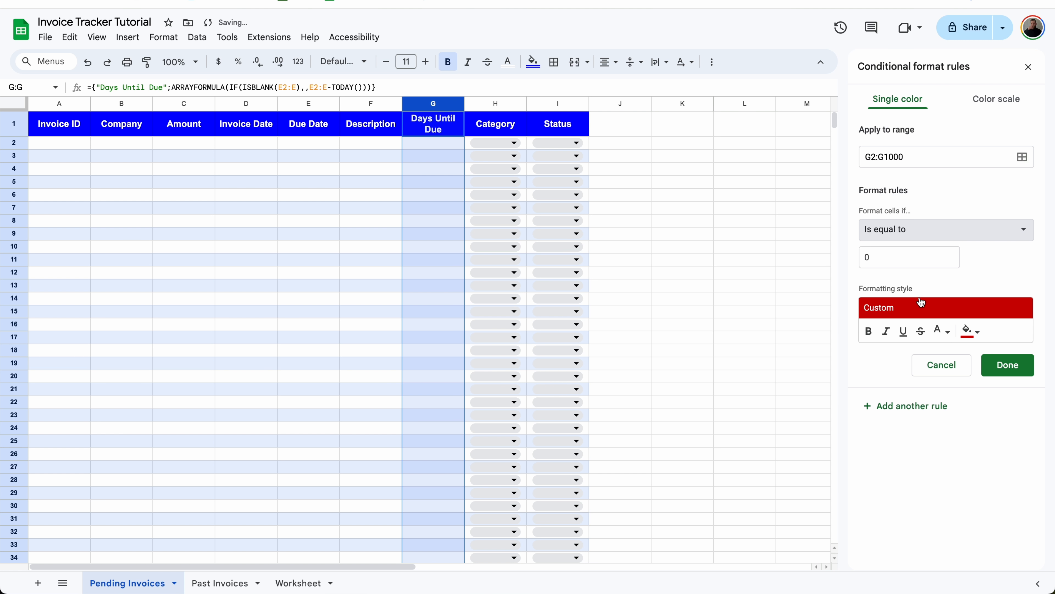
pyautogui.click(967, 325)
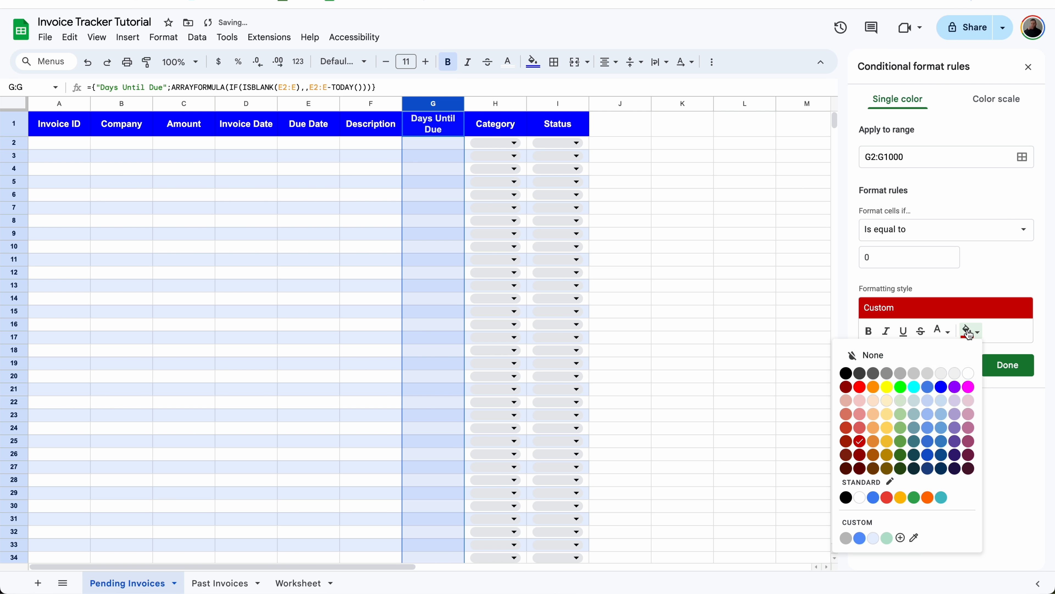
pyautogui.click(879, 434)
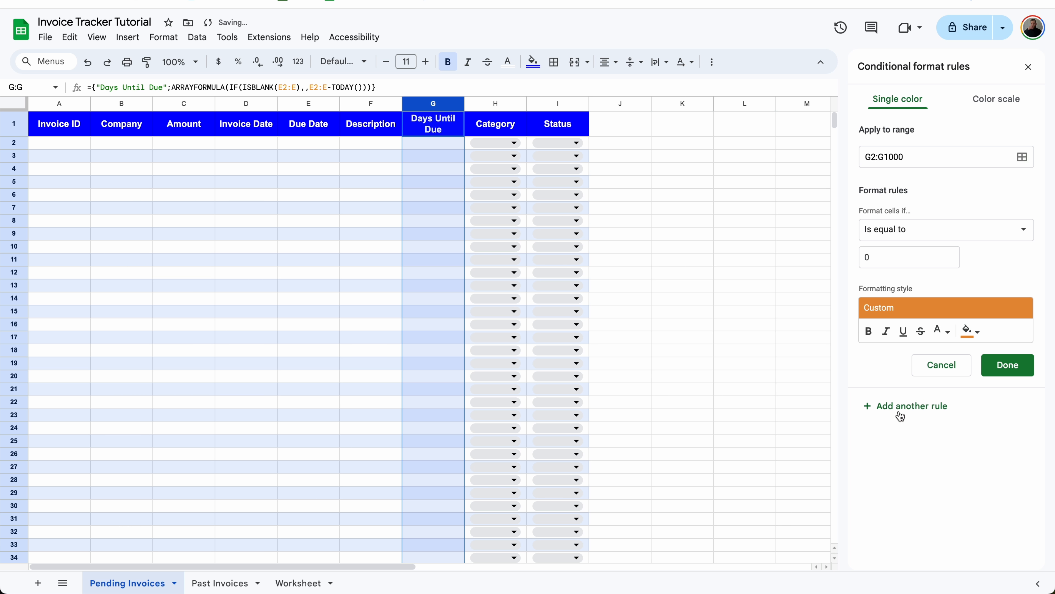
# Step: Add a rule on G2:G1000 giving values less than or equal to 7 a golden yellow fill and no custom text color
pyautogui.click(932, 408)
pyautogui.click(937, 229)
pyautogui.click(928, 300)
pyautogui.click(895, 255)
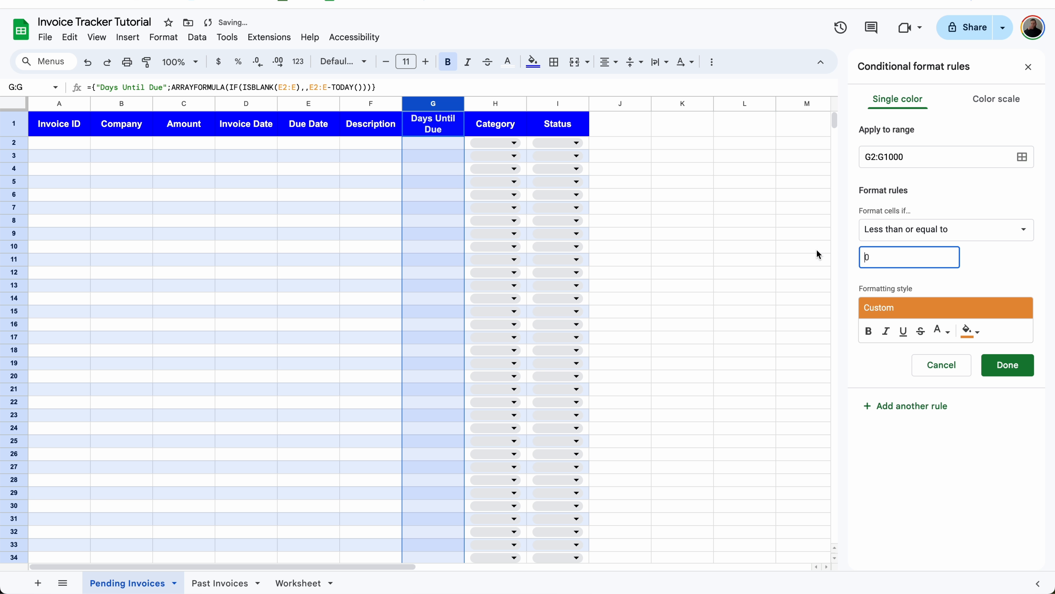
pyautogui.press('BackSpace')
pyautogui.write('7')
pyautogui.click(970, 331)
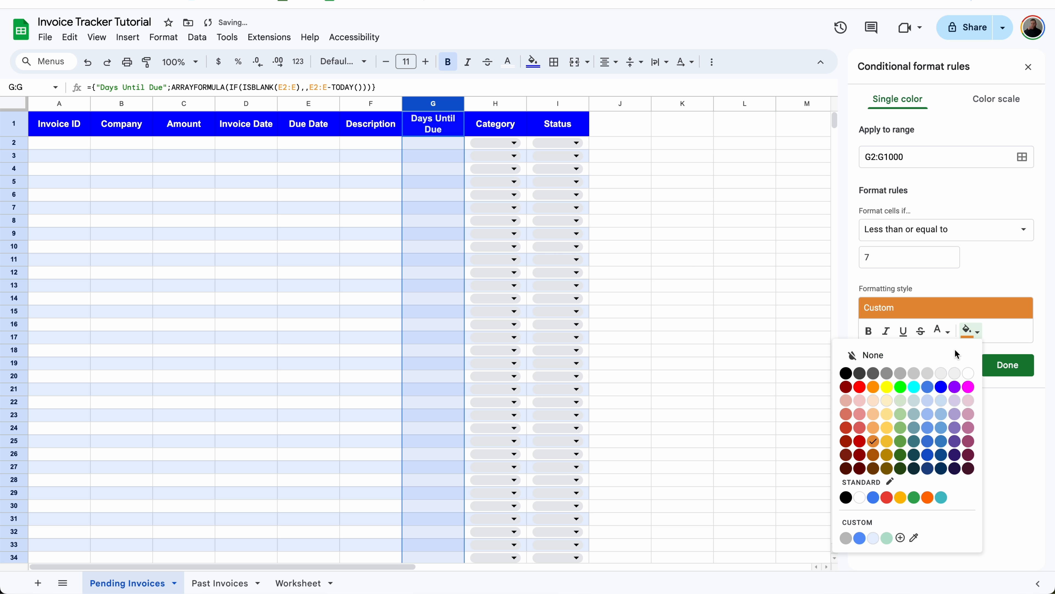
pyautogui.click(888, 431)
pyautogui.click(938, 332)
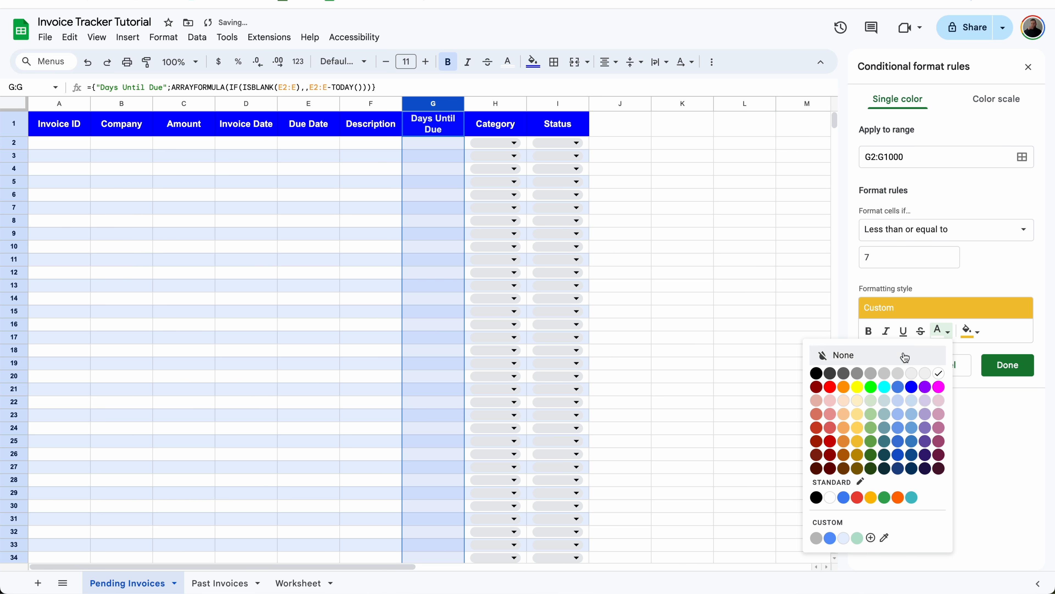
pyautogui.click(831, 358)
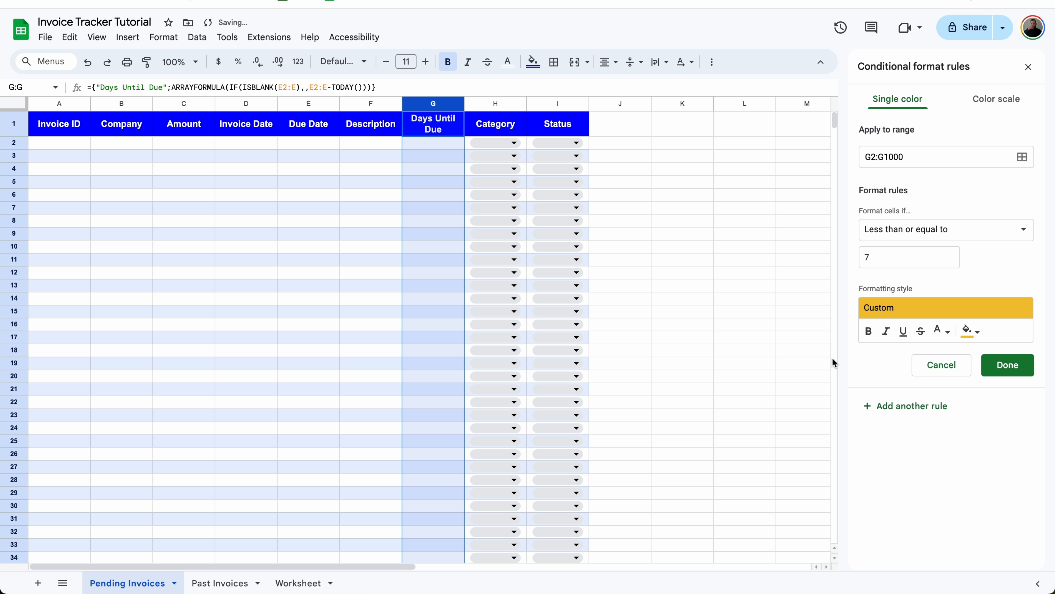
# Step: Add a rule on G2:G1000 that gives values greater than 7 a green fill, and save the rules
pyautogui.click(913, 407)
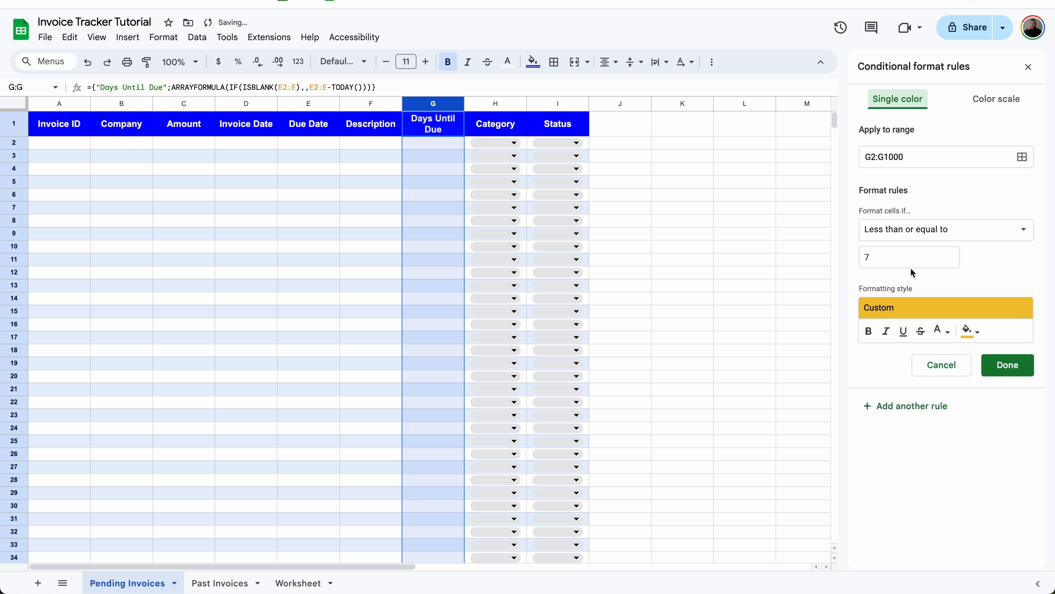
pyautogui.click(909, 238)
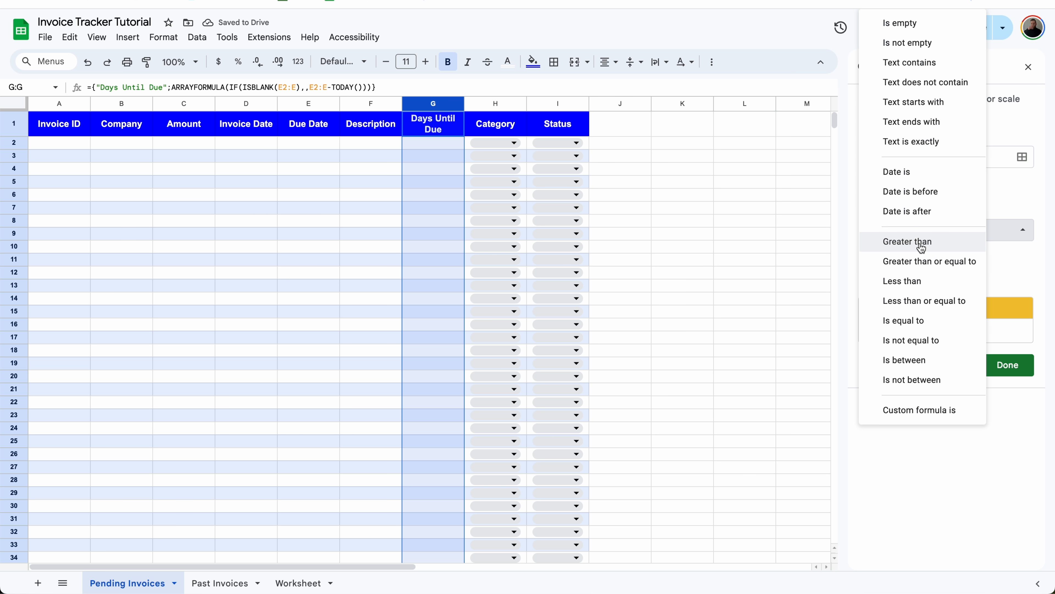
pyautogui.click(919, 242)
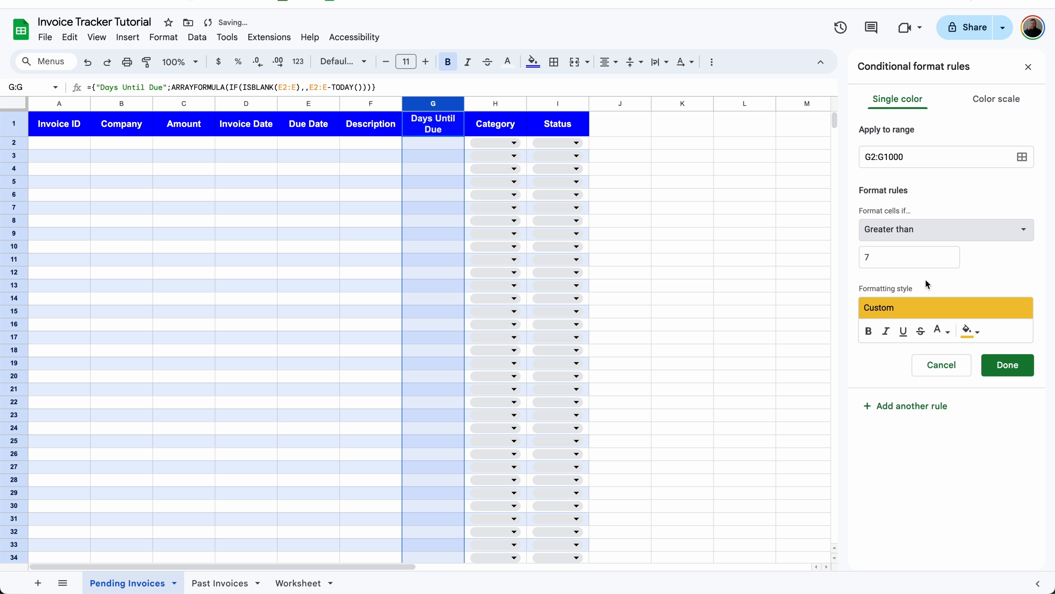
pyautogui.click(971, 331)
pyautogui.click(901, 442)
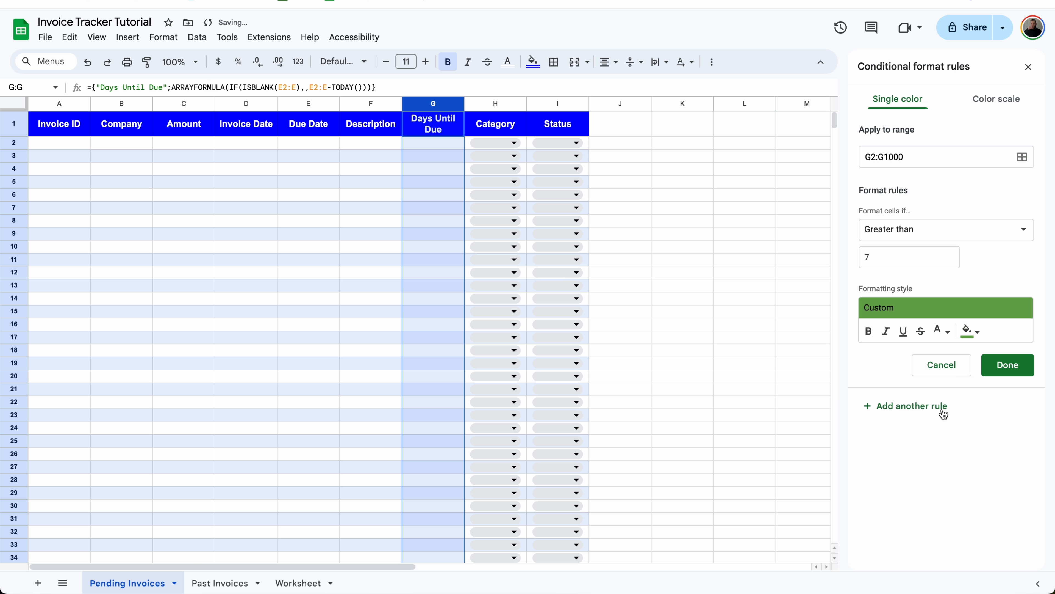
pyautogui.click(1008, 365)
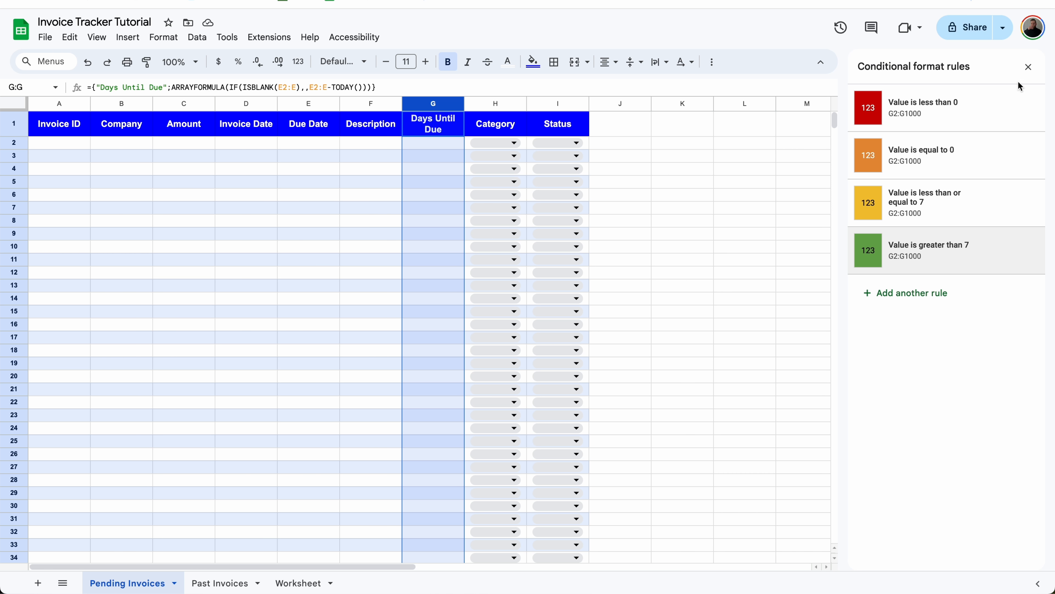
# Step: Test the color rules by setting the due date in E2 to 9/3/2024, 9/12/2024, 9/17/2024 and finally 9/24/2024
pyautogui.click(1028, 66)
pyautogui.click(303, 135)
pyautogui.click(301, 141)
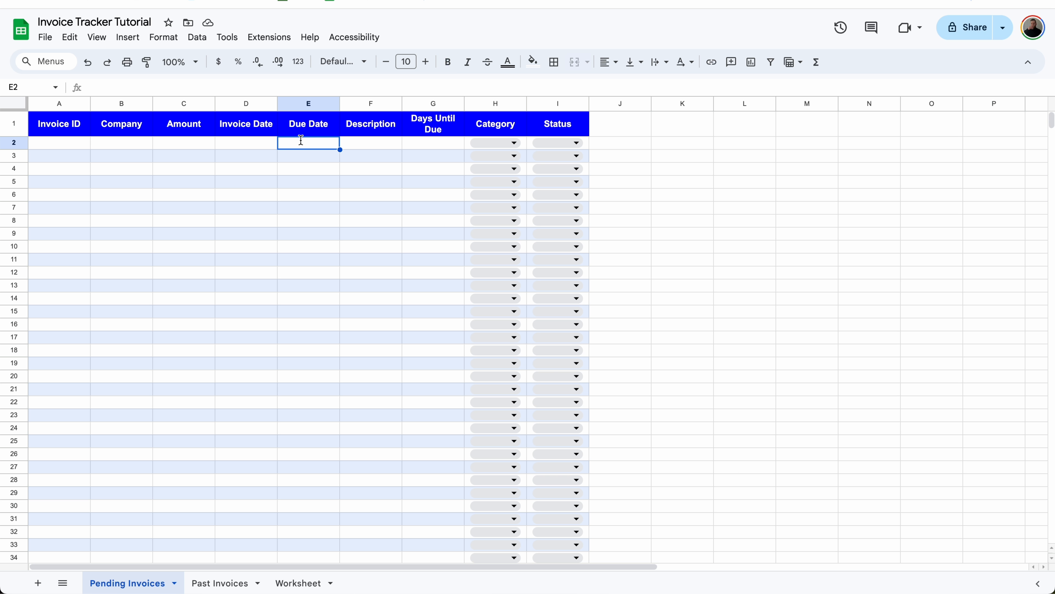
pyautogui.doubleClick(301, 140)
pyautogui.click(293, 203)
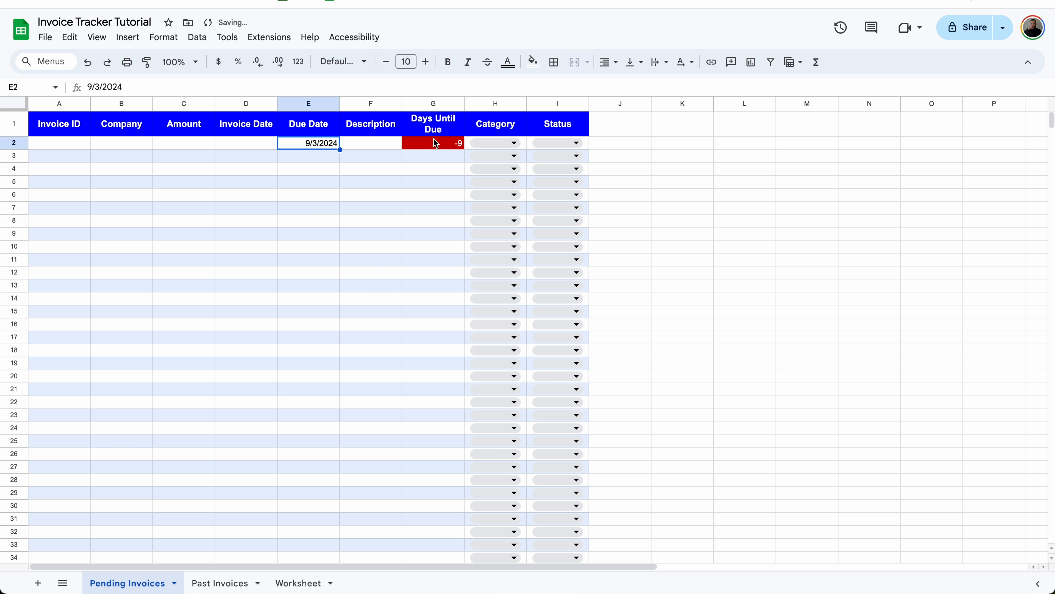
pyautogui.doubleClick(318, 148)
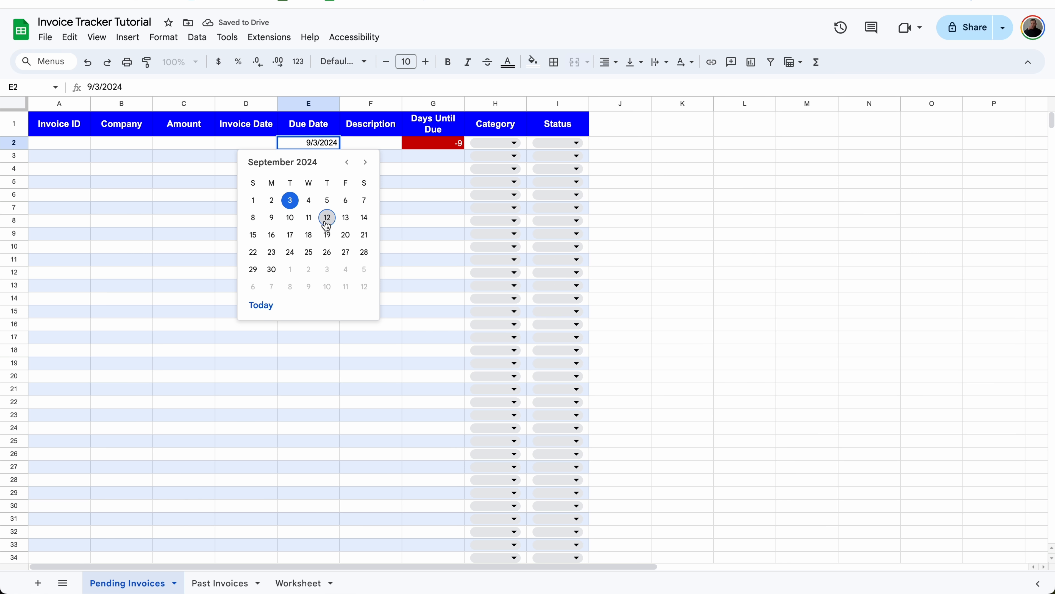
pyautogui.click(328, 218)
pyautogui.doubleClick(318, 144)
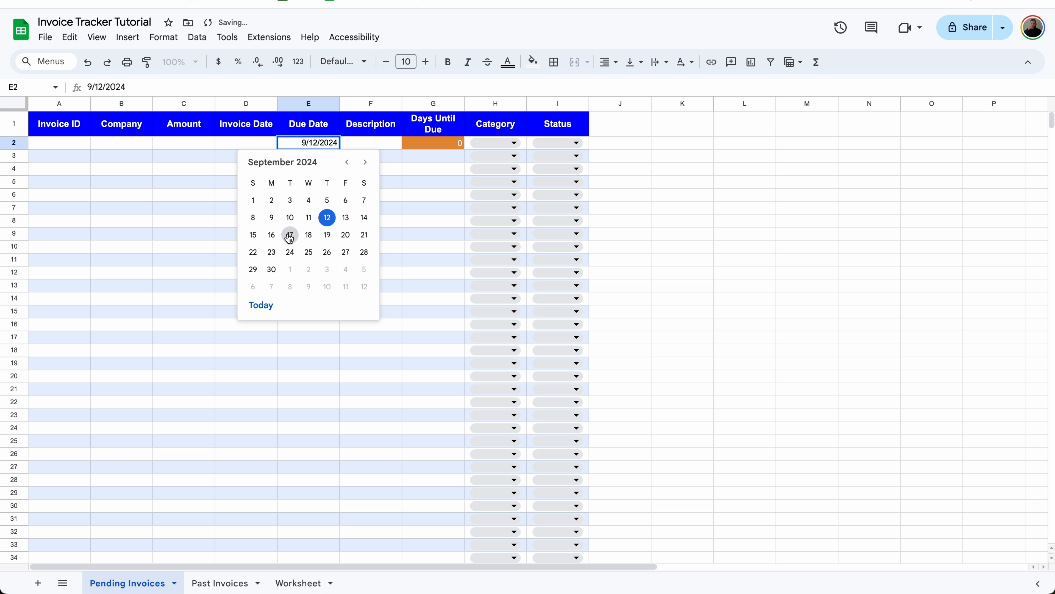
pyautogui.click(287, 233)
pyautogui.doubleClick(330, 147)
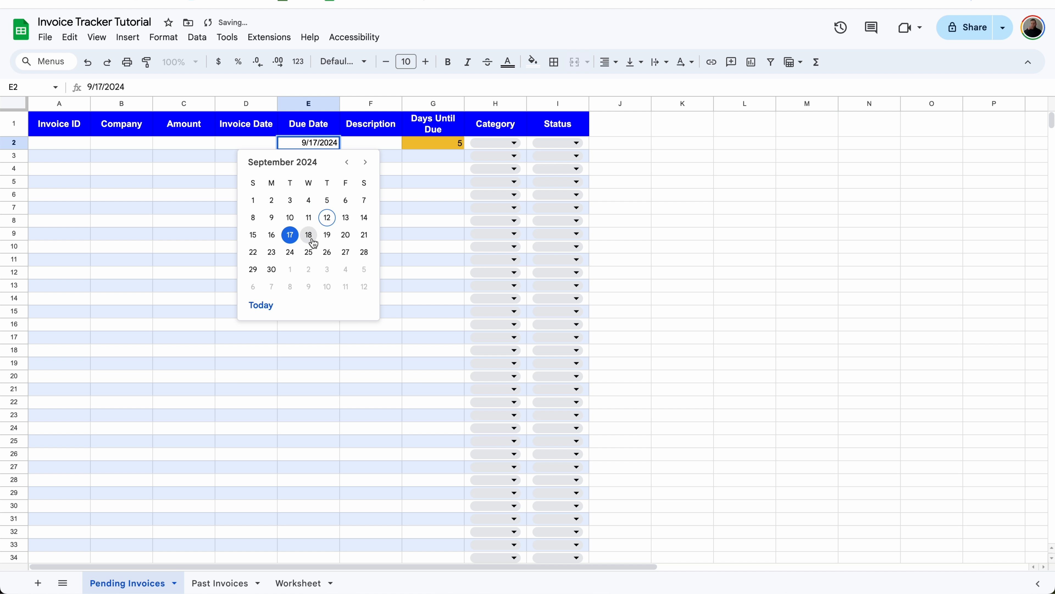
pyautogui.click(293, 253)
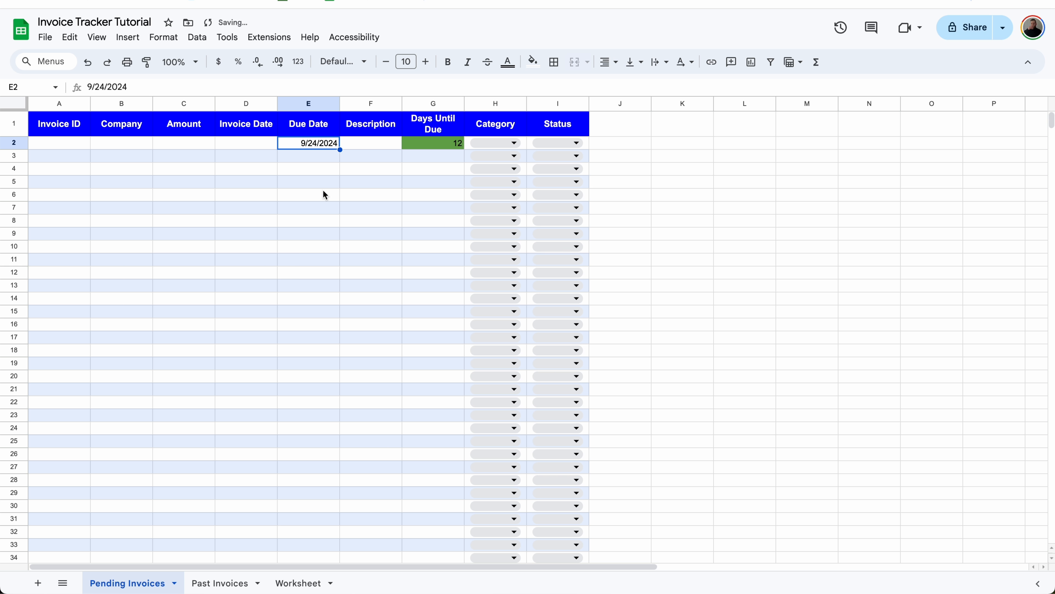
# Step: On the Past Invoices sheet, create a conditional formatting rule for the Payment Date column with the custom formula =ISBLANK(G2)
pyautogui.click(215, 587)
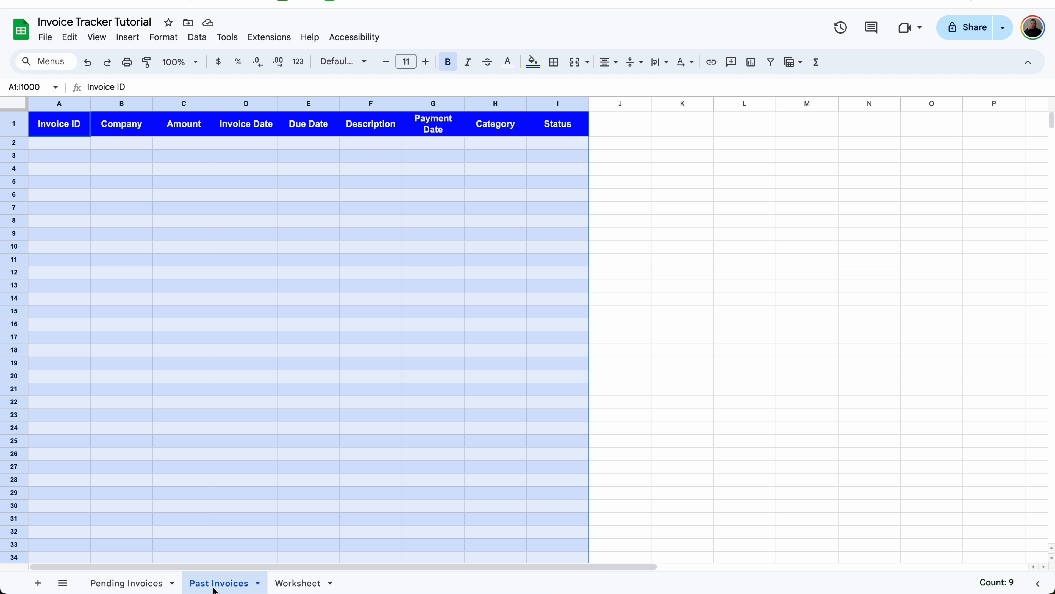
pyautogui.click(411, 168)
pyautogui.click(443, 102)
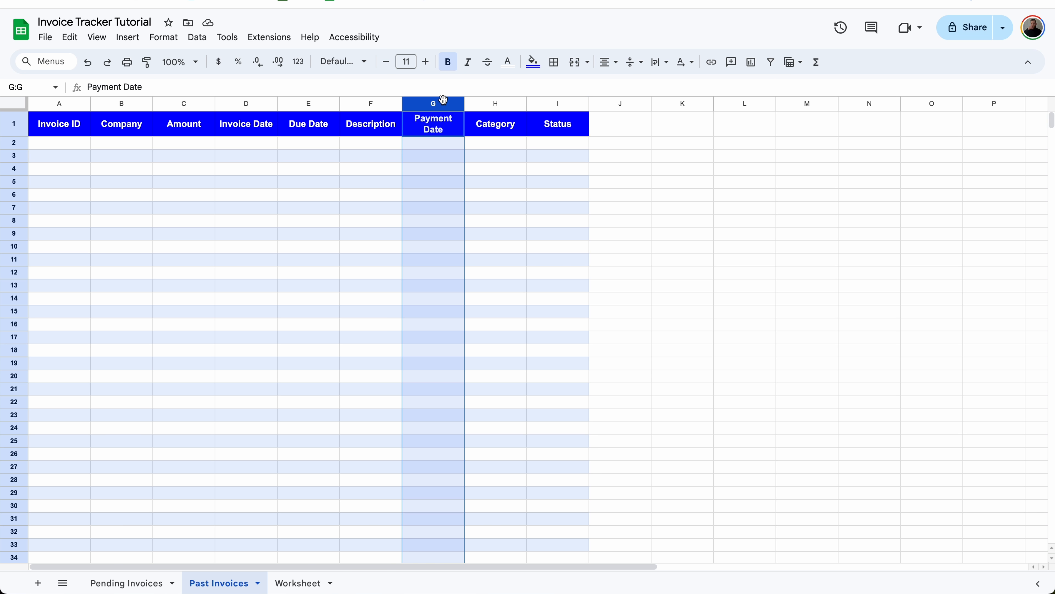
pyautogui.click(164, 37)
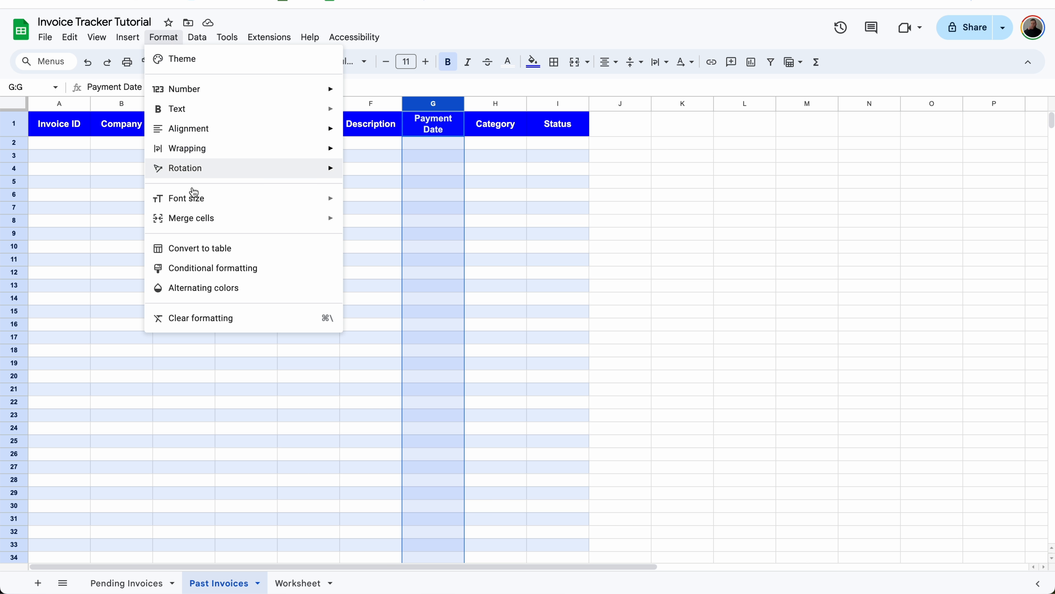
pyautogui.click(212, 268)
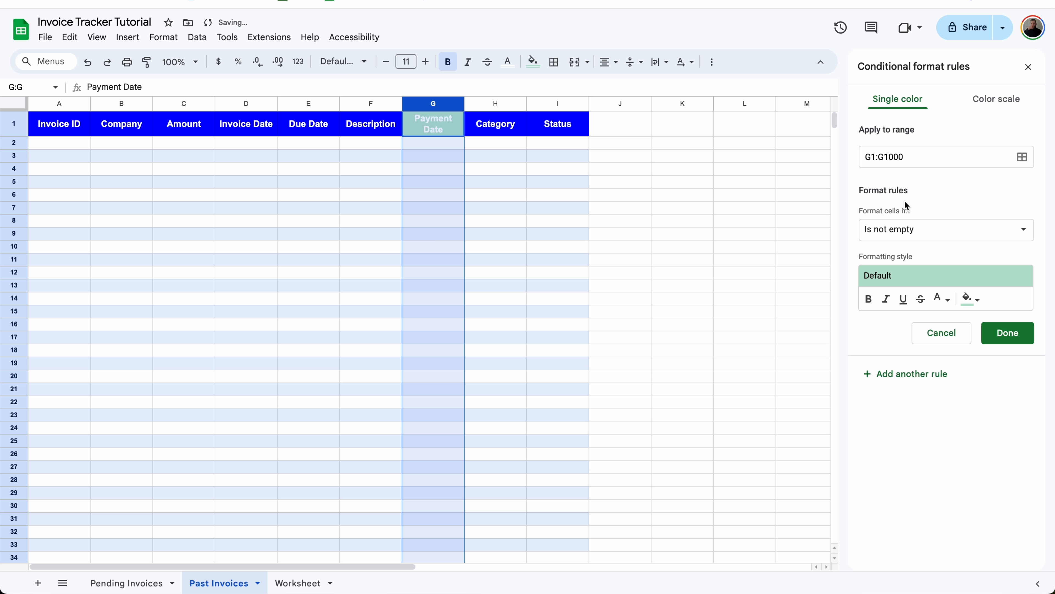
pyautogui.click(952, 231)
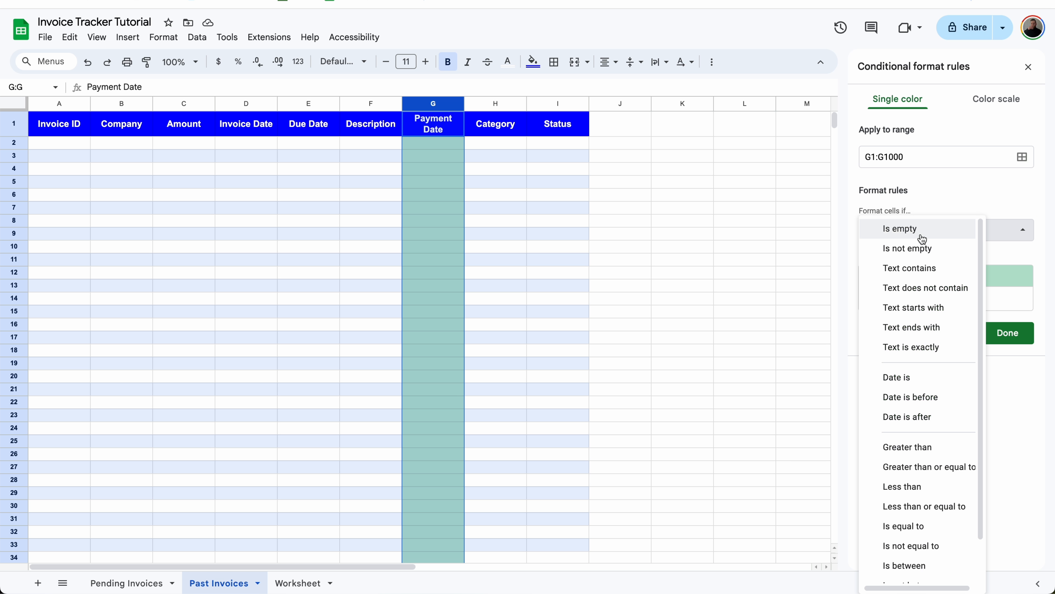
pyautogui.scroll(-2, 929, 566)
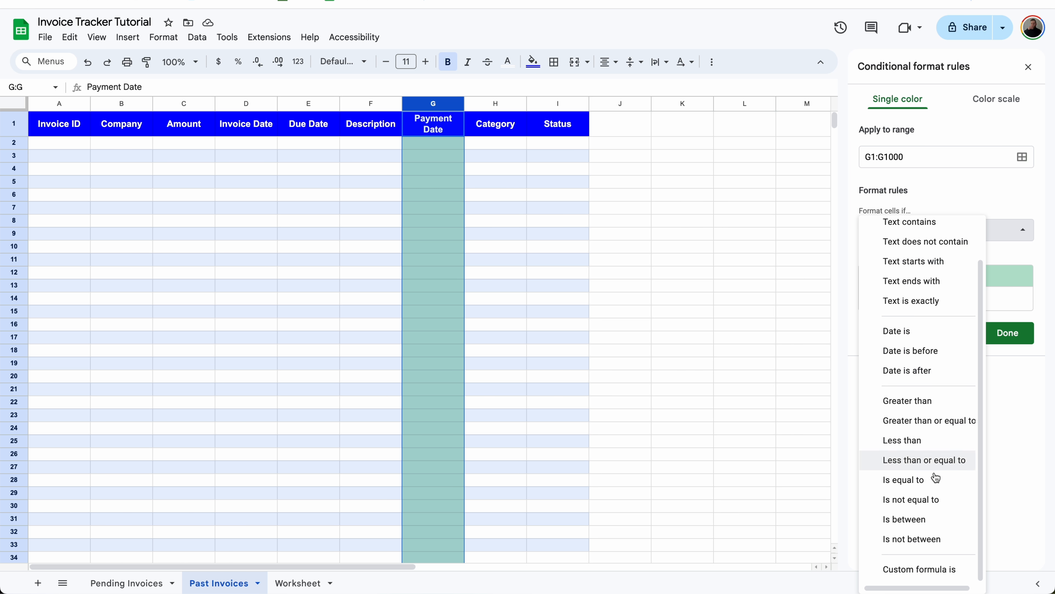
pyautogui.click(936, 570)
pyautogui.click(938, 256)
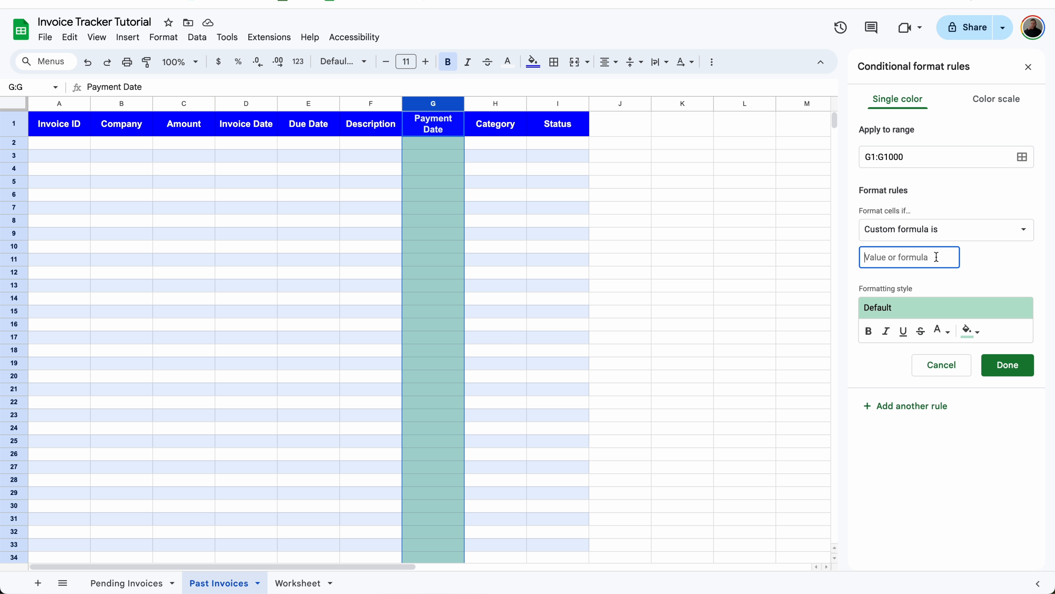
pyautogui.write('=ISBLANK(')
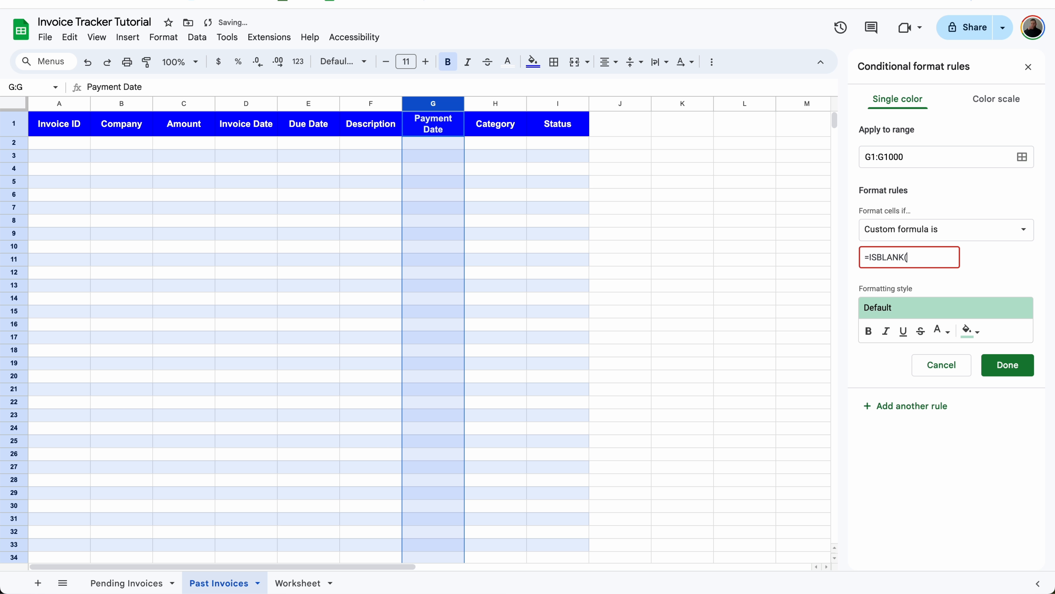
pyautogui.write('G2)')
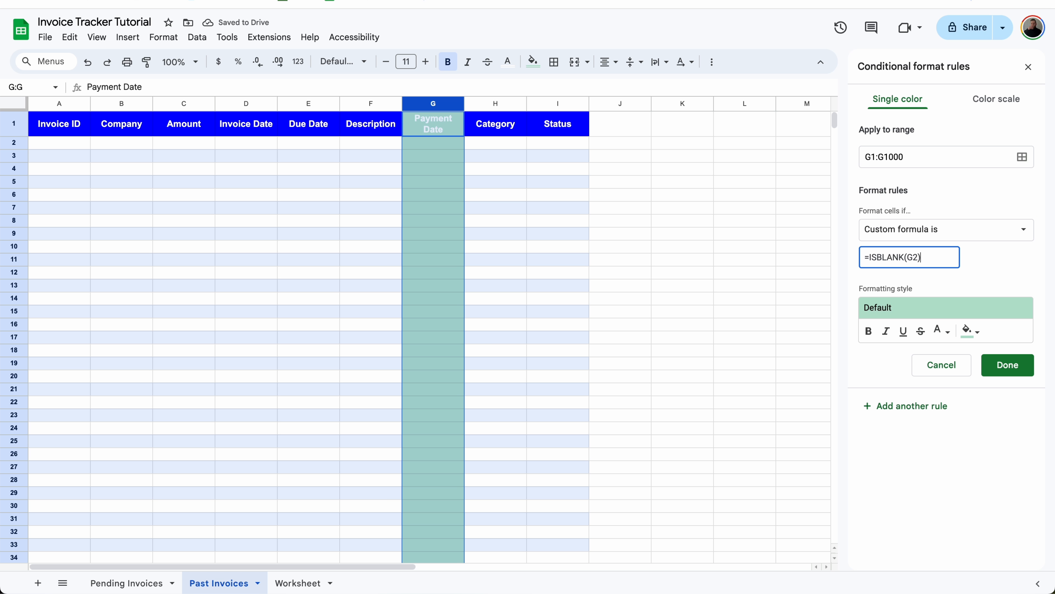
# Step: Set the blank-cell rule's range to G2:G1000 and remove its fill color
pyautogui.click(877, 156)
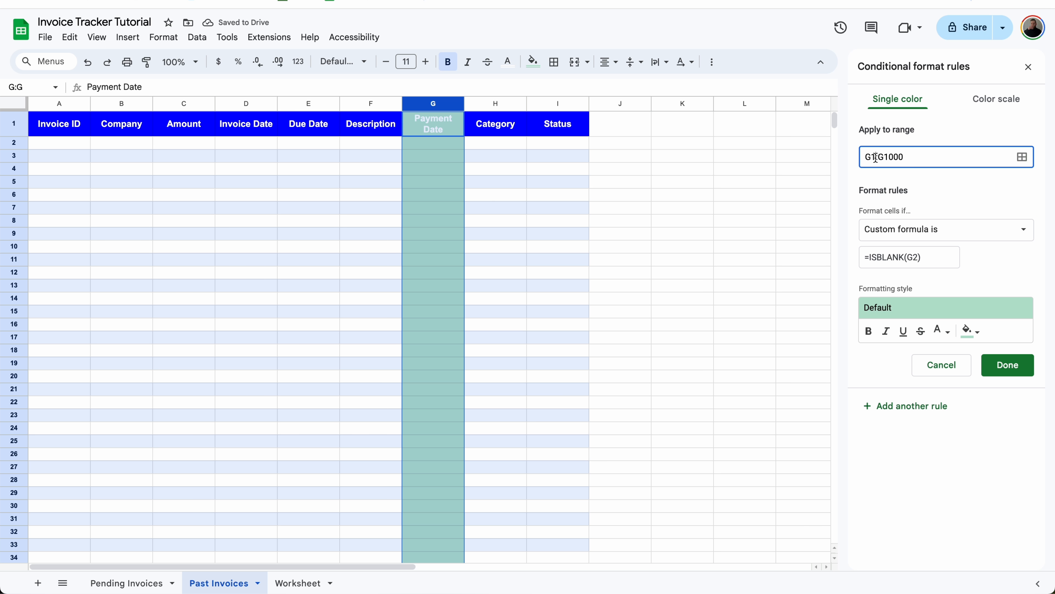
pyautogui.press('BackSpace')
pyautogui.write('2')
pyautogui.click(971, 331)
pyautogui.click(911, 349)
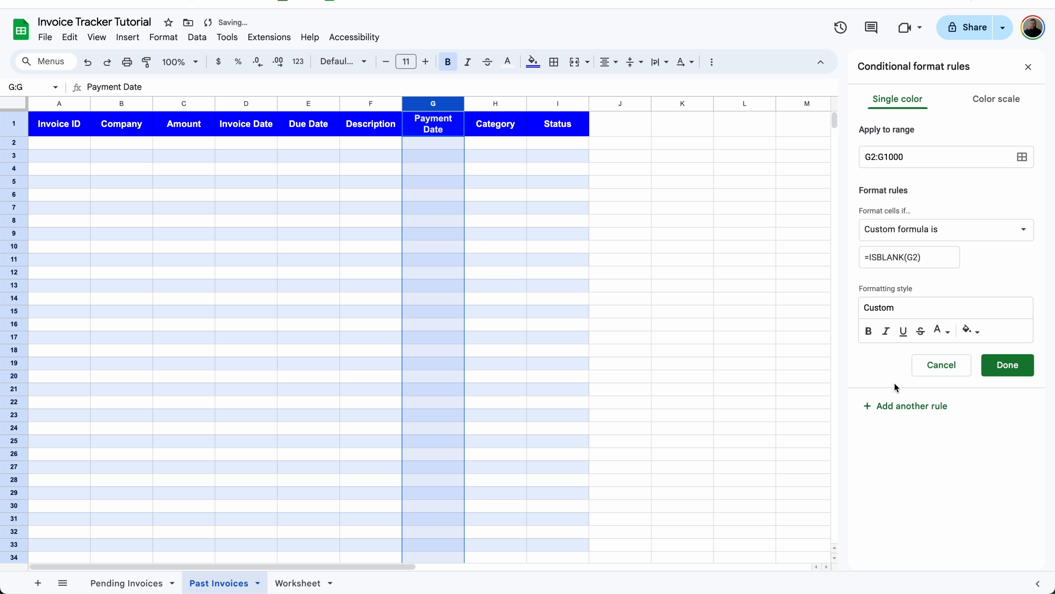
# Step: Add a rule on G2:G1000 with the custom formula =G2>E2, a dark red fill and white text
pyautogui.click(888, 409)
pyautogui.click(931, 252)
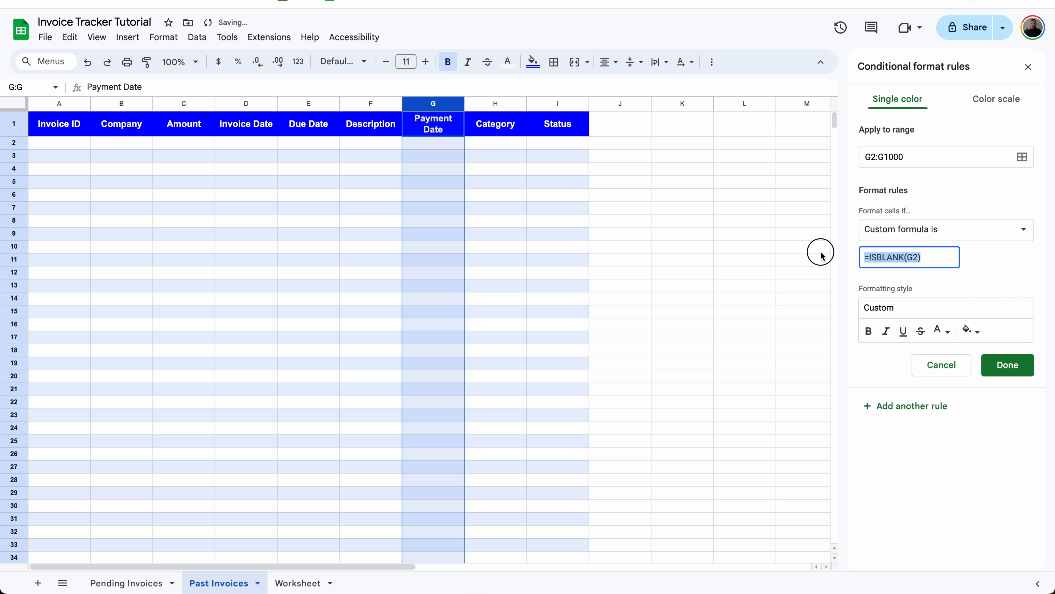
pyautogui.write('=G')
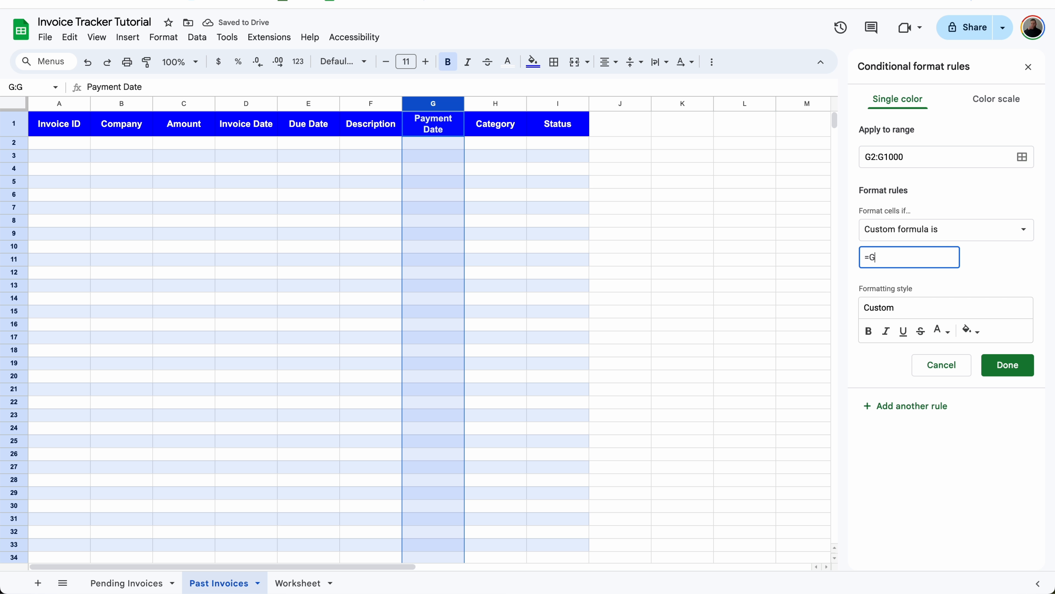
pyautogui.write('2>E2')
pyautogui.click(972, 332)
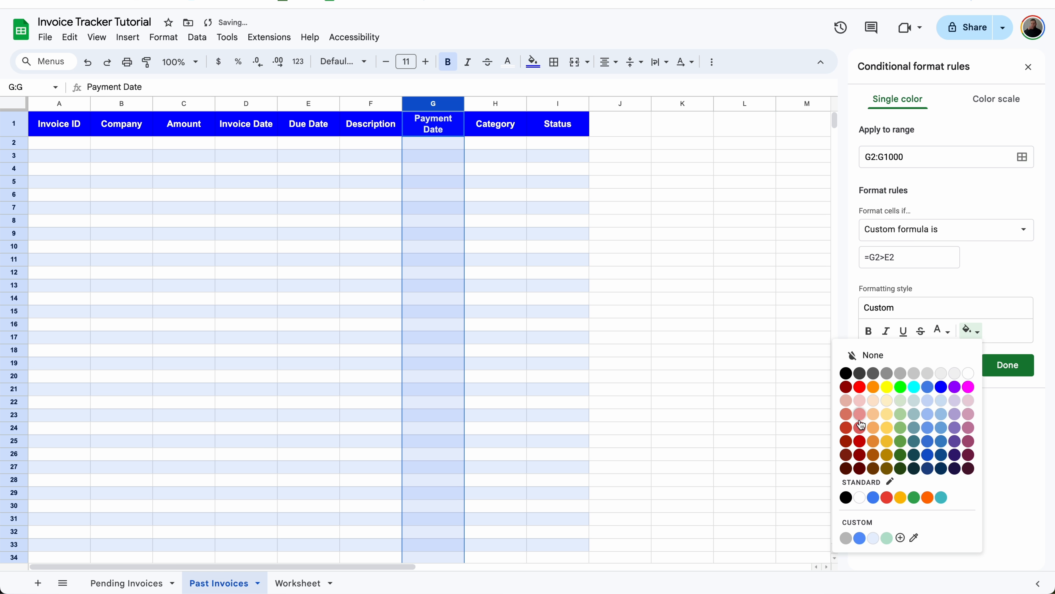
pyautogui.click(860, 440)
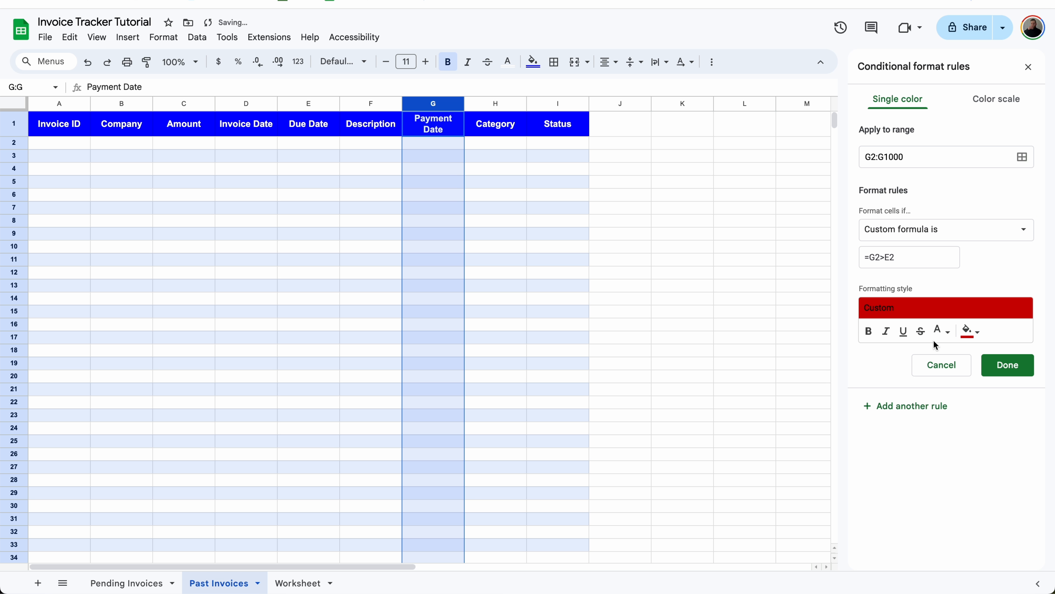
pyautogui.click(942, 331)
pyautogui.click(941, 373)
# Step: Add a rule on G2:G1000 with the custom formula =G2<=E2, a green fill and no custom text color, and save the rules
pyautogui.click(925, 405)
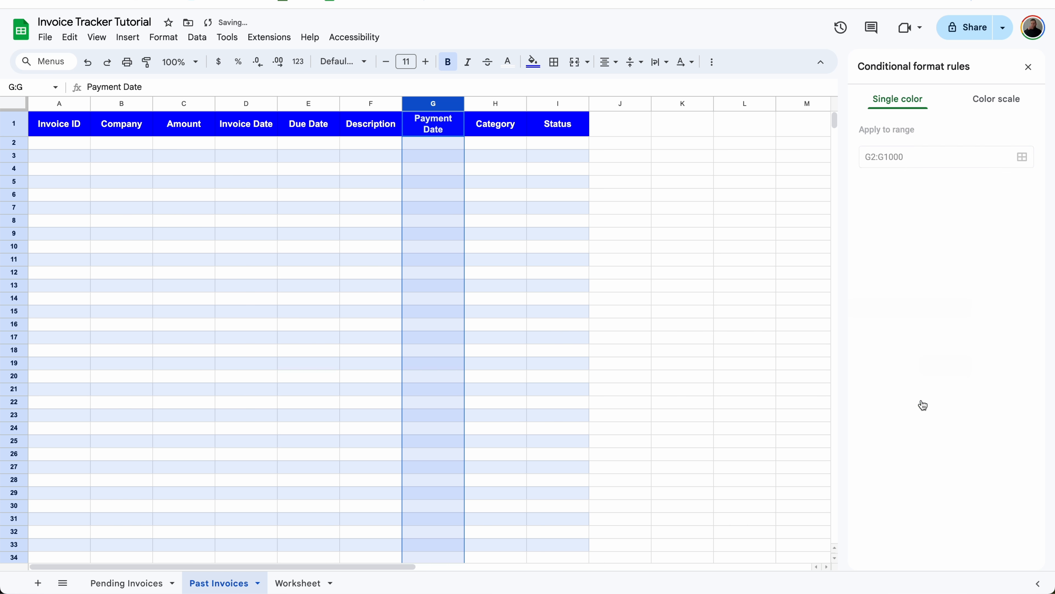
pyautogui.click(885, 258)
pyautogui.press('BackSpace')
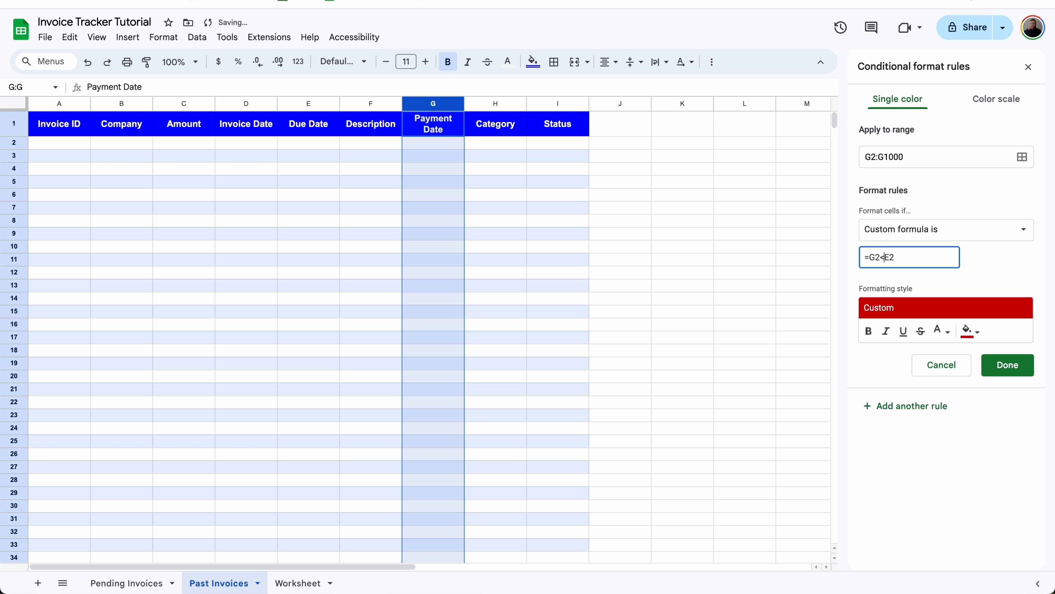
pyautogui.write('<=')
pyautogui.click(970, 332)
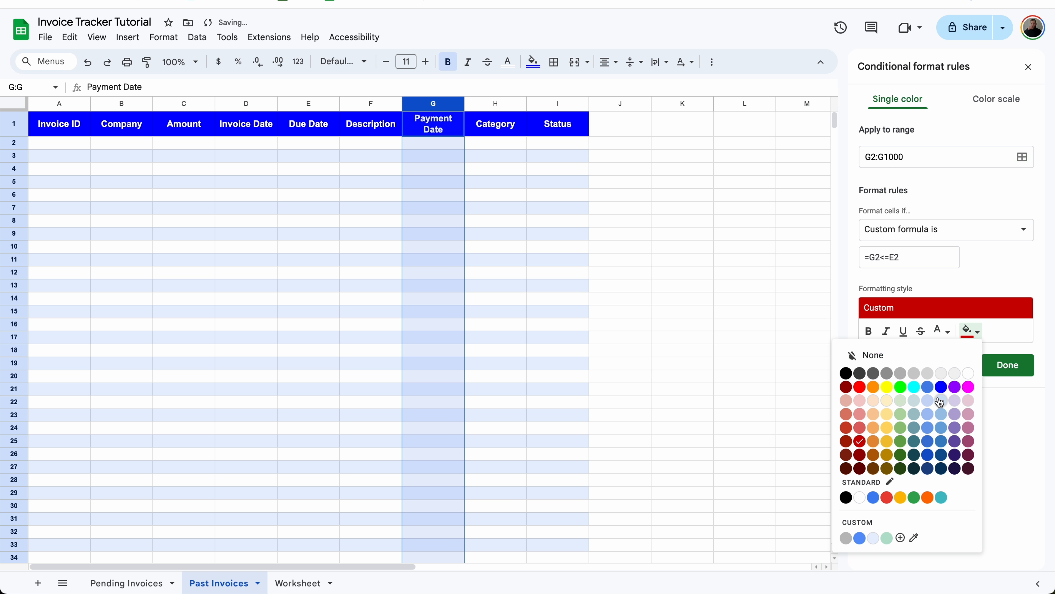
pyautogui.click(897, 443)
pyautogui.click(949, 334)
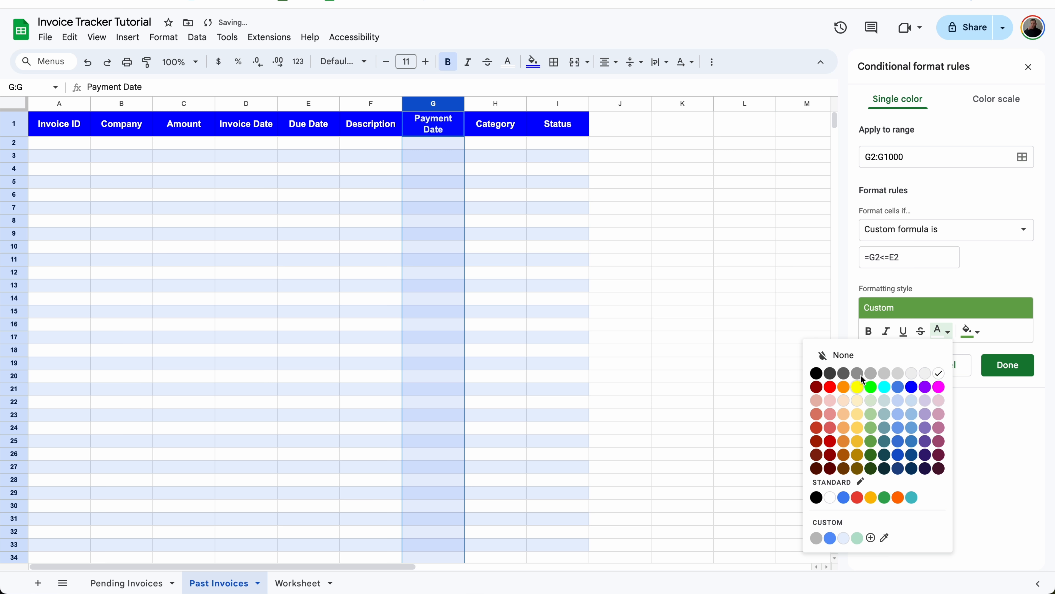
pyautogui.click(871, 355)
pyautogui.click(1008, 365)
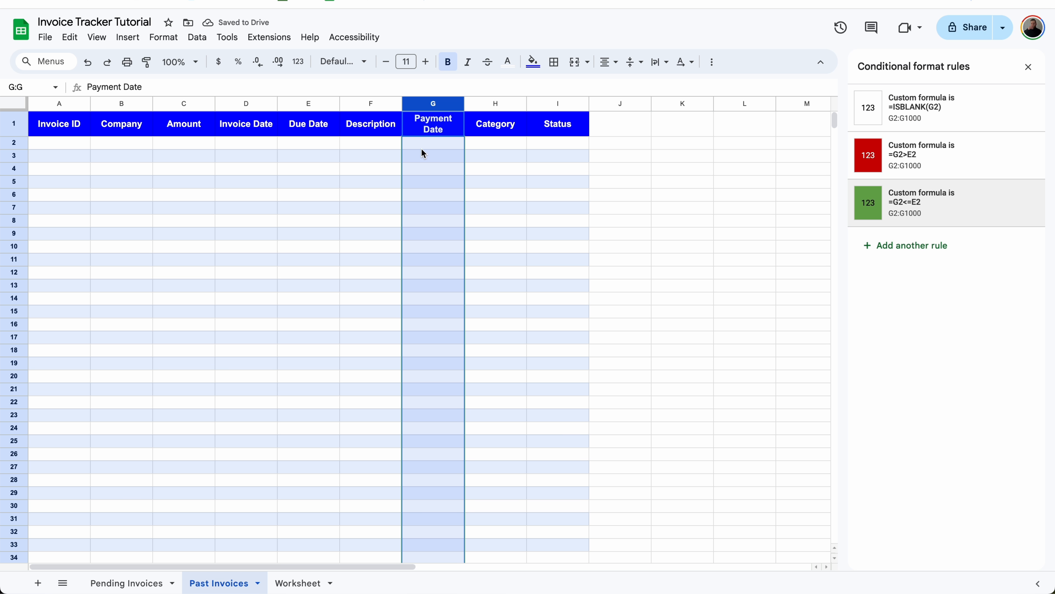
# Step: Enter a test due date of 9/24/2024 in E2 and a payment date of 9/12/2024 in G2
pyautogui.click(415, 142)
pyautogui.click(276, 143)
pyautogui.click(327, 143)
pyautogui.write('9/24/2024')
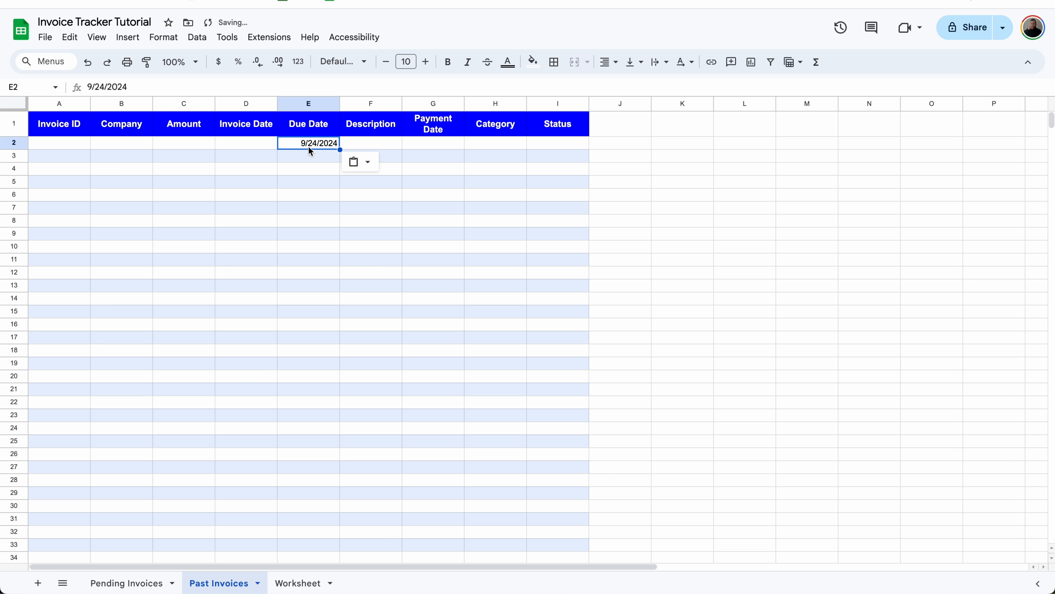
pyautogui.click(430, 148)
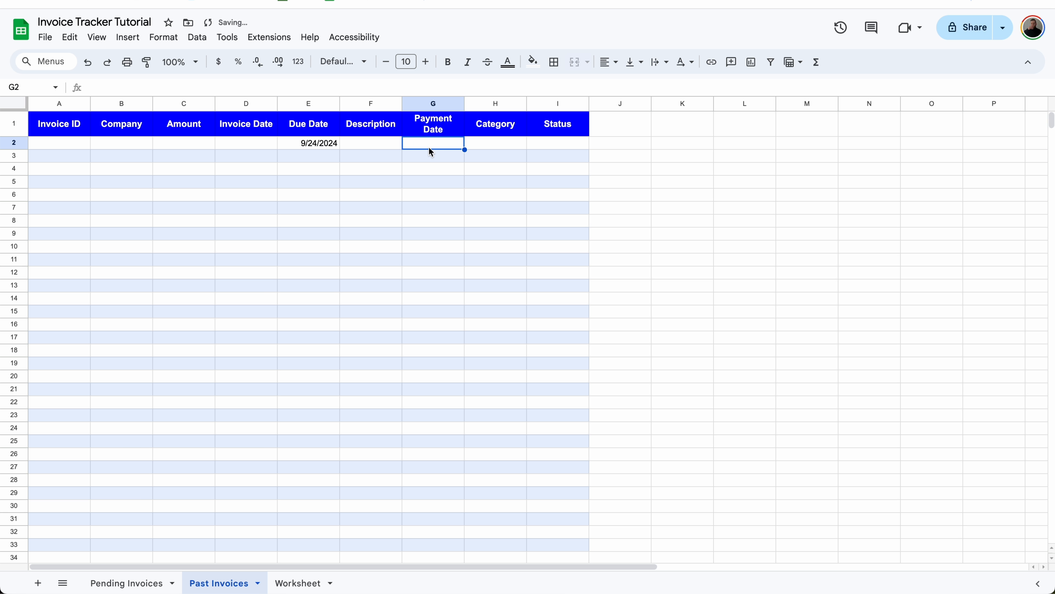
pyautogui.write('9/12/2024')
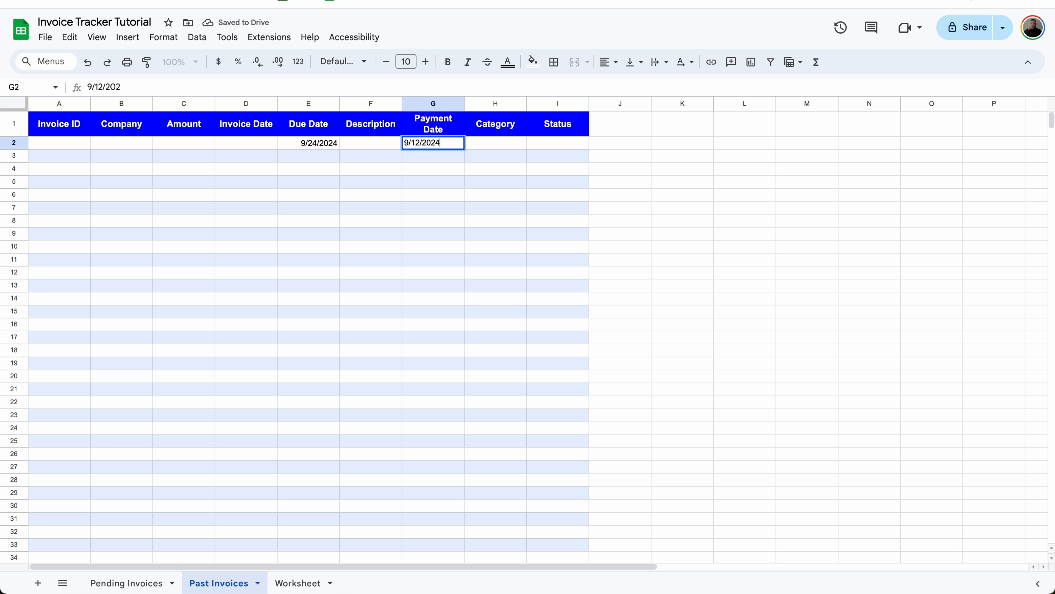
pyautogui.press('Return')
# Step: Change the payment date in G2 to 9/25/2024 to test the late payment rule
pyautogui.click(455, 145)
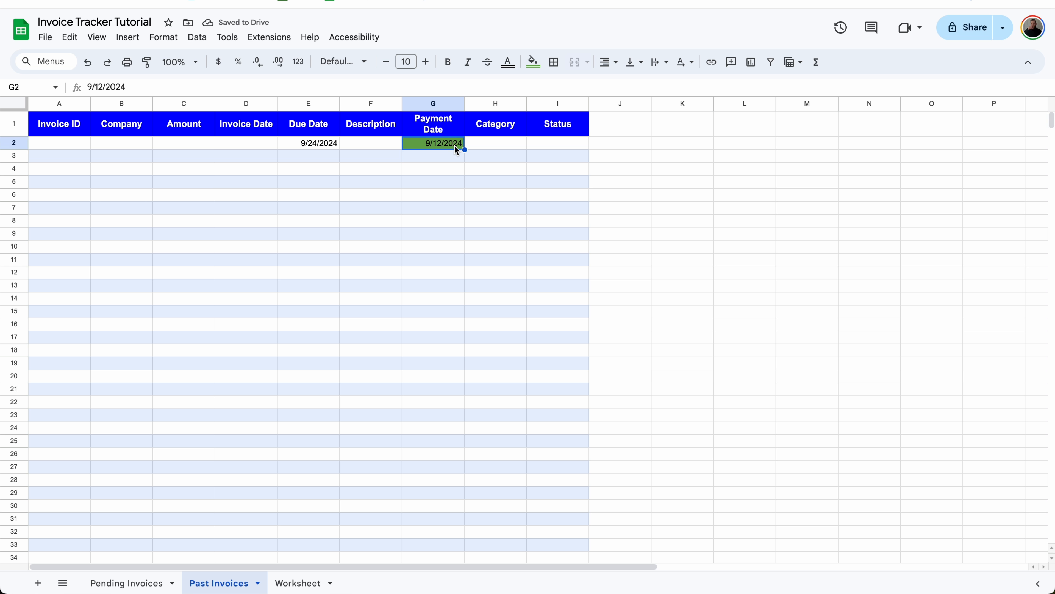
pyautogui.click(104, 83)
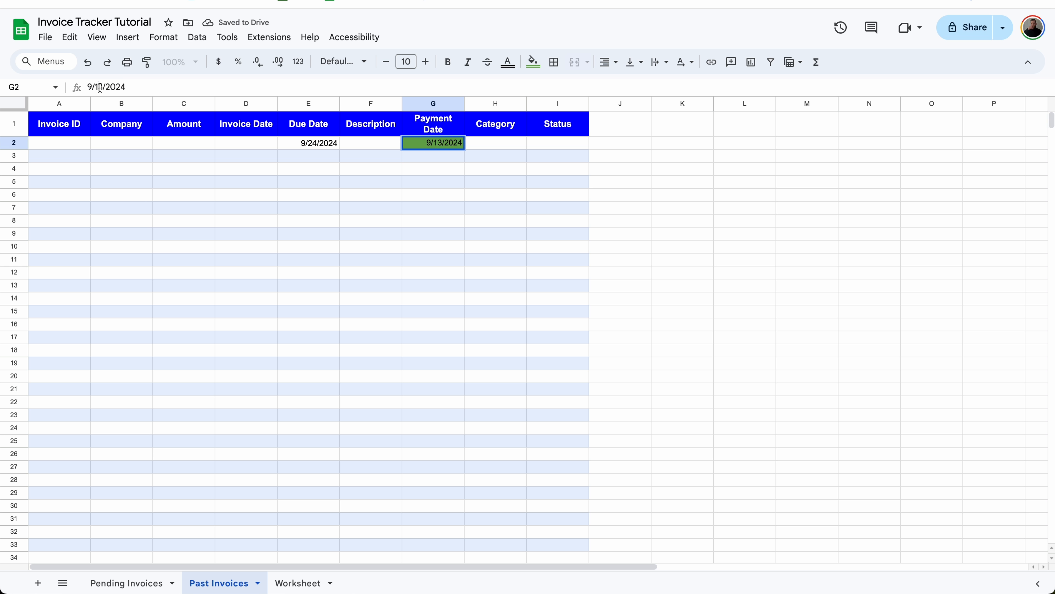
pyautogui.doubleClick(100, 87)
pyautogui.write('25')
pyautogui.press('Return')
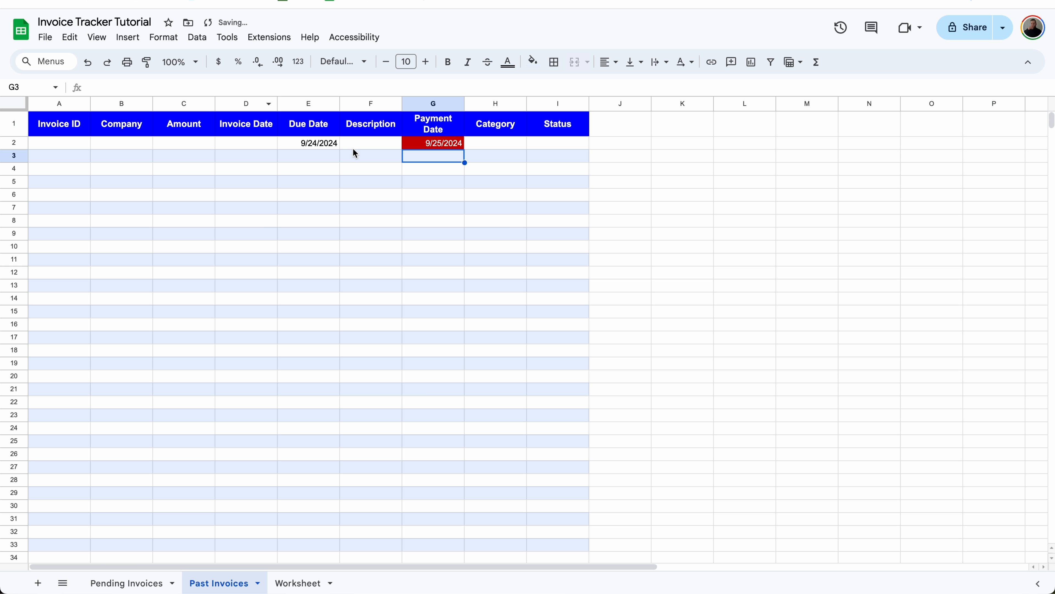
# Step: Clear the test payment date in G2 and the test due date in E2
pyautogui.click(447, 143)
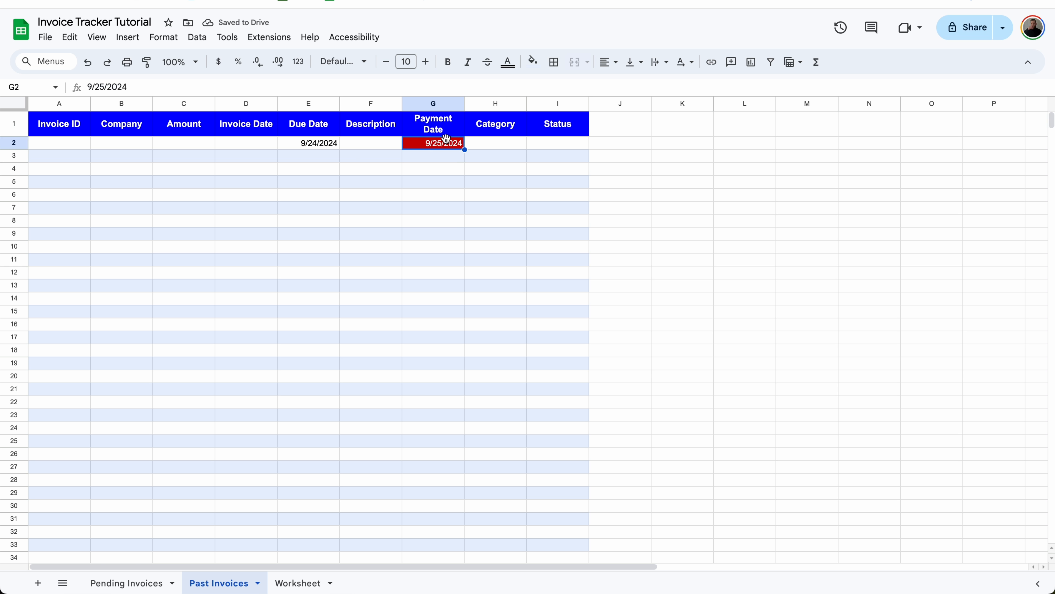
pyautogui.press('Delete')
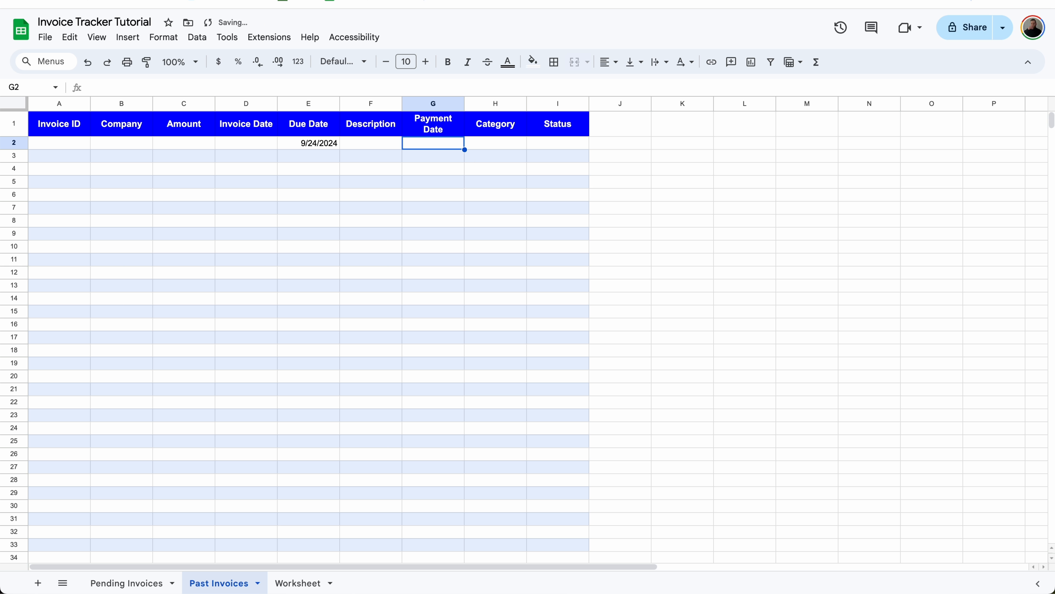
pyautogui.click(327, 134)
pyautogui.click(321, 145)
pyautogui.press('Delete')
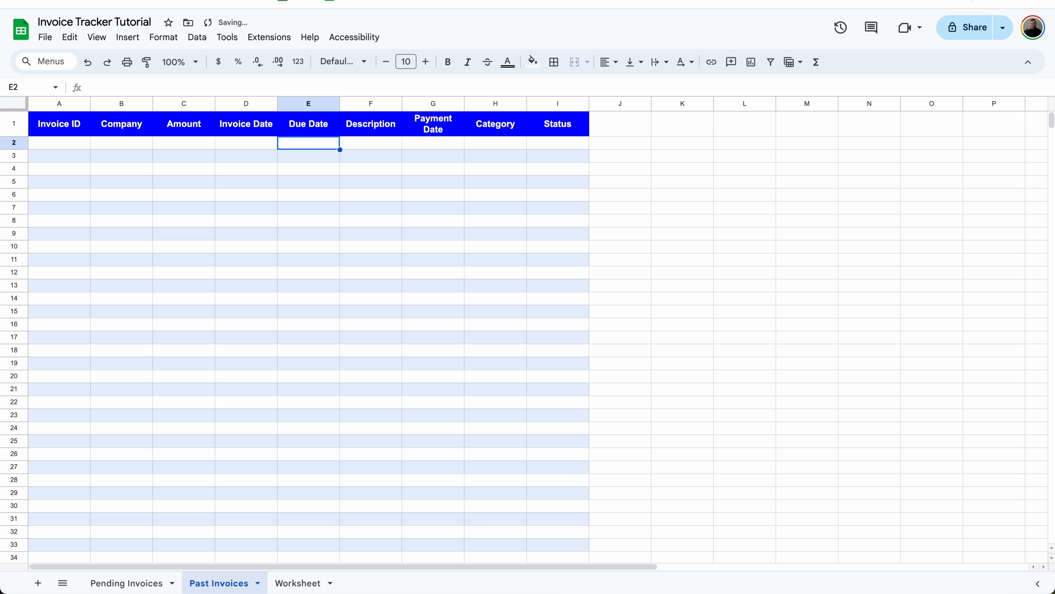
# Step: Add a new sheet, place it after the Worksheet sheet and name it To Add
pyautogui.click(126, 584)
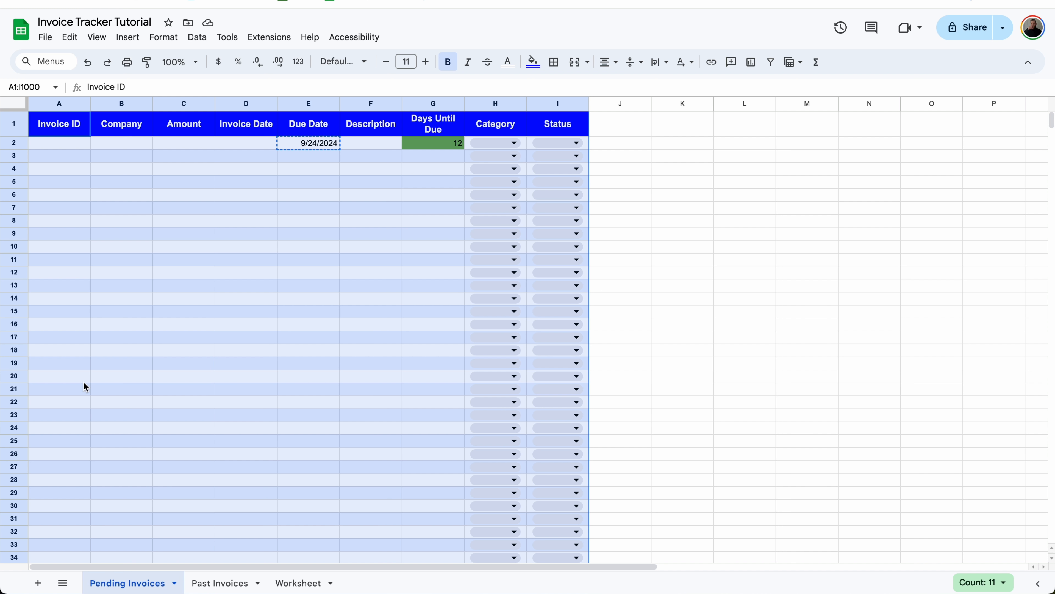
pyautogui.click(81, 407)
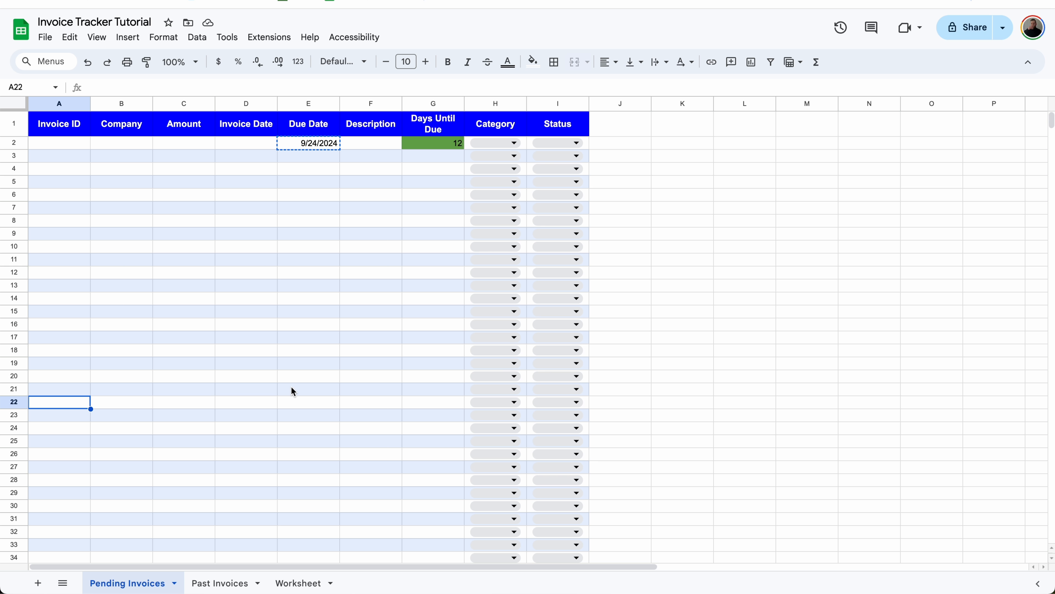
pyautogui.click(38, 583)
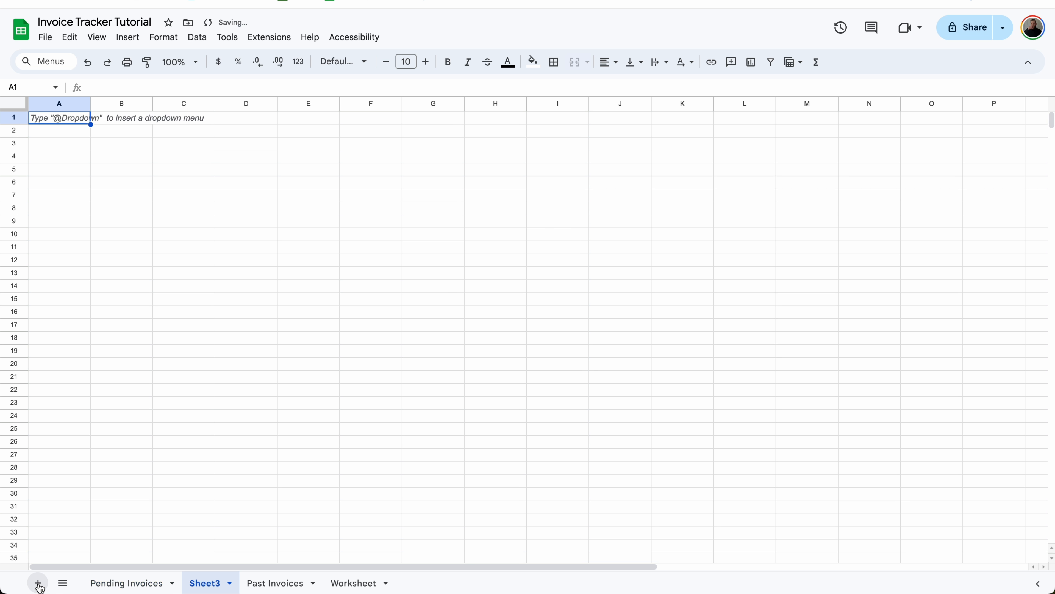
pyautogui.click(201, 586)
pyautogui.moveTo(202, 586); pyautogui.dragTo(424, 589)
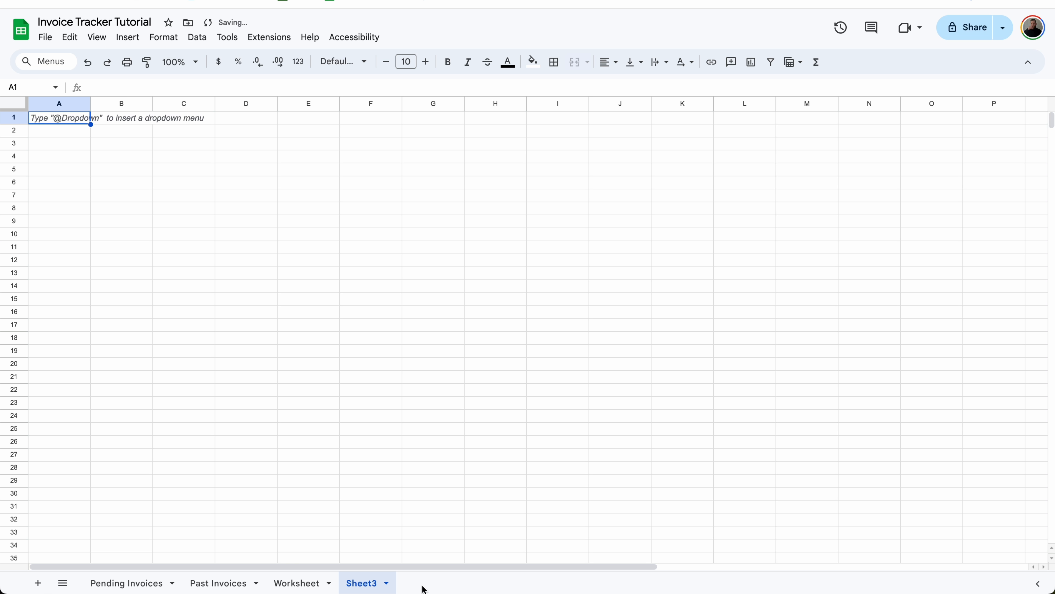
pyautogui.rightClick(375, 583)
pyautogui.click(386, 426)
pyautogui.write('To Add')
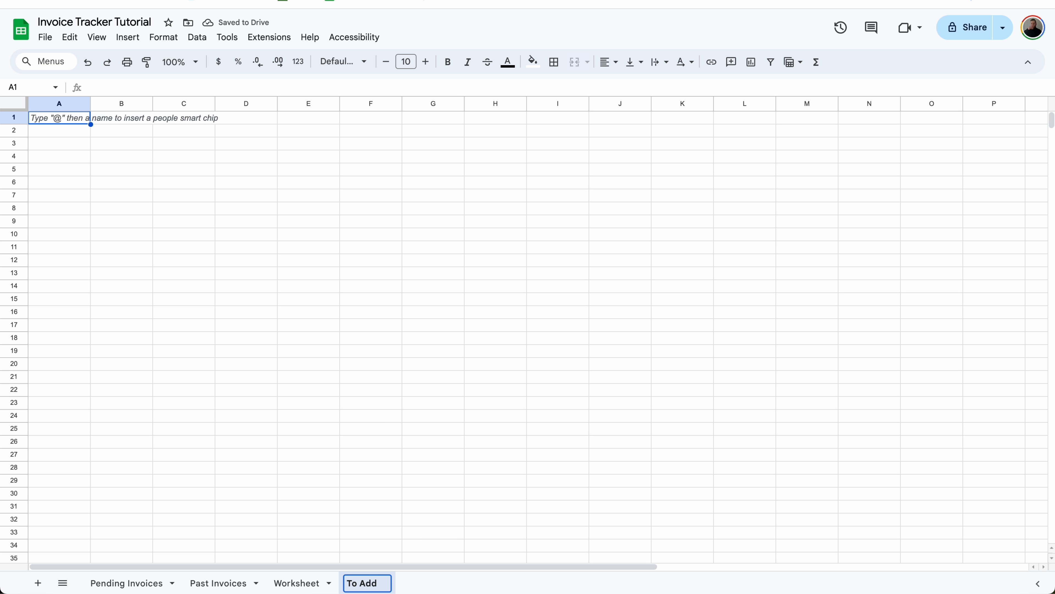
pyautogui.press('Return')
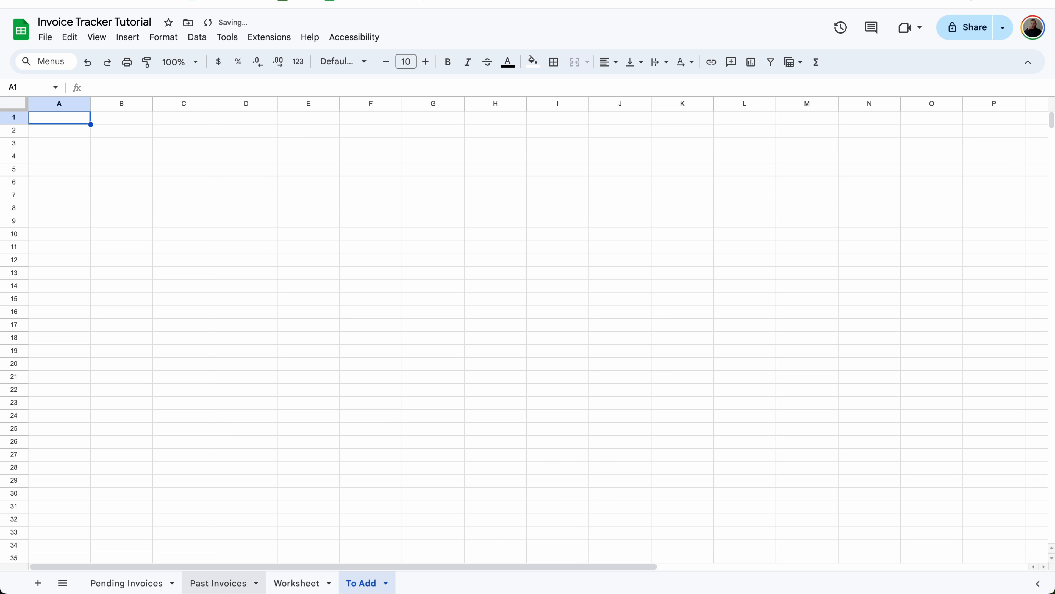
# Step: Copy columns A through F from Pending Invoices into the To Add sheet starting at column A, and clear the copied due date in E2
pyautogui.click(162, 586)
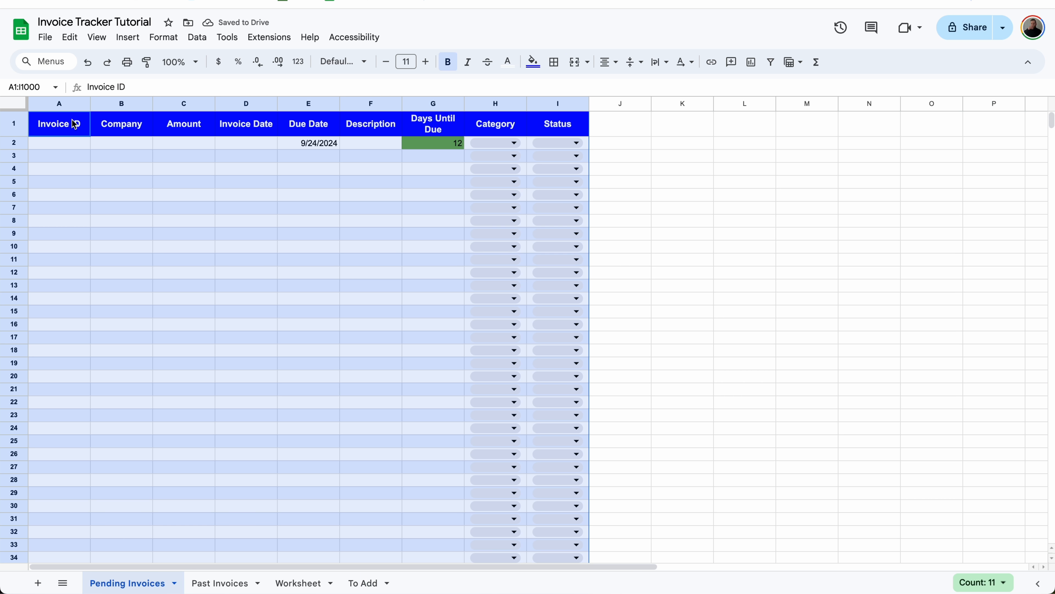
pyautogui.moveTo(61, 102); pyautogui.dragTo(356, 102)
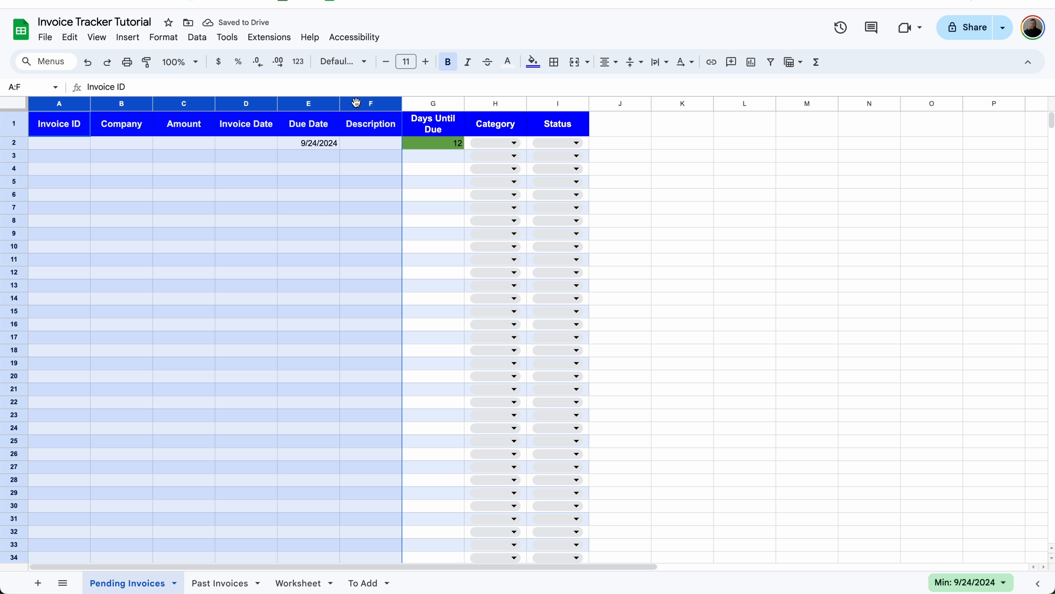
pyautogui.click(357, 582)
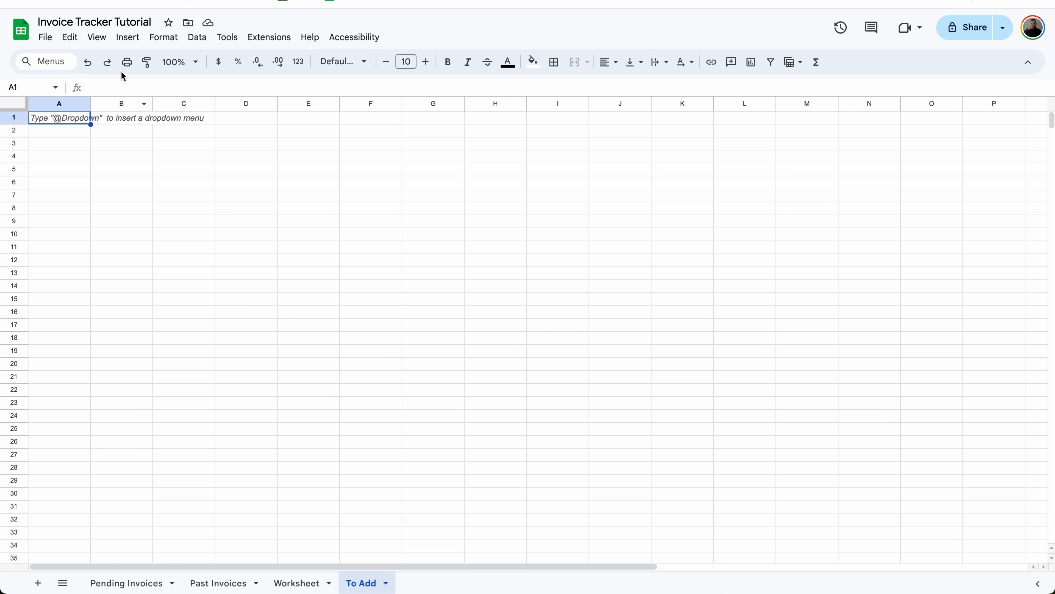
pyautogui.click(67, 103)
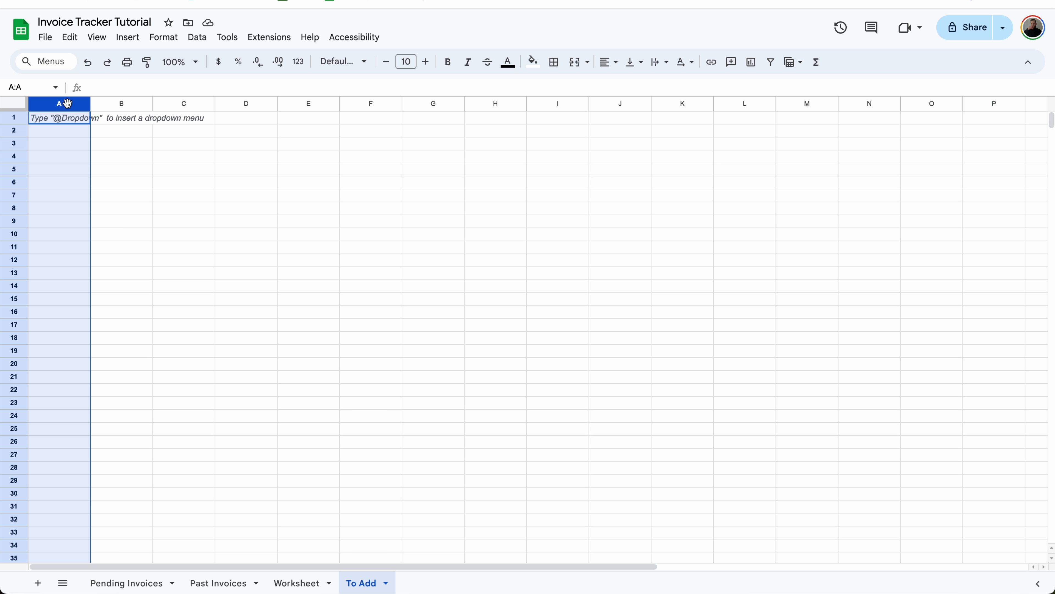
pyautogui.write('Invoice ID\tCompany\tAmount\tInvoice Date\tDue Date\tDescription \t\t\t\t9/24/2024')
pyautogui.click(313, 133)
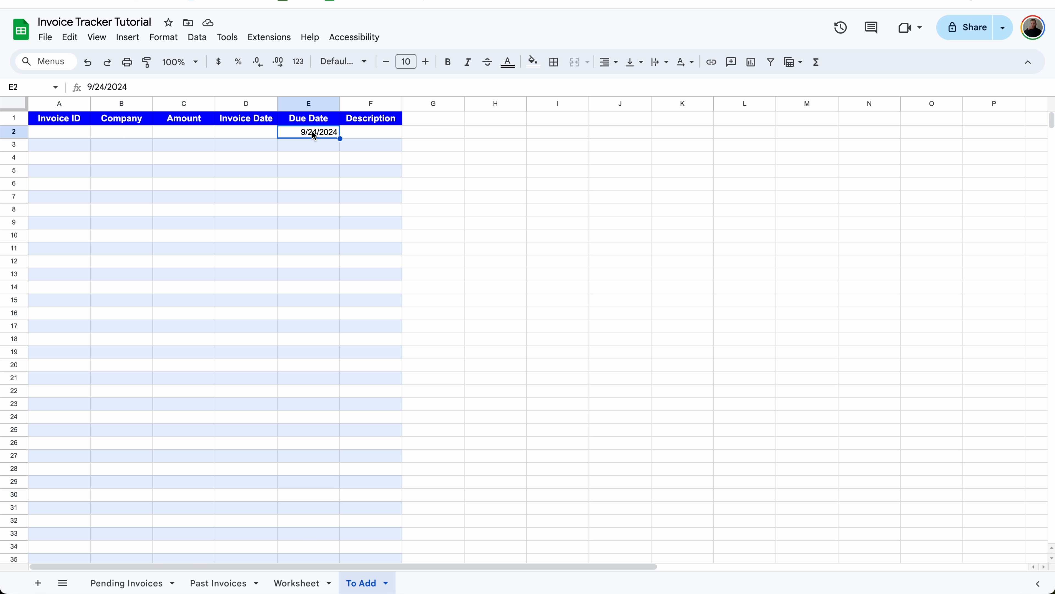
pyautogui.press('Delete')
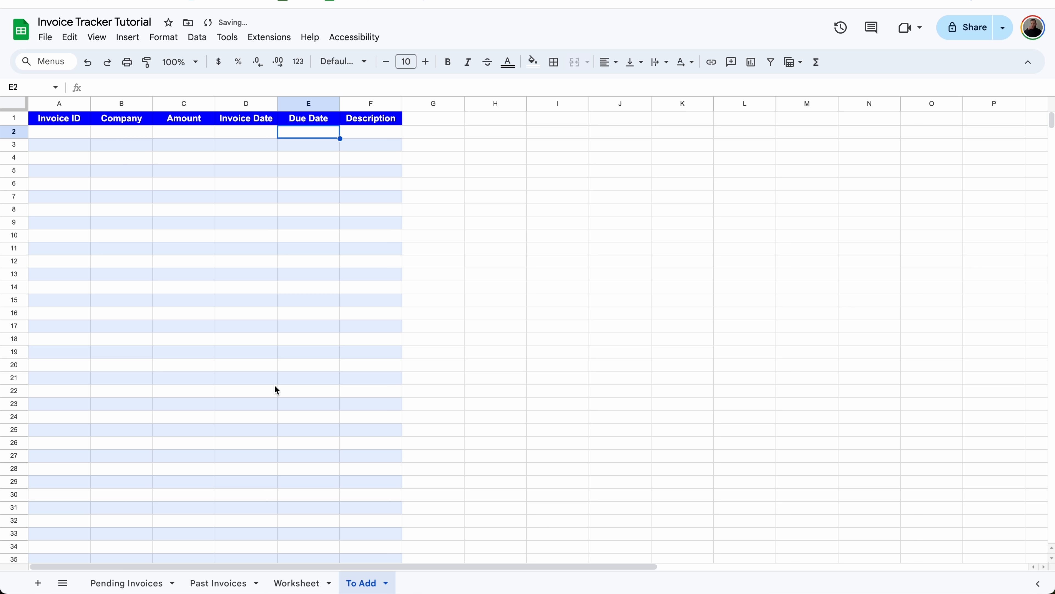
# Step: Duplicate the To Add sheet and rename the copy Report
pyautogui.rightClick(355, 583)
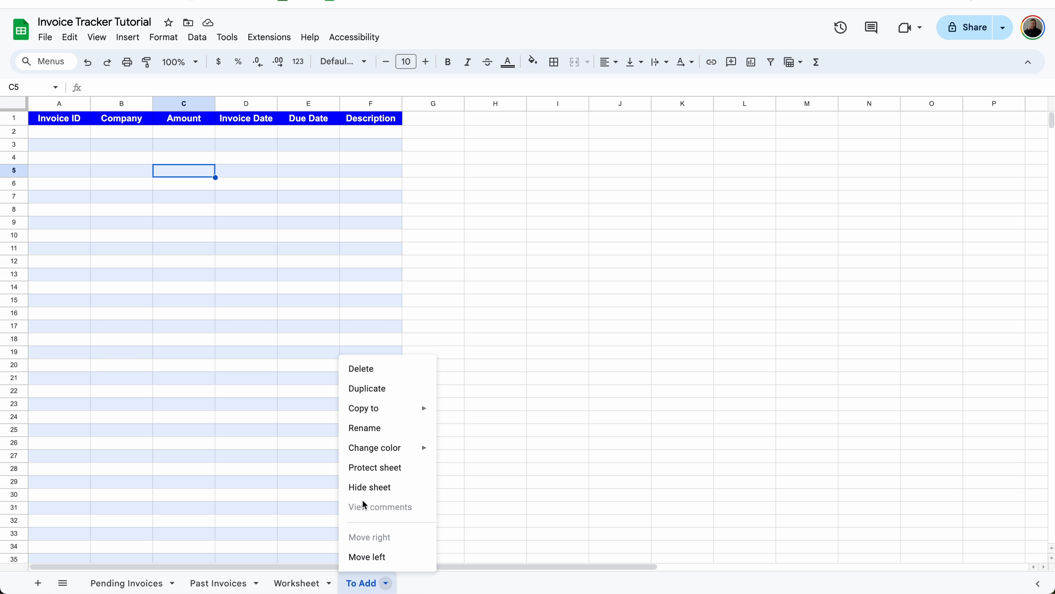
pyautogui.click(391, 393)
pyautogui.rightClick(443, 583)
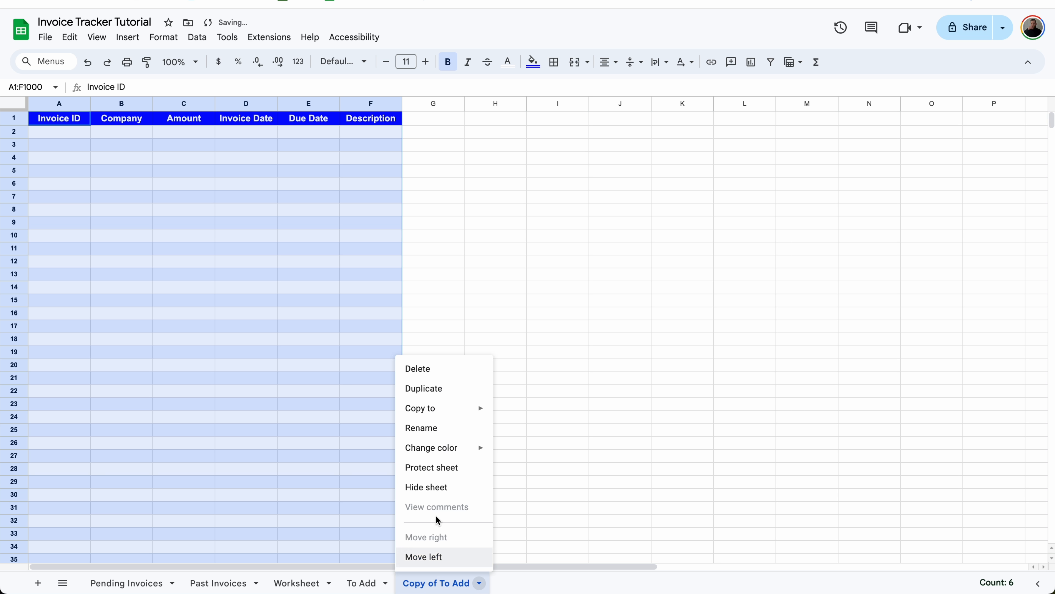
pyautogui.click(439, 428)
pyautogui.write('Report')
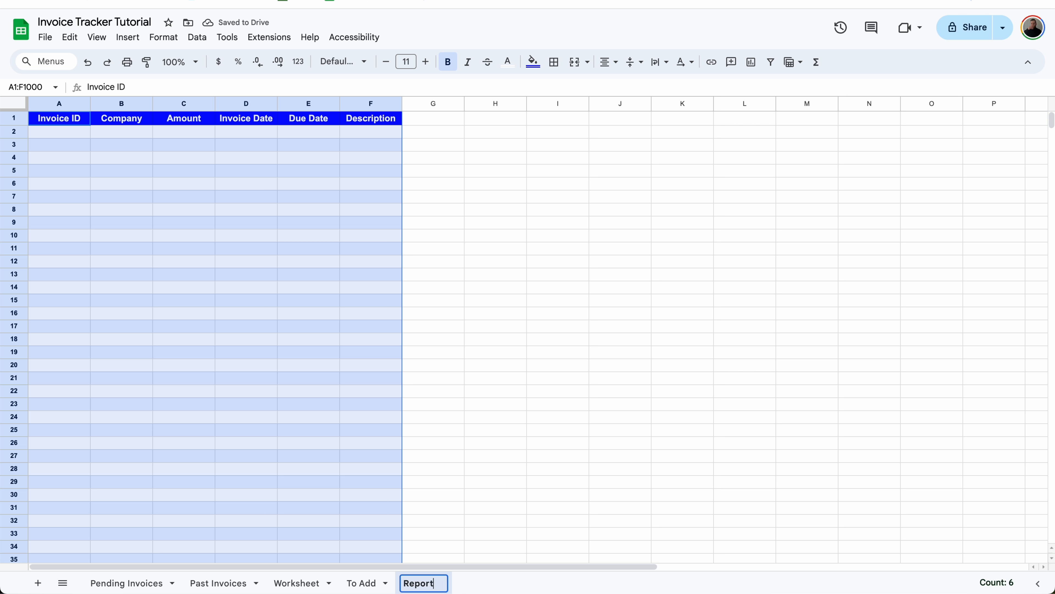
pyautogui.press('Return')
pyautogui.click(316, 262)
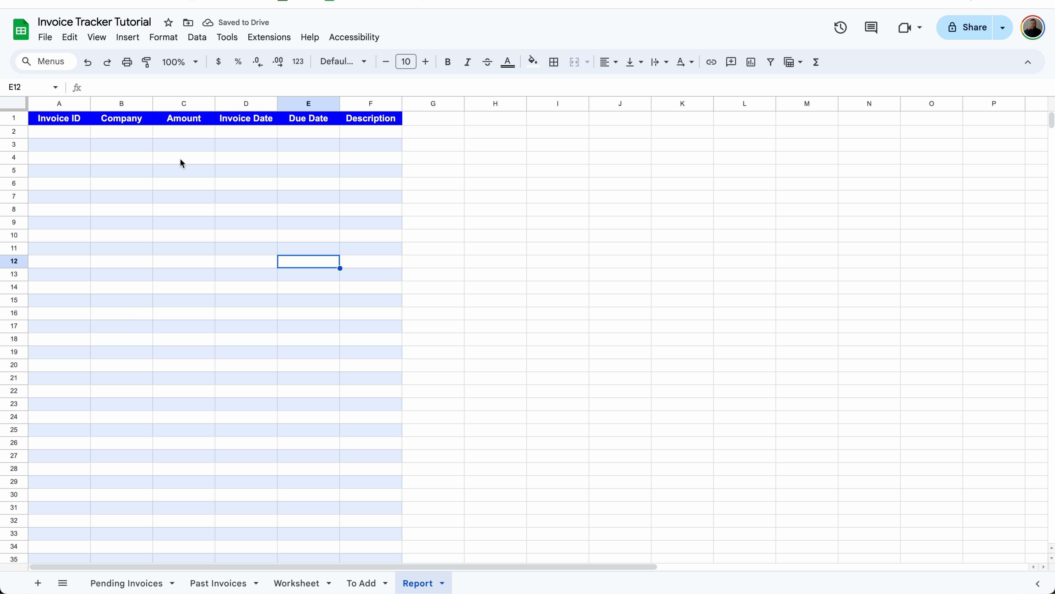
pyautogui.click(190, 411)
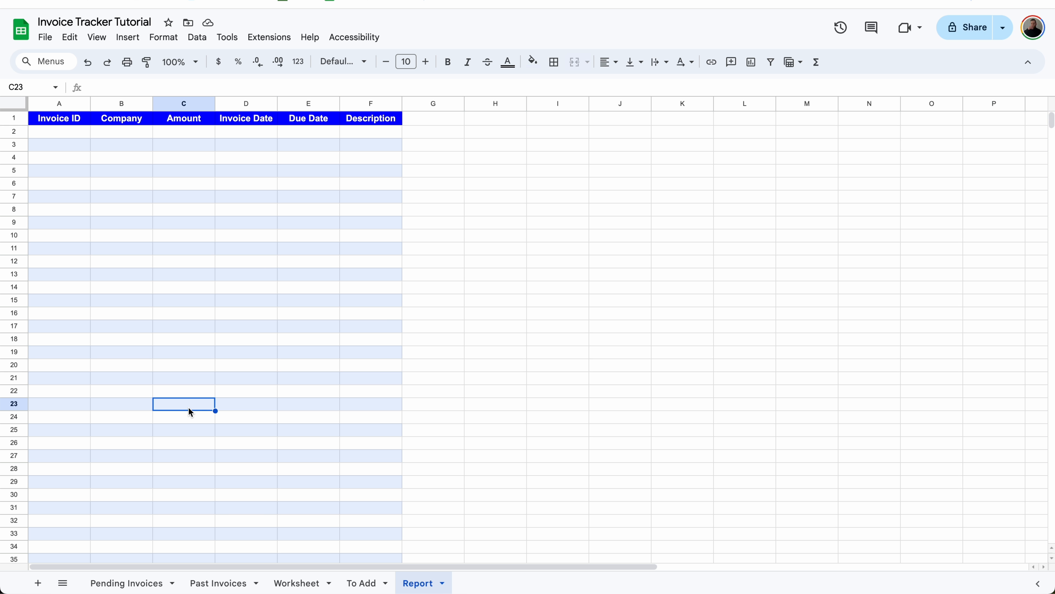
# Step: In cell A1 of the To Add sheet, begin the formula ={"Invoice ID";ARRAYFORMULA(FILTER(A2:A in place of the header text
pyautogui.click(360, 579)
pyautogui.click(74, 146)
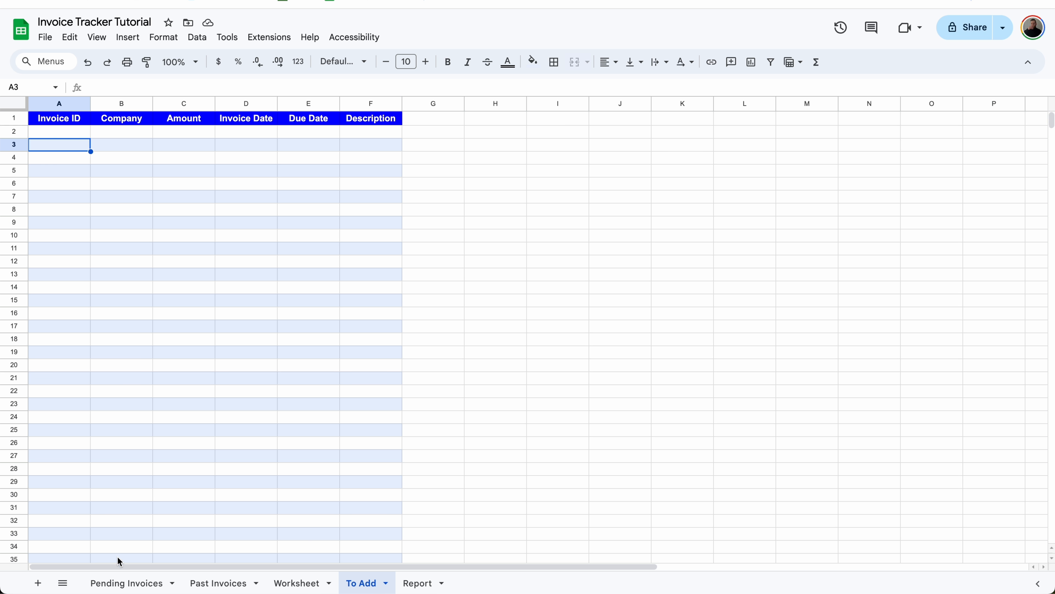
pyautogui.click(65, 132)
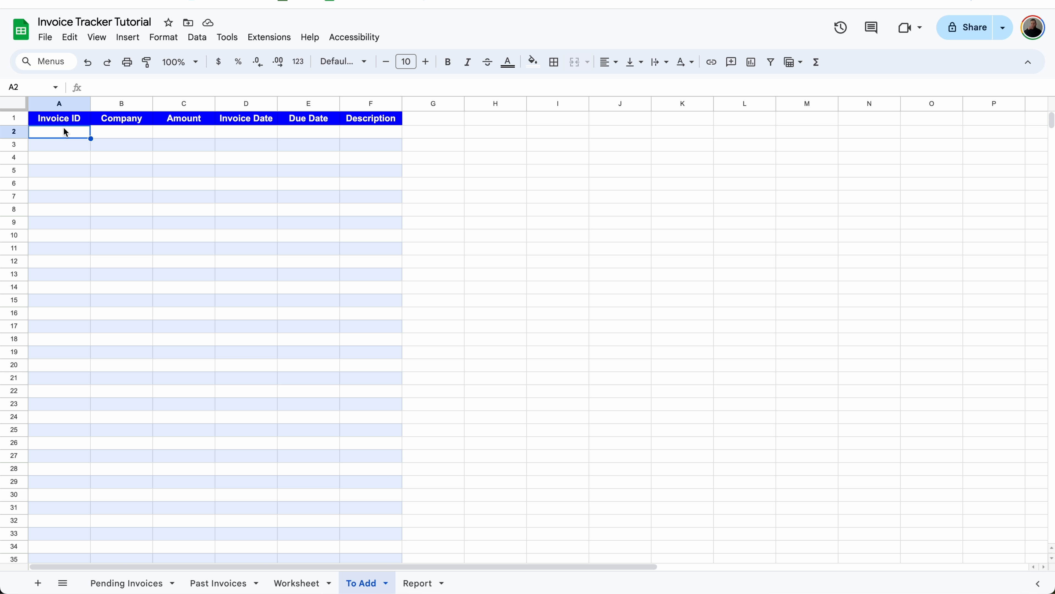
pyautogui.click(69, 121)
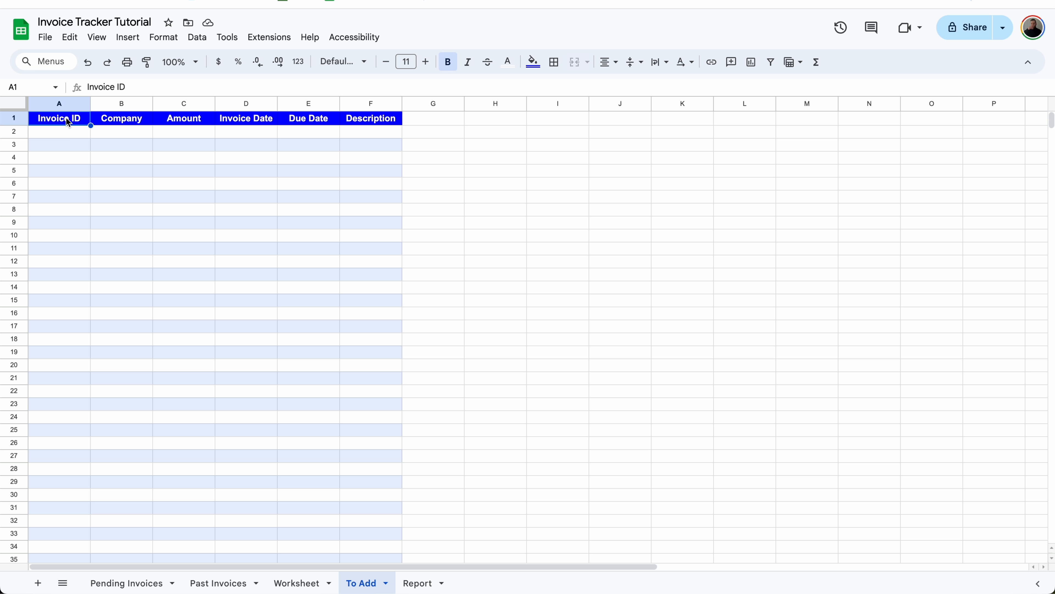
pyautogui.write('={')
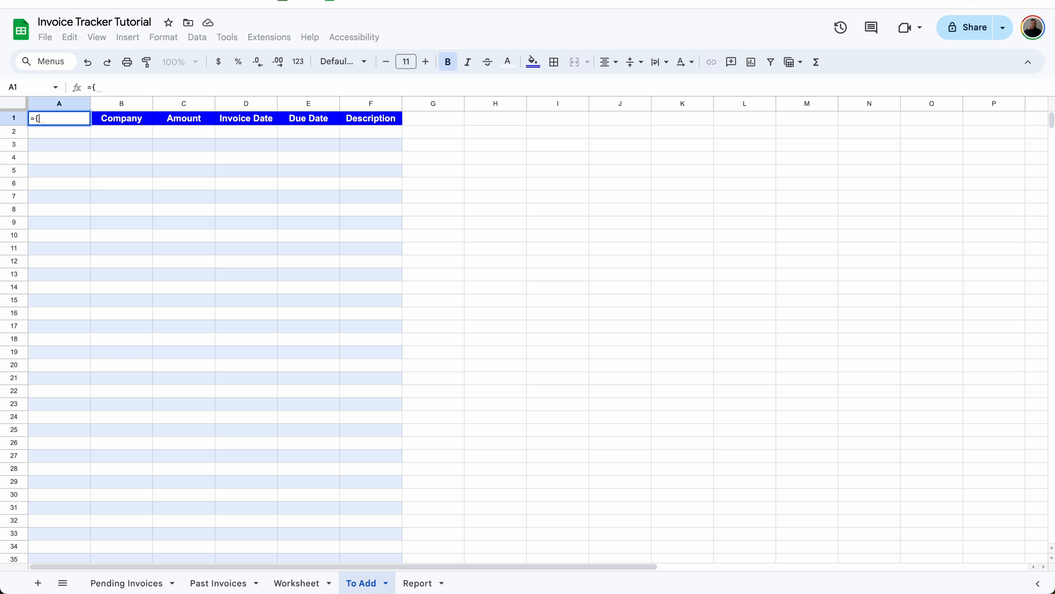
pyautogui.write('"Invoice I')
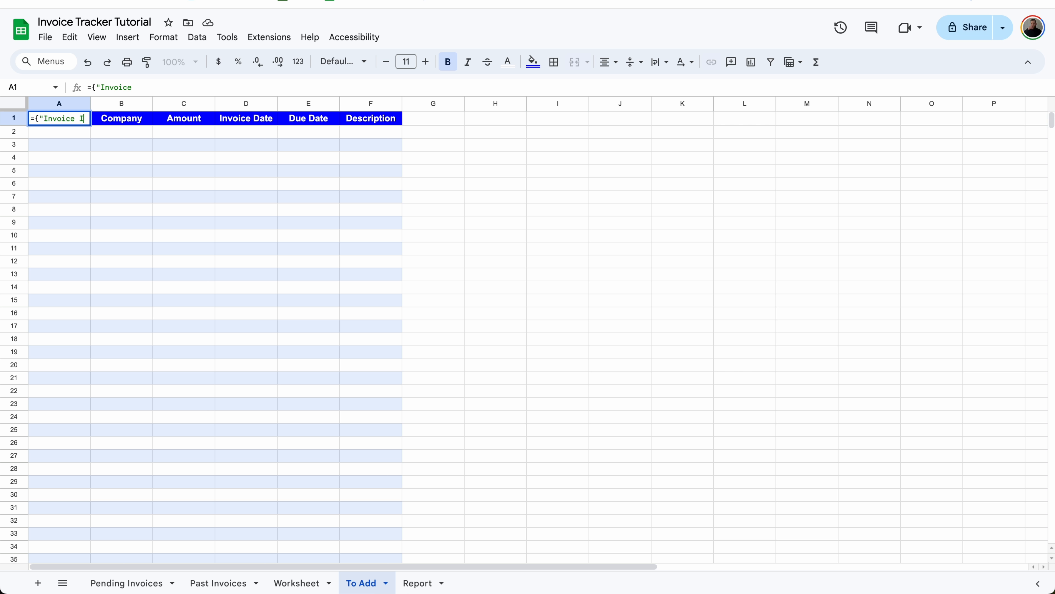
pyautogui.write('D";ARRAYFORM')
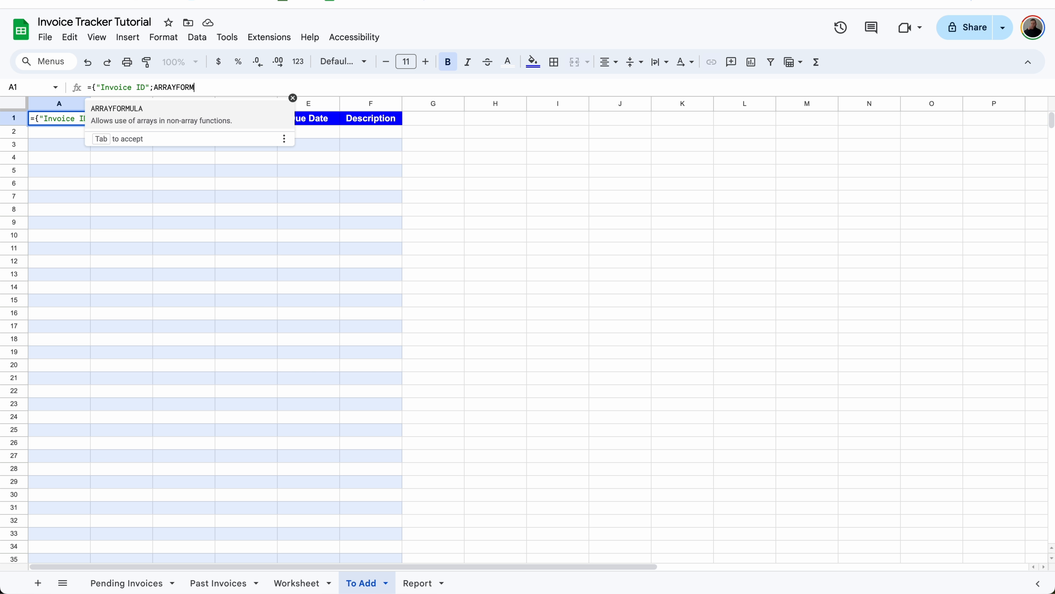
pyautogui.write('ULA(FILTER(')
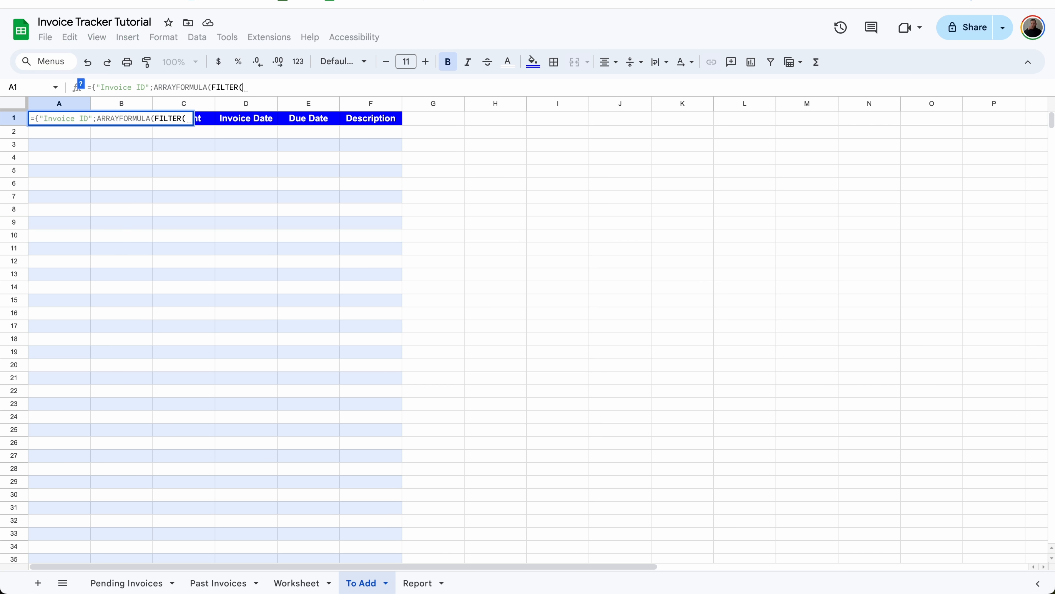
pyautogui.moveTo(69, 133); pyautogui.dragTo(50, 298)
pyautogui.press('BackSpace')
pyautogui.press('BackSpace')
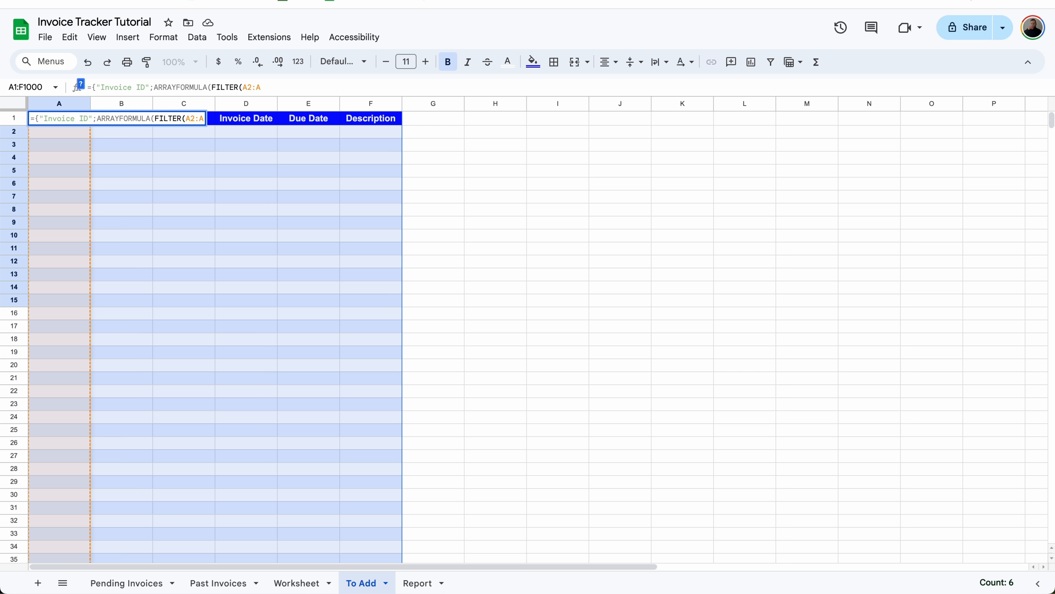
# Step: Extend the formula with ,NOT(COUNTIF({ and the Pending Invoices ID range 'Pending Invoices'!A2:A; as the first part of the array
pyautogui.write(',NOT(COU')
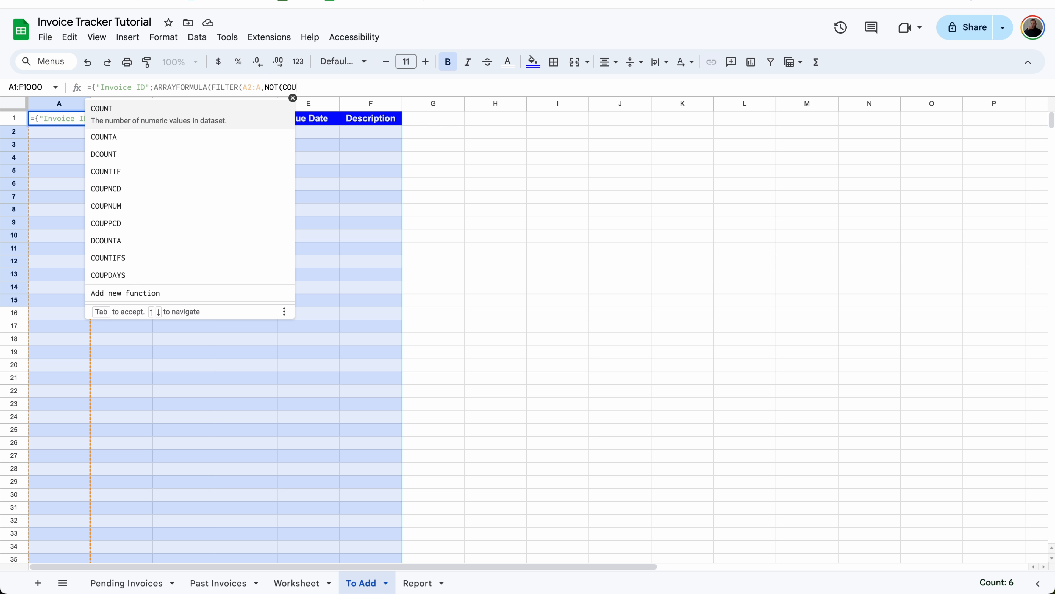
pyautogui.write('NTIF(')
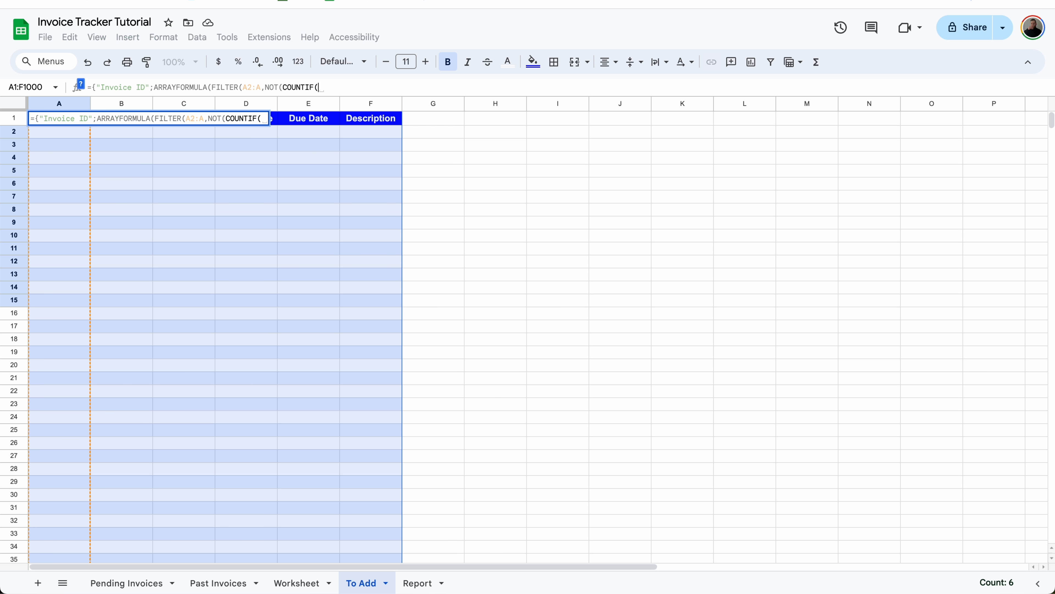
pyautogui.write('{')
pyautogui.click(127, 583)
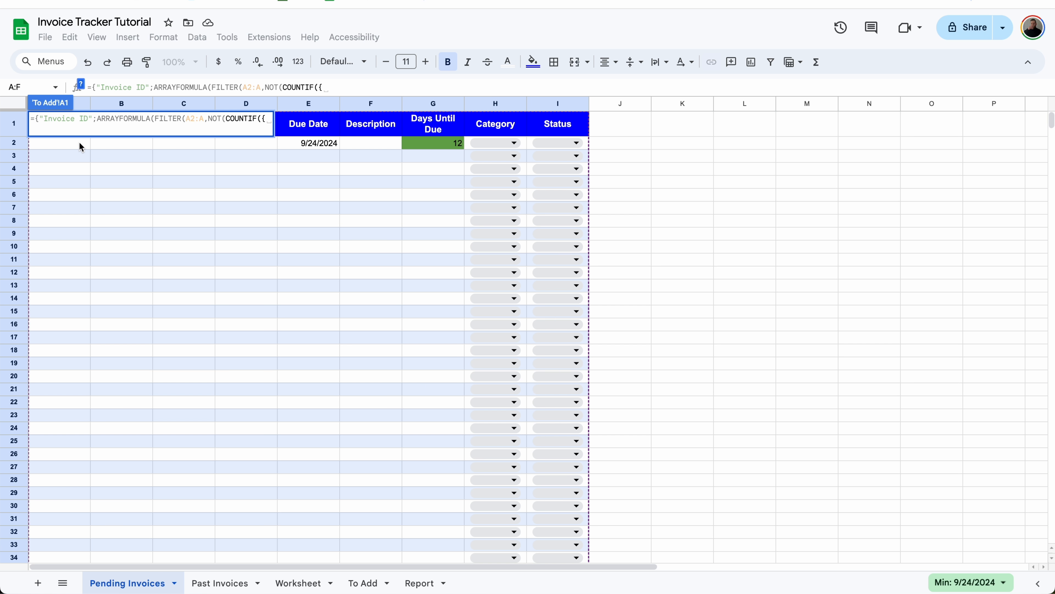
pyautogui.moveTo(79, 142); pyautogui.dragTo(55, 351)
pyautogui.press('BackSpace')
pyautogui.press('BackSpace')
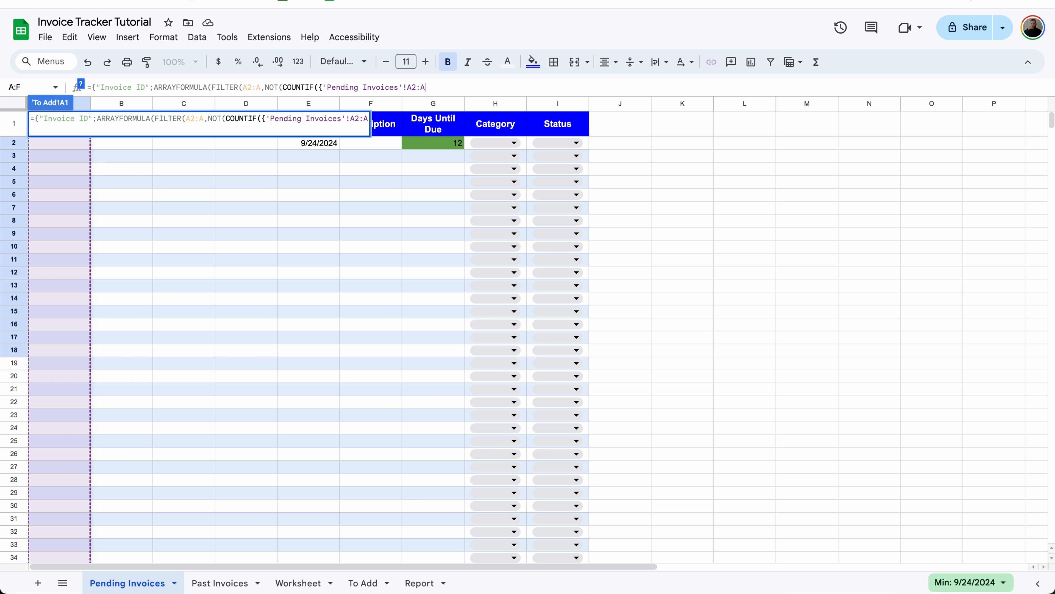
pyautogui.write(';')
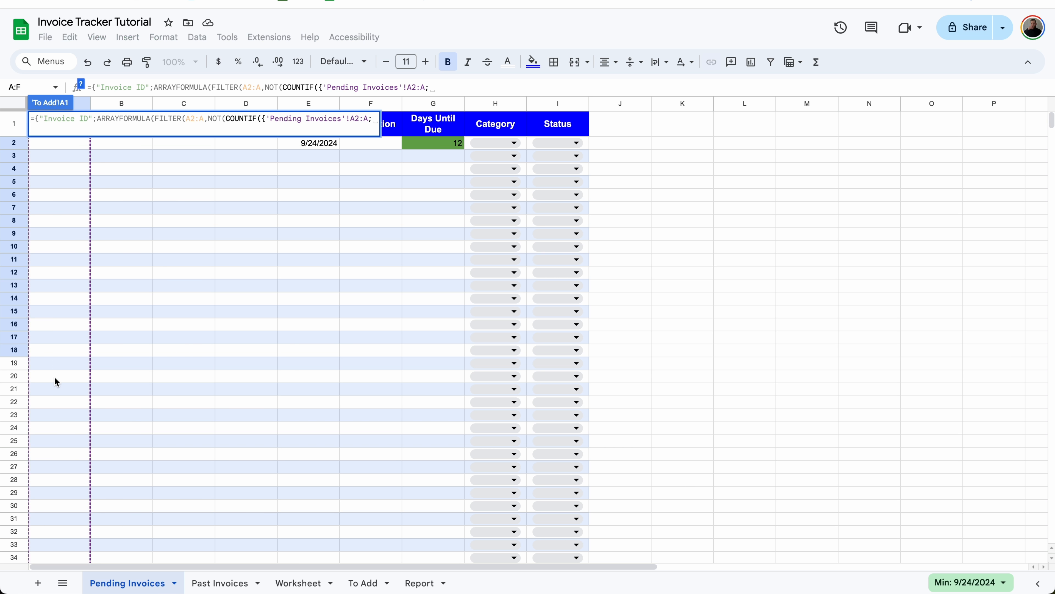
# Step: Add the range 'Past Invoices'!A2:A to the COUNTIF array and end the array with }, in the formula
pyautogui.click(232, 582)
pyautogui.moveTo(81, 149); pyautogui.dragTo(73, 237)
pyautogui.press('BackSpace')
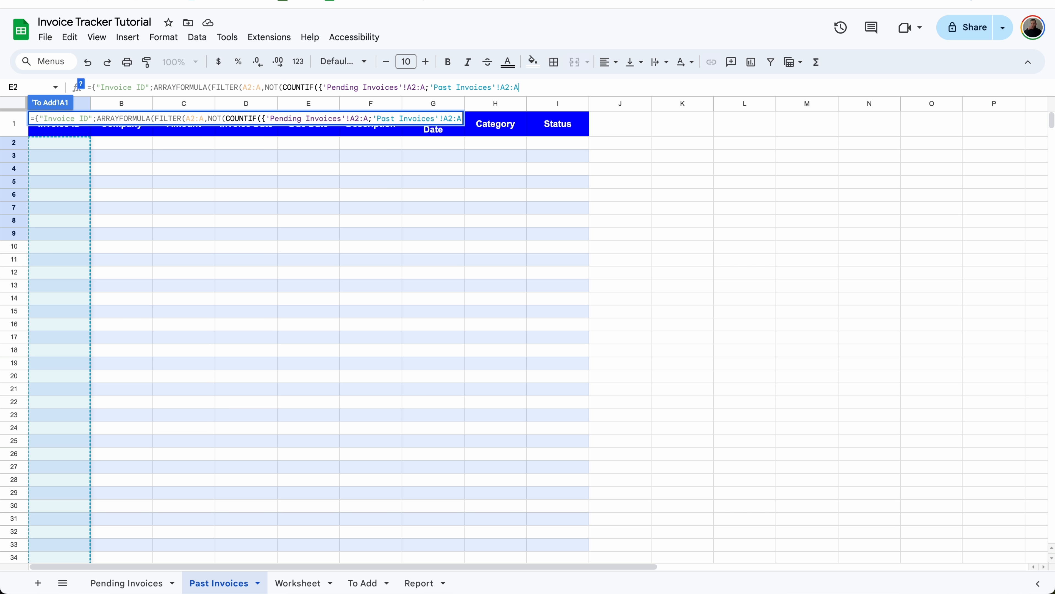
pyautogui.write('}')
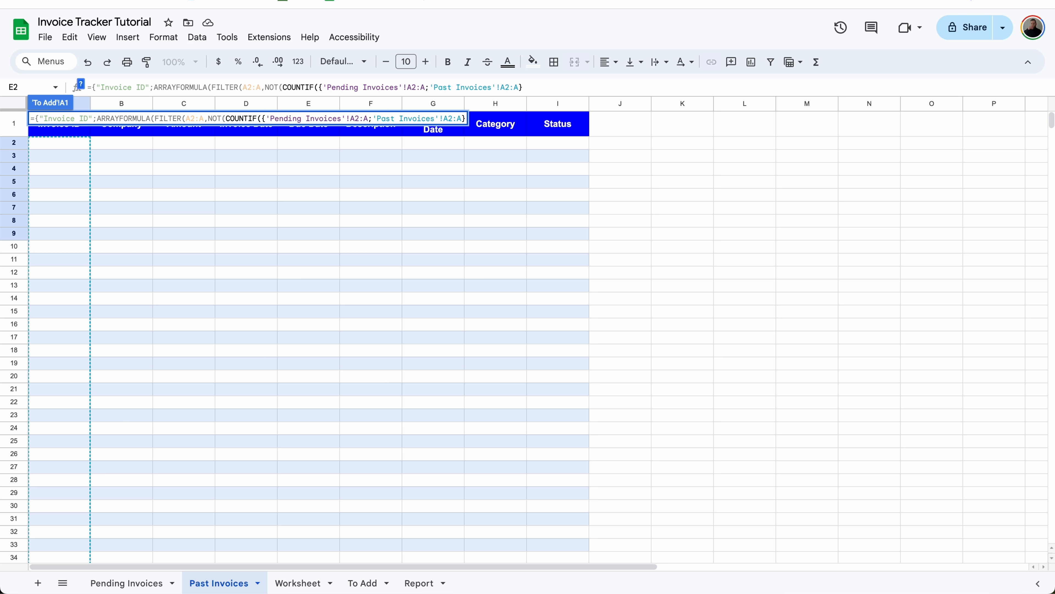
pyautogui.write(',')
# Step: Complete the To Add sheet's A1 formula with Report!A2:A as the COUNTIF criterion and close all open parentheses and the array brace
pyautogui.click(418, 583)
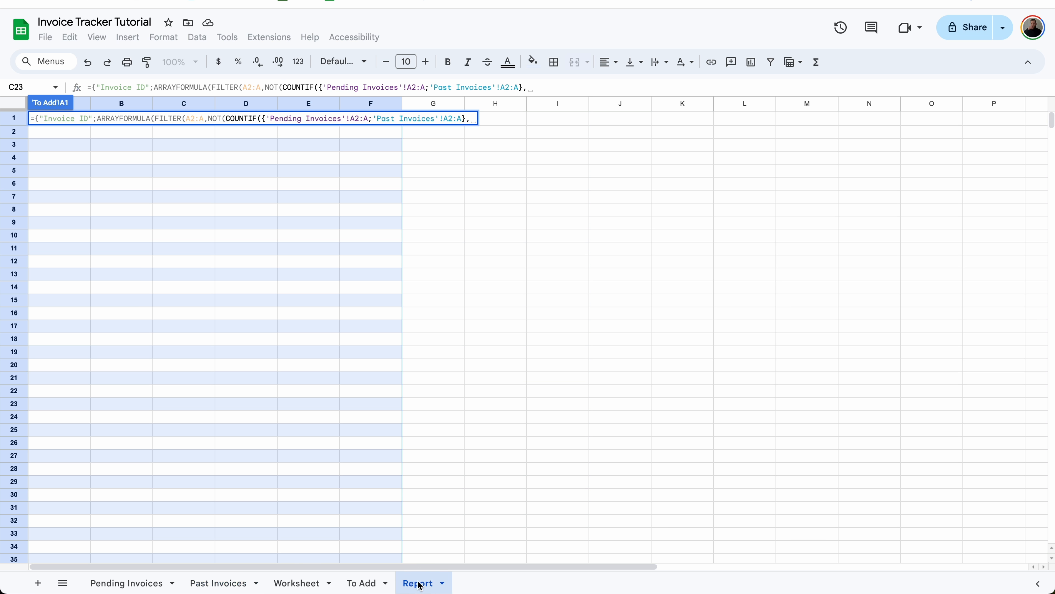
pyautogui.moveTo(69, 129); pyautogui.dragTo(54, 198)
pyautogui.press('super+shift+Down')
pyautogui.write(')')
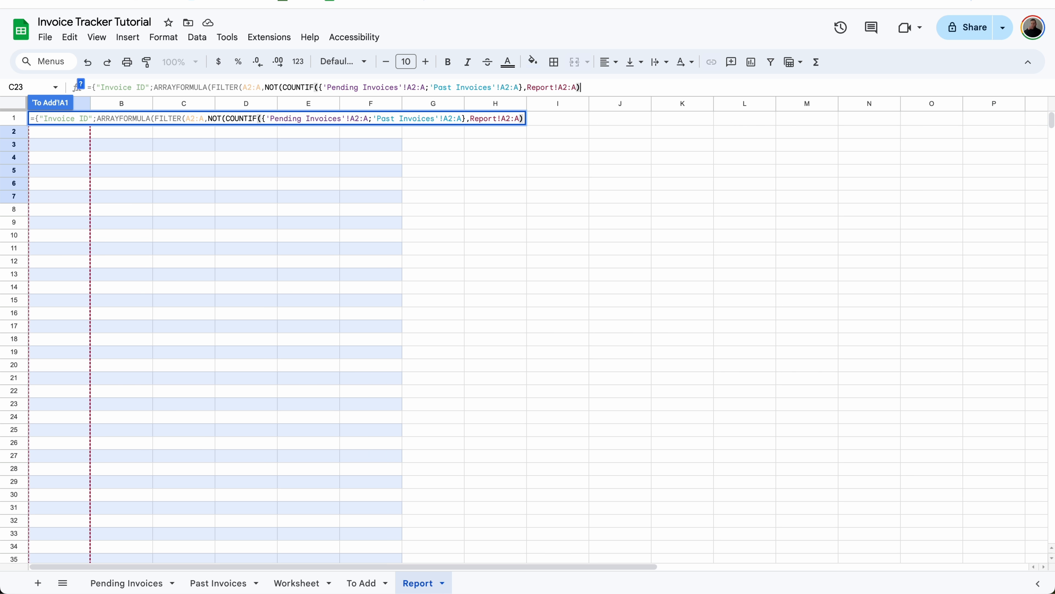
pyautogui.write('))')
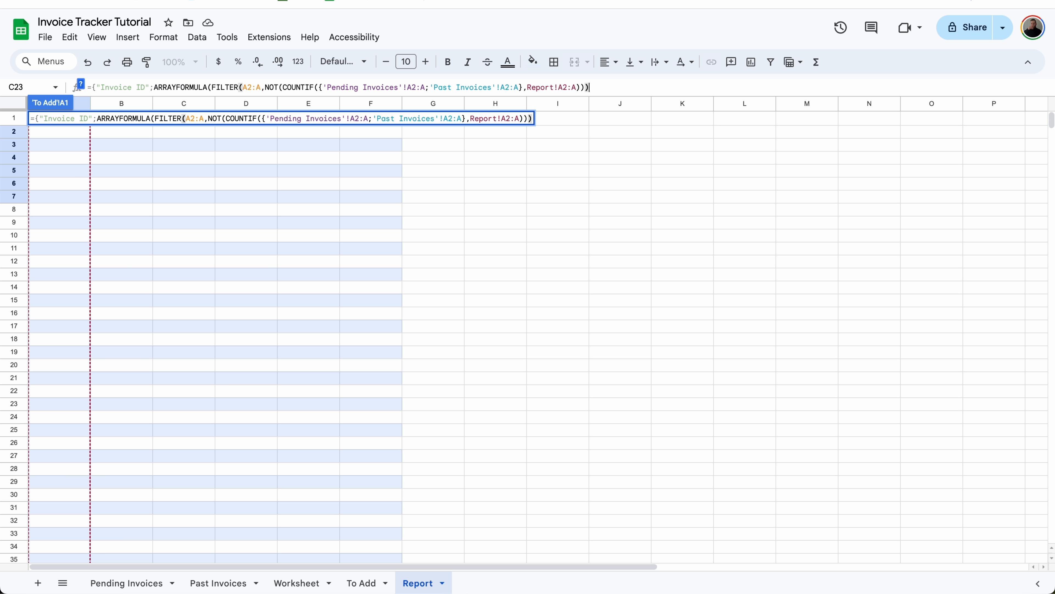
pyautogui.write(')')
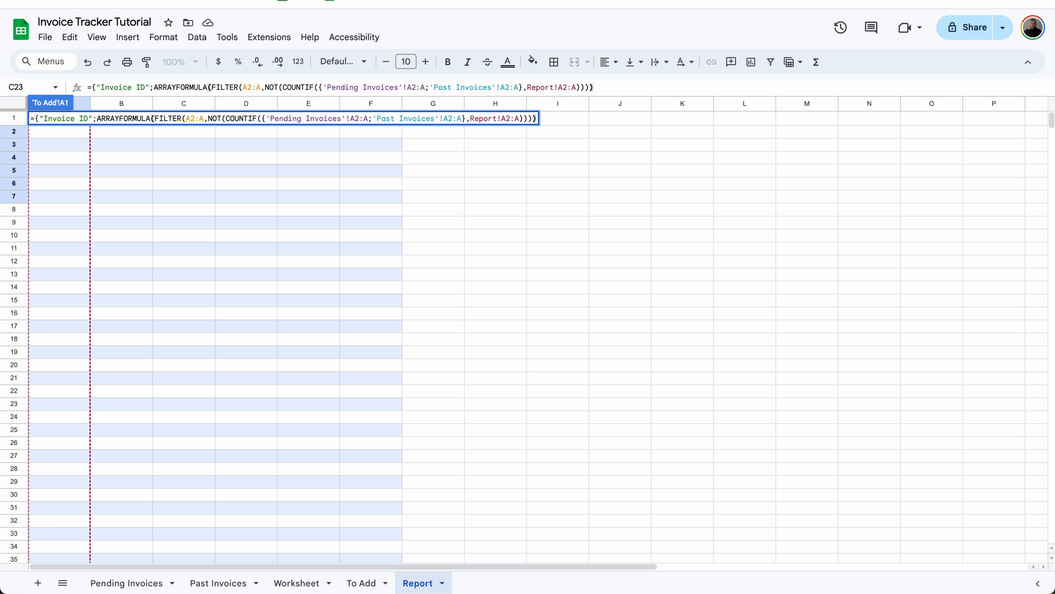
pyautogui.write('}')
pyautogui.press('Return')
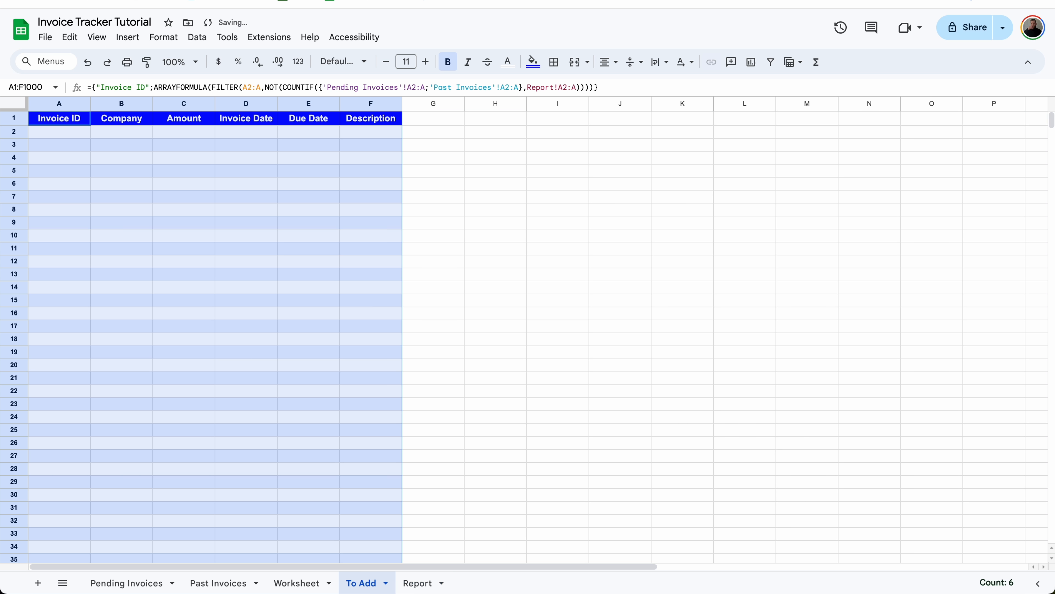
pyautogui.click(64, 135)
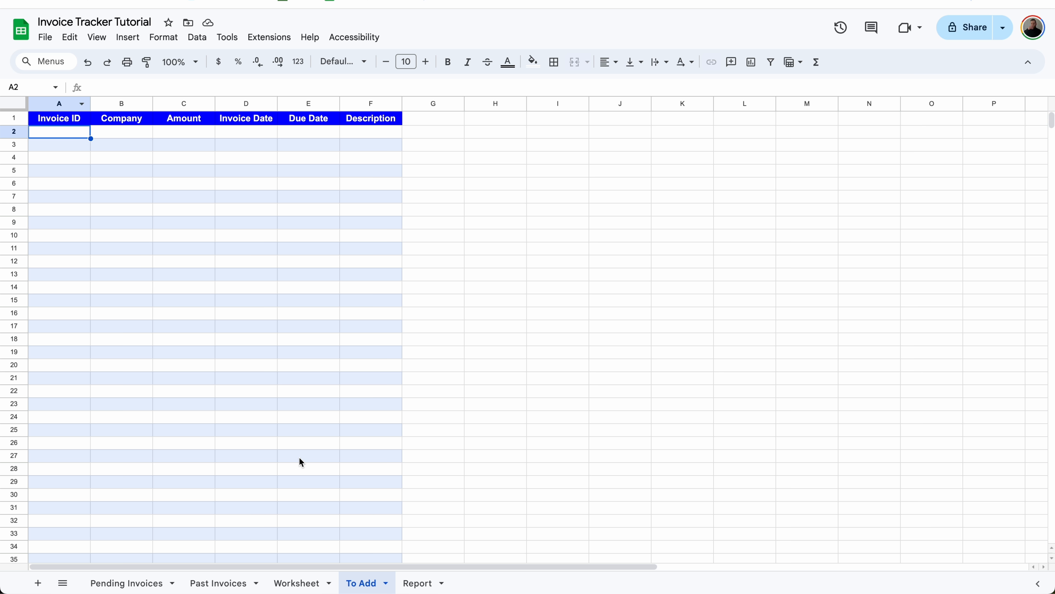
# Step: Enter the sample invoice IDs 123, 345, 456 and 789 in cells A2 to A5 of the Report sheet
pyautogui.click(421, 581)
pyautogui.click(67, 135)
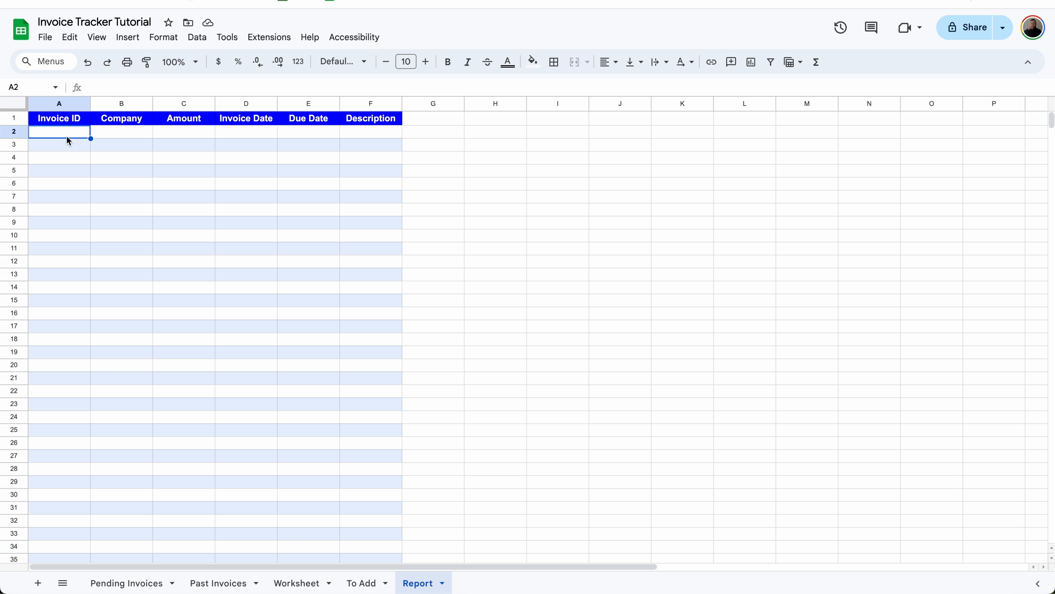
pyautogui.write('123')
pyautogui.press('Return')
pyautogui.write('3')
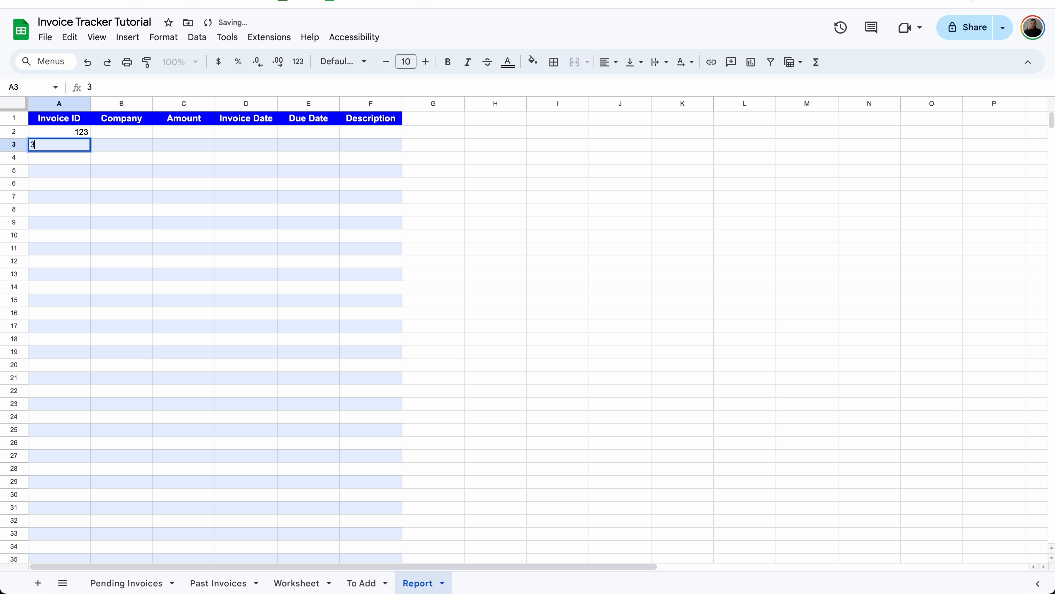
pyautogui.write('45')
pyautogui.press('Return')
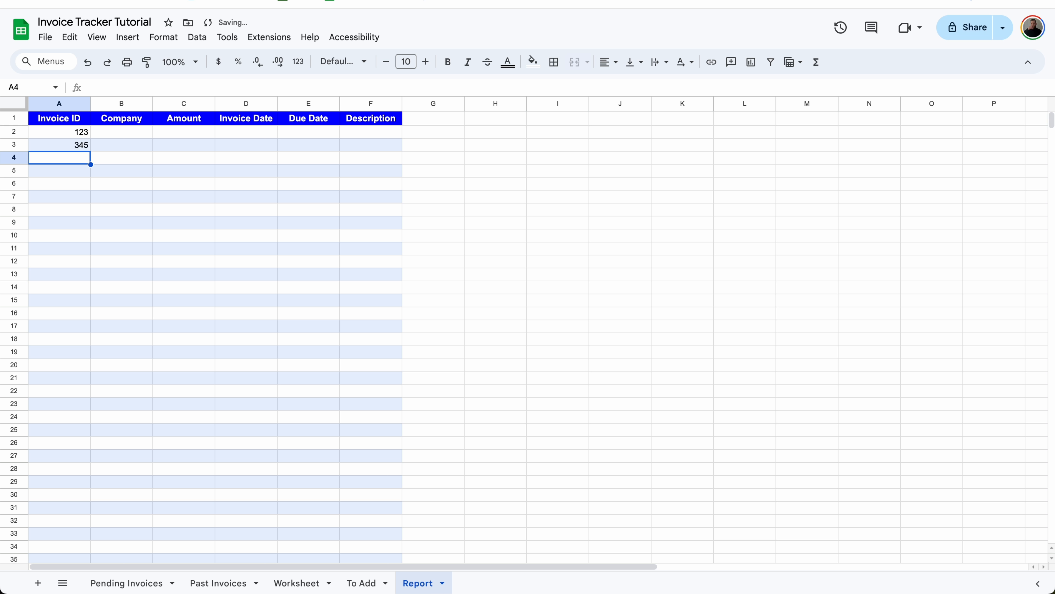
pyautogui.write('456')
pyautogui.press('Return')
pyautogui.write('789')
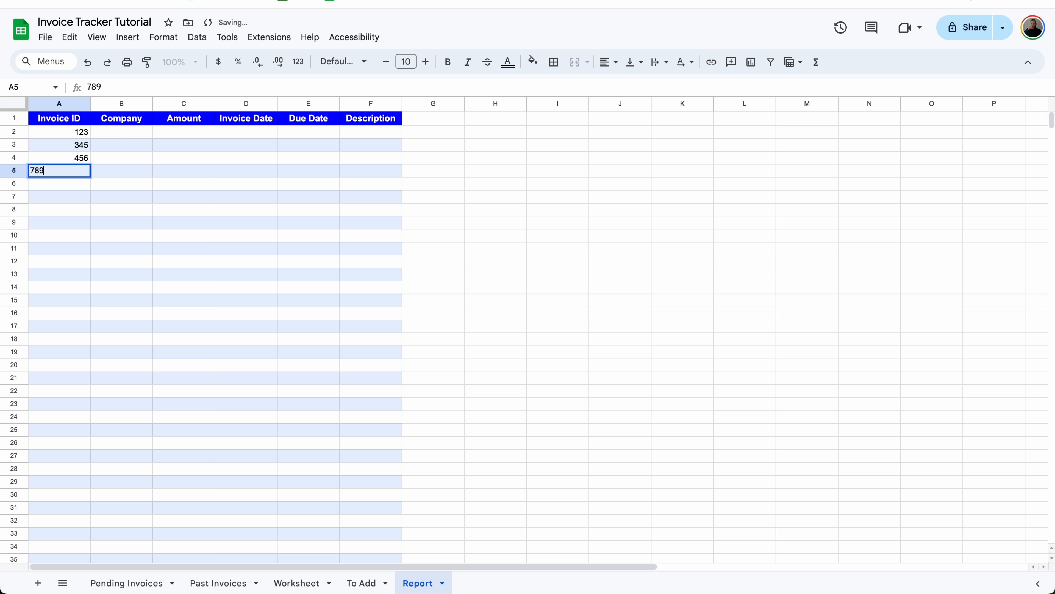
pyautogui.press('Return')
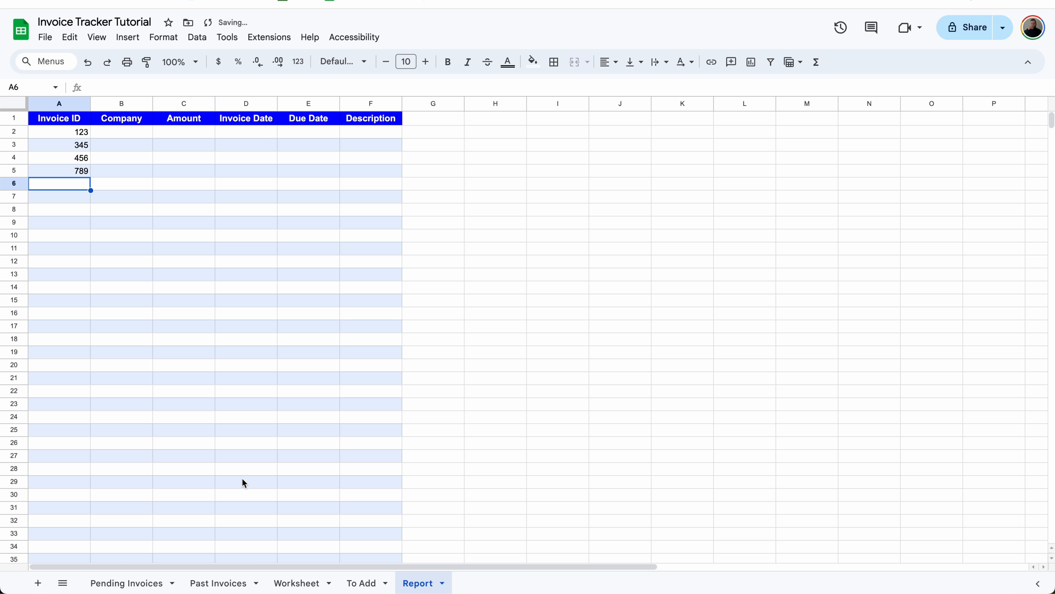
# Step: In the To Add sheet's A1 formula, replace the FILTER range A2:A with Report!A2:A
pyautogui.click(366, 582)
pyautogui.click(150, 194)
pyautogui.click(66, 124)
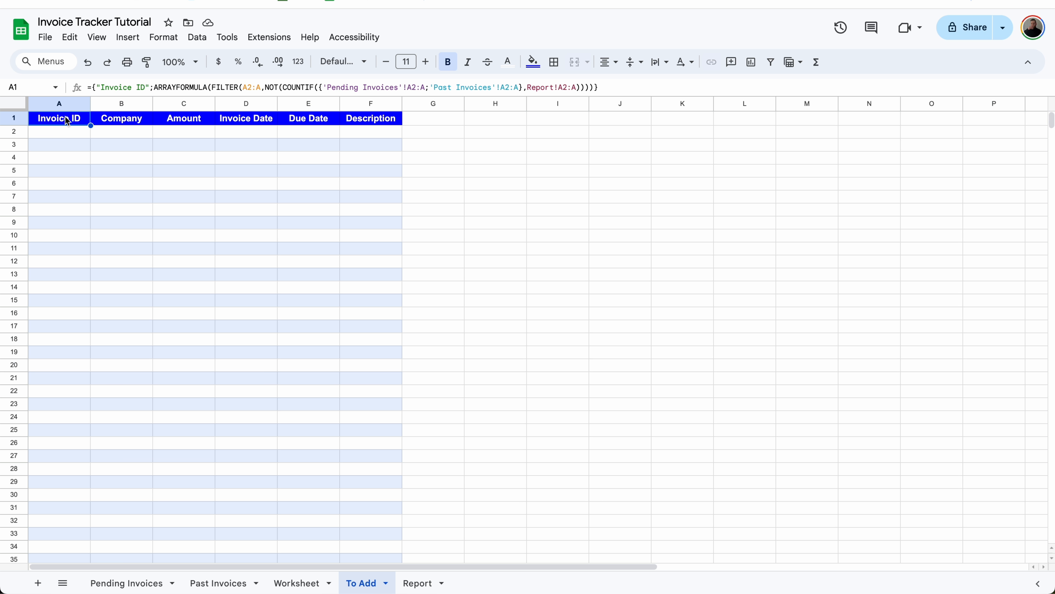
pyautogui.doubleClick(250, 87)
pyautogui.press('BackSpace')
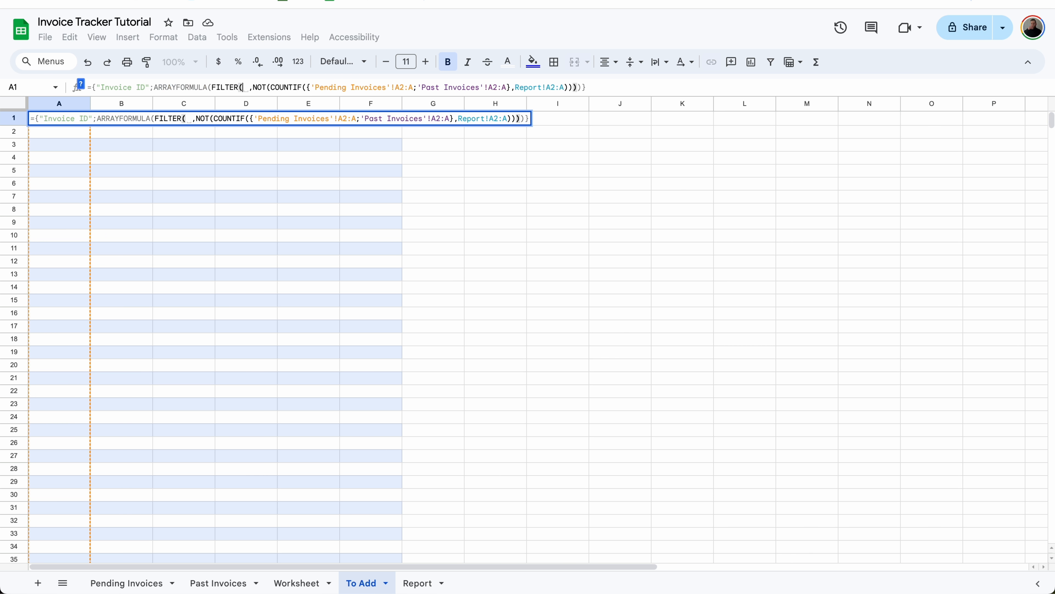
pyautogui.click(418, 582)
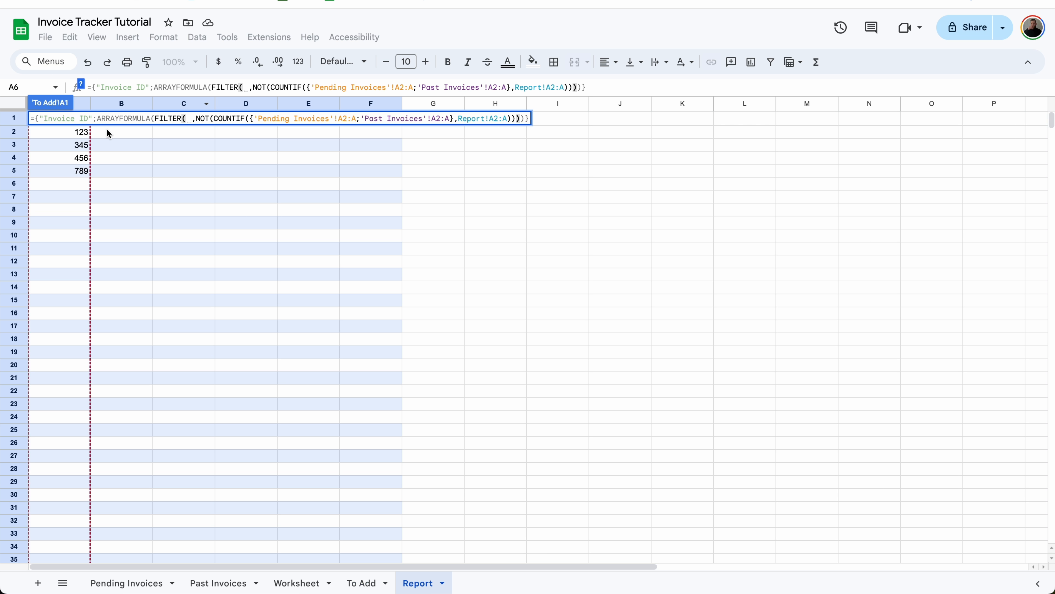
pyautogui.click(77, 132)
pyautogui.moveTo(72, 153); pyautogui.dragTo(72, 202)
pyautogui.press('BackSpace')
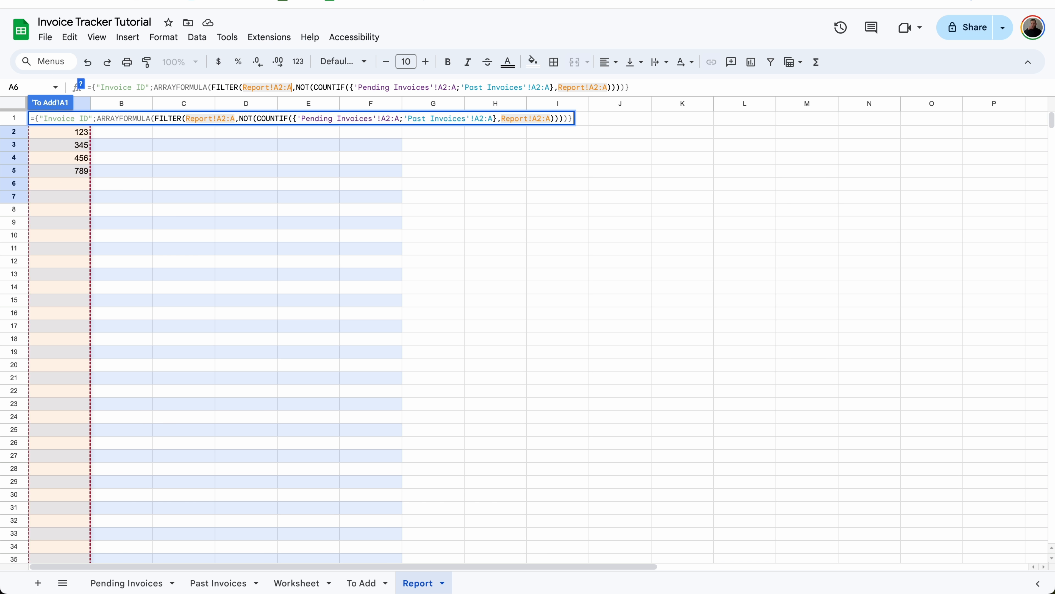
pyautogui.press('Return')
pyautogui.click(102, 183)
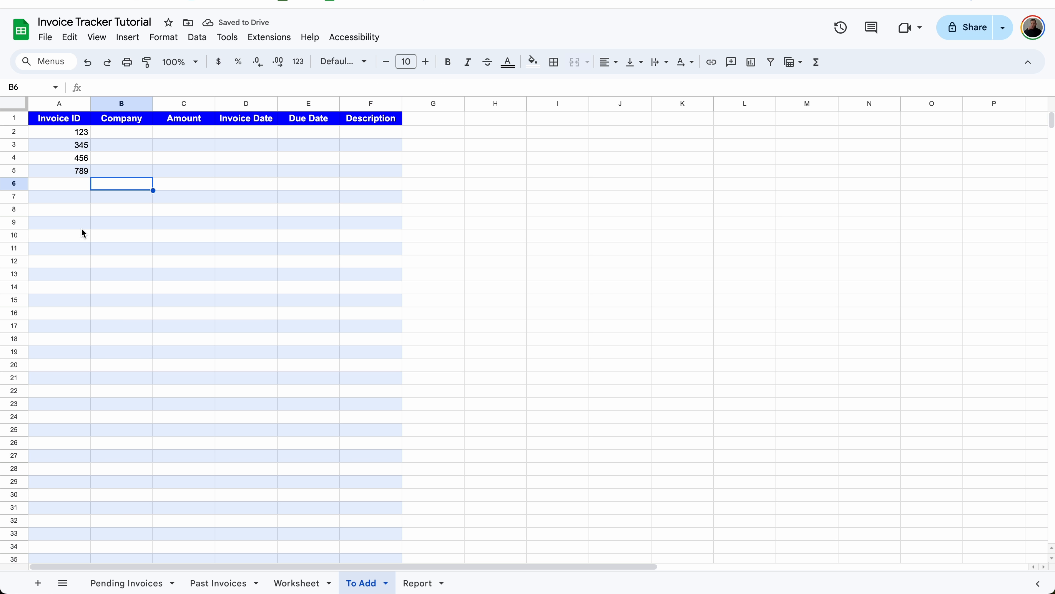
# Step: Enter invoice ID 123 in cell A2 of Pending Invoices and check the list on the To Add sheet
pyautogui.click(138, 580)
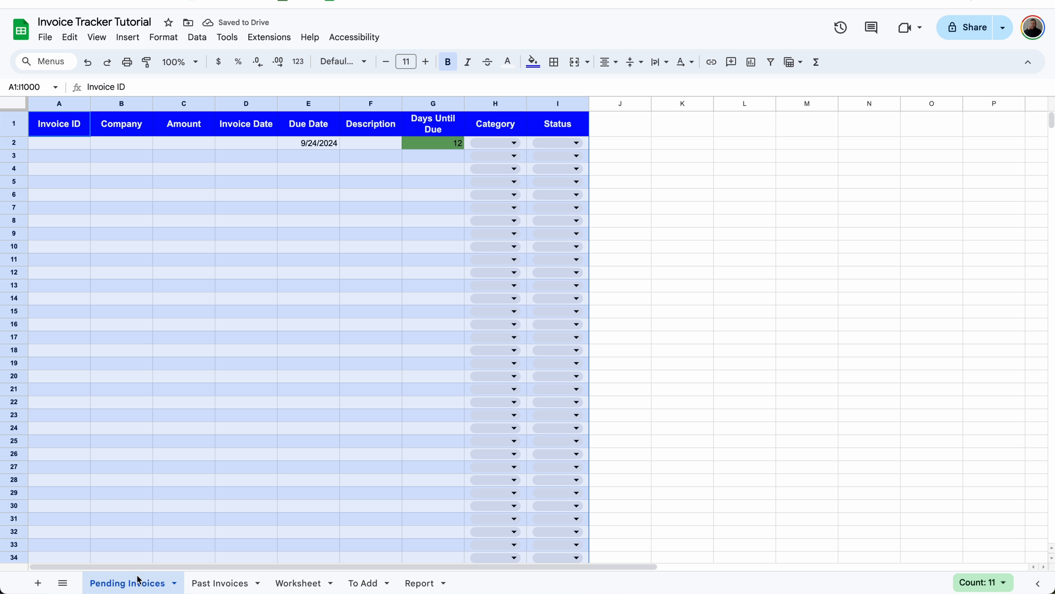
pyautogui.click(75, 141)
pyautogui.write('123')
pyautogui.press('Return')
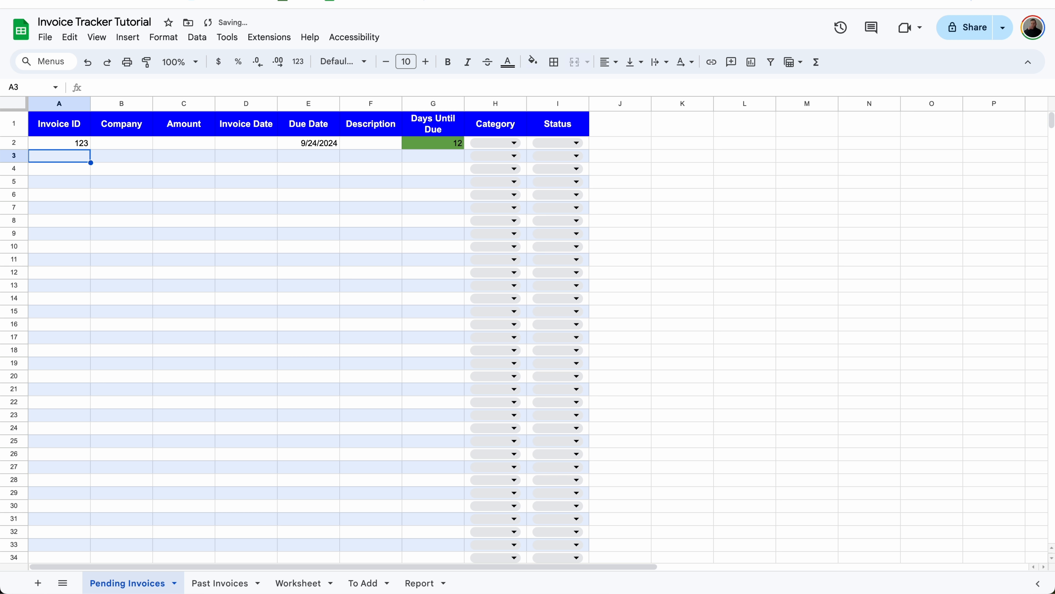
pyautogui.click(364, 581)
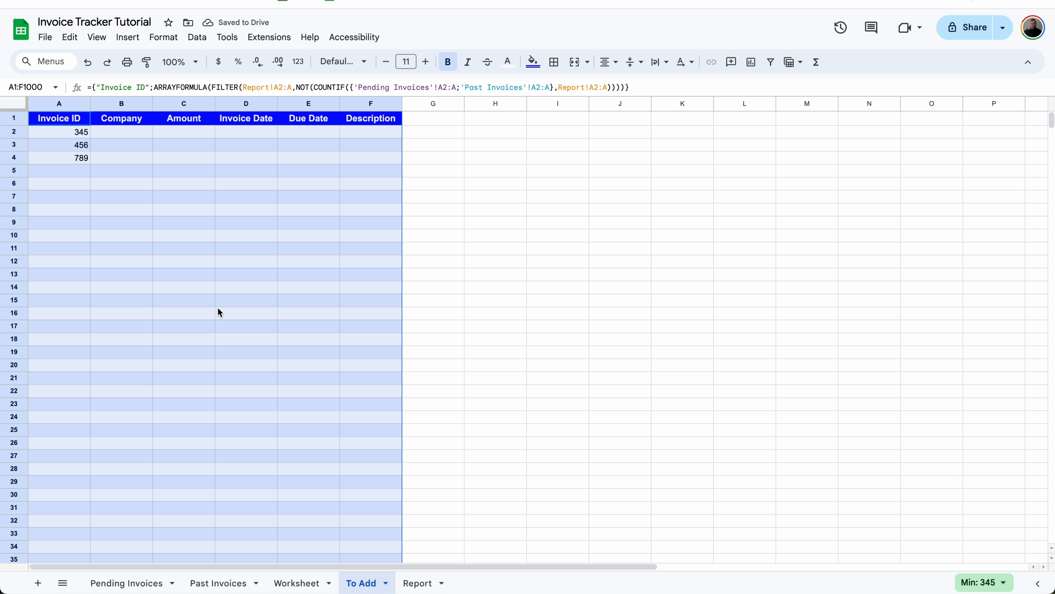
pyautogui.click(85, 137)
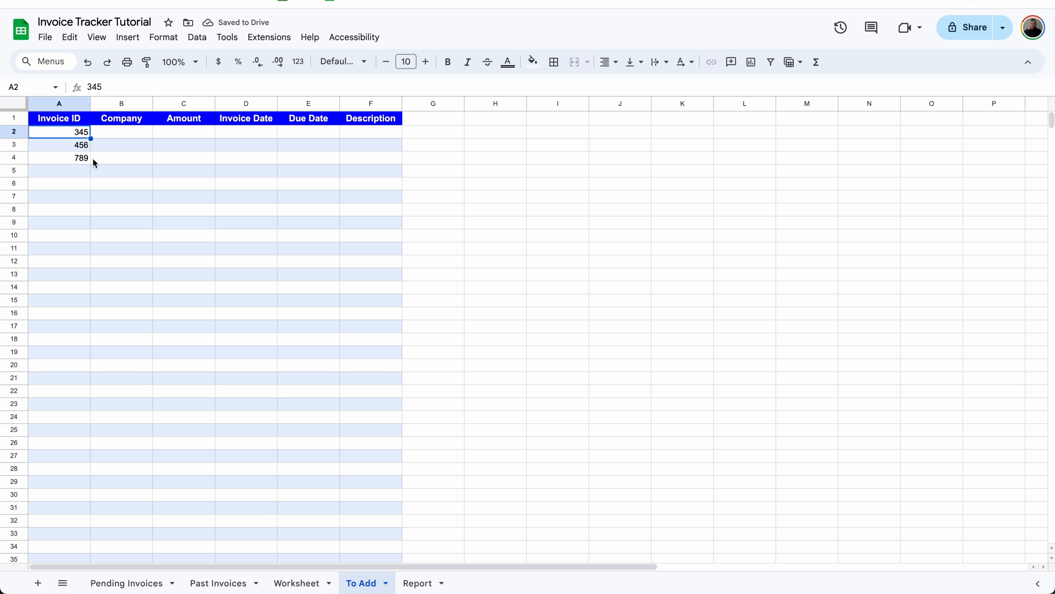
# Step: Enter invoice ID 789 in cell A2 of Past Invoices and check the To Add list again
pyautogui.click(218, 583)
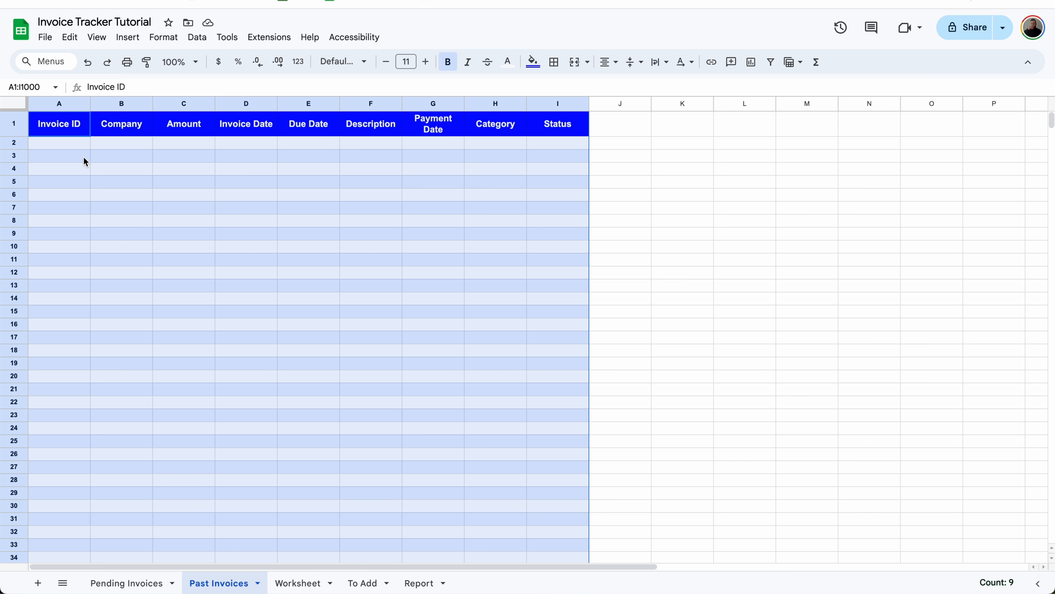
pyautogui.click(78, 145)
pyautogui.write('789')
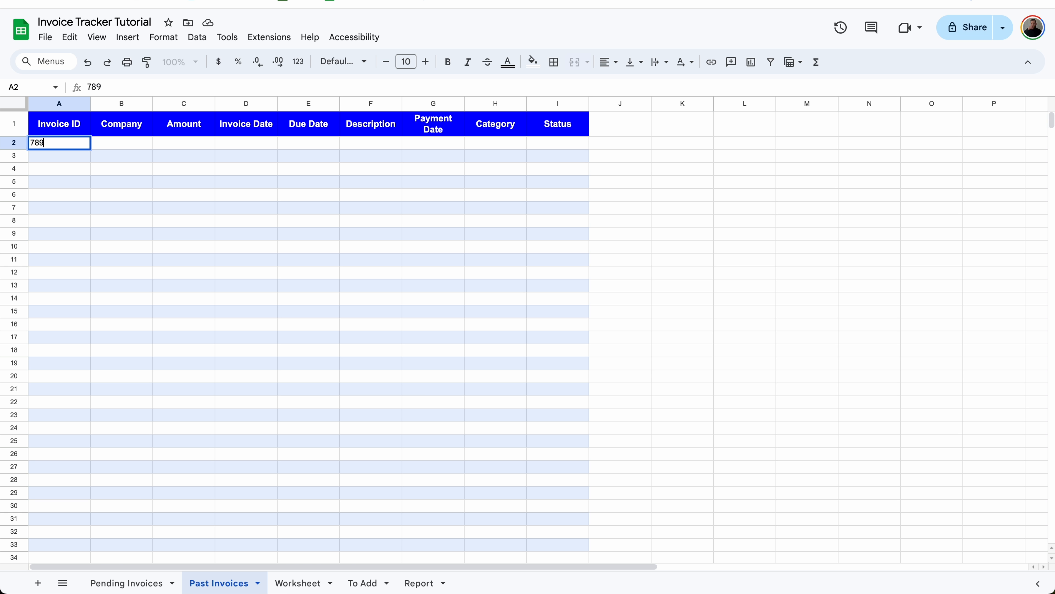
pyautogui.press('Return')
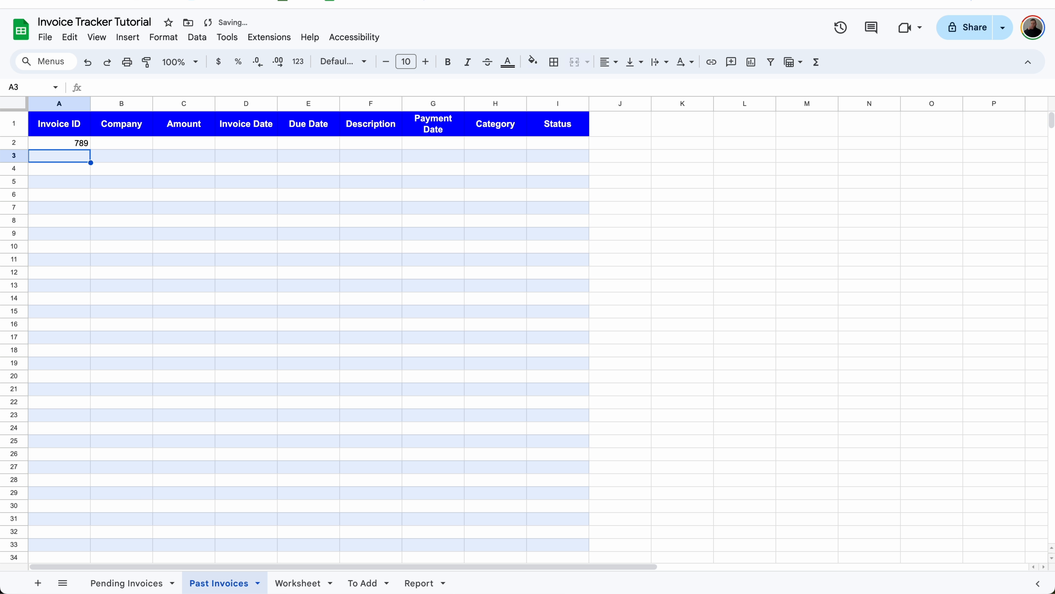
pyautogui.click(356, 582)
pyautogui.click(170, 207)
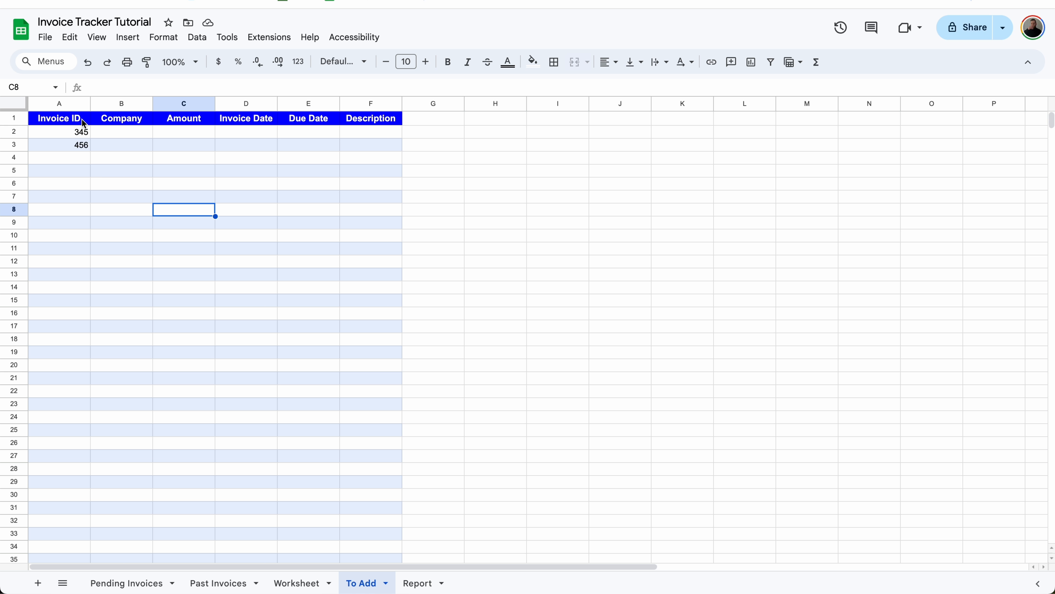
# Step: Fill the Company column of the Report sheet's four invoices with Test1, Test 2, Test 3 and Test 4
pyautogui.click(428, 583)
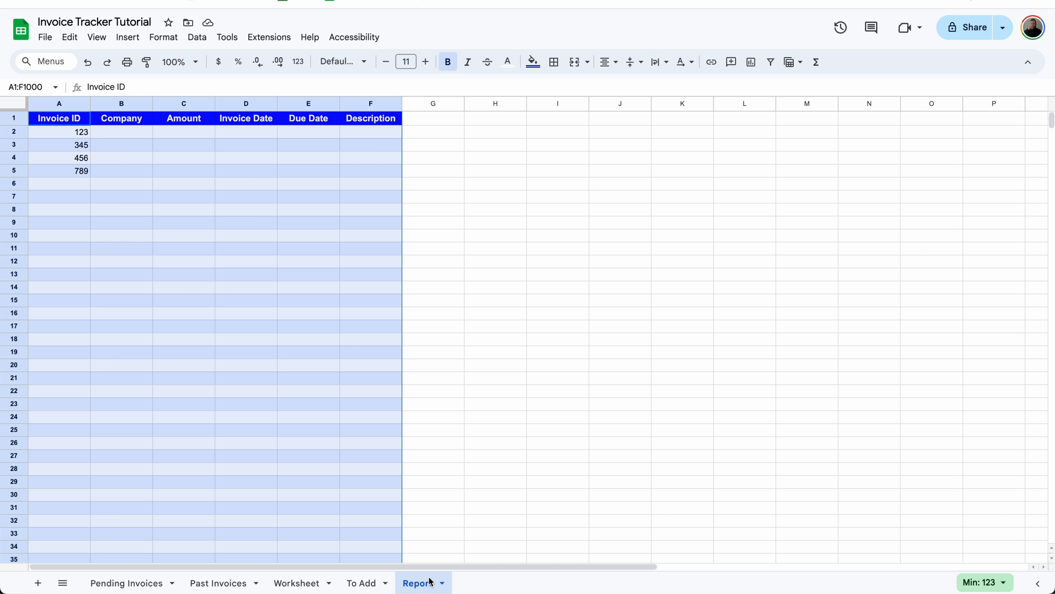
pyautogui.click(122, 132)
pyautogui.write('Test1')
pyautogui.press('Return')
pyautogui.write('Test 2')
pyautogui.press('Return')
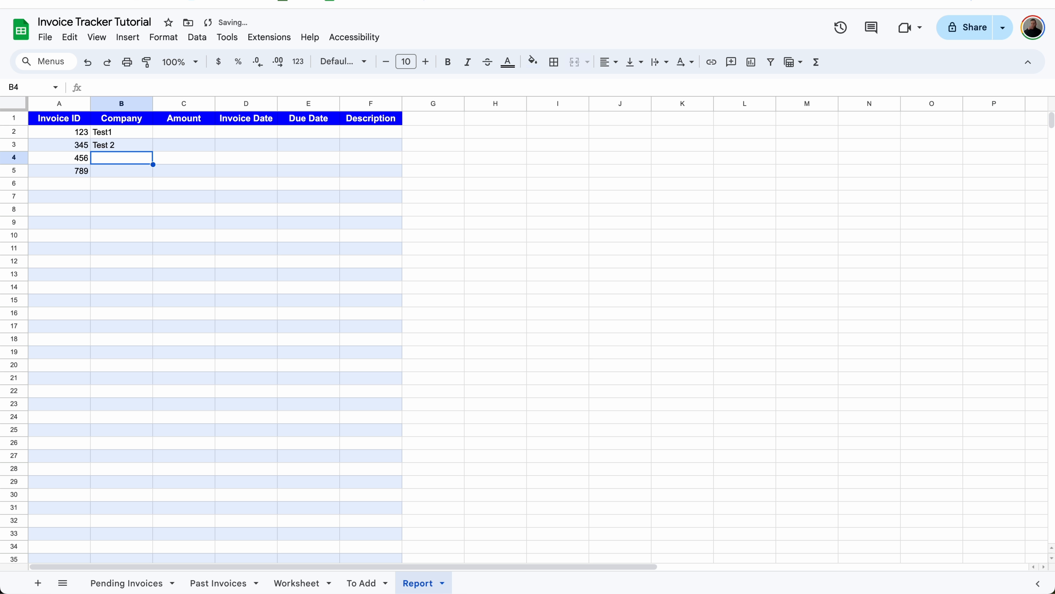
pyautogui.write('Test 3')
pyautogui.press('Return')
pyautogui.write('Test 4')
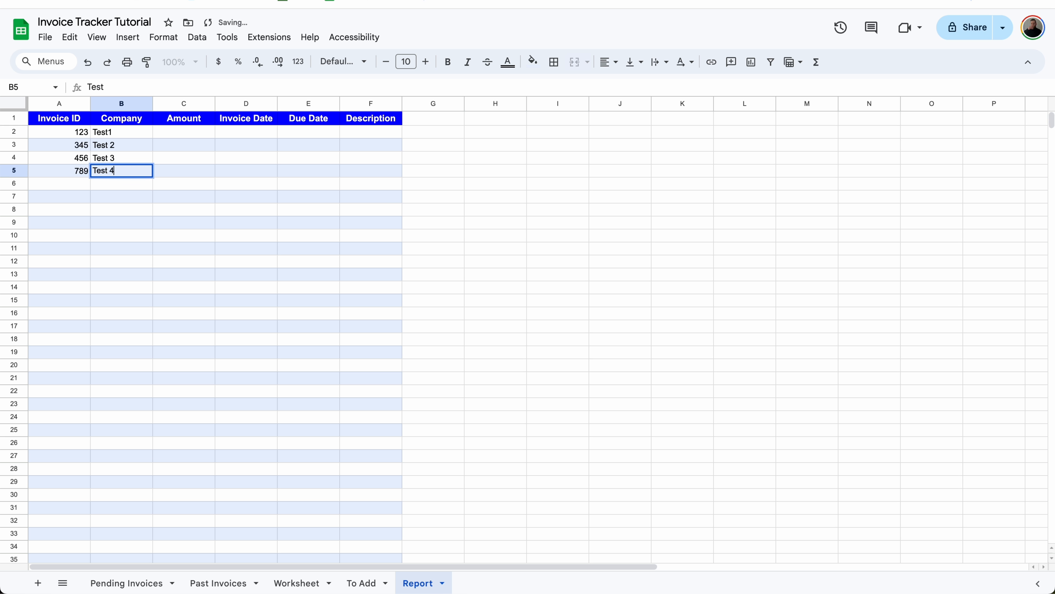
pyautogui.press('Tab')
# Step: Enter the amounts 100, 200, 300 and 400 in C2 to C5 of the Report sheet and format the Amount column as currency
pyautogui.click(194, 132)
pyautogui.write('100')
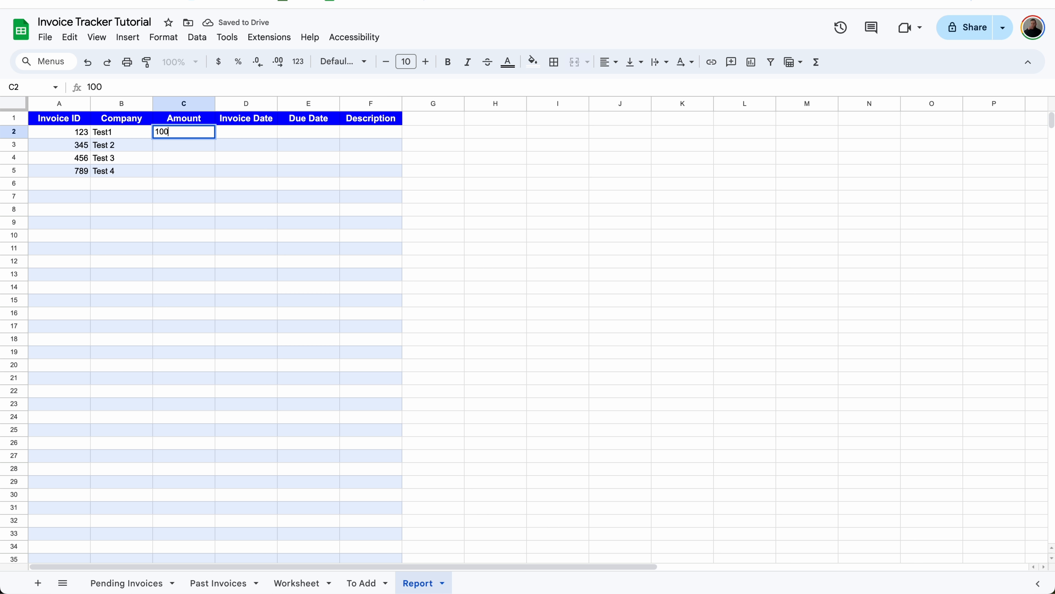
pyautogui.press('Return')
pyautogui.click(184, 103)
pyautogui.click(219, 62)
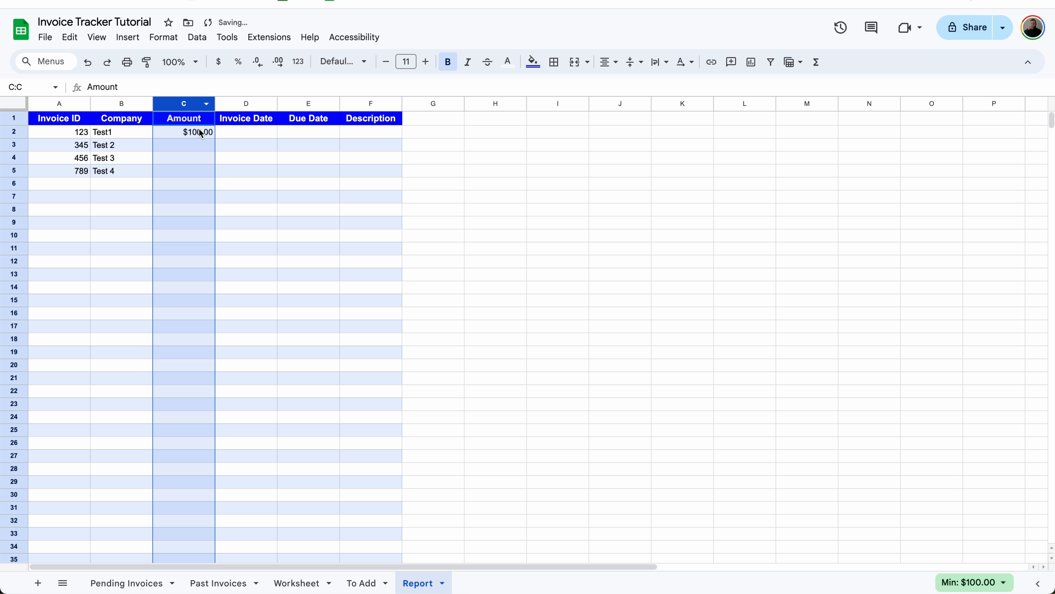
pyautogui.click(189, 147)
pyautogui.write('200')
pyautogui.press('Return')
pyautogui.write('300')
pyautogui.press('Return')
pyautogui.write('400')
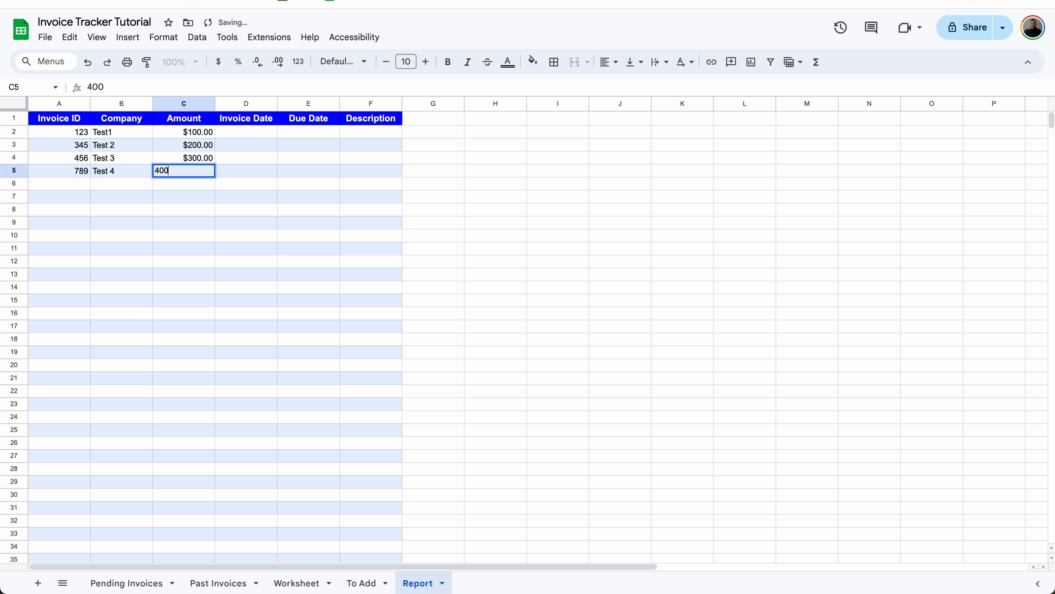
# Step: Enter the invoice dates 12/1/2024, 10/5/2024, 9/30/2024 and 11/3/2024 in cells D2 to D5 of the Report sheet
pyautogui.click(252, 133)
pyautogui.write('12/1/2024')
pyautogui.press('Return')
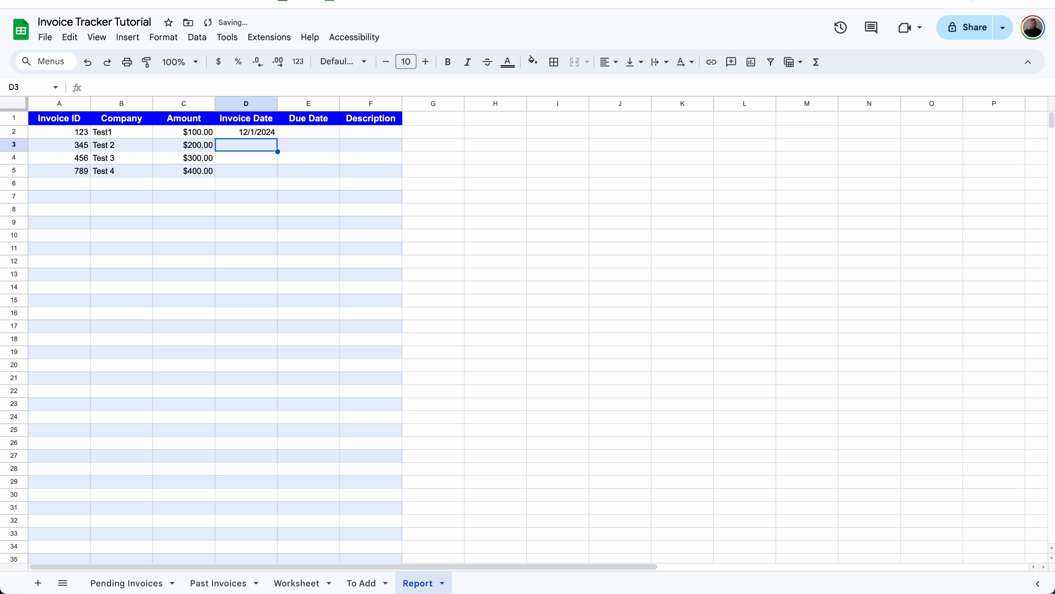
pyautogui.write('8')
pyautogui.press('BackSpace')
pyautogui.write('10/5/2024')
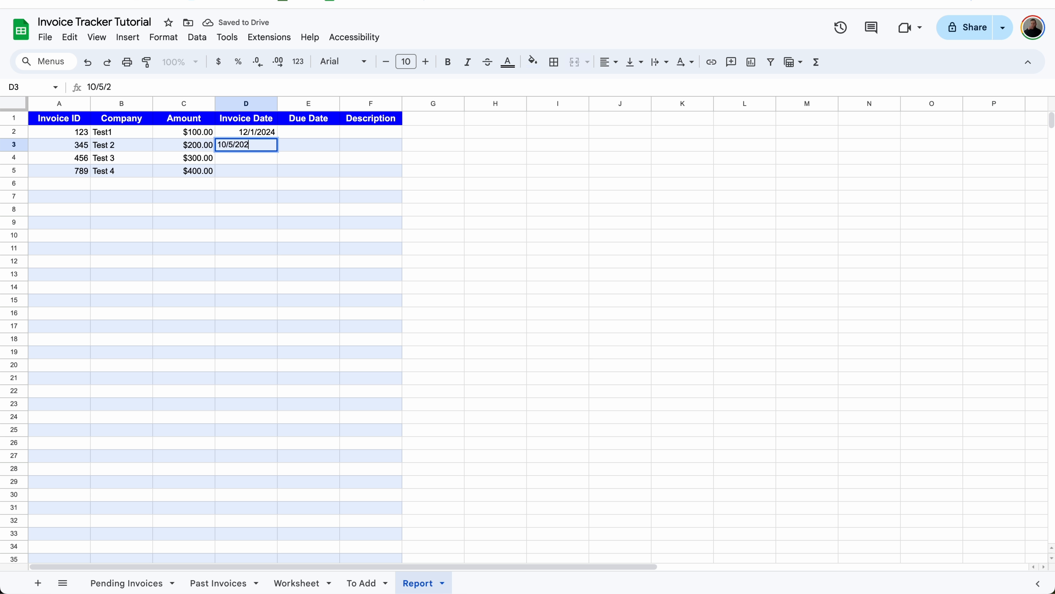
pyautogui.press('Return')
pyautogui.write('9/30/2024')
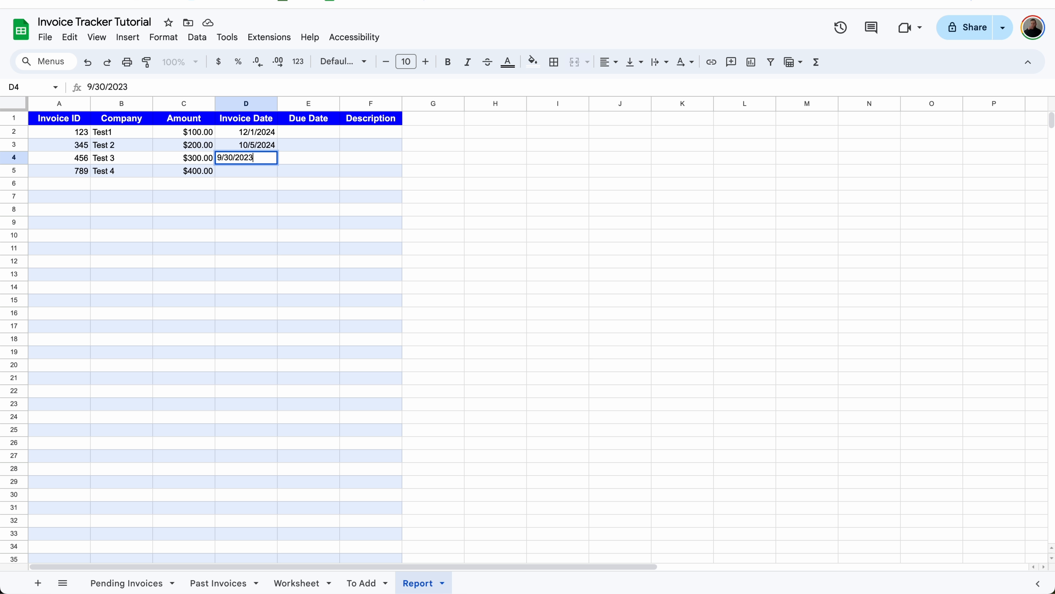
pyautogui.press('Return')
pyautogui.write('11/3/')
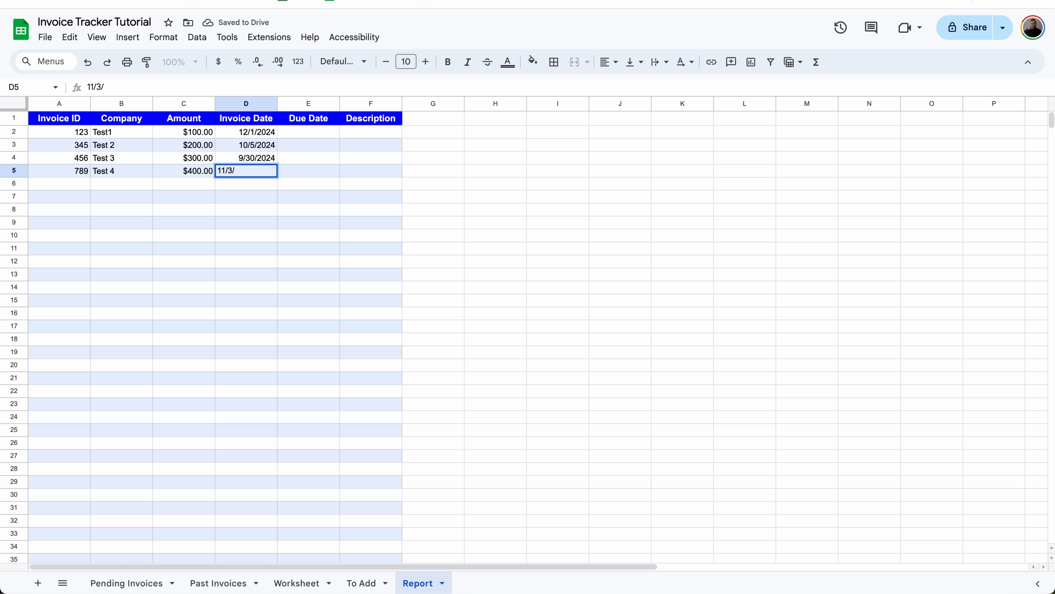
pyautogui.write('2024')
pyautogui.press('Return')
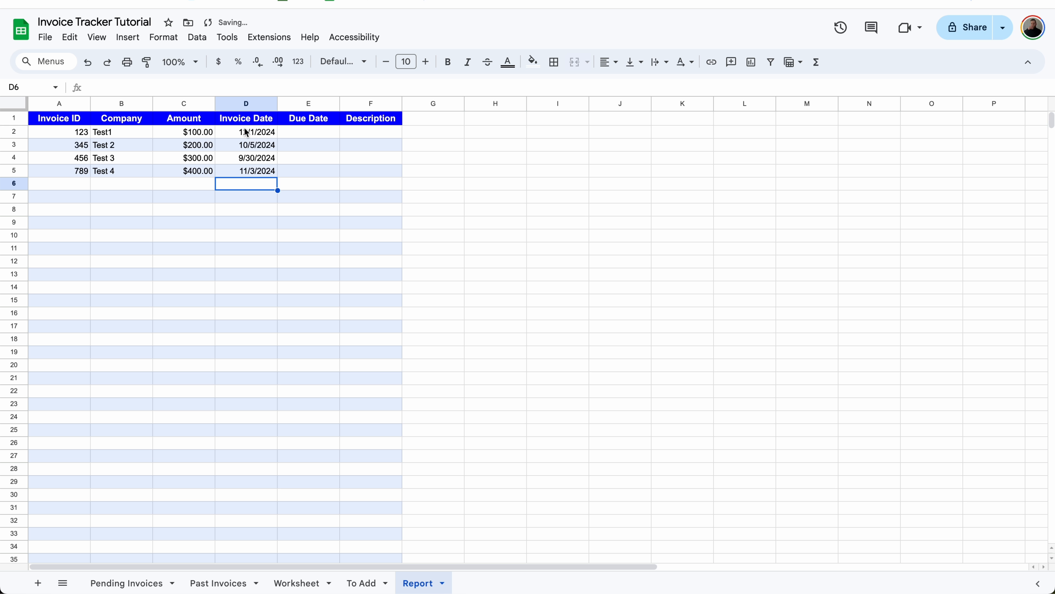
# Step: Calculate the due dates in the Report sheet with =D2+60 in cell E2 and fill the formula down to E5
pyautogui.click(314, 133)
pyautogui.write('=')
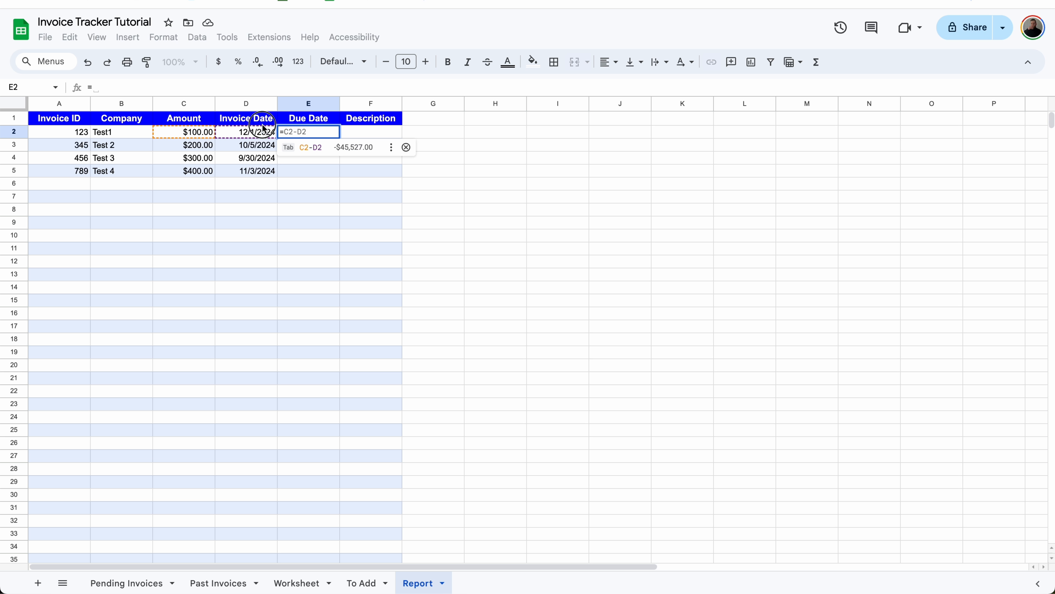
pyautogui.click(263, 135)
pyautogui.write('+60')
pyautogui.press('Return')
pyautogui.click(351, 220)
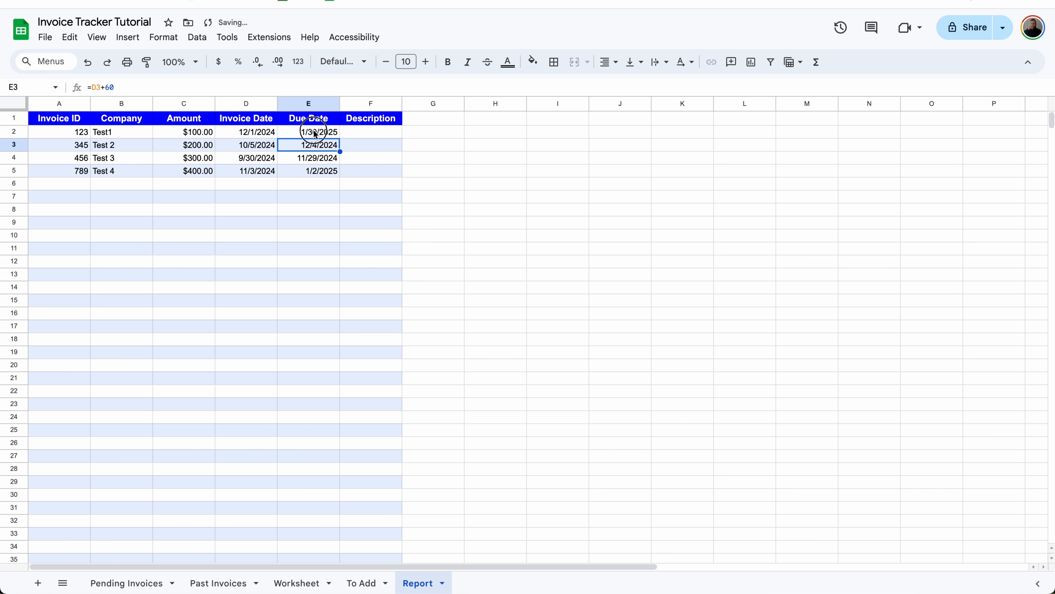
pyautogui.click(315, 133)
pyautogui.click(348, 155)
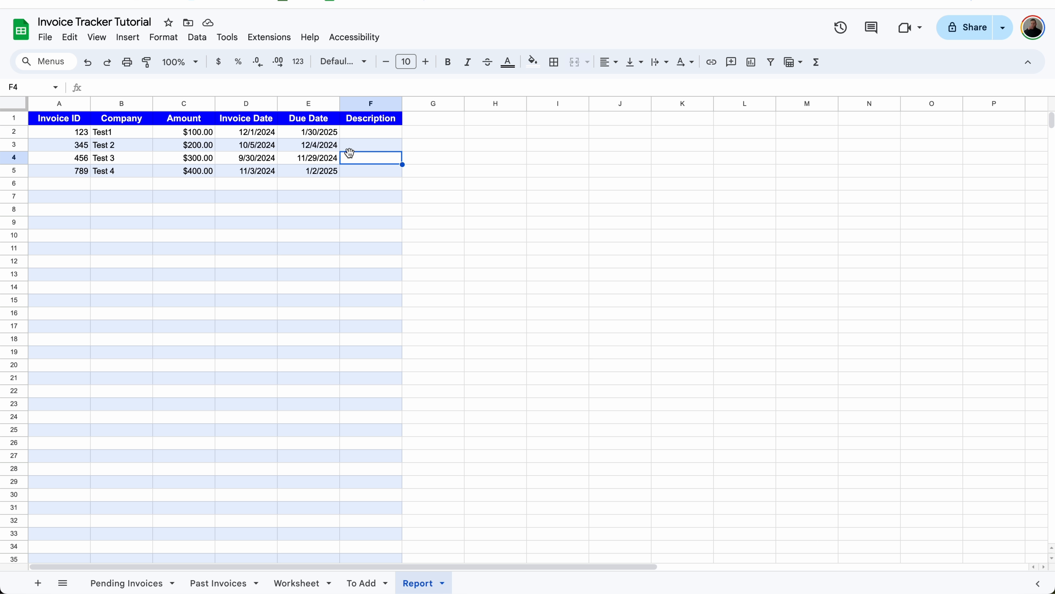
# Step: Start a formula in cell B1 of the To Add sheet with ={"Company";ARRAYFORMULA(XLOOKUP(
pyautogui.click(365, 583)
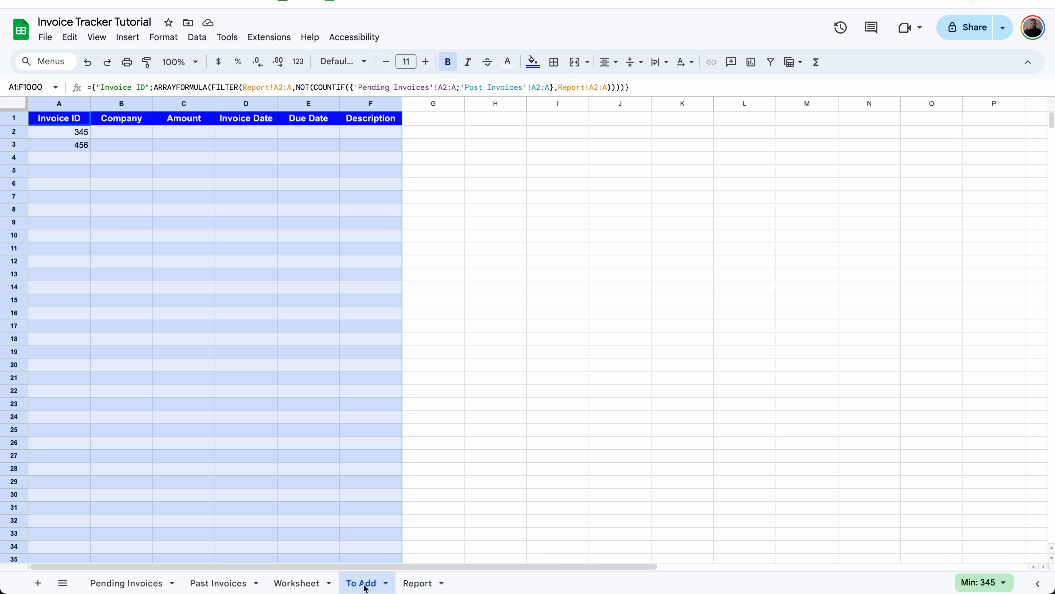
pyautogui.click(137, 213)
pyautogui.click(115, 121)
pyautogui.write('=')
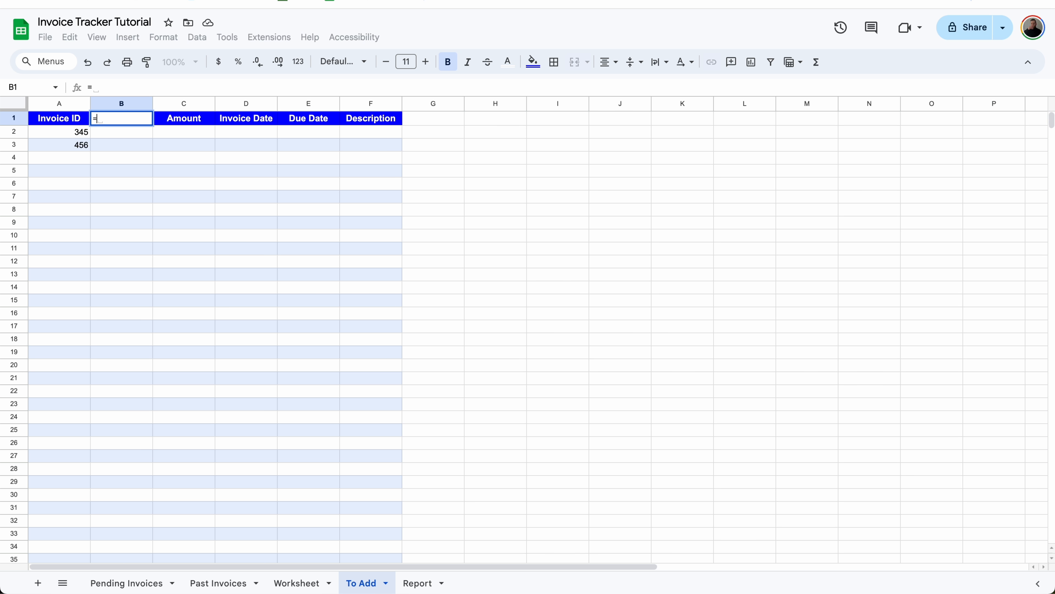
pyautogui.write('{"Compan')
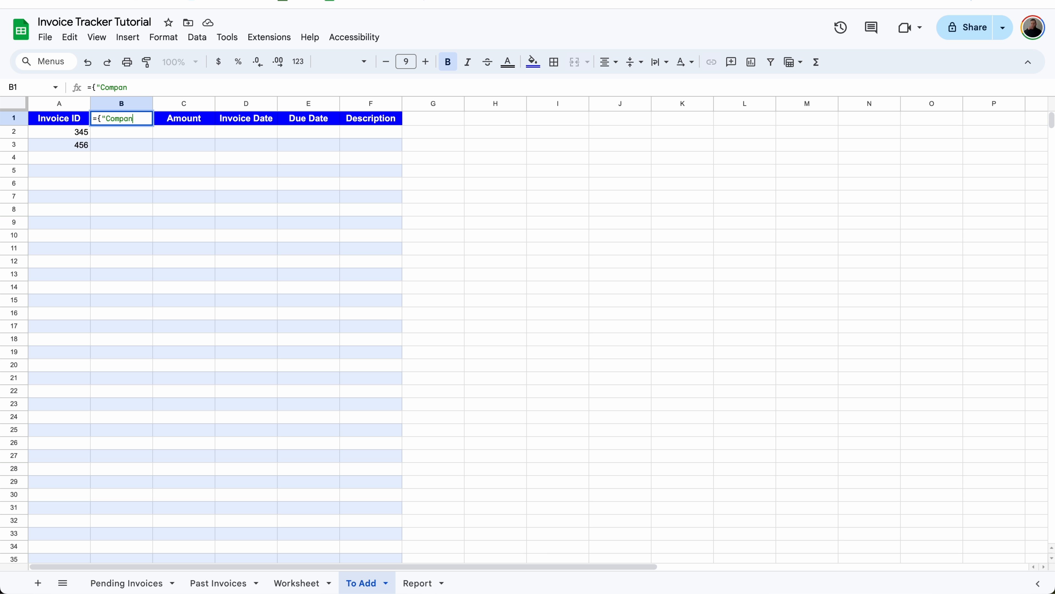
pyautogui.write('y";ARRAYFORMULA')
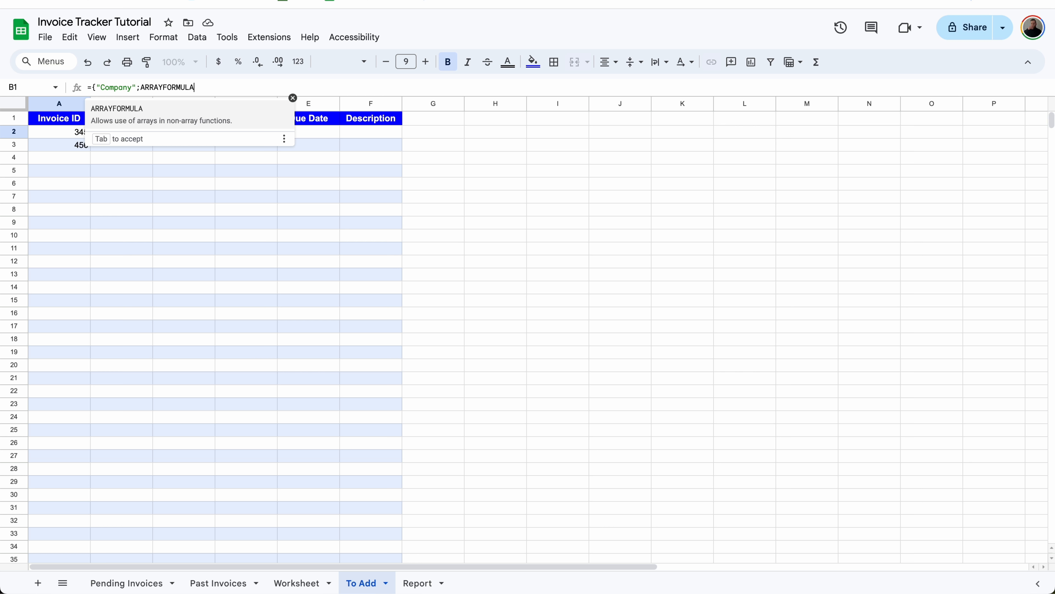
pyautogui.write('(X')
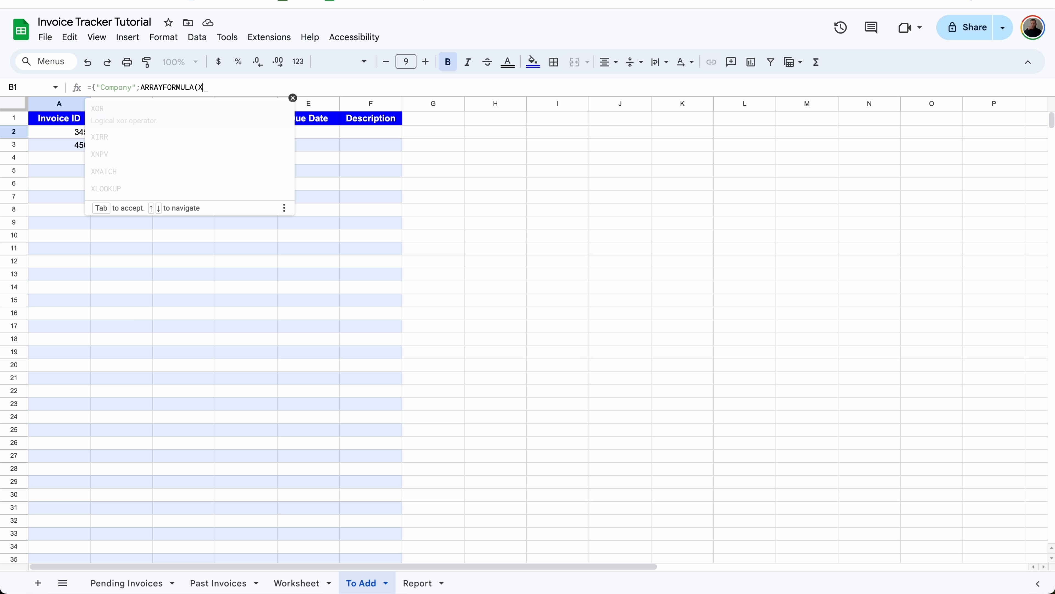
pyautogui.write('look')
pyautogui.press('Tab')
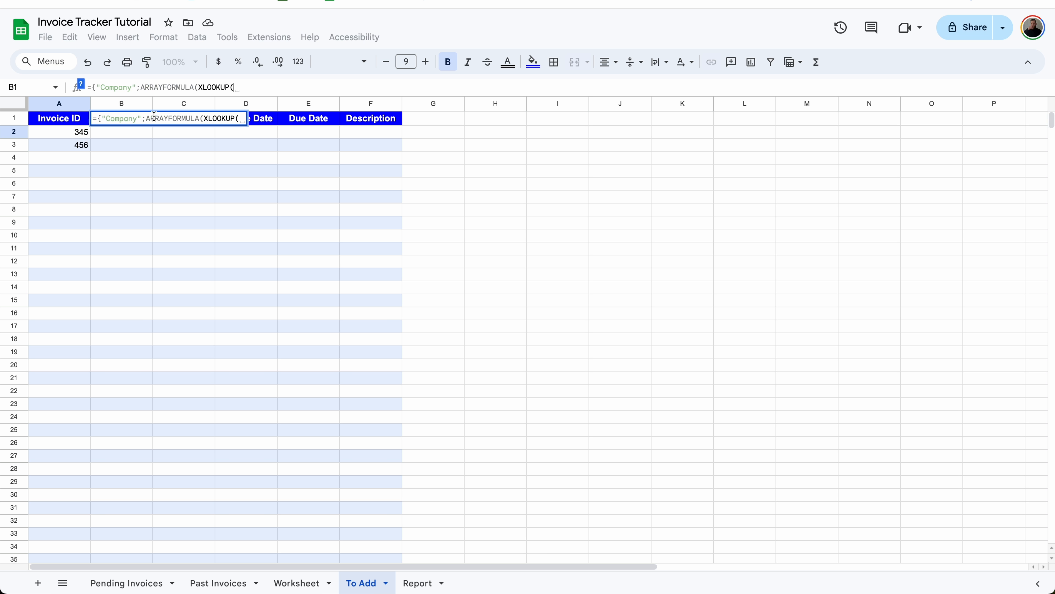
# Step: Set the XLOOKUP search key to A2:A and its lookup range to Report!A2:A
pyautogui.click(83, 134)
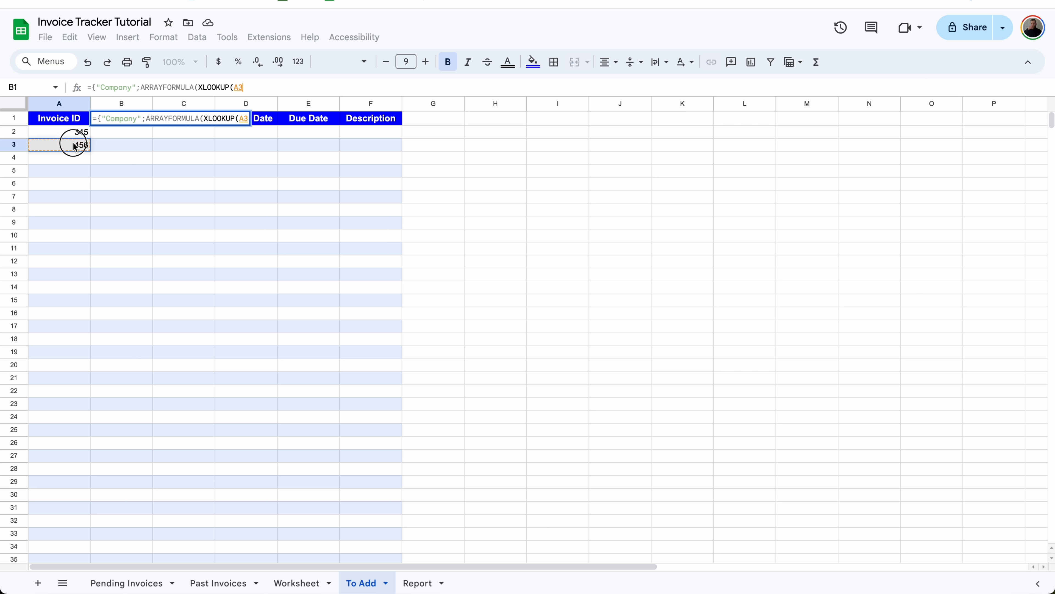
pyautogui.moveTo(81, 136); pyautogui.dragTo(72, 177)
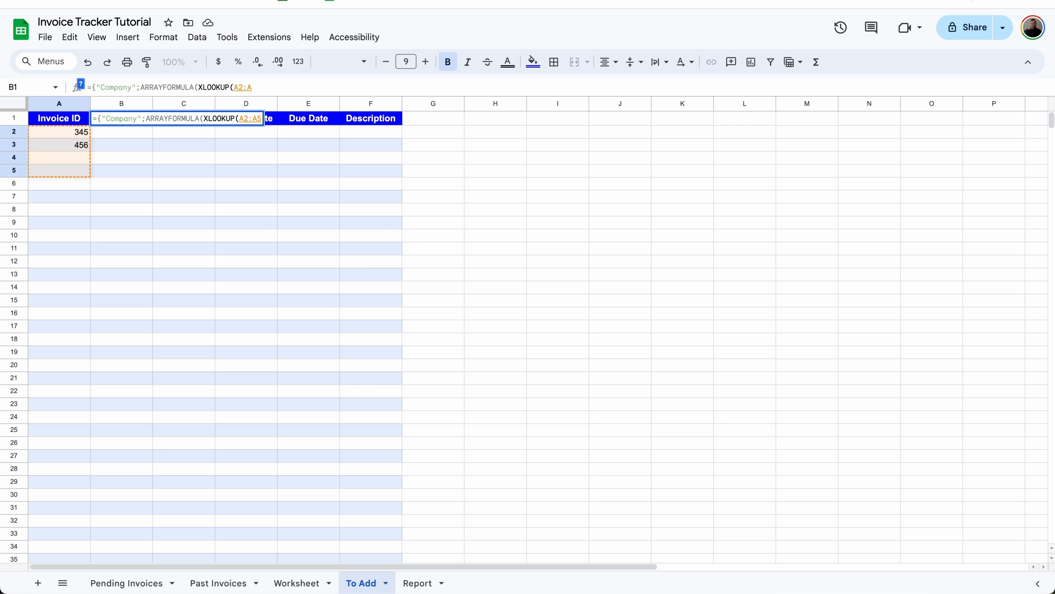
pyautogui.press('BackSpace')
pyautogui.write(',')
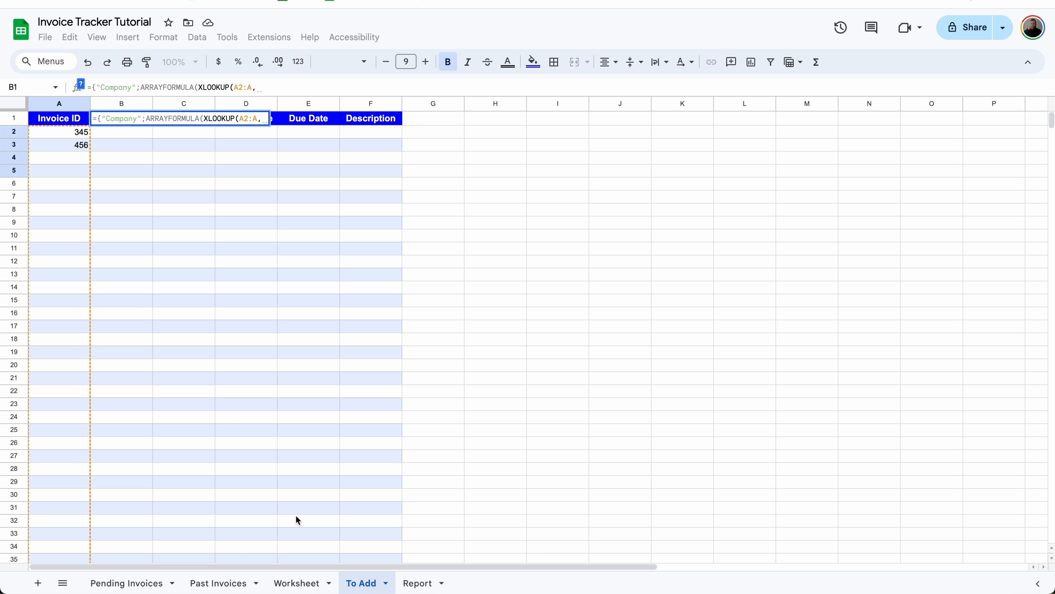
pyautogui.click(416, 578)
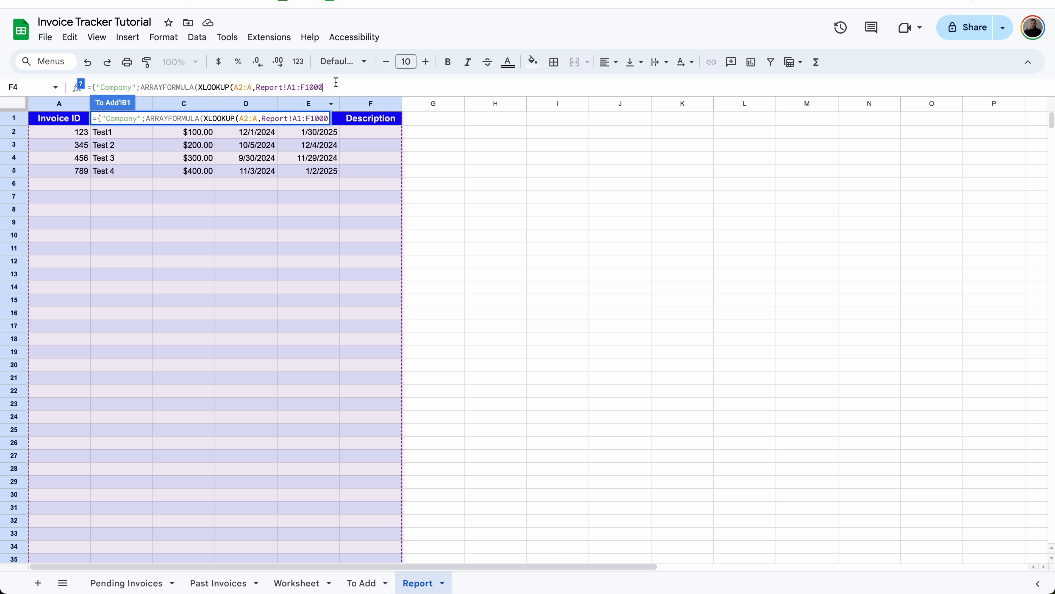
pyautogui.moveTo(330, 87); pyautogui.dragTo(254, 85)
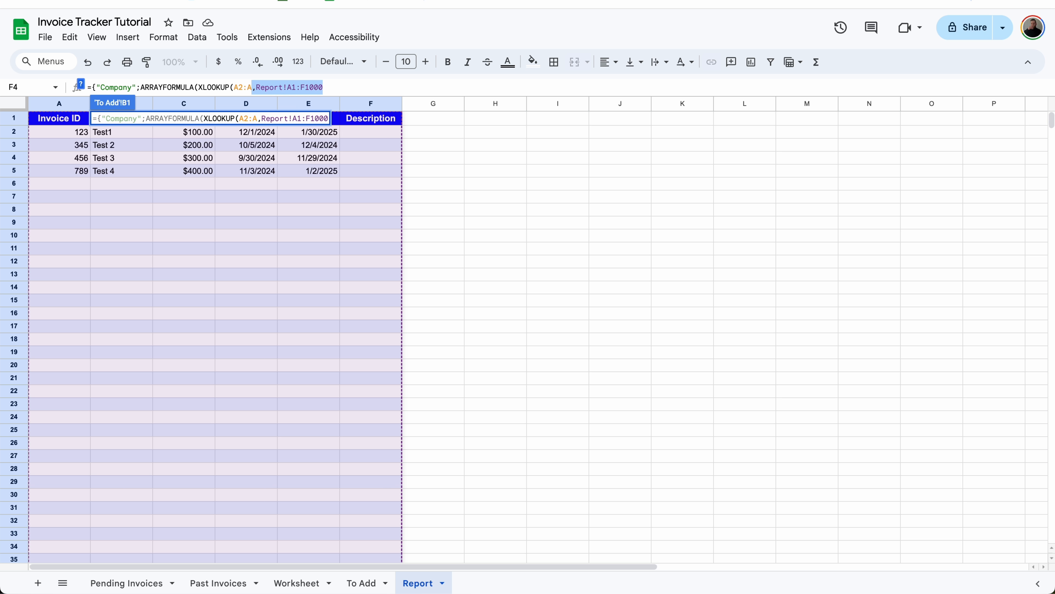
pyautogui.press('BackSpace')
pyautogui.moveTo(83, 134); pyautogui.dragTo(68, 189)
pyautogui.press('BackSpace')
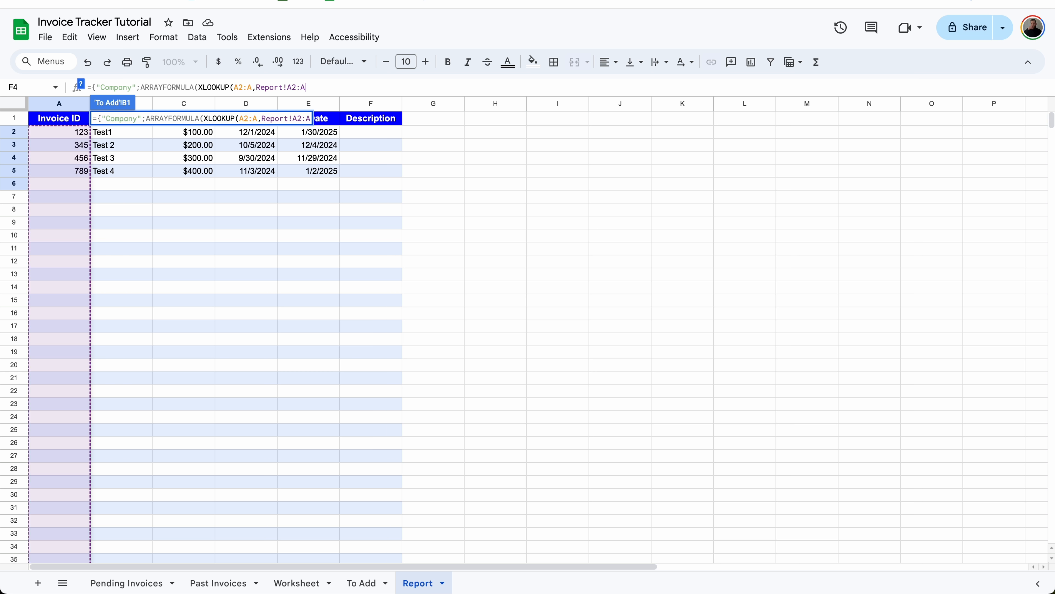
# Step: Set the XLOOKUP result range to Report!B2:B, then close and enter the Company formula
pyautogui.write(',')
pyautogui.moveTo(130, 135); pyautogui.dragTo(116, 242)
pyautogui.press('BackSpace')
pyautogui.press('BackSpace')
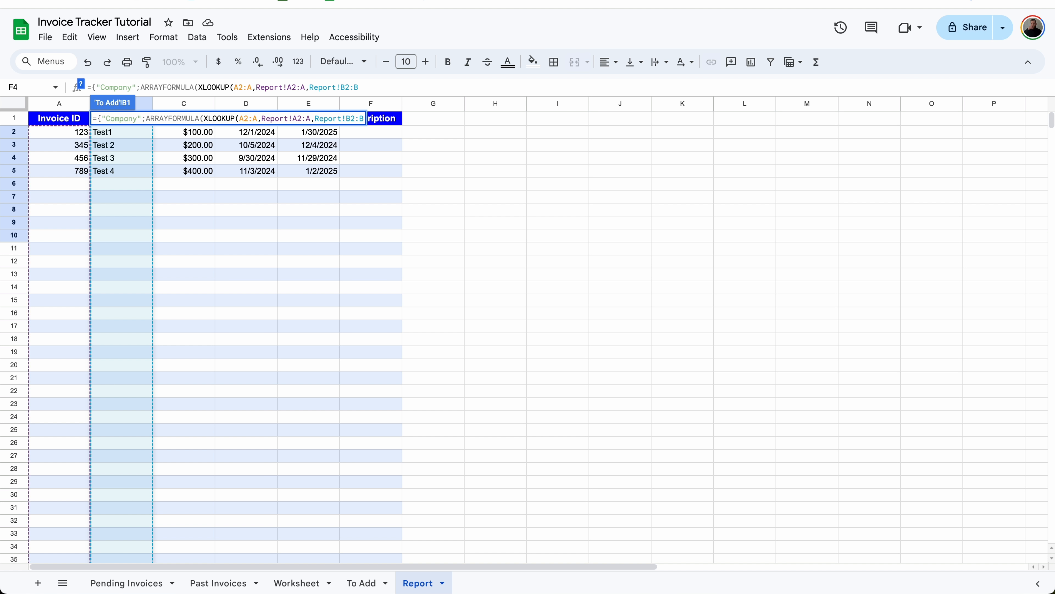
pyautogui.write('))')
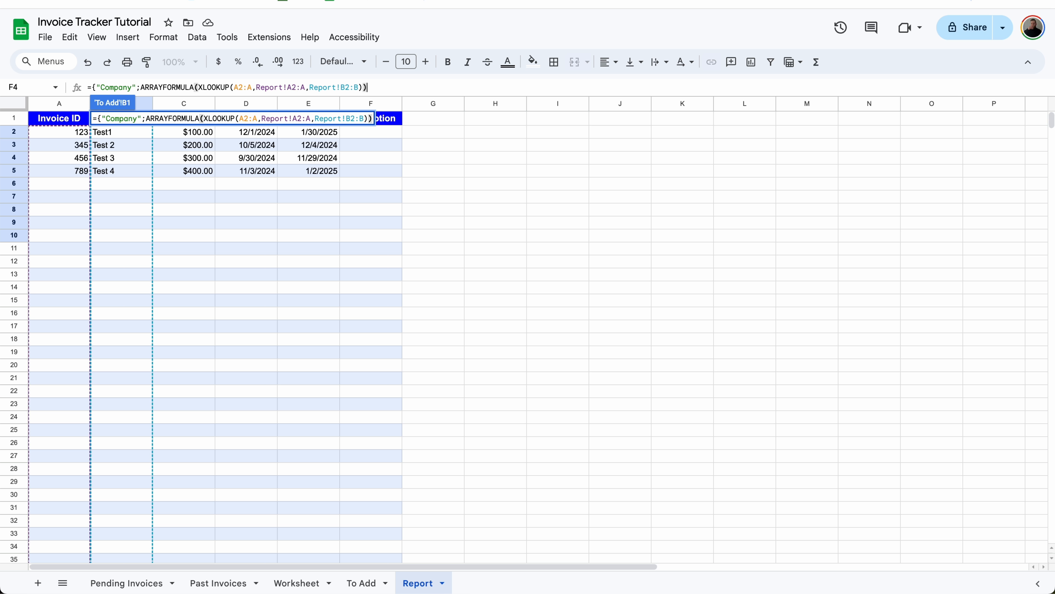
pyautogui.press('Return')
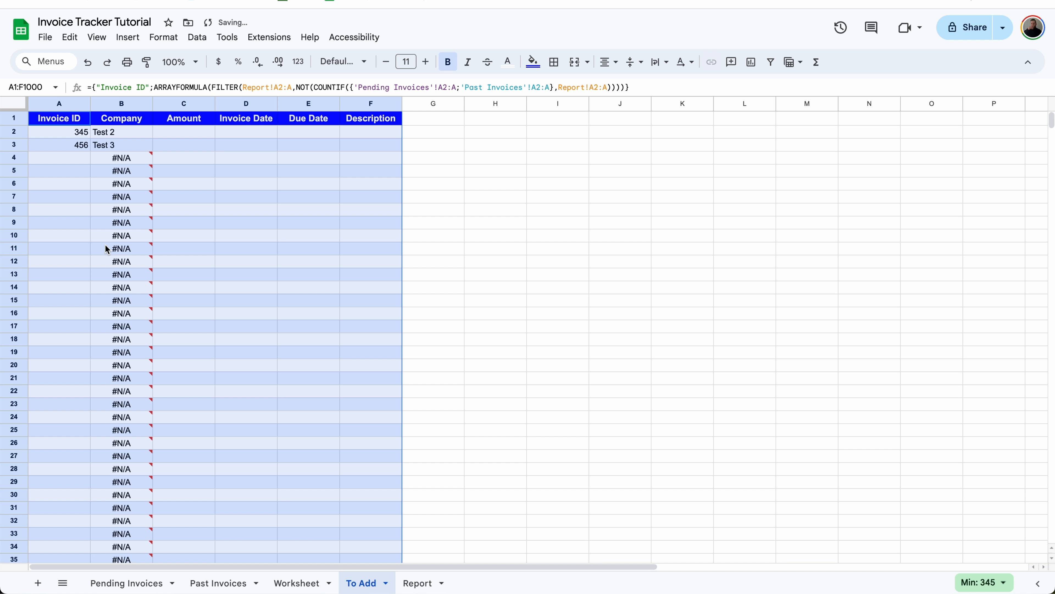
# Step: Add an empty missing-value argument after Report!B2:B in the XLOOKUP formula of cell B1
pyautogui.click(132, 133)
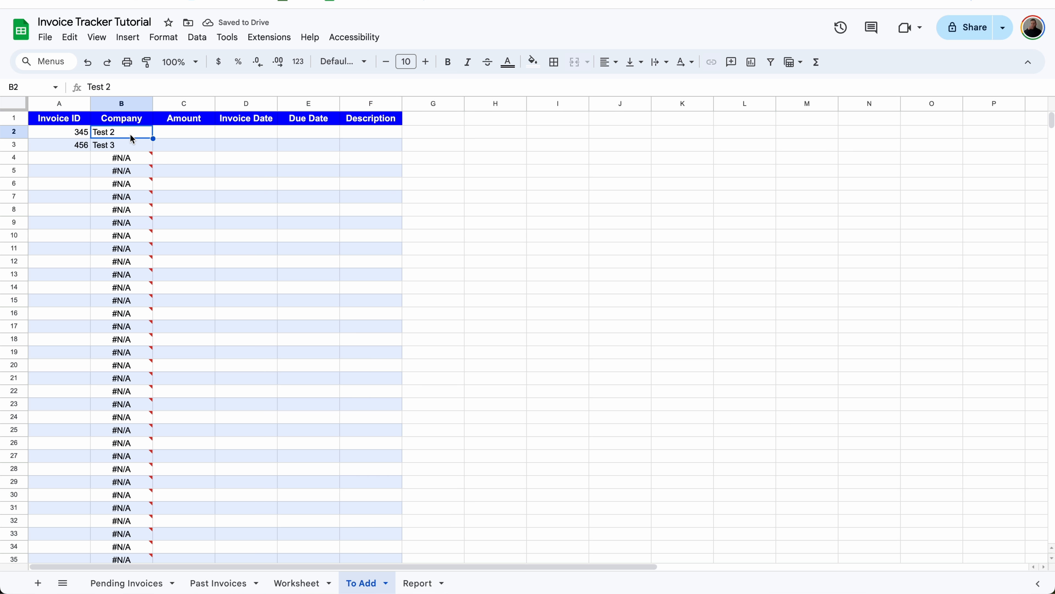
pyautogui.click(134, 119)
pyautogui.click(357, 86)
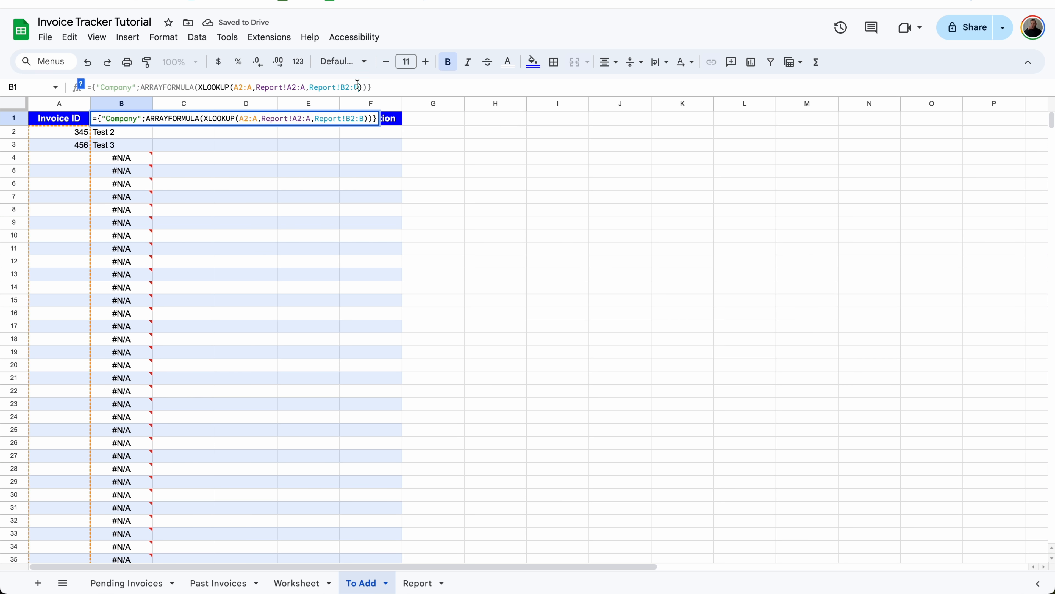
pyautogui.press('Return')
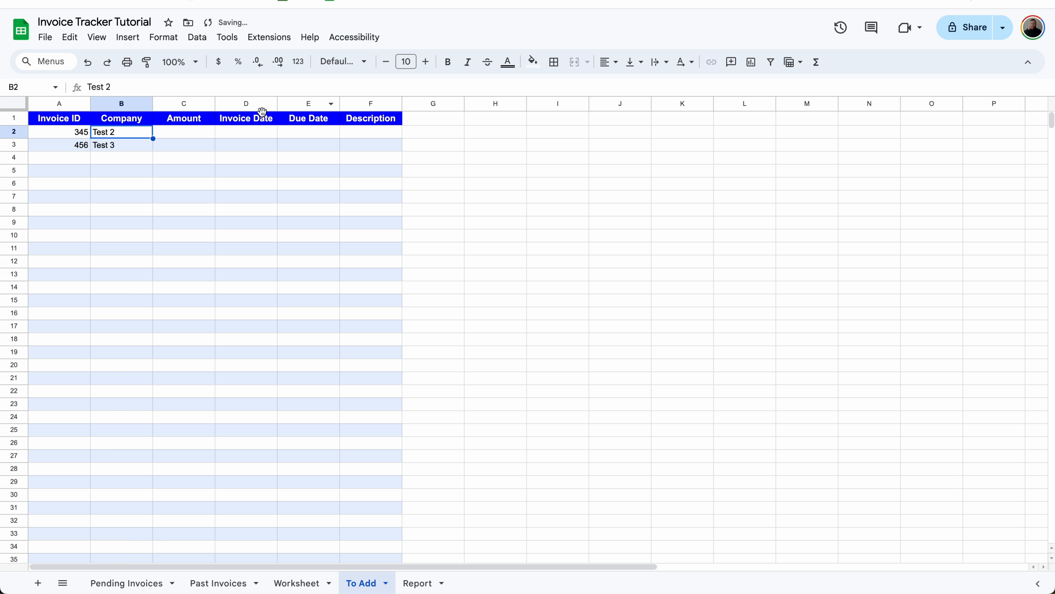
# Step: Make the search key and lookup range in the B1 formula absolute, as $A$2:$A and Report!$A$2:$A
pyautogui.click(129, 122)
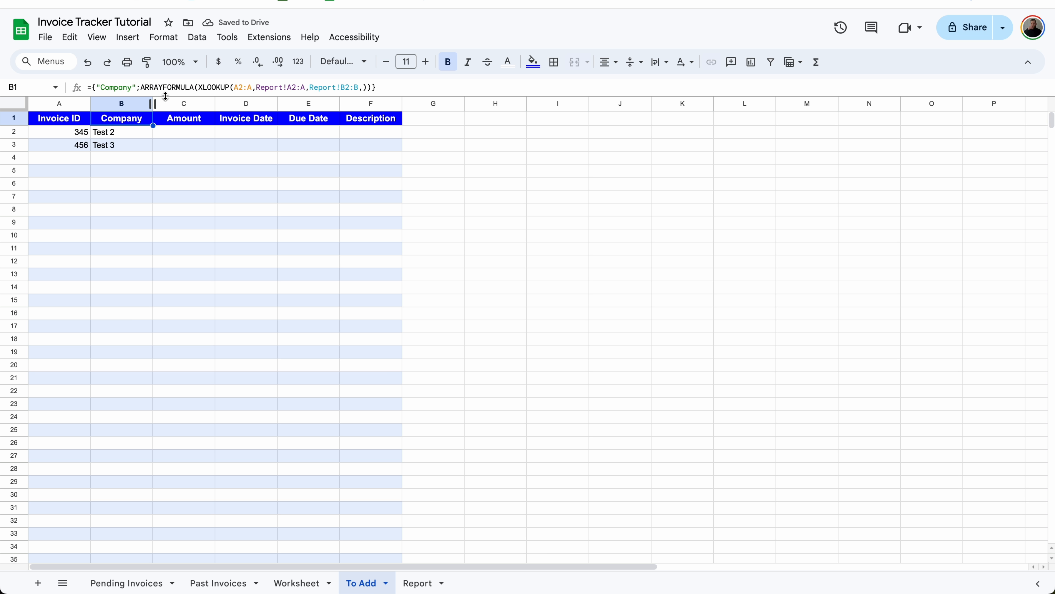
pyautogui.click(248, 87)
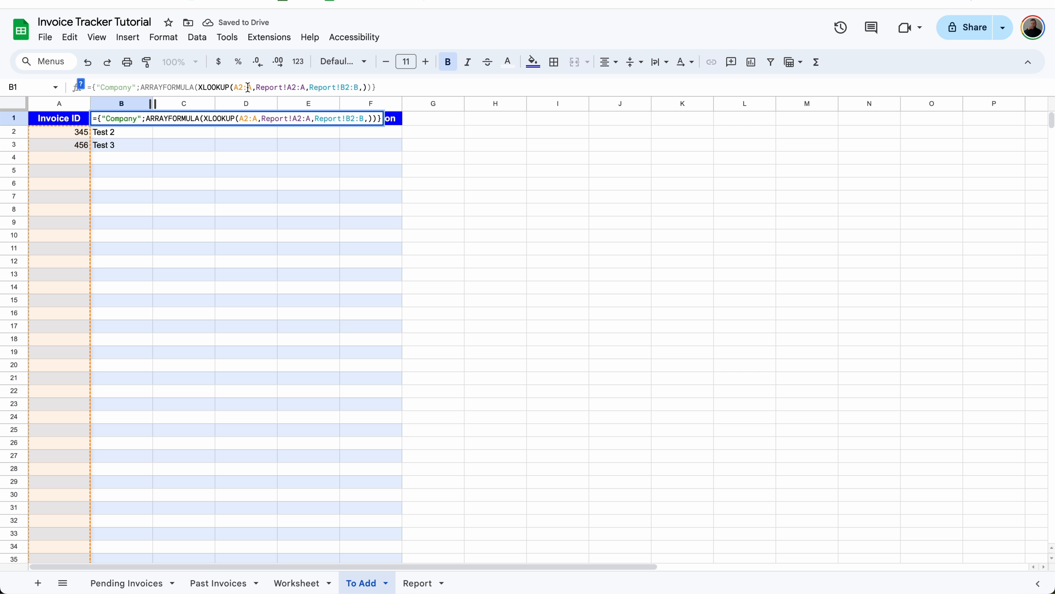
pyautogui.press('F4')
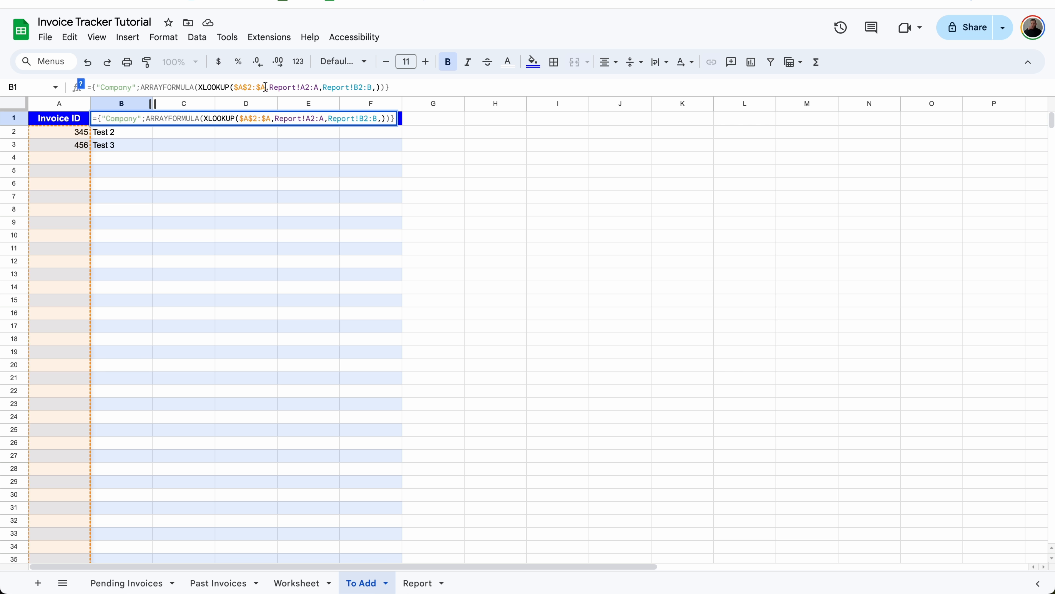
pyautogui.click(310, 87)
pyautogui.press('F4')
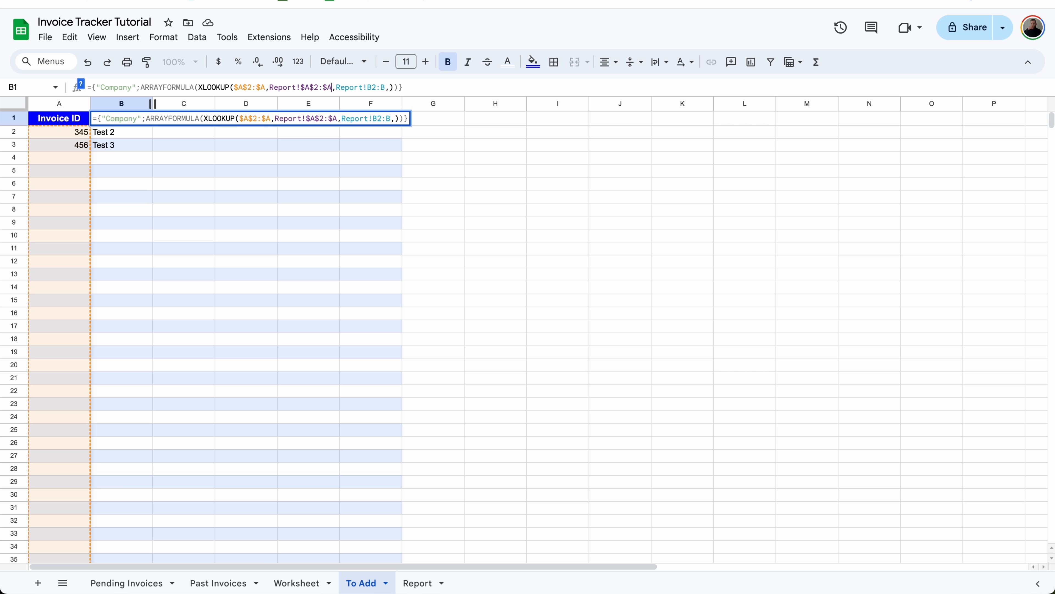
pyautogui.press('Return')
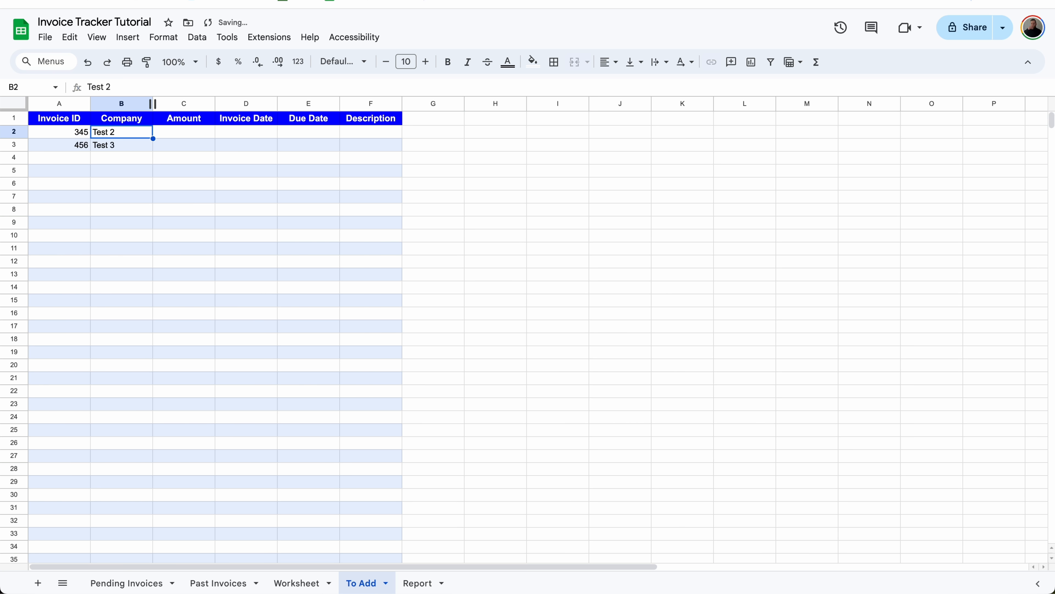
# Step: Fill the Company formula from cell B1 across into the Amount header cell C1 of the To Add sheet
pyautogui.click(141, 119)
pyautogui.moveTo(153, 125); pyautogui.dragTo(186, 128)
pyautogui.click(185, 120)
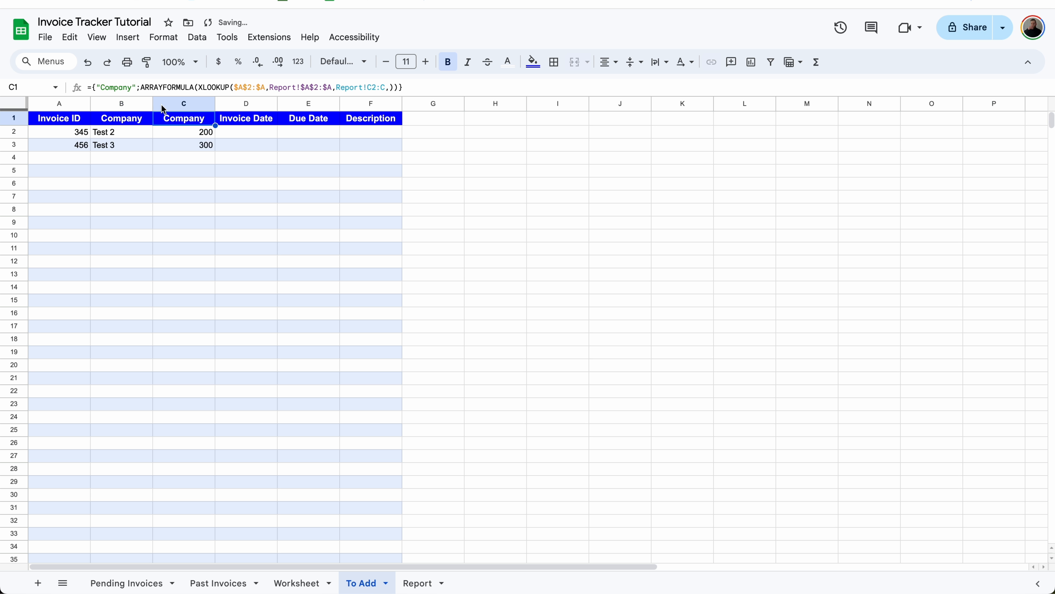
# Step: Change the heading text inside the C1 lookup formula to "Amount"
pyautogui.click(130, 87)
pyautogui.doubleClick(130, 87)
pyautogui.write('Amount')
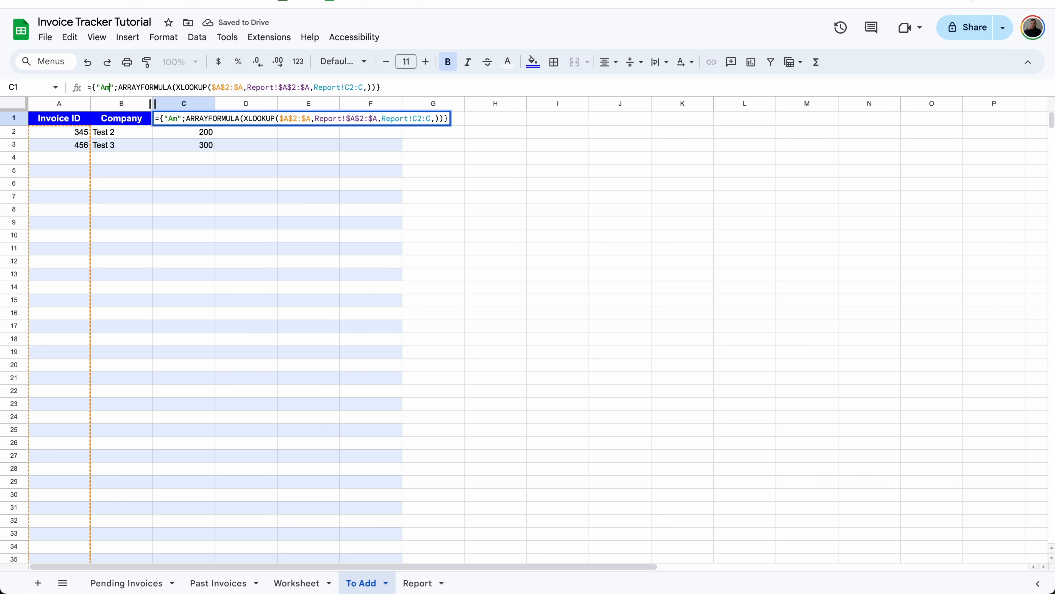
pyautogui.press('Return')
# Step: Copy the C1 lookup formula across to D1 and change its heading text to "Invoice Date"
pyautogui.click(212, 121)
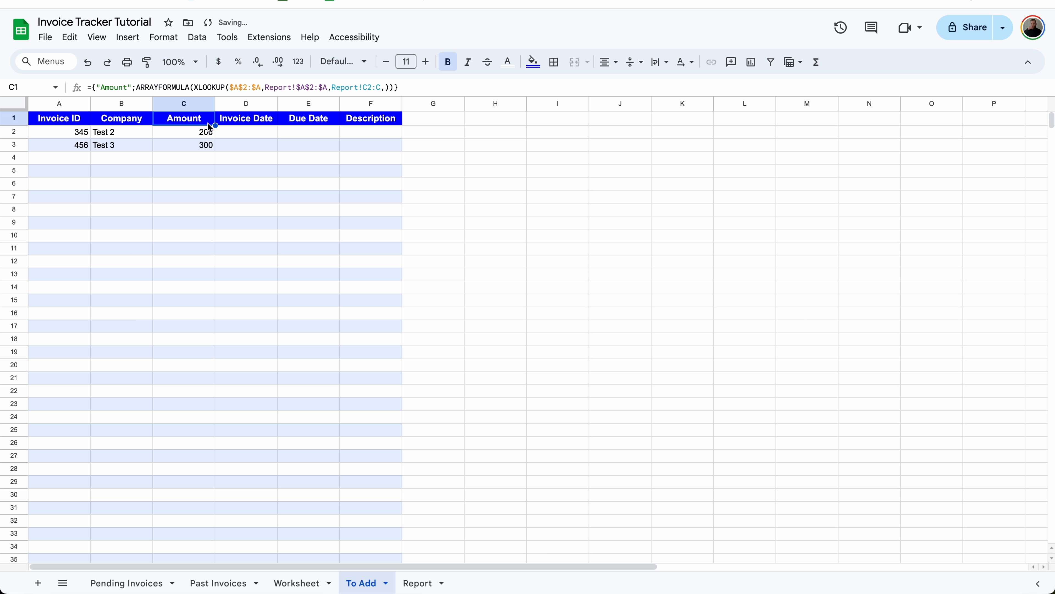
pyautogui.moveTo(215, 125); pyautogui.dragTo(235, 132)
pyautogui.click(235, 120)
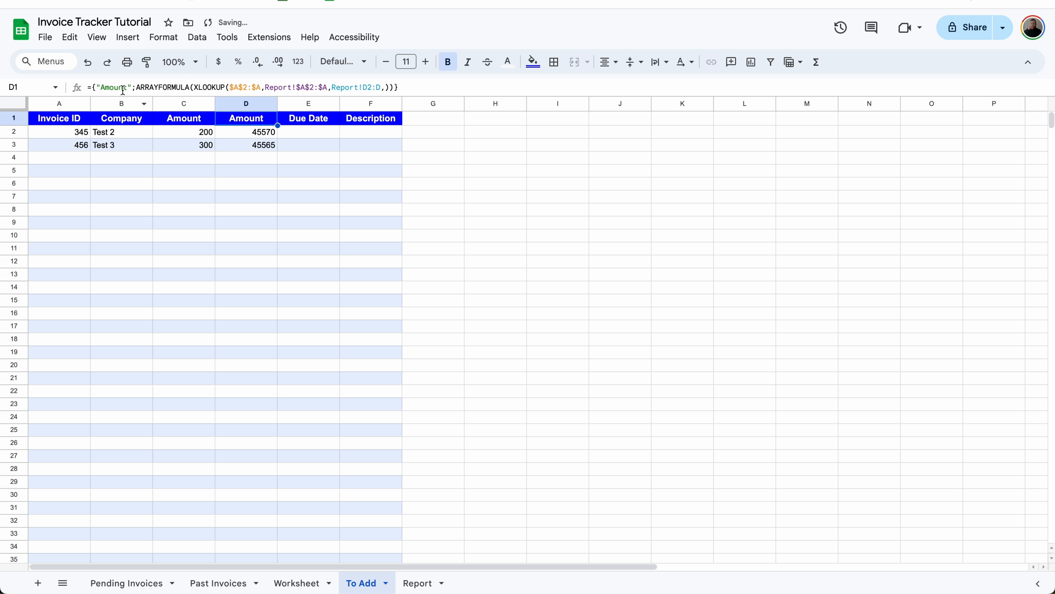
pyautogui.moveTo(128, 88); pyautogui.dragTo(102, 88)
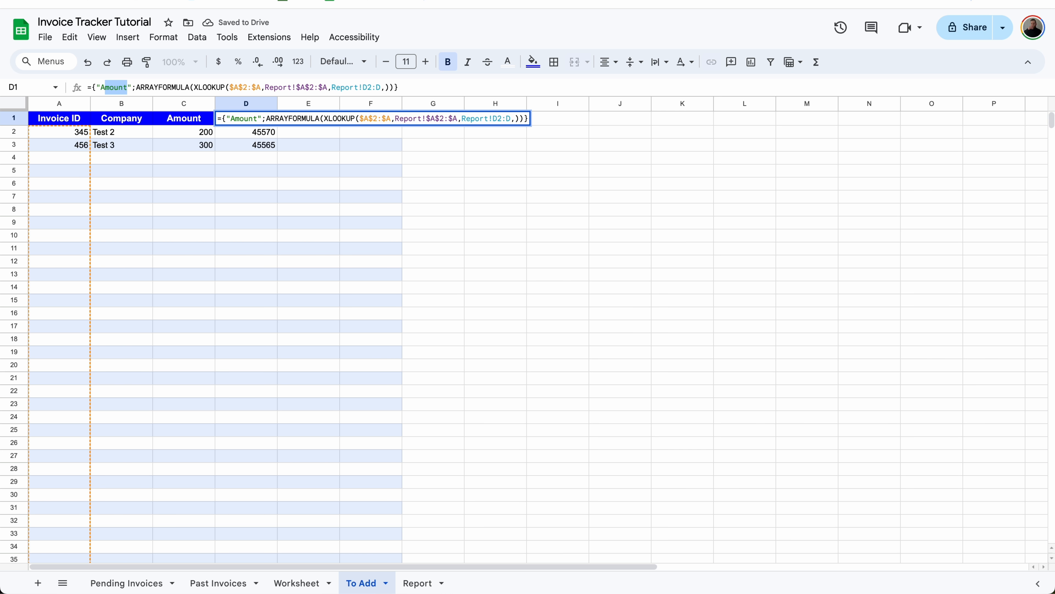
pyautogui.press('BackSpace')
pyautogui.write('Invoice Date')
pyautogui.press('Return')
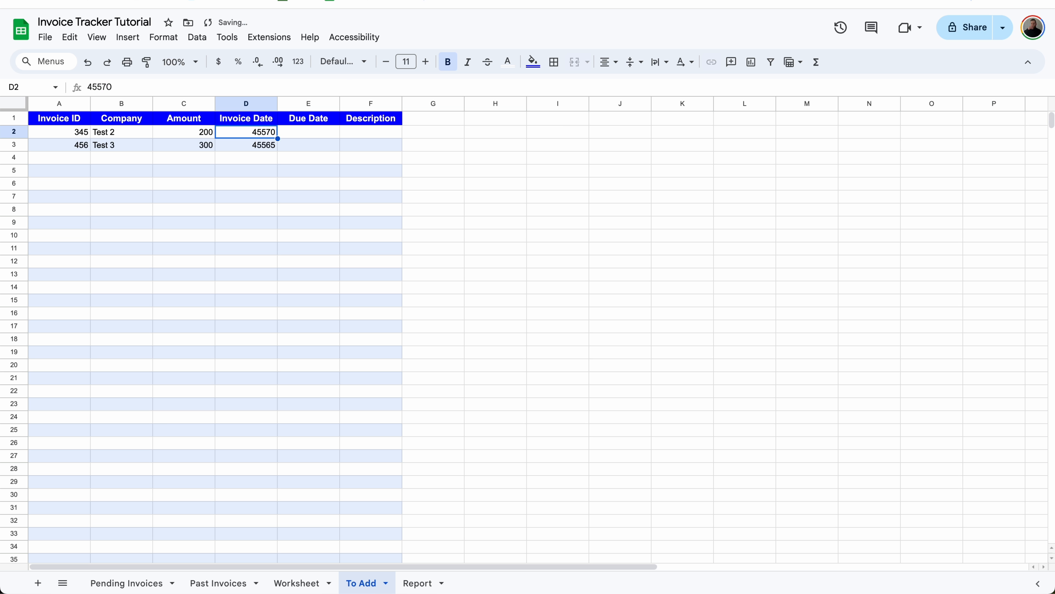
# Step: Copy the D1 lookup formula across to E1 and change its heading text to "Due Date"
pyautogui.click(270, 121)
pyautogui.moveTo(278, 125); pyautogui.dragTo(293, 129)
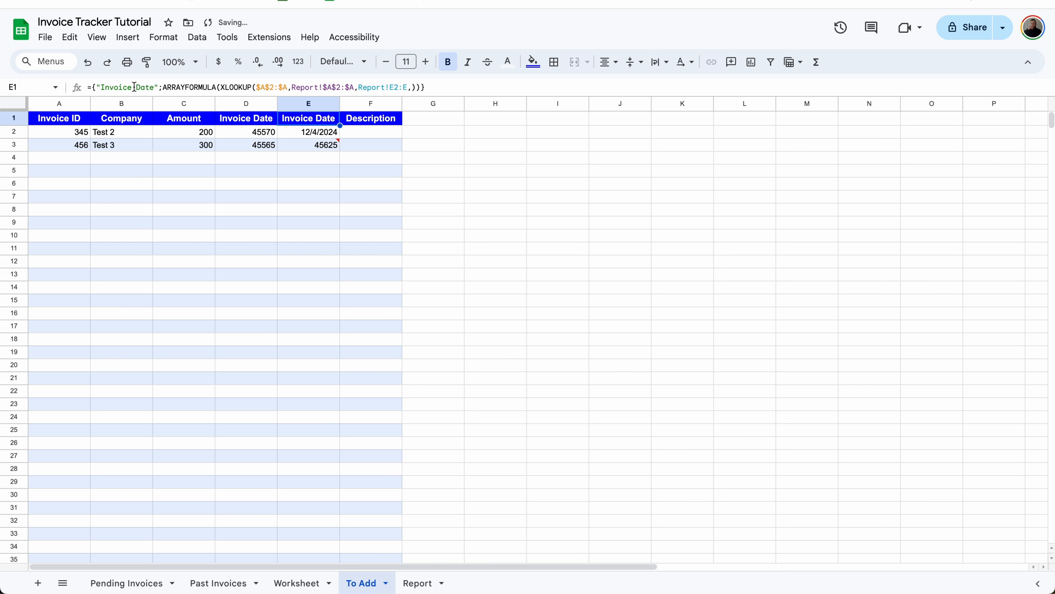
pyautogui.doubleClick(115, 86)
pyautogui.write('Due')
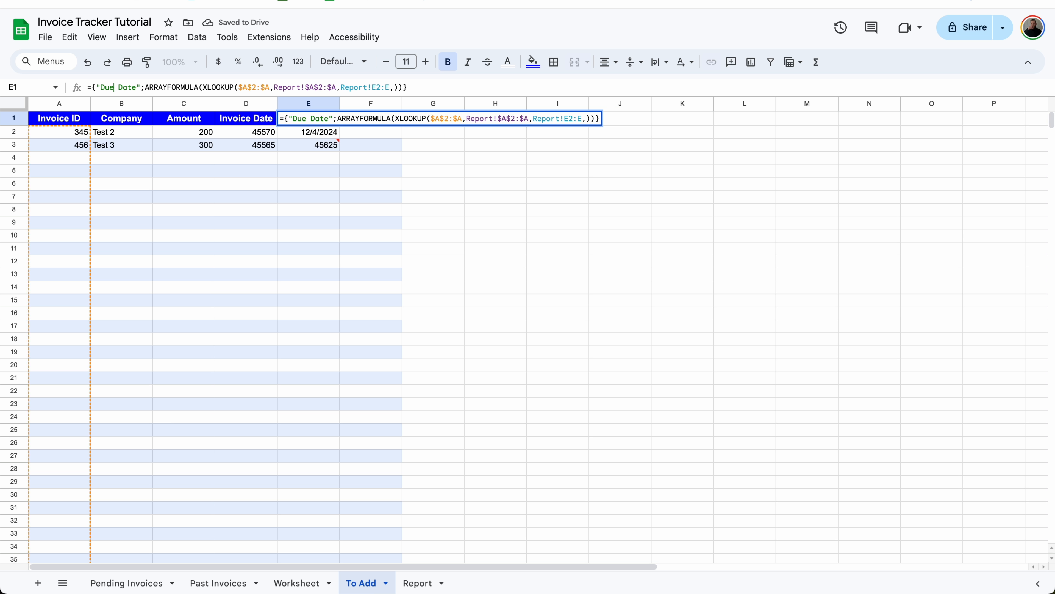
pyautogui.press('Return')
# Step: Copy the E1 lookup formula across to F1 and change its heading text to "Description"
pyautogui.click(328, 121)
pyautogui.moveTo(339, 125); pyautogui.dragTo(372, 124)
pyautogui.click(368, 121)
pyautogui.click(145, 87)
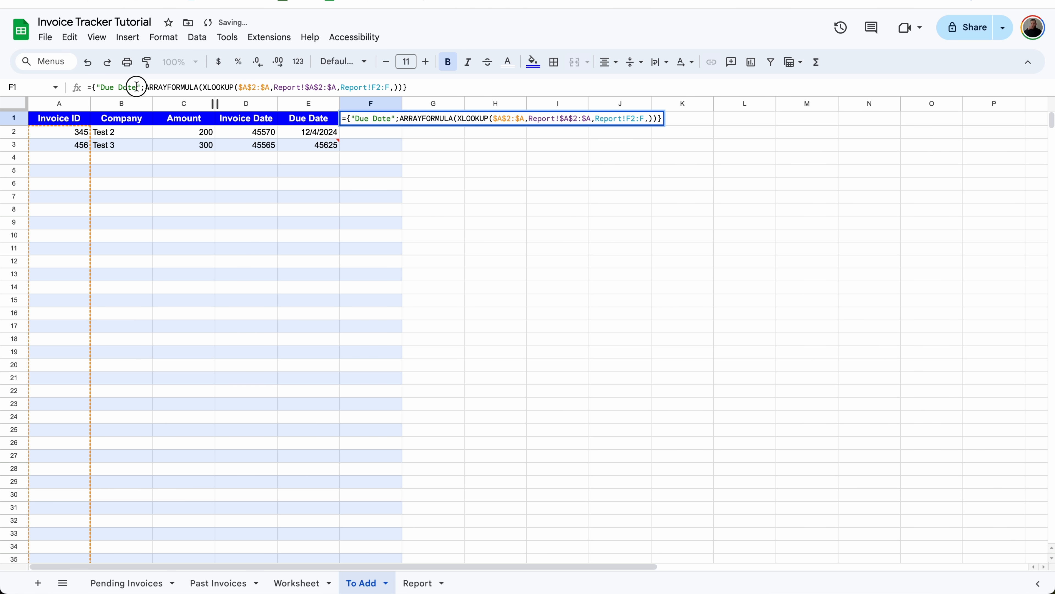
pyautogui.moveTo(138, 87); pyautogui.dragTo(99, 87)
pyautogui.write('Description')
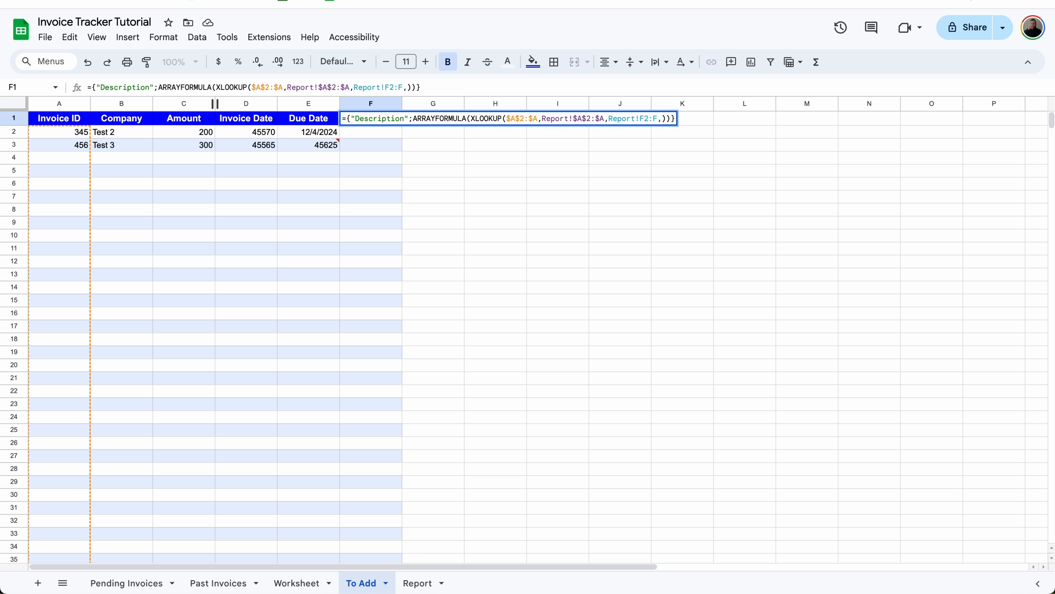
pyautogui.press('Return')
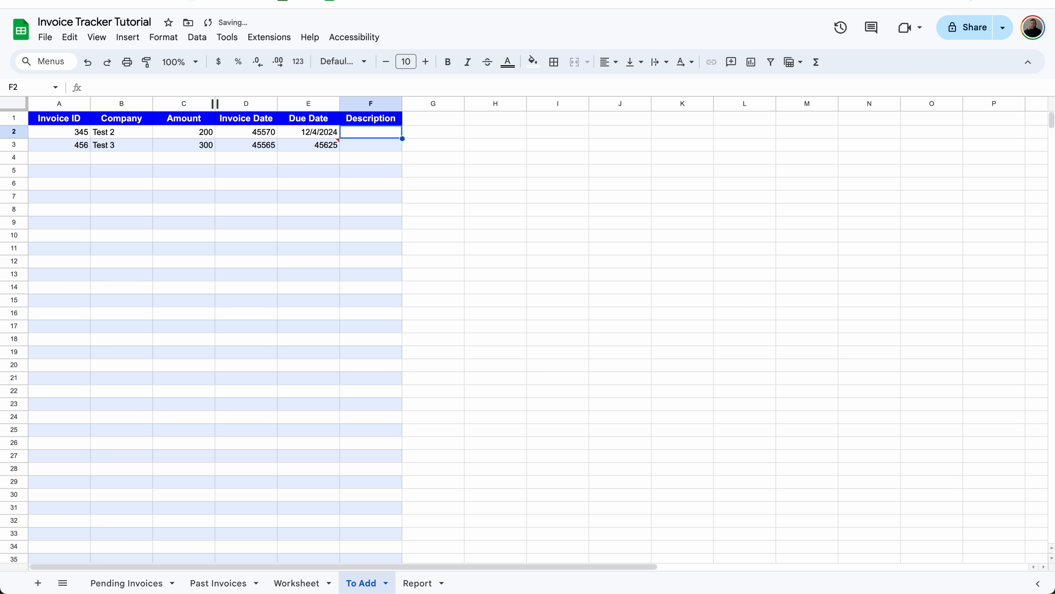
# Step: Format the Invoice Date and Due Date columns (D:E) with the Date number format
pyautogui.click(335, 151)
pyautogui.click(265, 137)
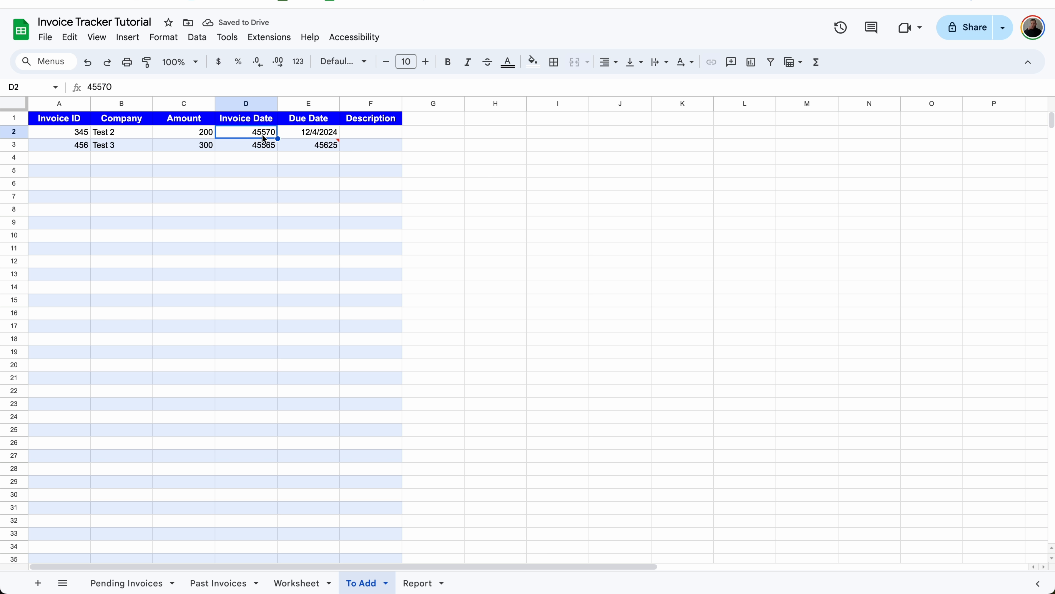
pyautogui.moveTo(247, 108); pyautogui.dragTo(307, 103)
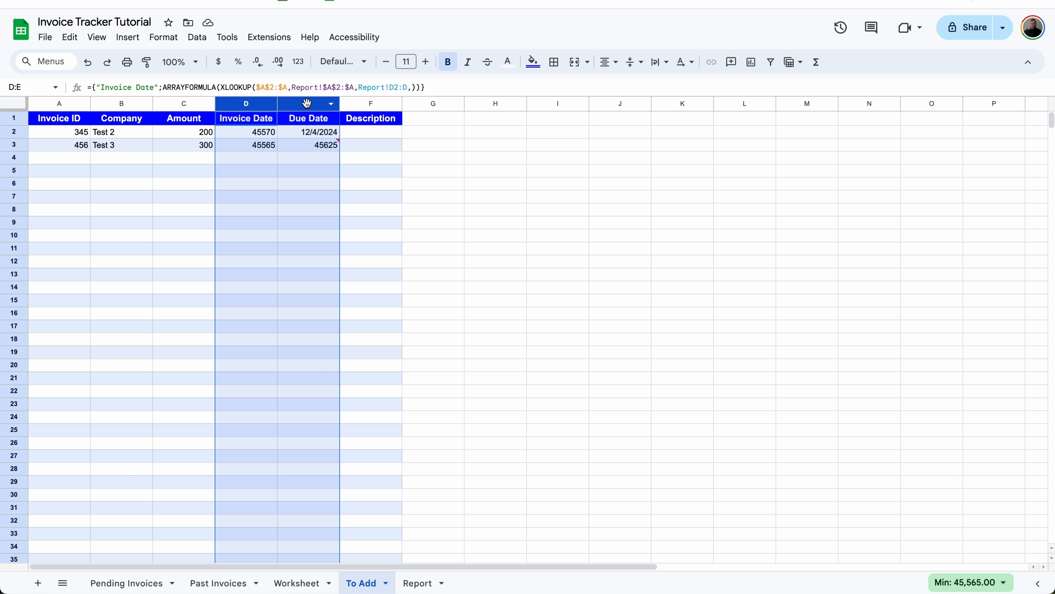
pyautogui.click(164, 37)
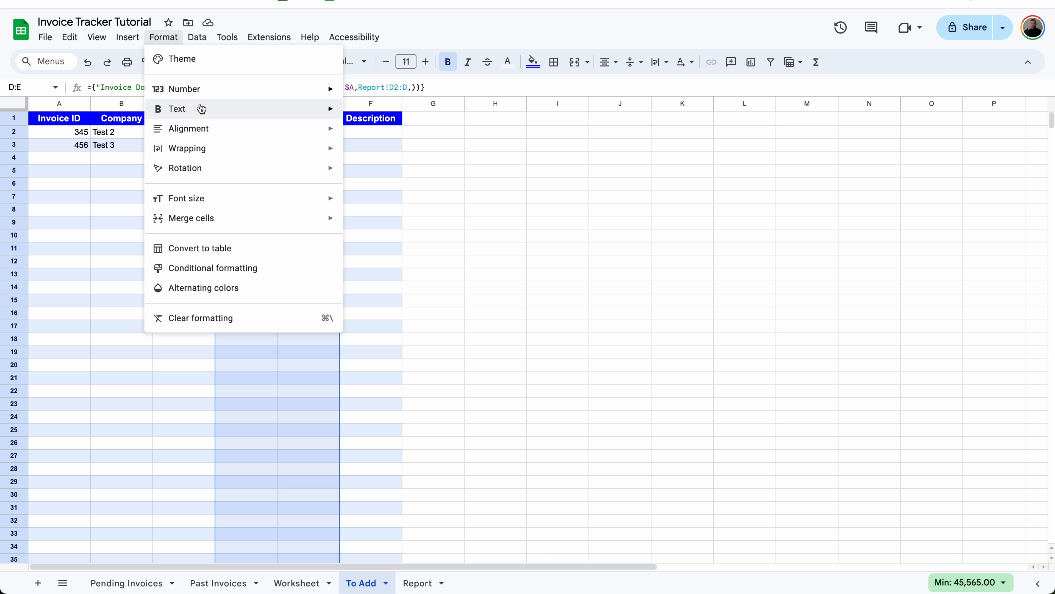
pyautogui.moveTo(250, 89)
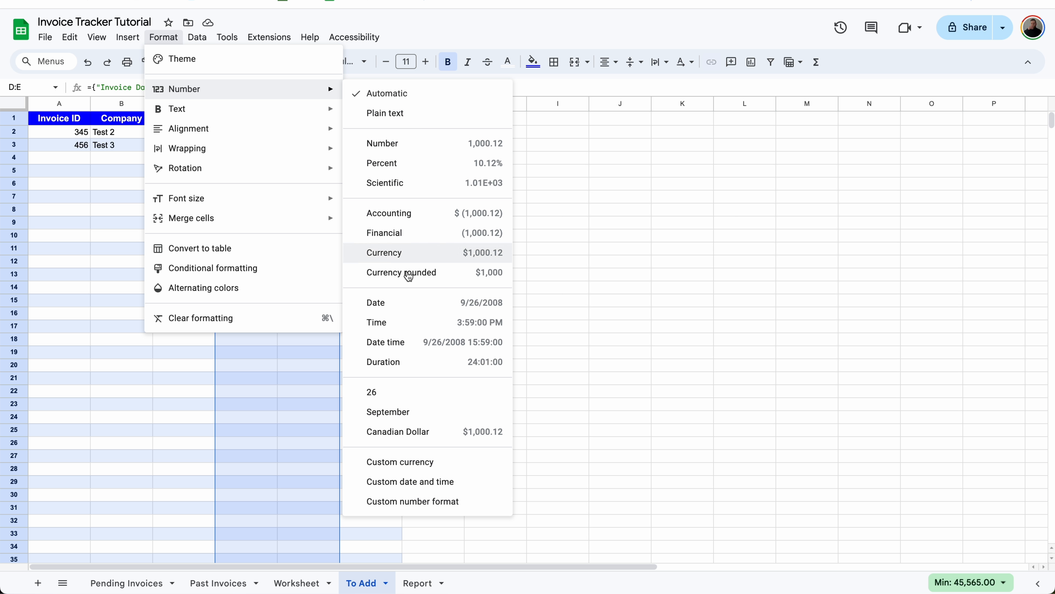
pyautogui.click(416, 310)
# Step: Format the Amount column (C) as dollar currency
pyautogui.click(331, 134)
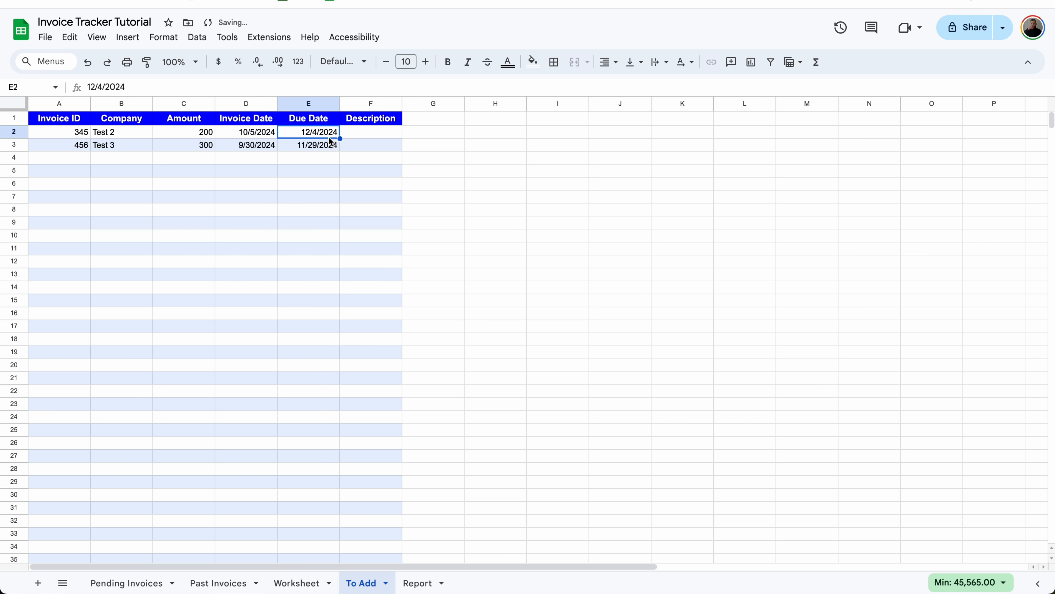
pyautogui.click(298, 62)
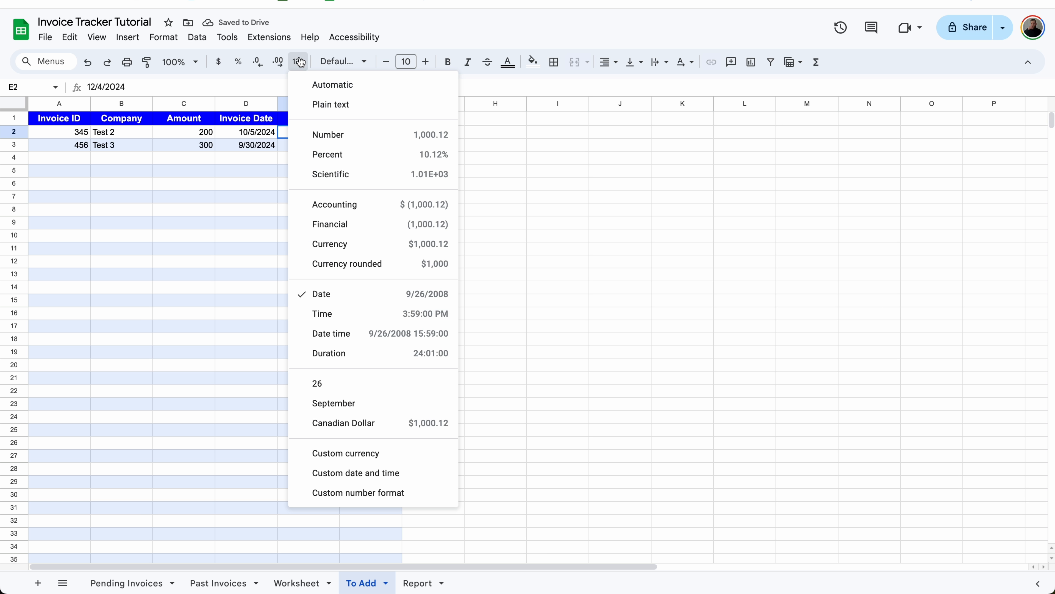
pyautogui.click(242, 138)
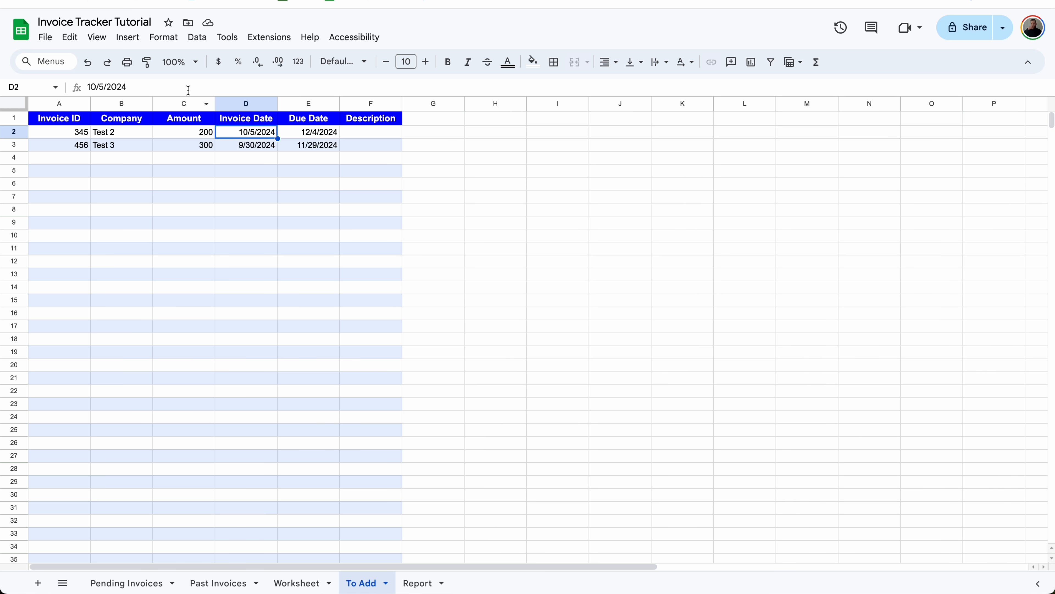
pyautogui.click(185, 104)
pyautogui.click(219, 62)
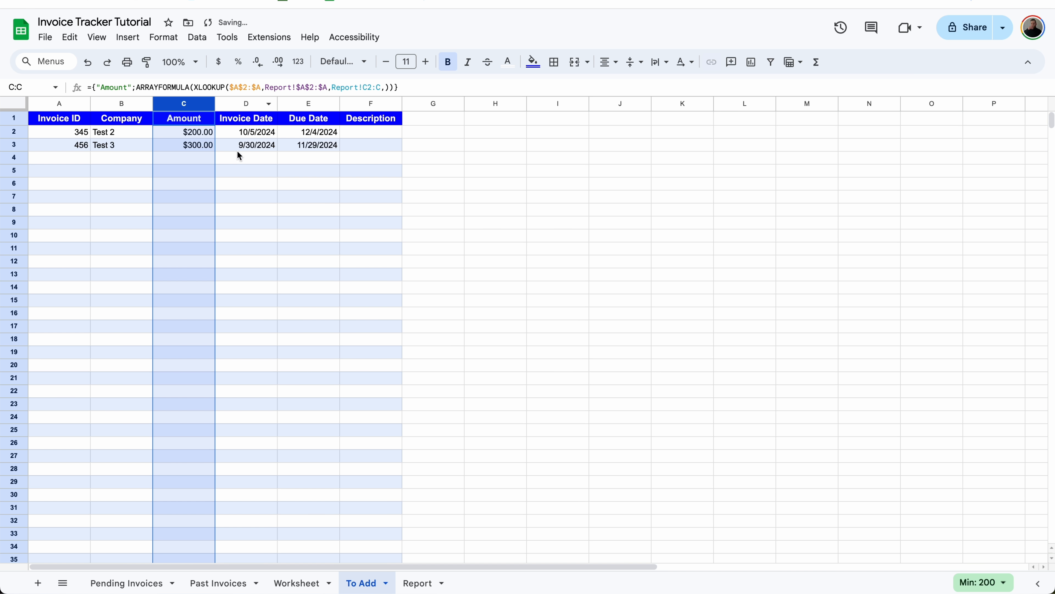
# Step: Try the Amount column without decimals and restore its two decimal places
pyautogui.click(260, 64)
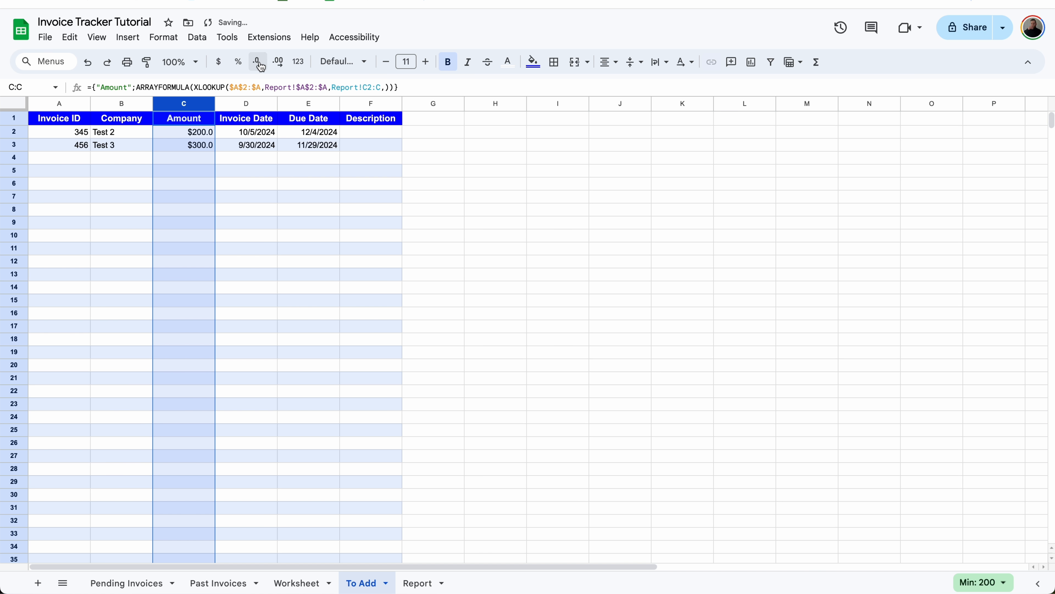
pyautogui.click(260, 65)
pyautogui.click(278, 62)
pyautogui.click(277, 62)
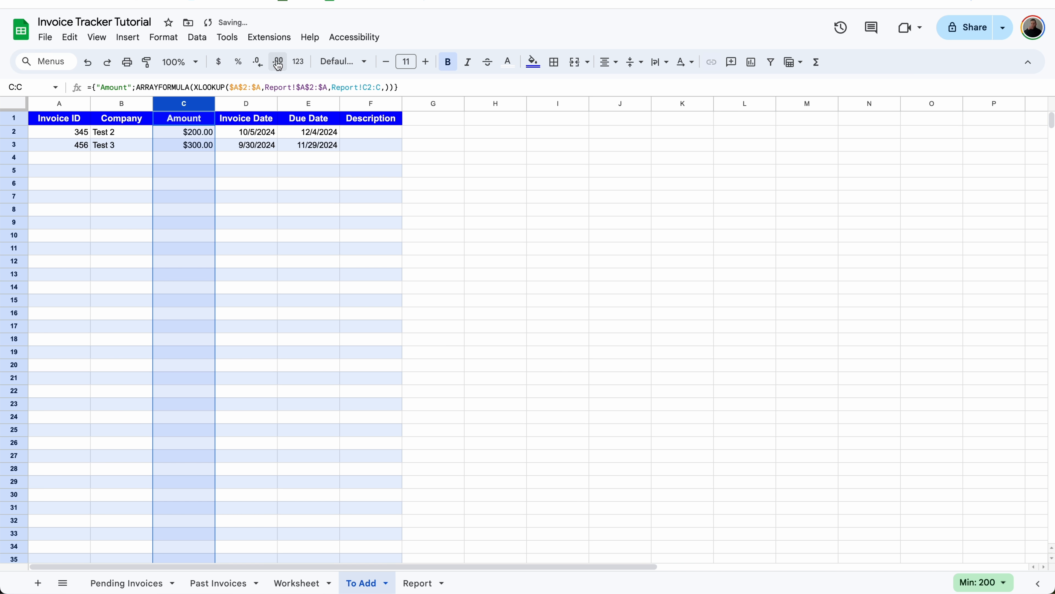
pyautogui.click(250, 134)
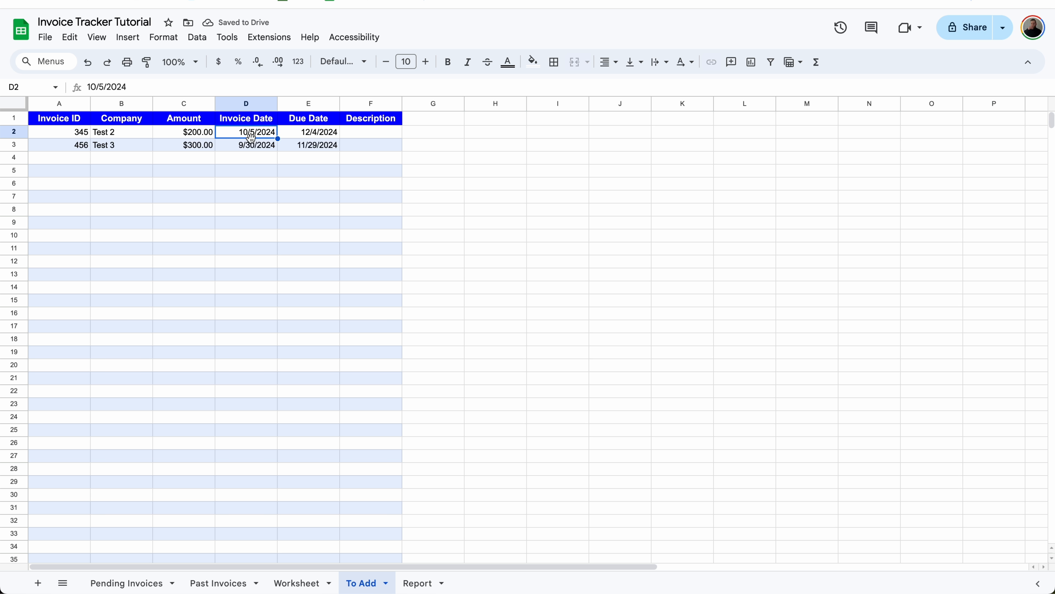
# Step: On the Pending Invoices sheet, clear the test entries in row 2: invoice ID, due date and days until due
pyautogui.click(132, 583)
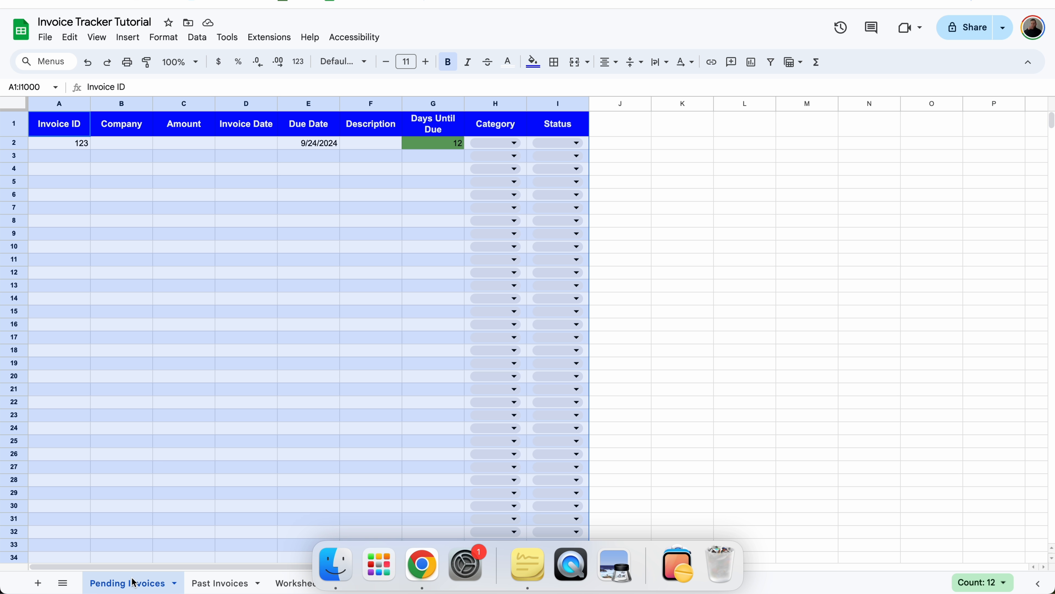
pyautogui.click(210, 310)
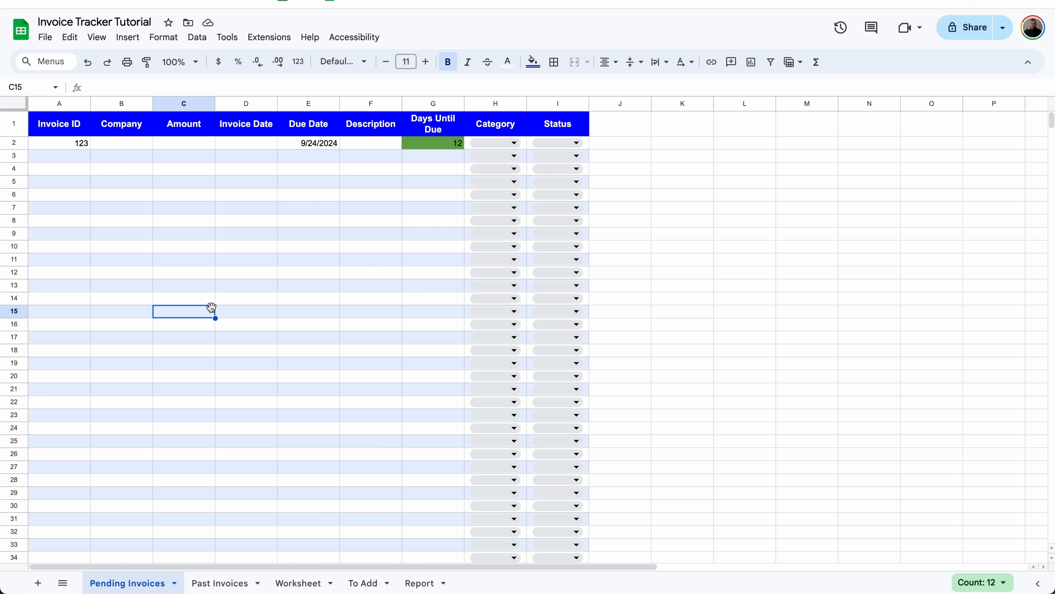
pyautogui.click(63, 147)
pyautogui.press('Delete')
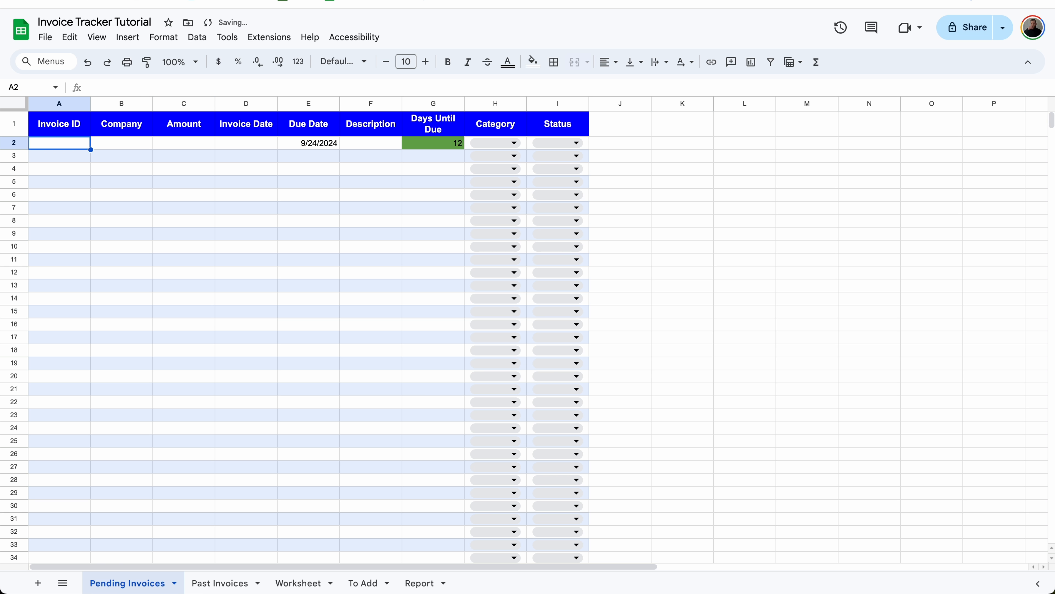
pyautogui.click(345, 145)
pyautogui.click(333, 144)
pyautogui.press('BackSpace')
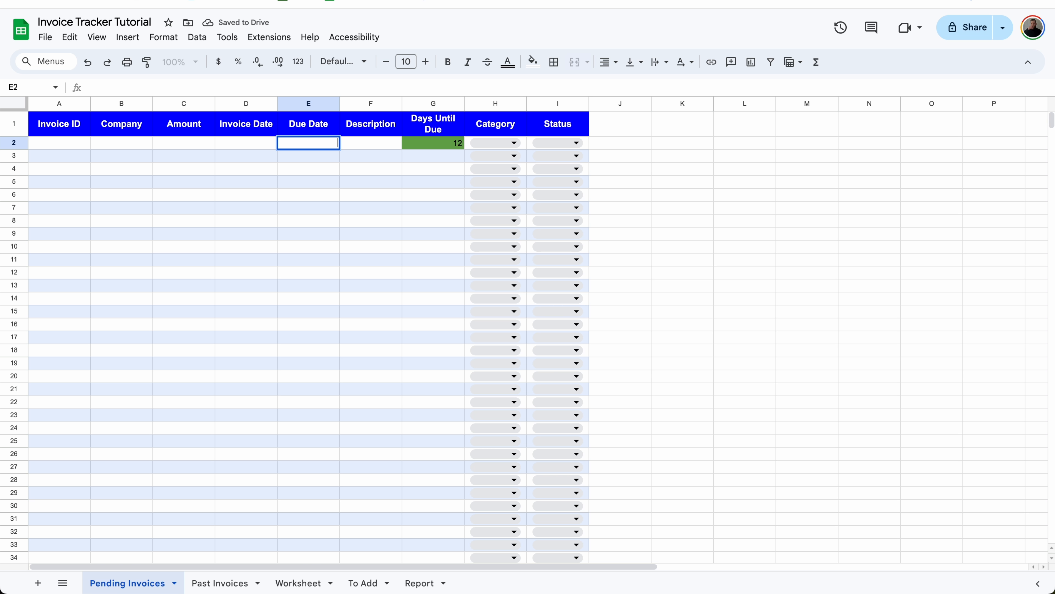
pyautogui.click(422, 149)
pyautogui.press('Delete')
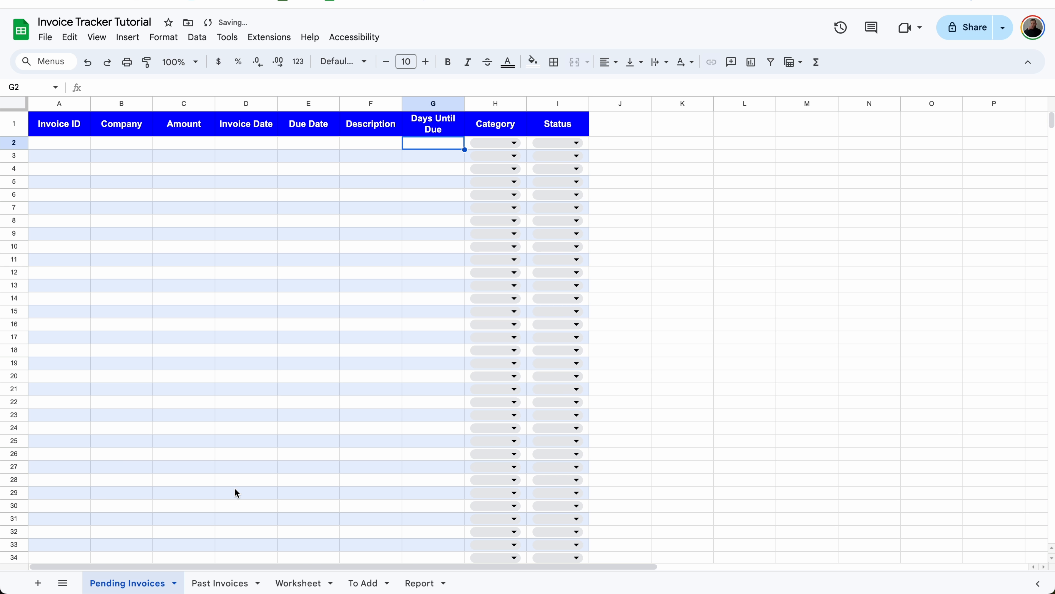
# Step: On the Past Invoices sheet, clear the test invoice ID in A2
pyautogui.click(223, 581)
pyautogui.click(82, 155)
pyautogui.click(81, 143)
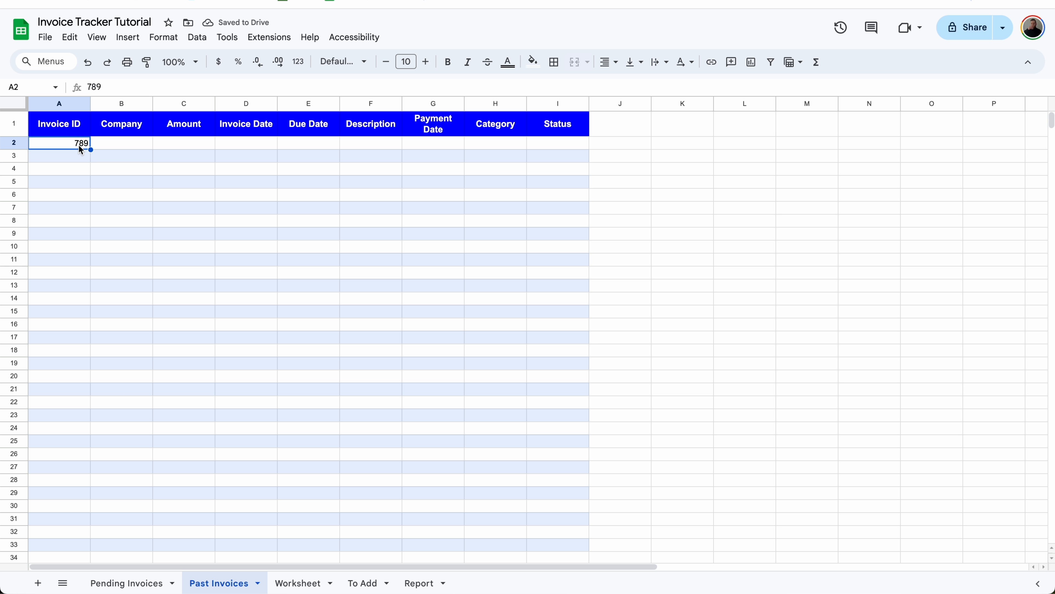
pyautogui.press('Delete')
pyautogui.click(165, 328)
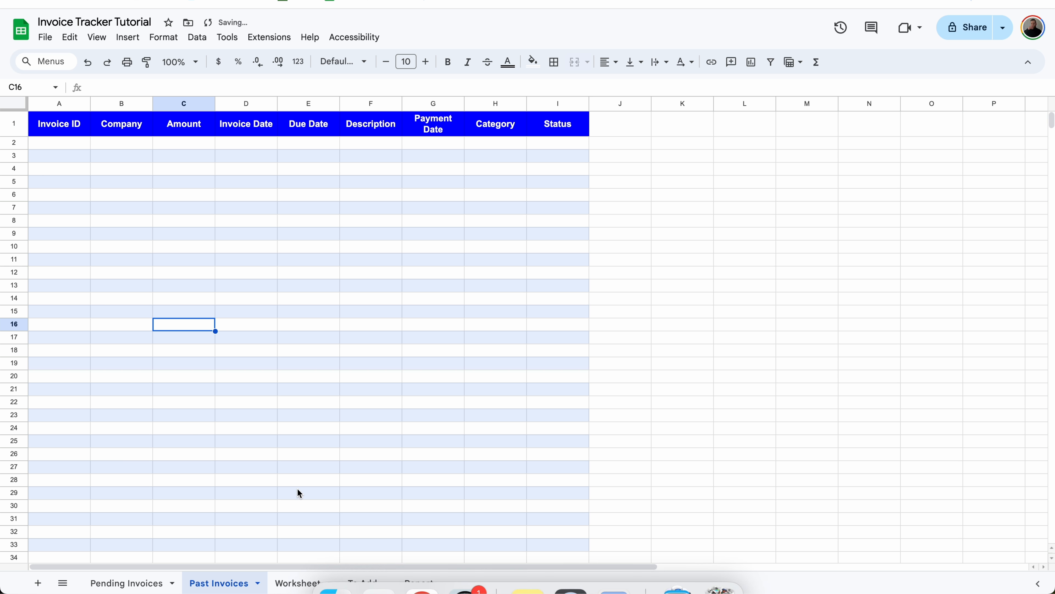
# Step: Check the invoices listed on the To Add sheet and the Invoice ID formula in A1
pyautogui.click(364, 580)
pyautogui.click(210, 223)
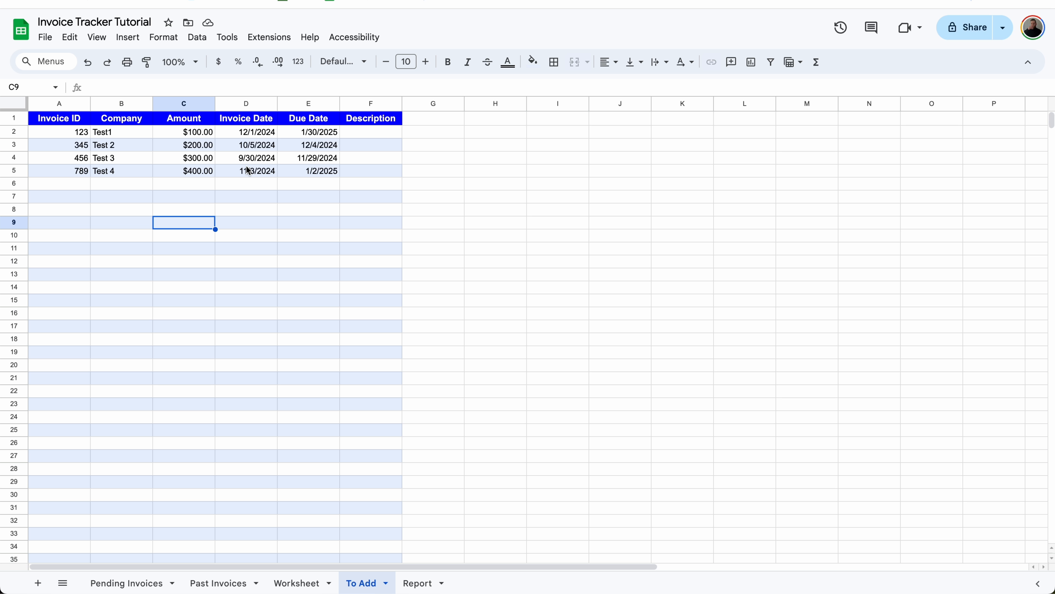
pyautogui.hotkey('ctrl', 'Home')
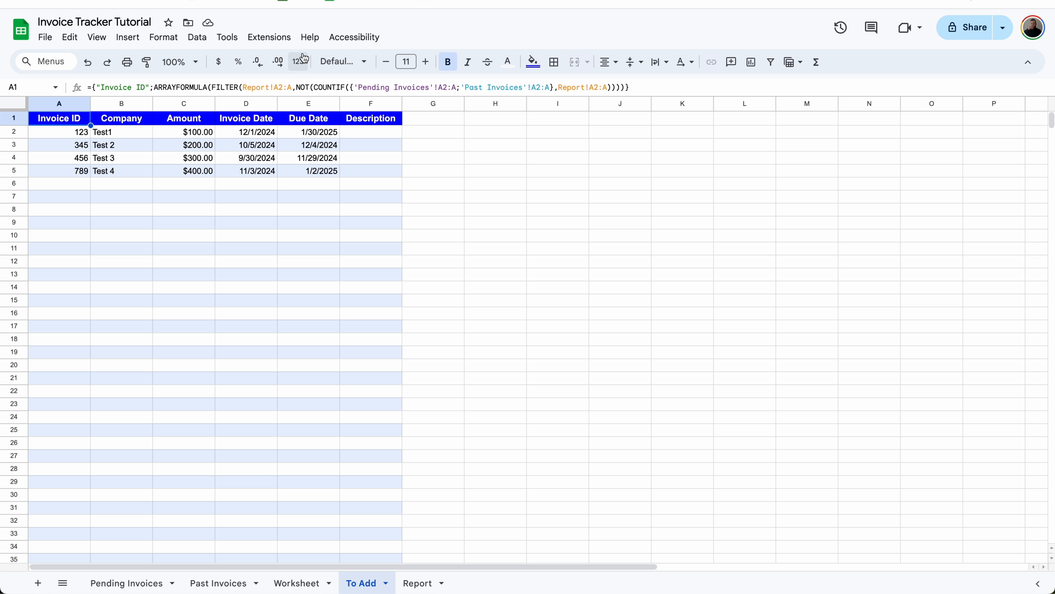
# Step: Switch to the Beacons links page, open the Apps Script codes repository and copy the "Invoice Tracker- Copy Pending" code
pyautogui.hotkey('ctrl', 'Tab')
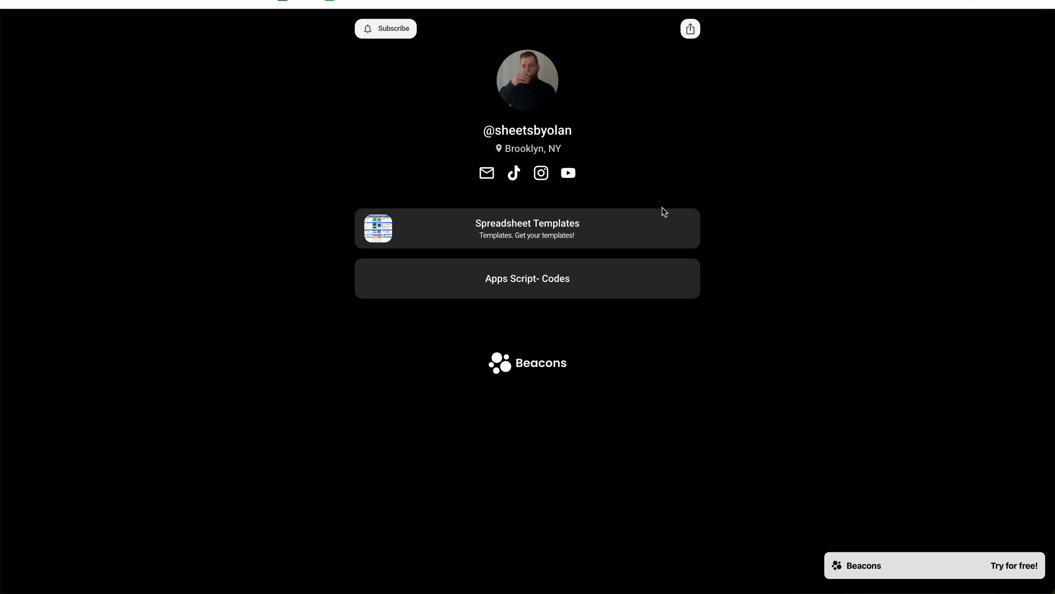
pyautogui.click(592, 283)
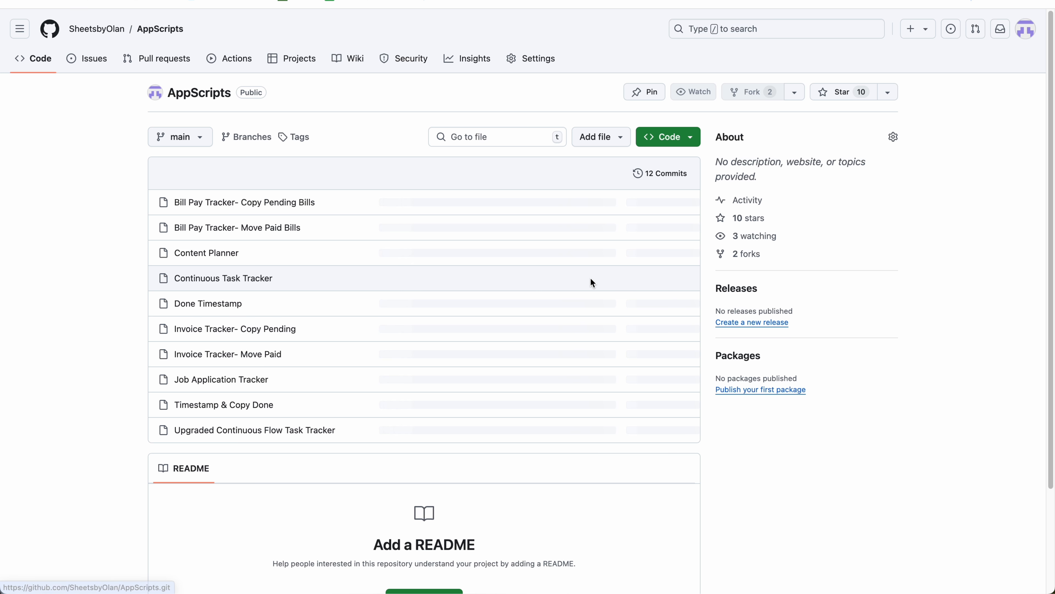
pyautogui.click(286, 330)
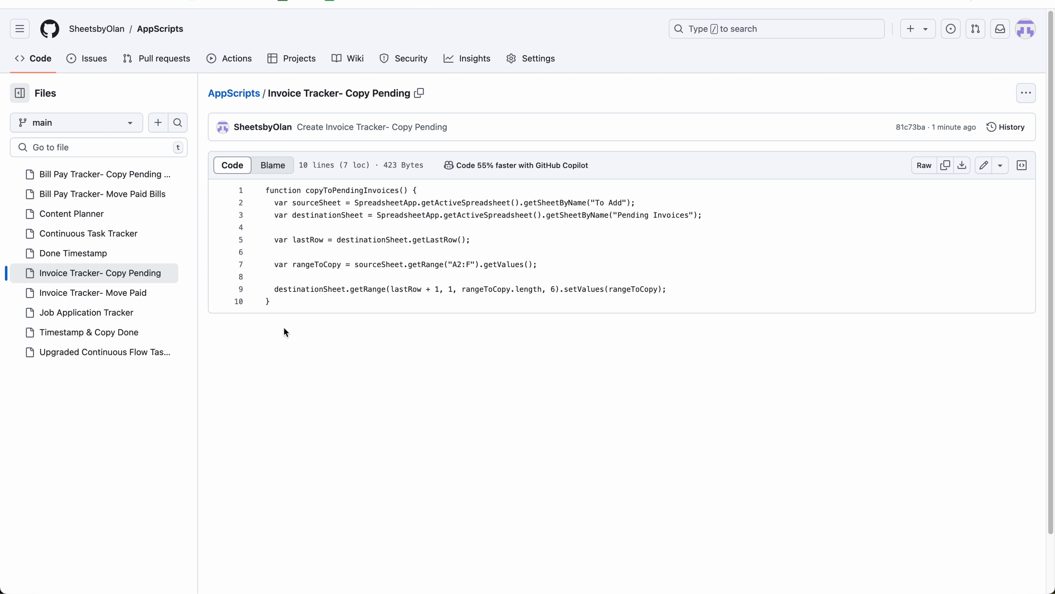
pyautogui.click(947, 168)
# Step: Switch back to the Invoice Tracker Tutorial spreadsheet and open its Apps Script editor
pyautogui.hotkey('ctrl', 'Tab')
pyautogui.click(284, 40)
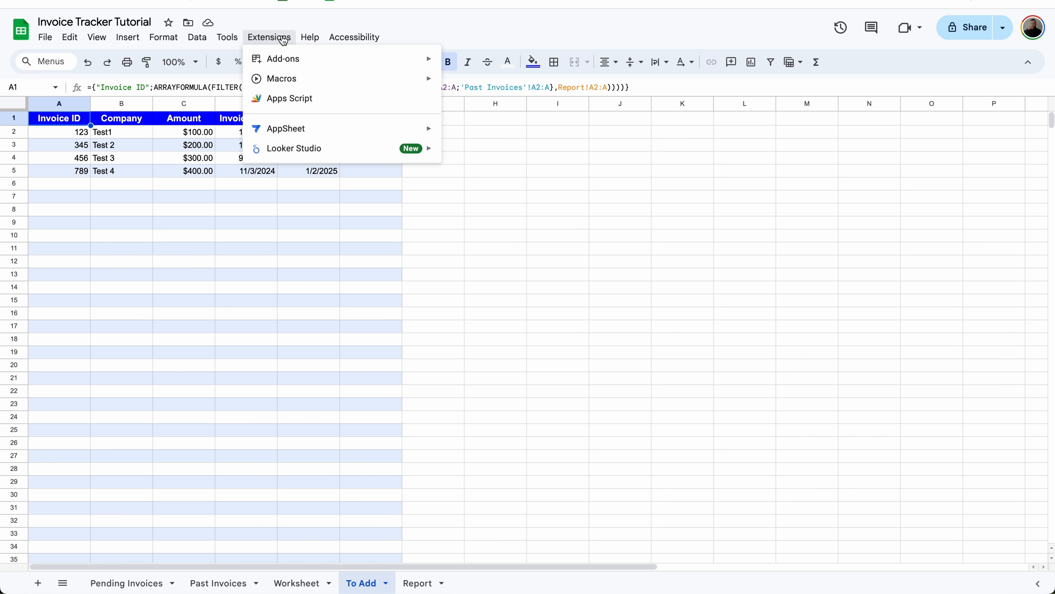
pyautogui.click(296, 99)
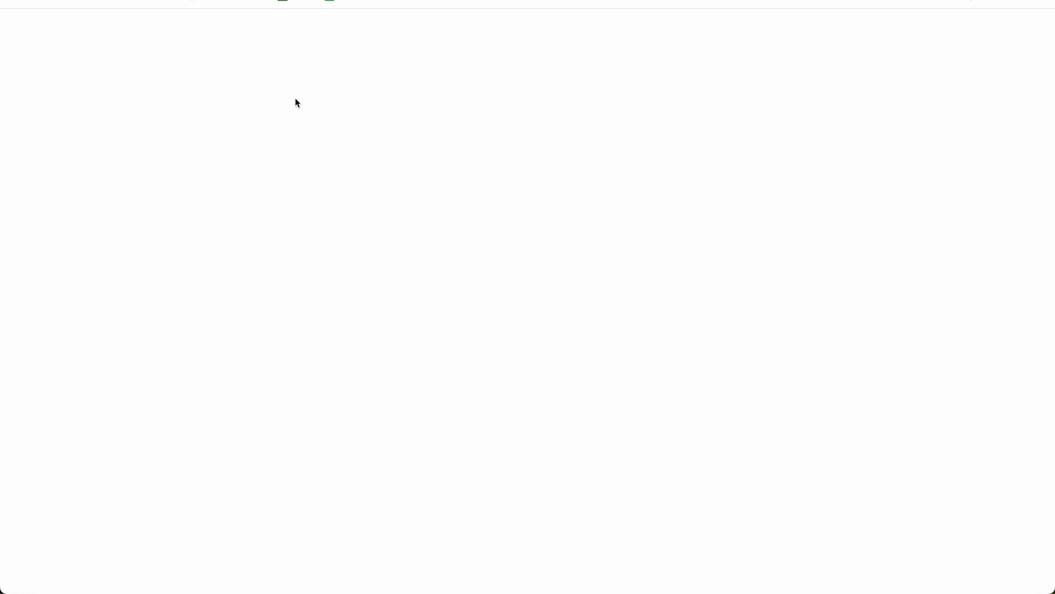
# Step: Replace the default function in Code.gs with the copied copyToPendingInvoices code
pyautogui.moveTo(254, 158); pyautogui.dragTo(190, 65)
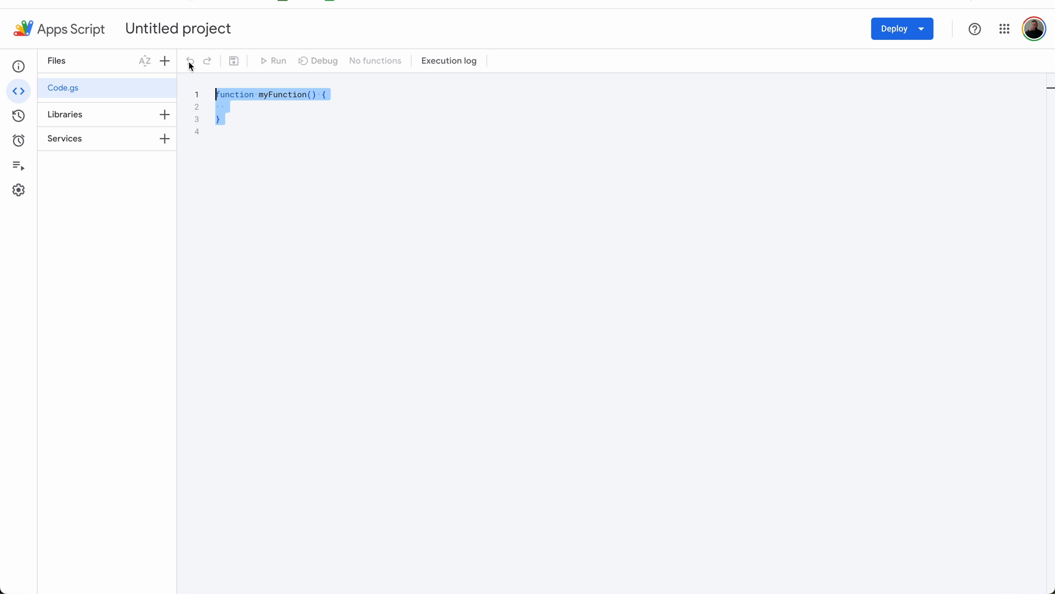
pyautogui.press('BackSpace')
pyautogui.write('function copyToPendingInvoices() {   var sourceSheet = SpreadsheetApp.getActiveSpreadsheet().getSheetByName("To Add");   var destinationSheet = SpreadsheetApp.getActiveSpreadsheet().getSheetByName("Pending Invoices");    var lastRow = destinationSheet.getLastRow();    var rangeToCopy = sourceSheet.getRange("A2:F").getValues();    destinationSheet.getRange(lastRow + 1, 1, rangeToCopy.length, 6).setValues(rangeToCopy); }')
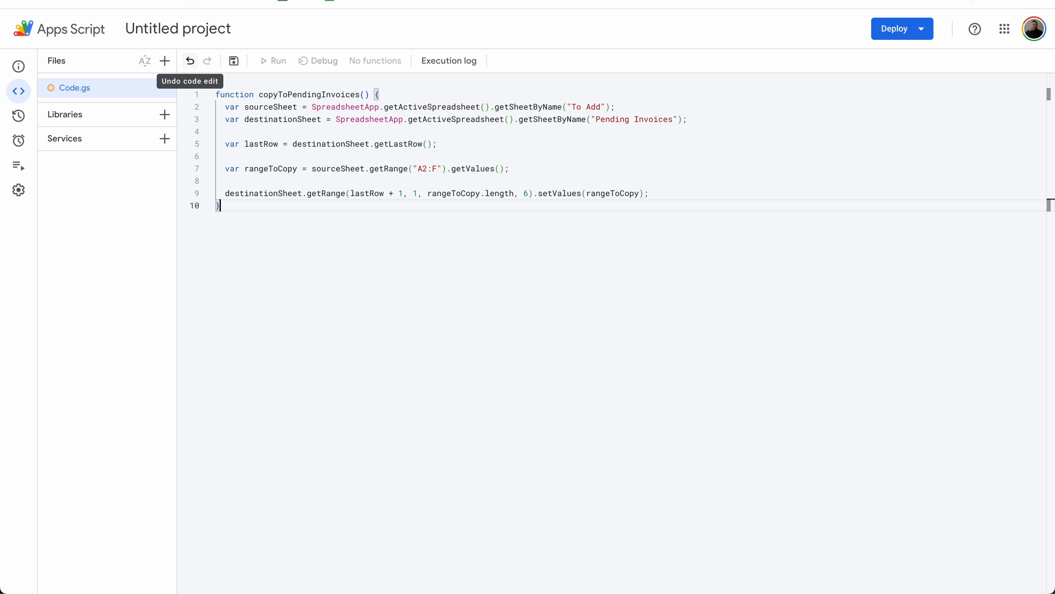
# Step: Rename the script project to "Invoice Tracker" and save it
pyautogui.click(208, 27)
pyautogui.write('In')
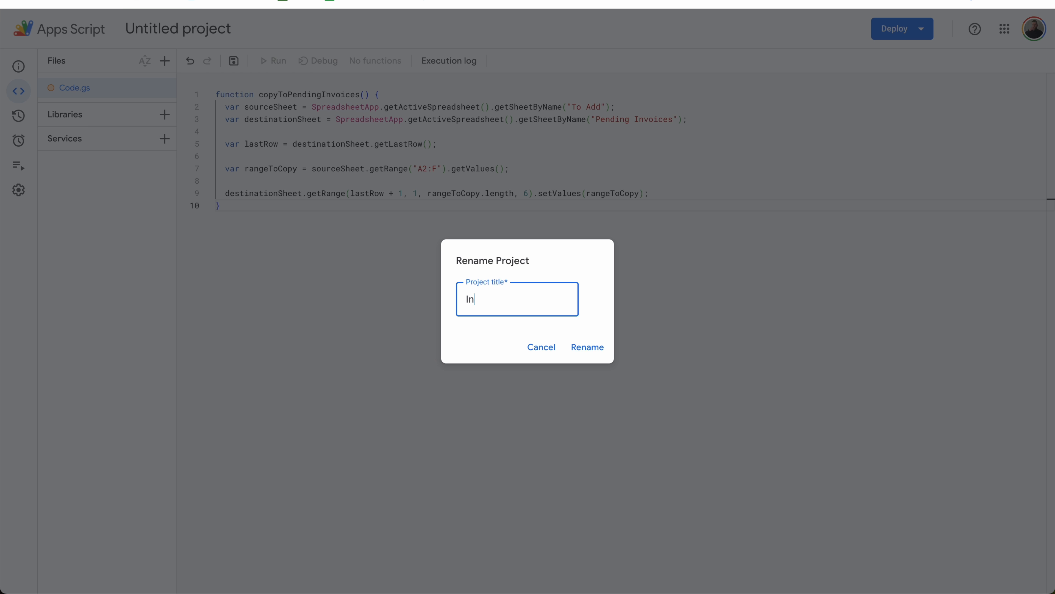
pyautogui.write('voice Tracker')
pyautogui.click(586, 347)
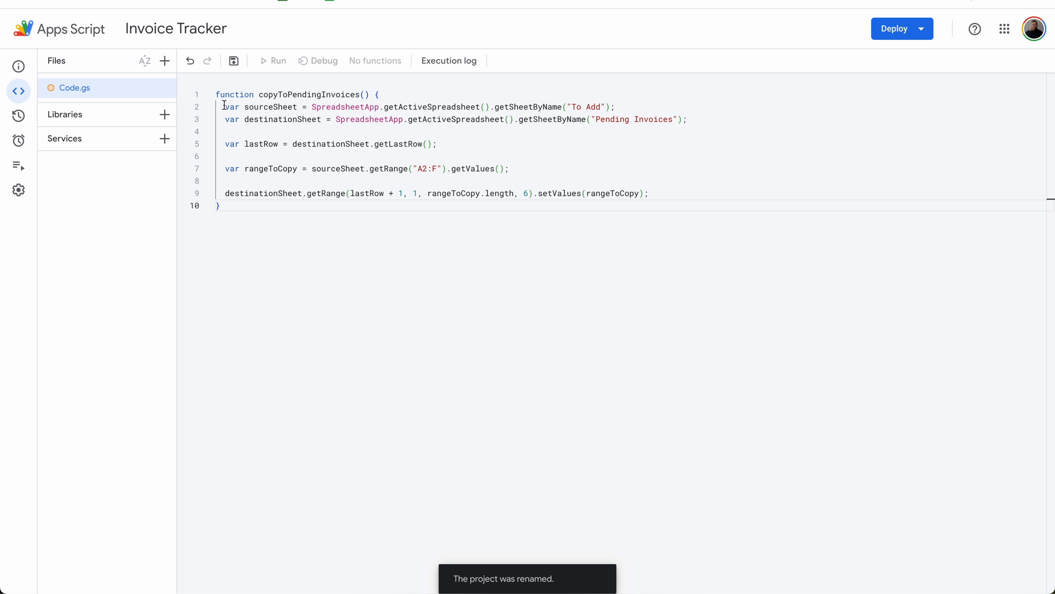
pyautogui.click(239, 61)
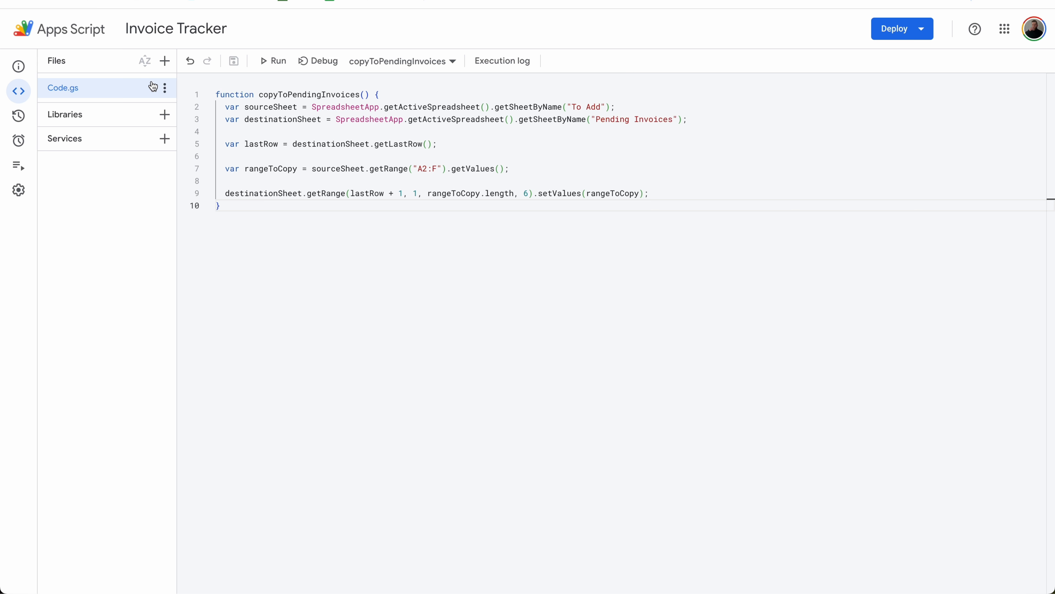
# Step: Add a new script file named "Move Paid" to the project
pyautogui.click(164, 62)
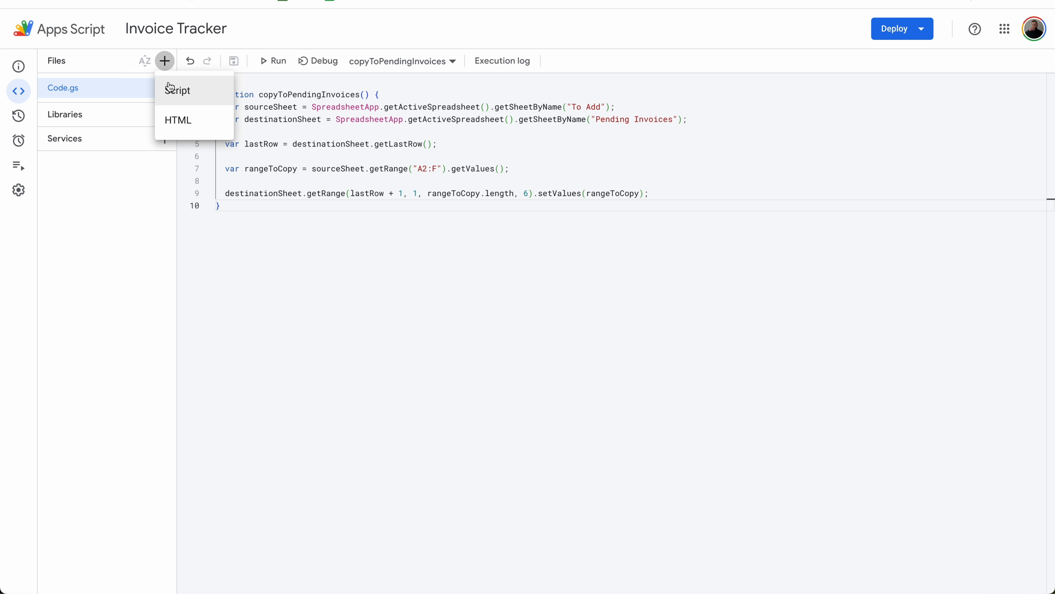
pyautogui.click(190, 93)
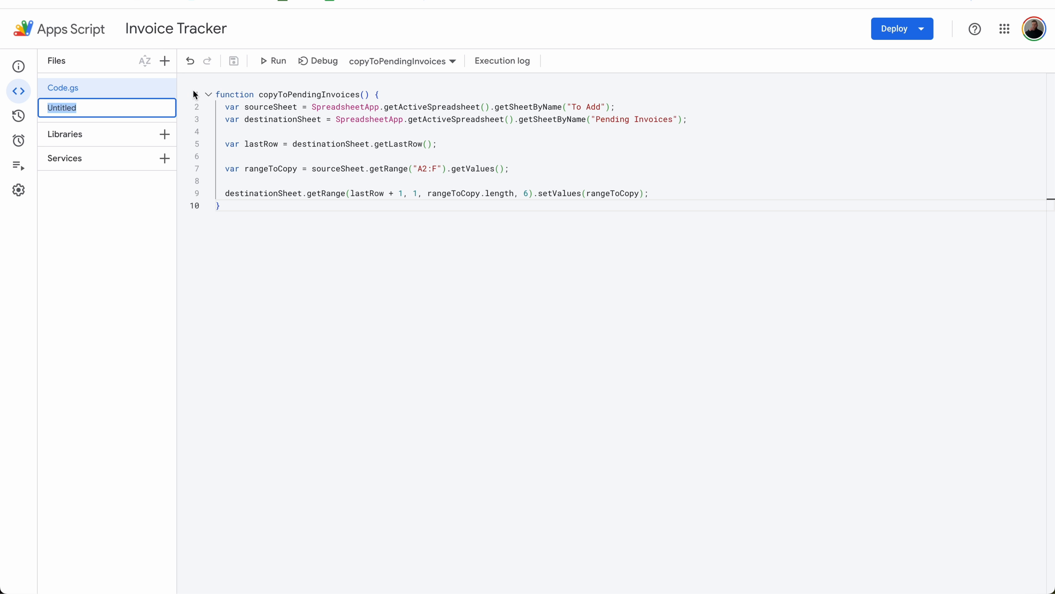
pyautogui.write('Move Paid')
pyautogui.press('Return')
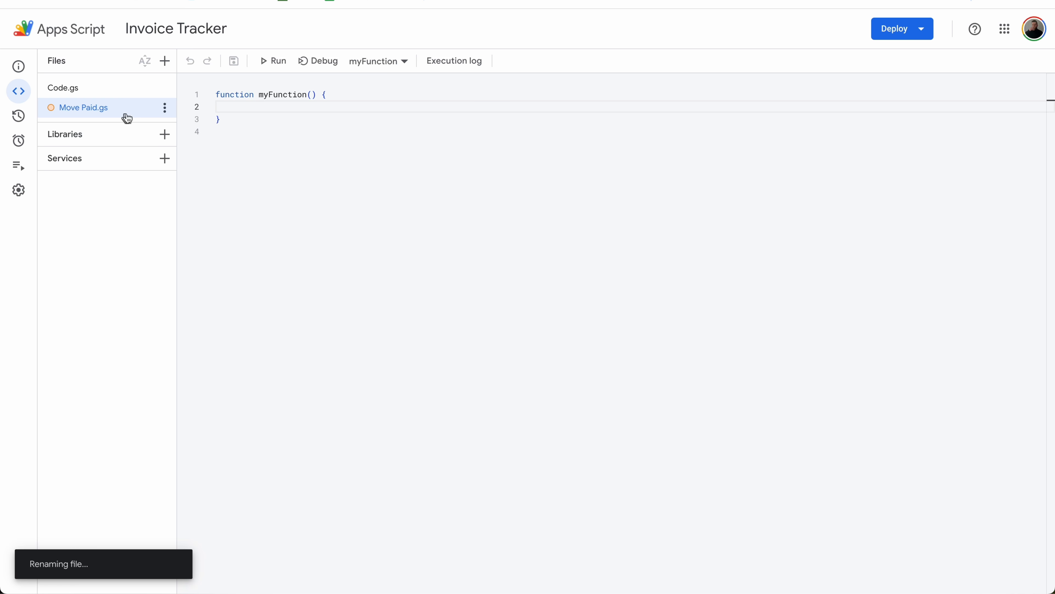
# Step: Switch to the GitHub repository, copy the "Invoice Tracker- Move Paid" code and return to the Apps Script editor
pyautogui.hotkey('ctrl', 'Tab')
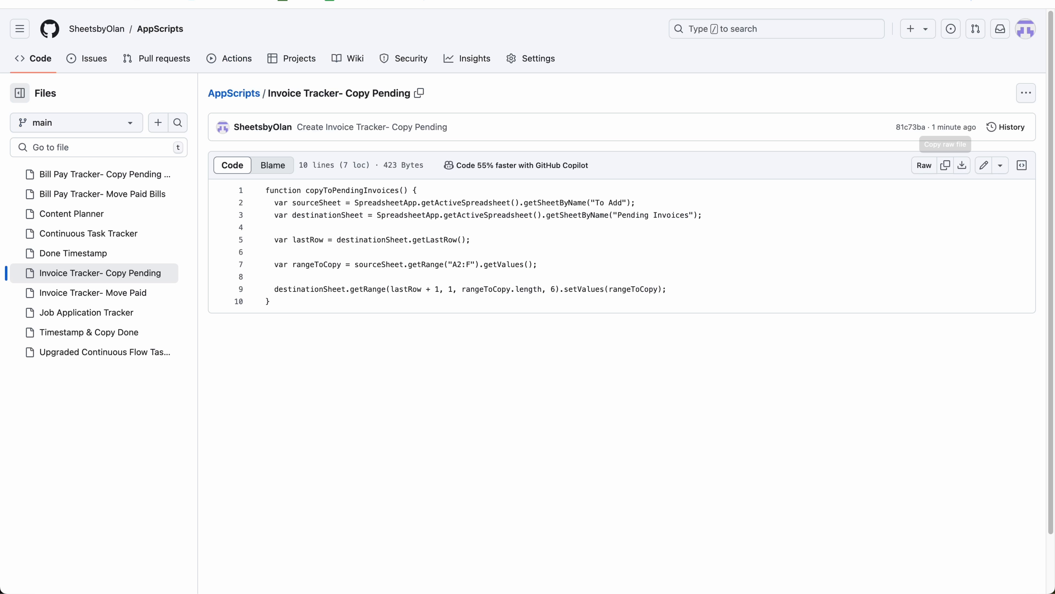
pyautogui.click(138, 294)
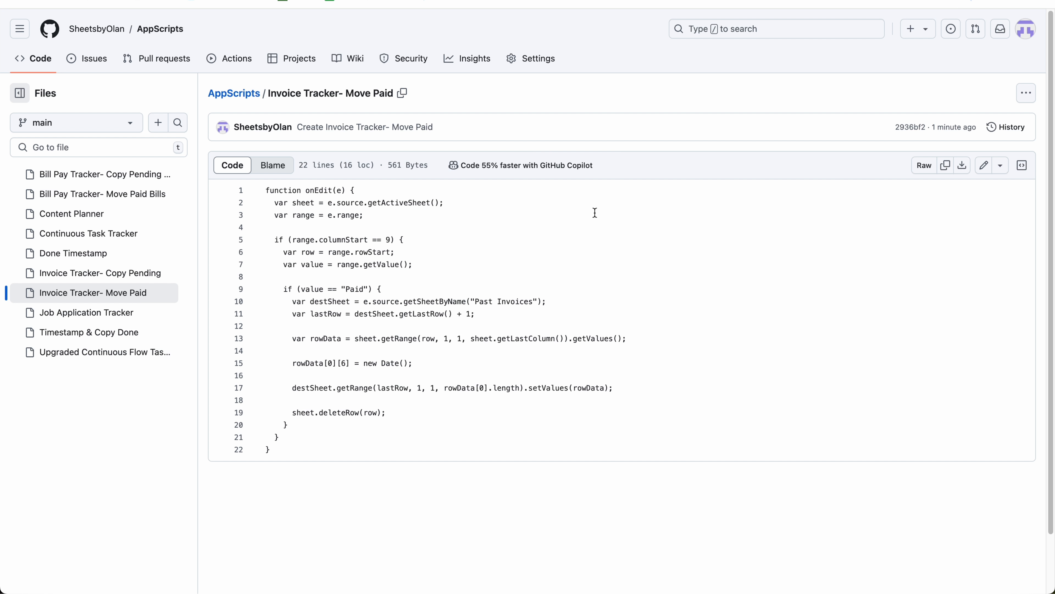
pyautogui.click(947, 168)
pyautogui.hotkey('ctrl', 'shift', 'Tab')
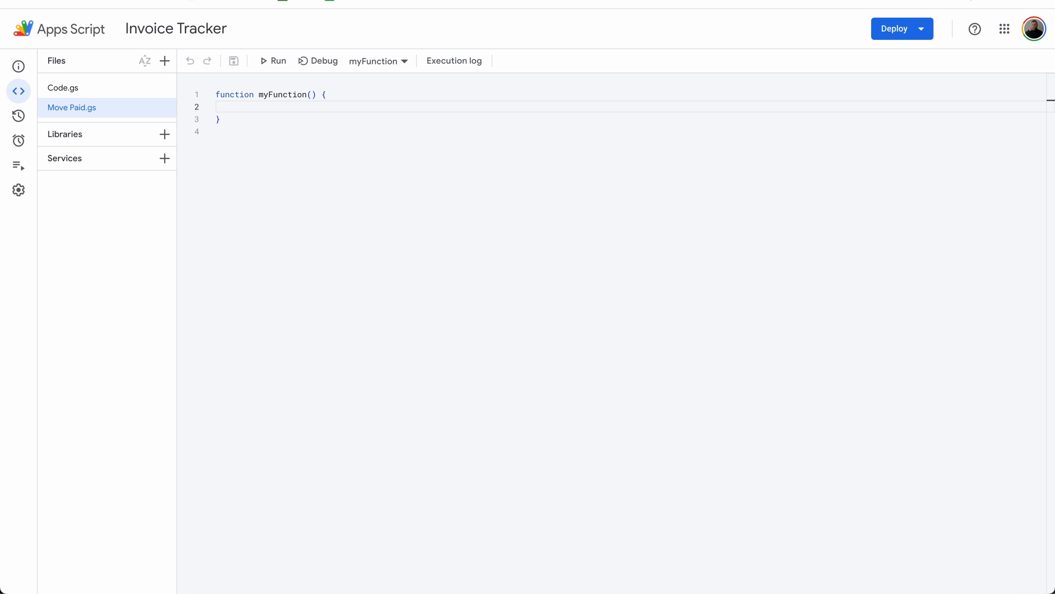
# Step: Replace the default function in Move Paid.gs with the copied onEdit code and save the project
pyautogui.hotkey('ctrl', 'a')
pyautogui.press('BackSpace')
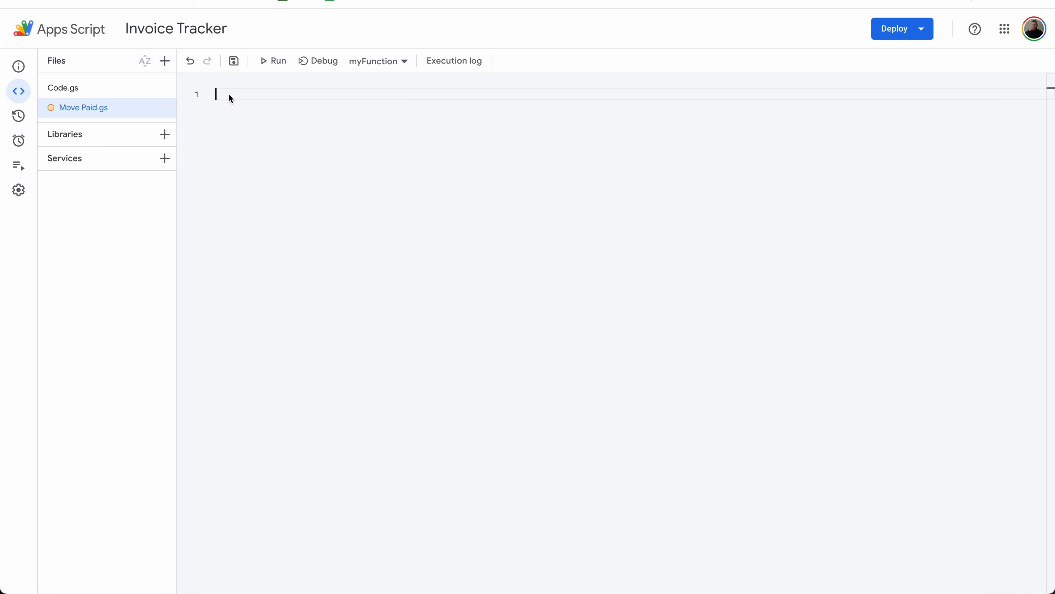
pyautogui.hotkey('ctrl', 'v')
pyautogui.click(234, 63)
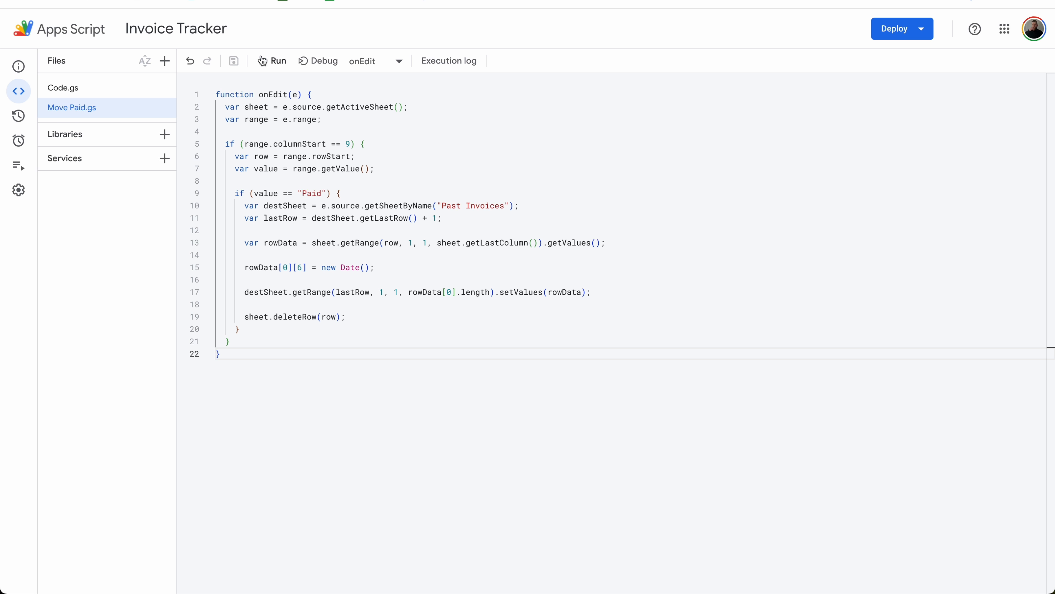
# Step: Run the onEdit function and authorize Invoice Tracker to access the Google account despite the unverified app warning
pyautogui.click(272, 61)
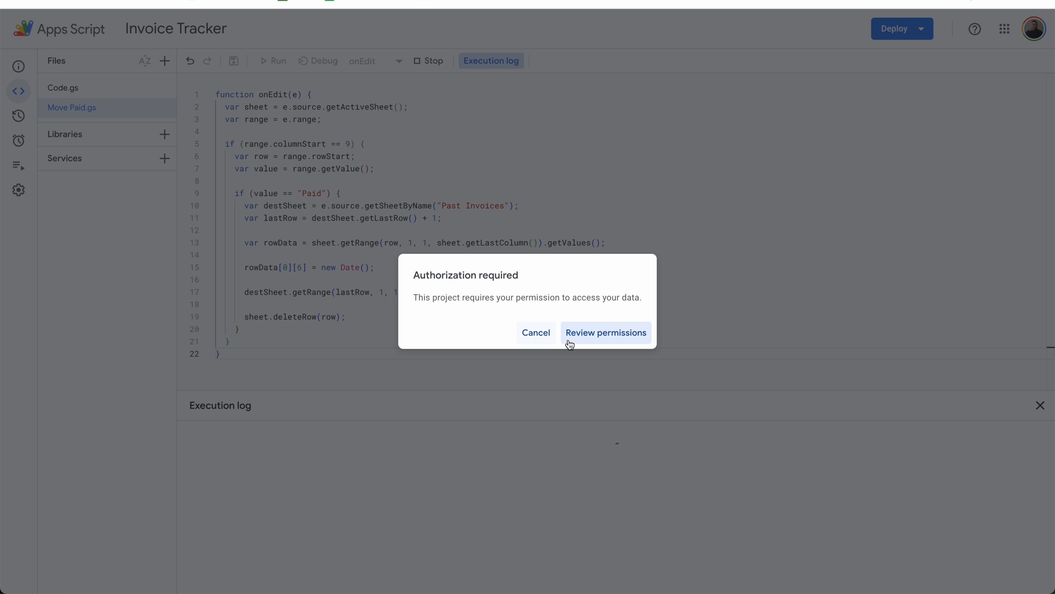
pyautogui.click(570, 338)
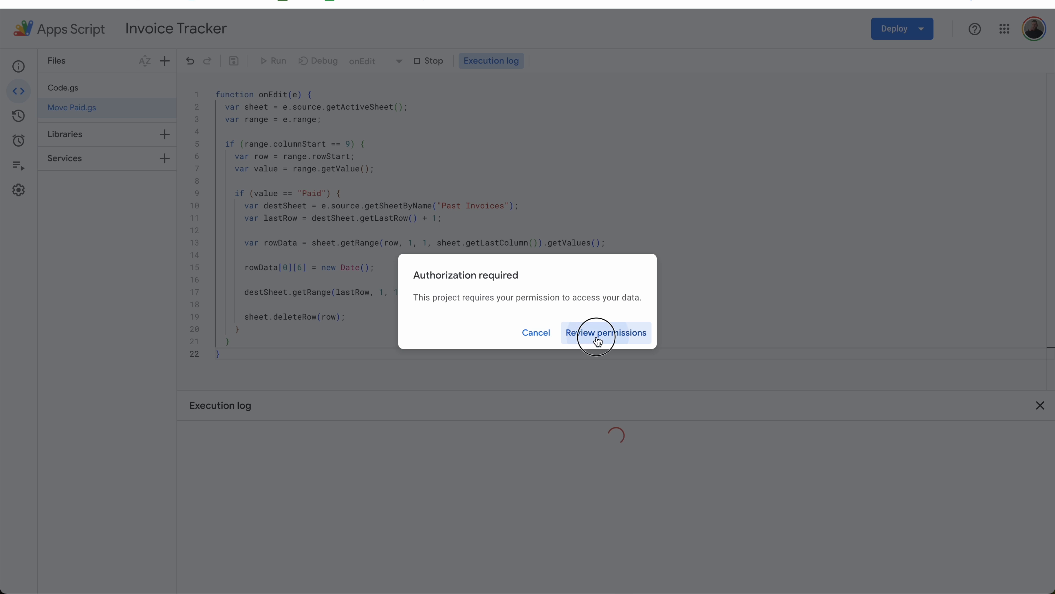
pyautogui.click(488, 264)
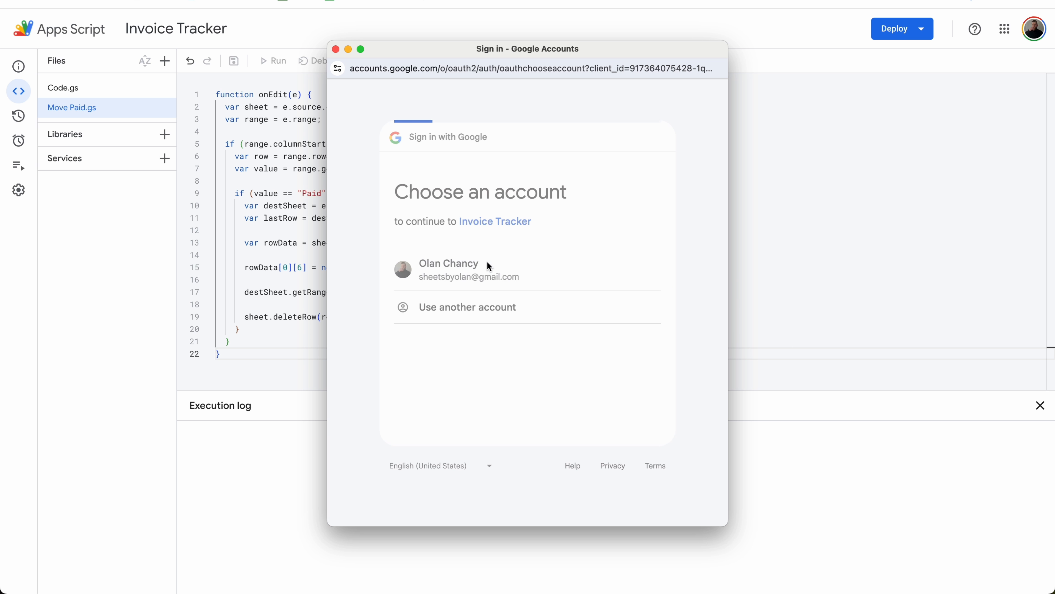
pyautogui.click(370, 313)
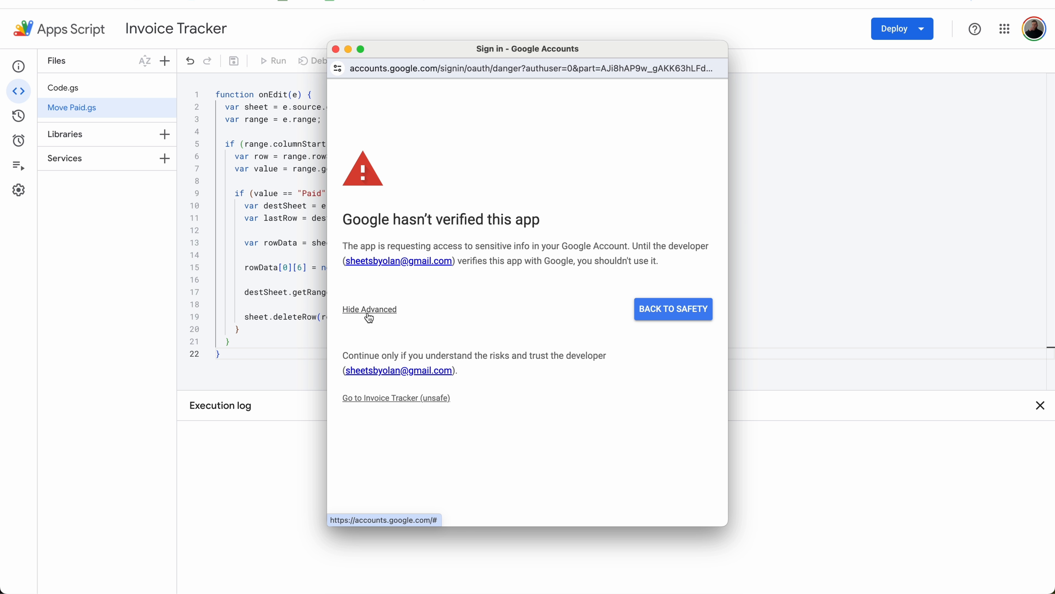
pyautogui.click(380, 403)
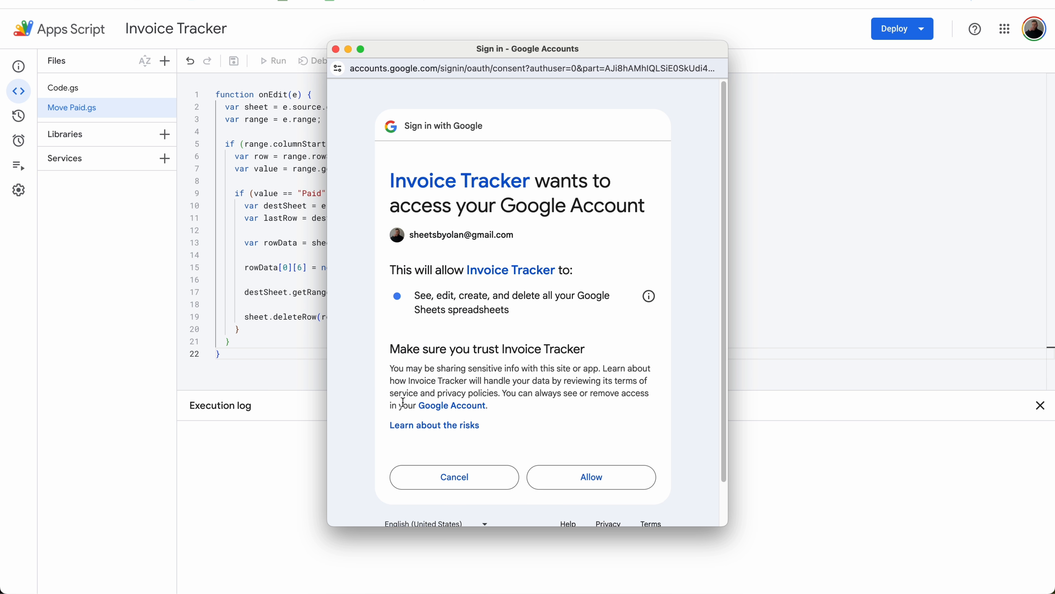
pyautogui.click(593, 481)
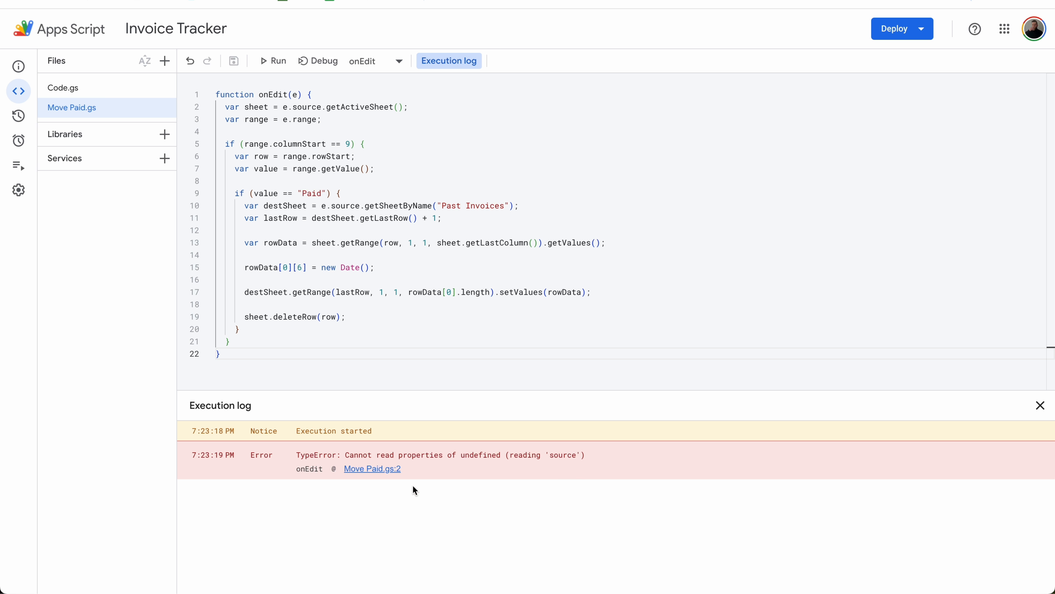
# Step: Run copyToPendingInvoices from Code.gs, then check the copied invoices on the spreadsheet's Pending Invoices sheet
pyautogui.click(92, 87)
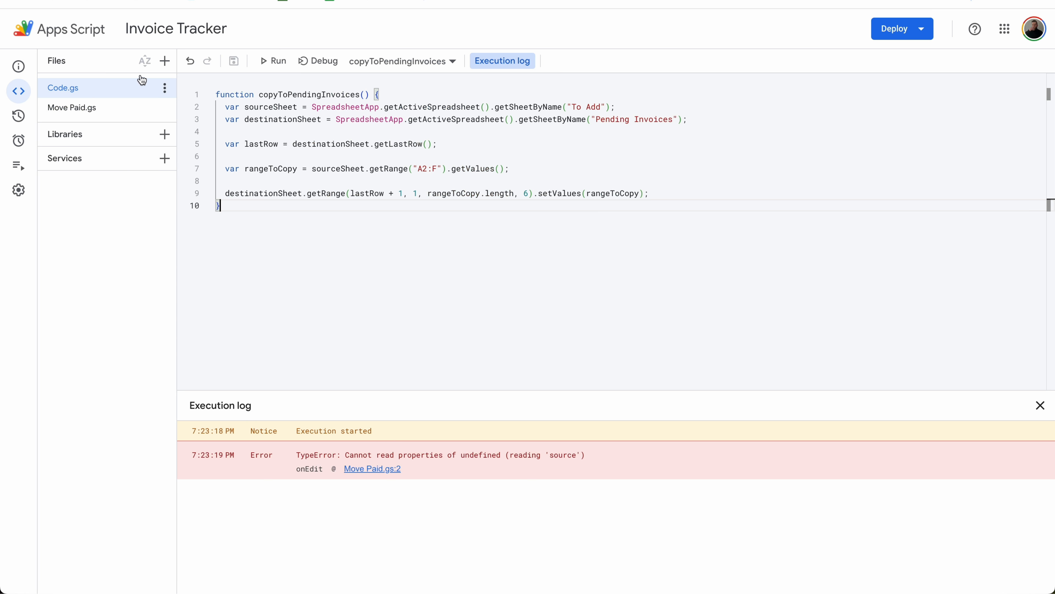
pyautogui.click(282, 65)
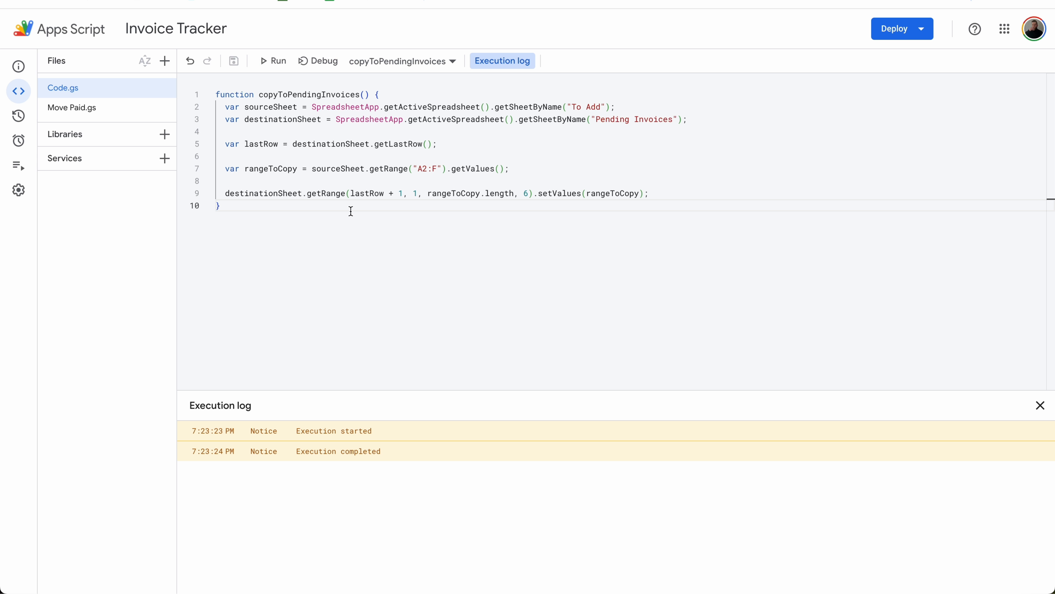
pyautogui.hotkey('ctrl', 'shift', 'Tab')
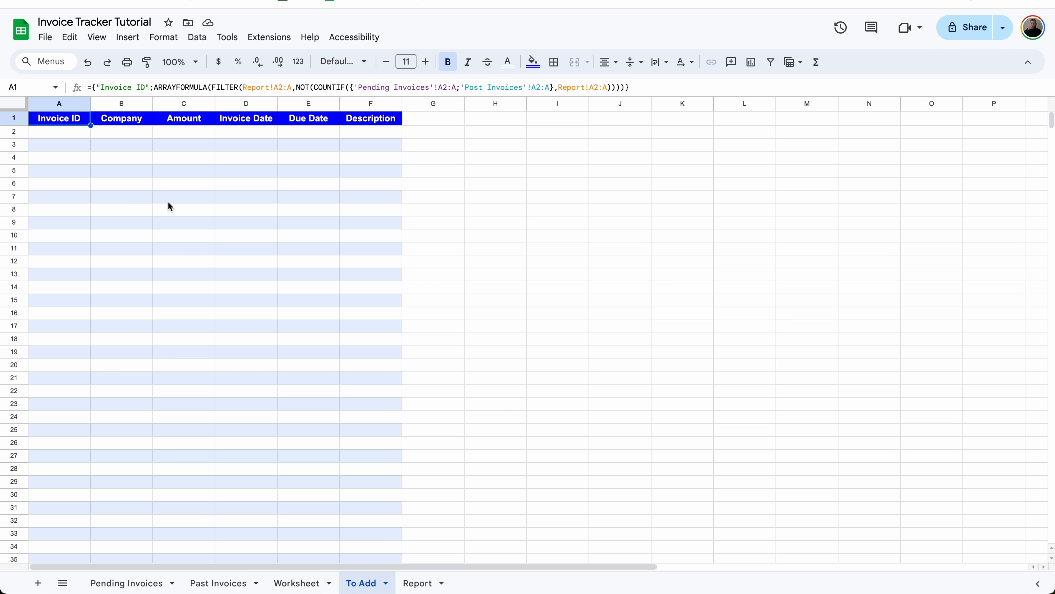
pyautogui.click(125, 583)
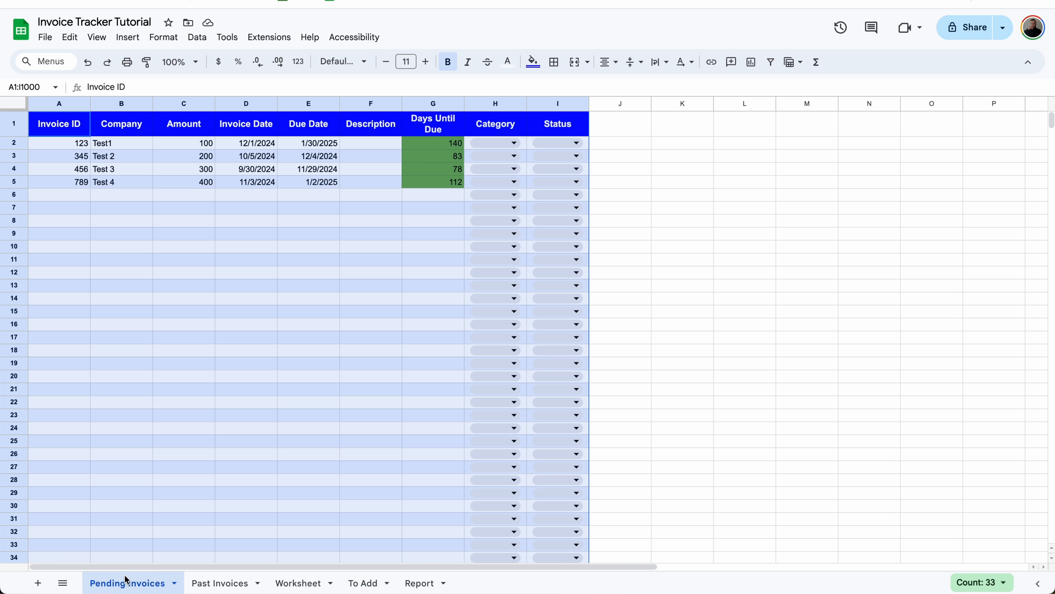
pyautogui.click(264, 208)
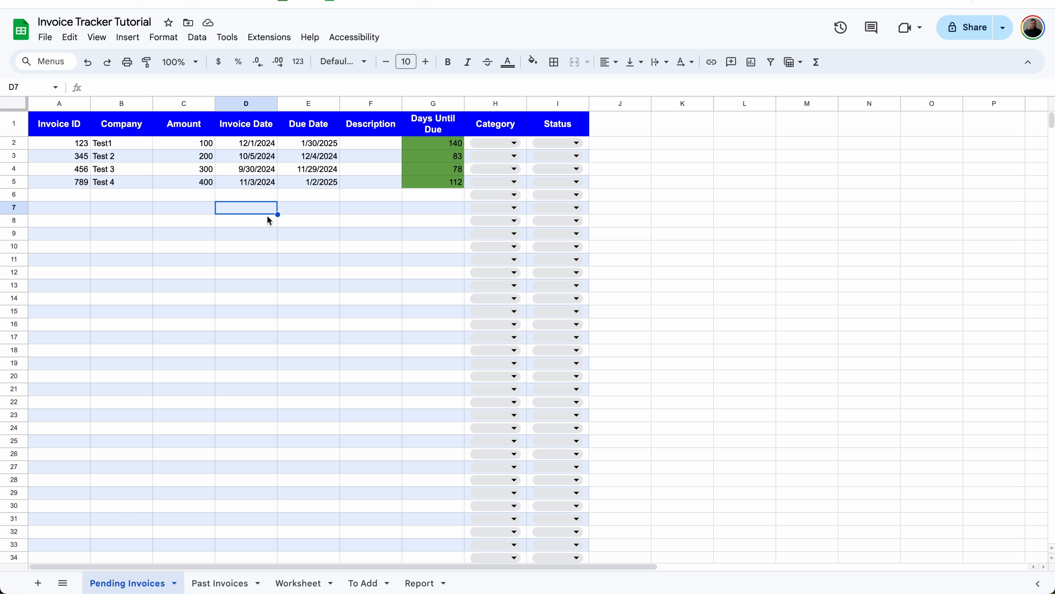
# Step: In row 6 of the Report sheet, add invoice 365 for Test 5, amount 500, filling down dates 11/4/2024 and 1/3/2025 from row 5
pyautogui.click(414, 584)
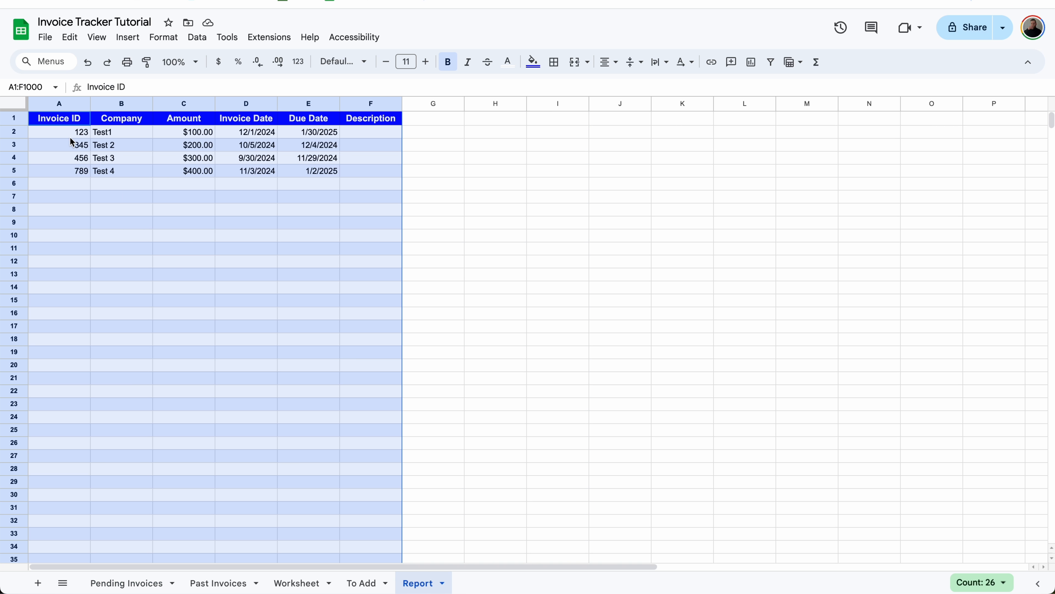
pyautogui.click(85, 189)
pyautogui.write('3')
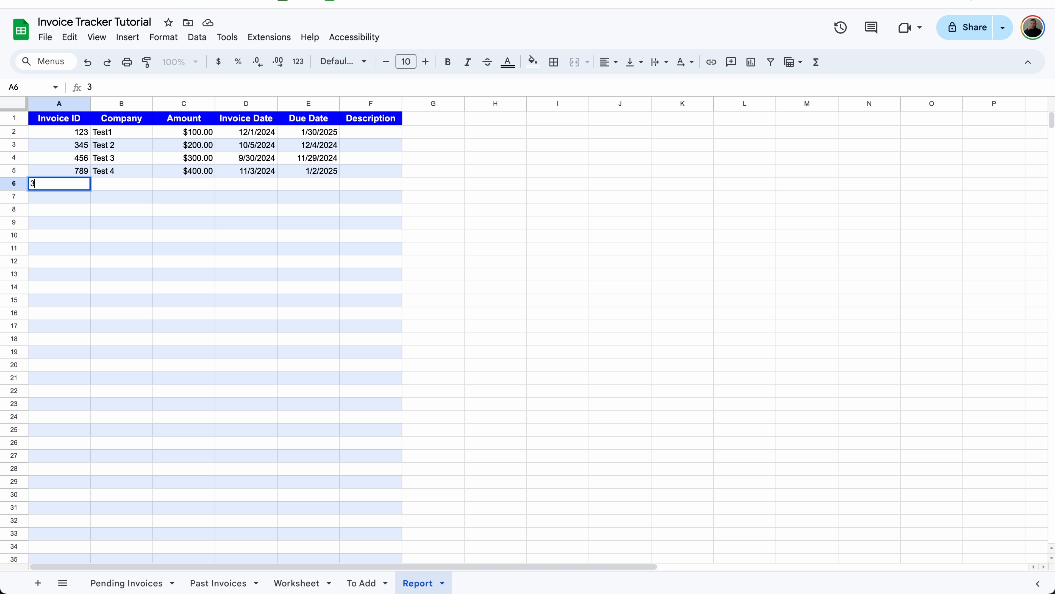
pyautogui.write('65')
pyautogui.press('Tab')
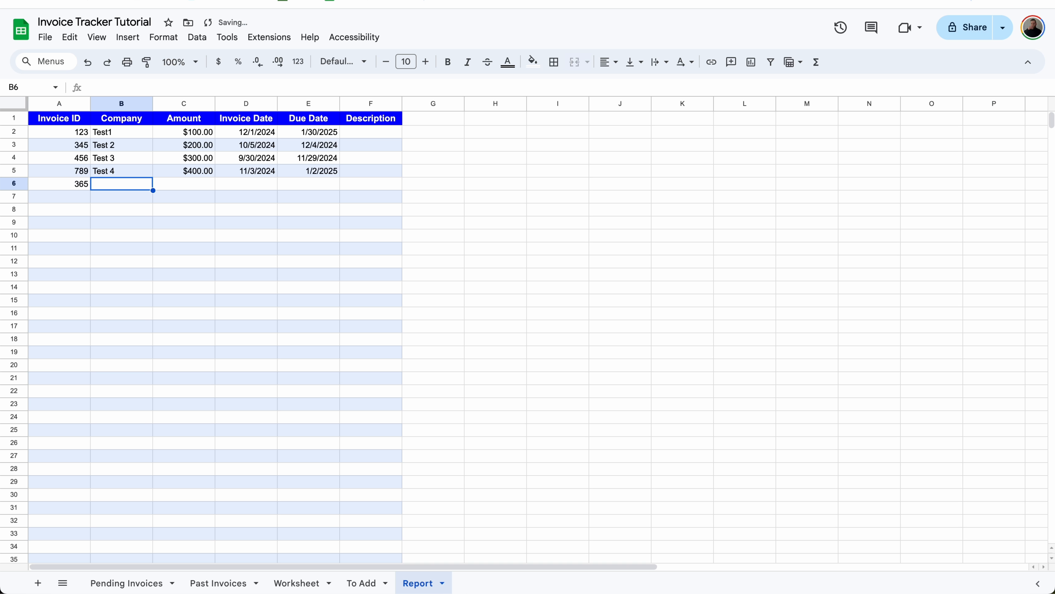
pyautogui.write('Test 5')
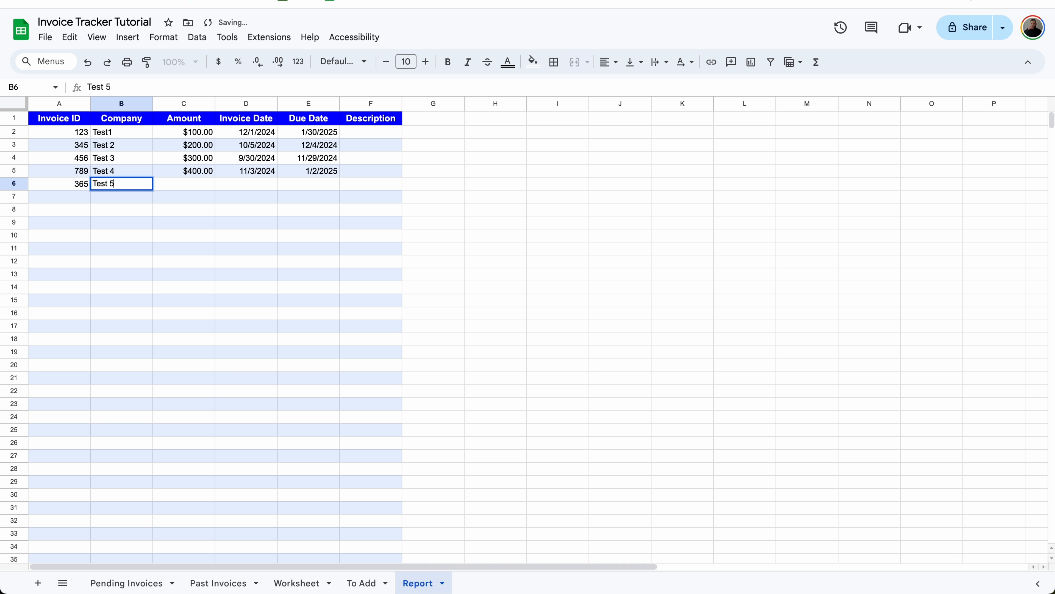
pyautogui.press('Tab')
pyautogui.write('500')
pyautogui.press('Tab')
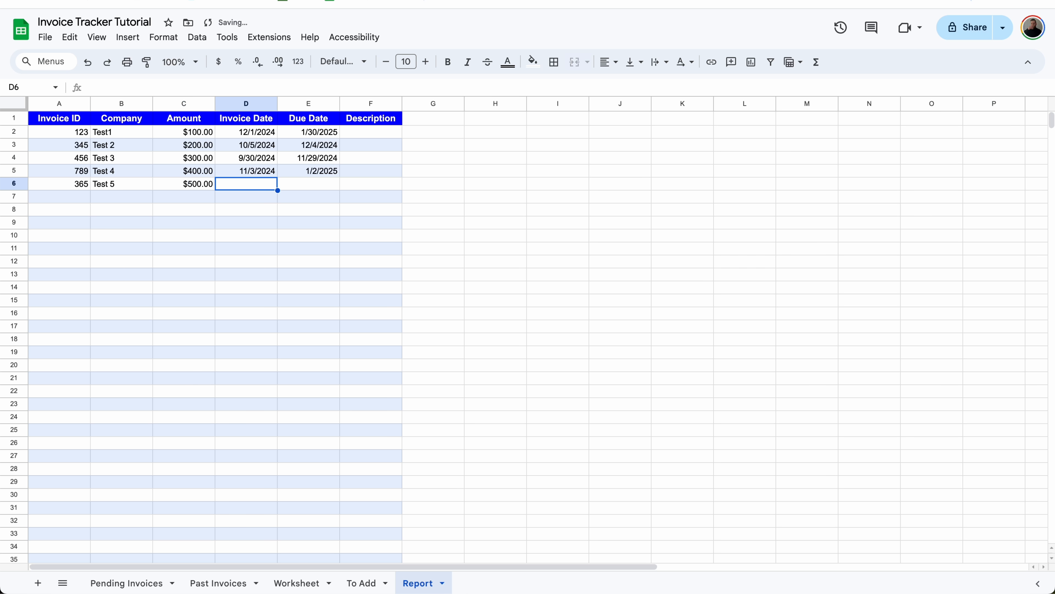
pyautogui.moveTo(249, 171); pyautogui.dragTo(338, 183)
pyautogui.click(284, 261)
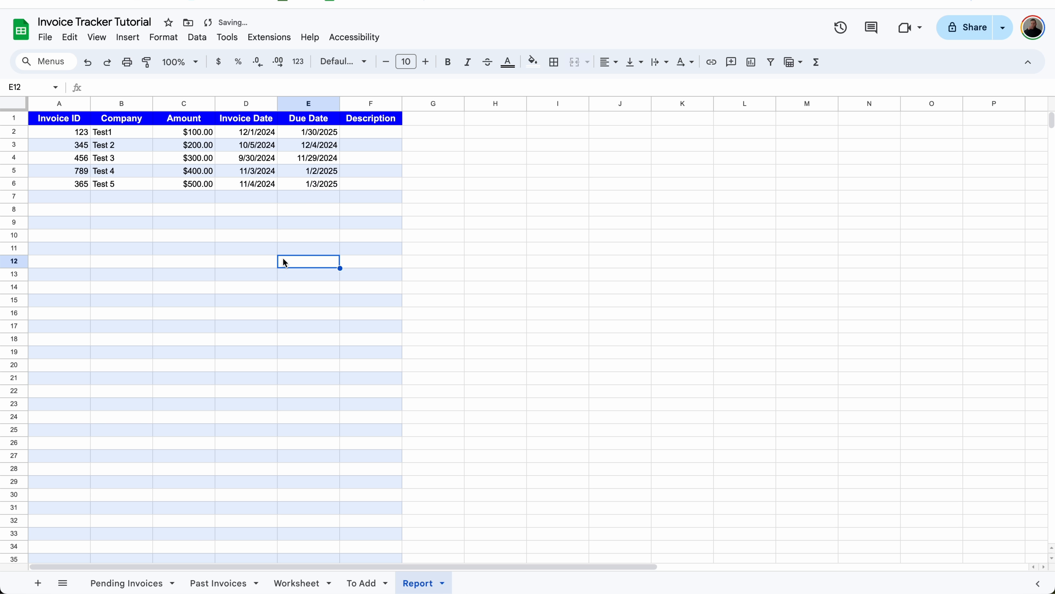
# Step: Check the To Add sheet, run copyToPendingInvoices again in Apps Script and review the Pending Invoices sheet for the Test 5 invoice
pyautogui.click(365, 583)
pyautogui.click(135, 211)
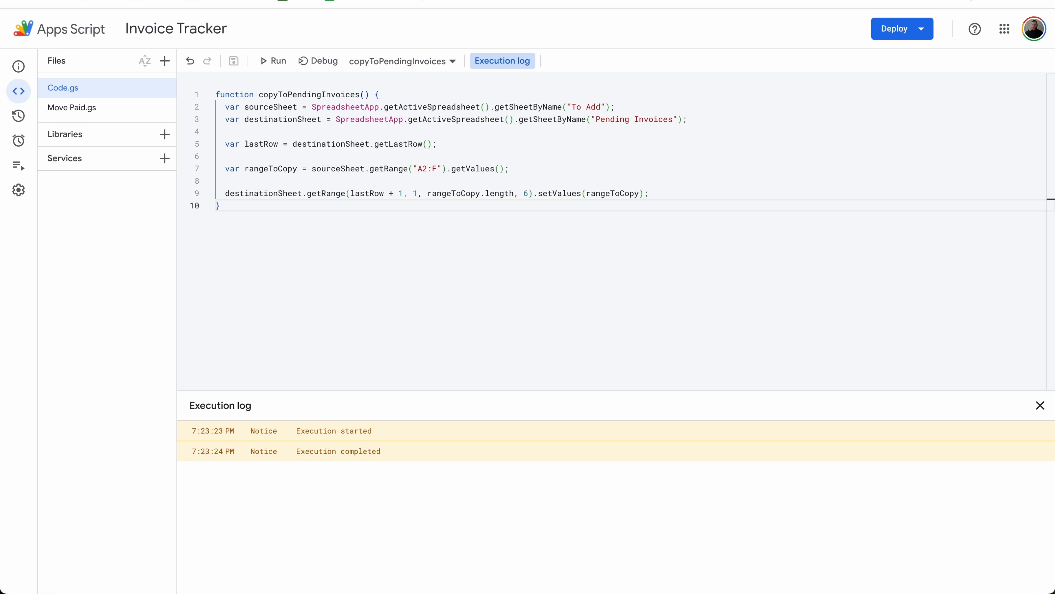
pyautogui.click(269, 62)
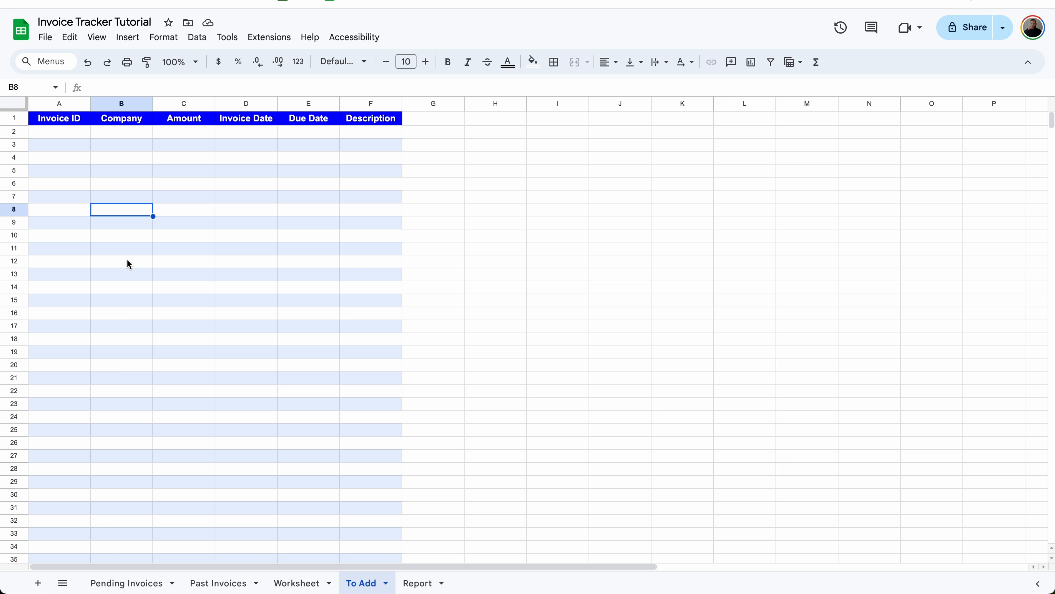
pyautogui.click(120, 582)
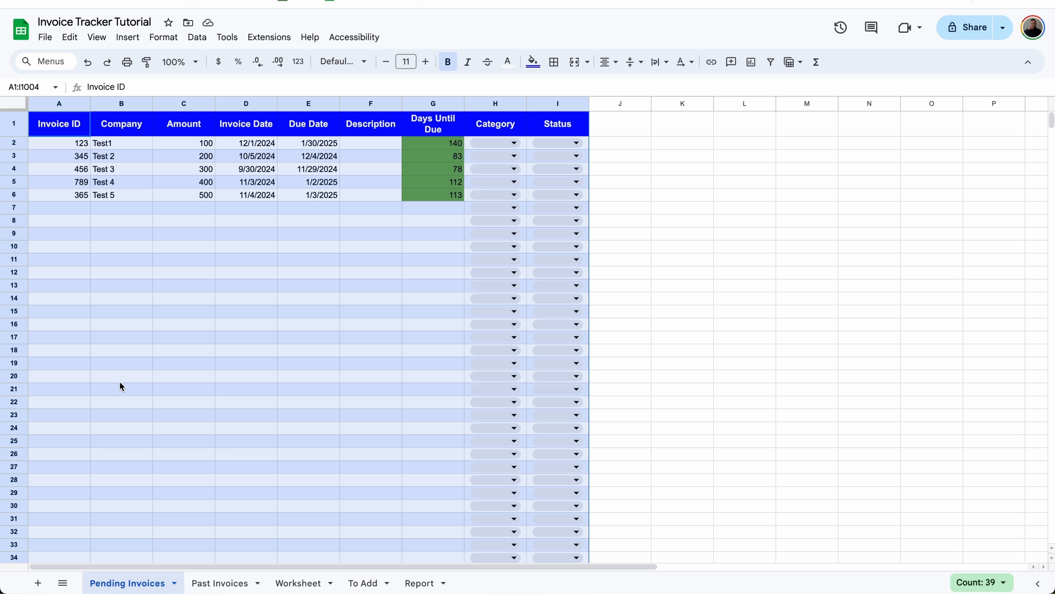
pyautogui.click(122, 286)
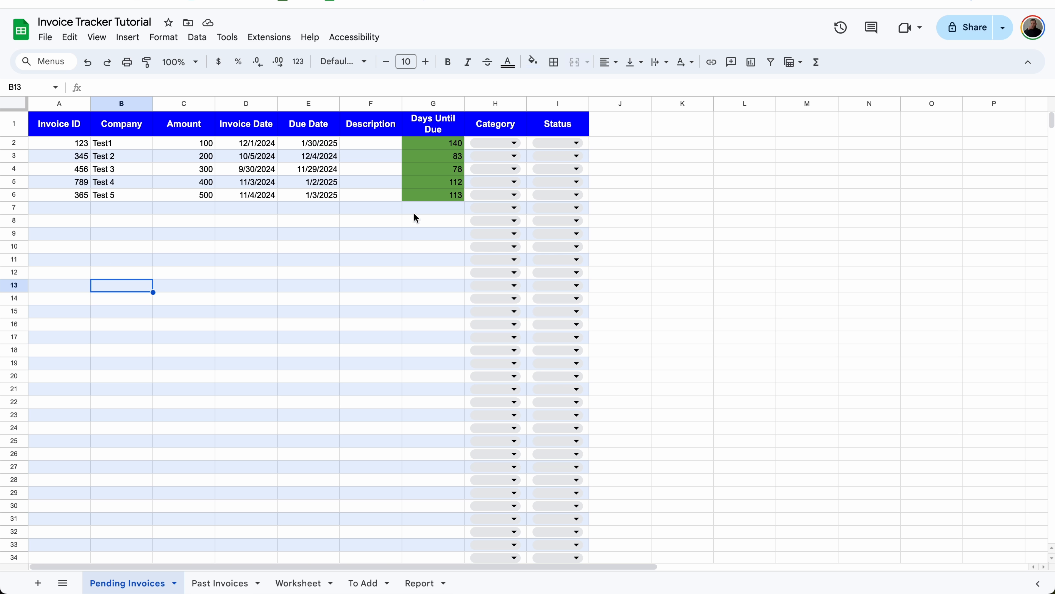
# Step: On Pending Invoices, set the categories of Test1 through Test 5 to this, is, a, test and test
pyautogui.click(509, 142)
pyautogui.click(482, 161)
pyautogui.click(494, 157)
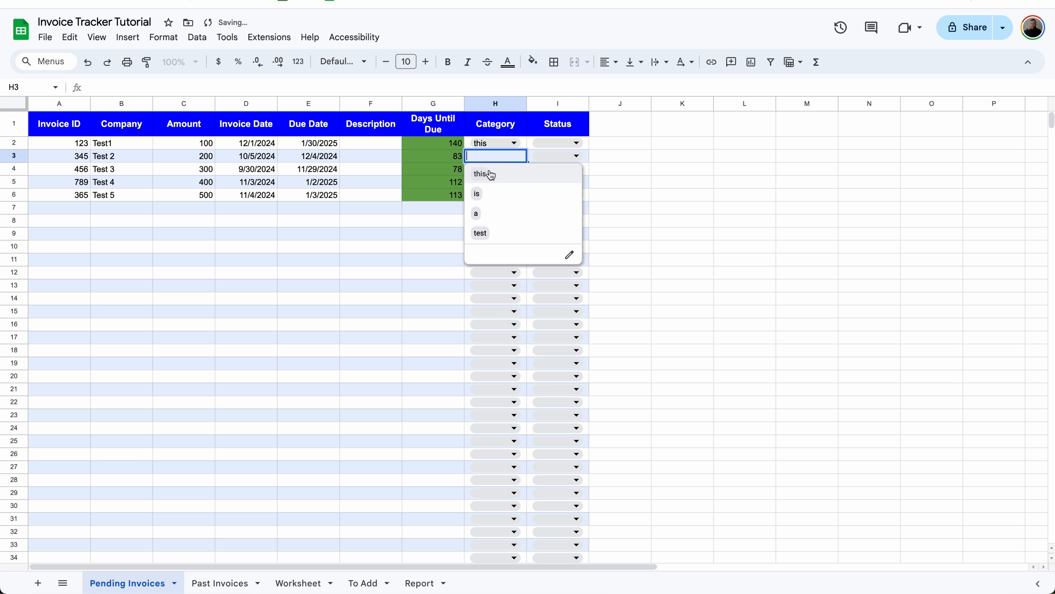
pyautogui.click(480, 193)
pyautogui.click(498, 170)
pyautogui.click(477, 226)
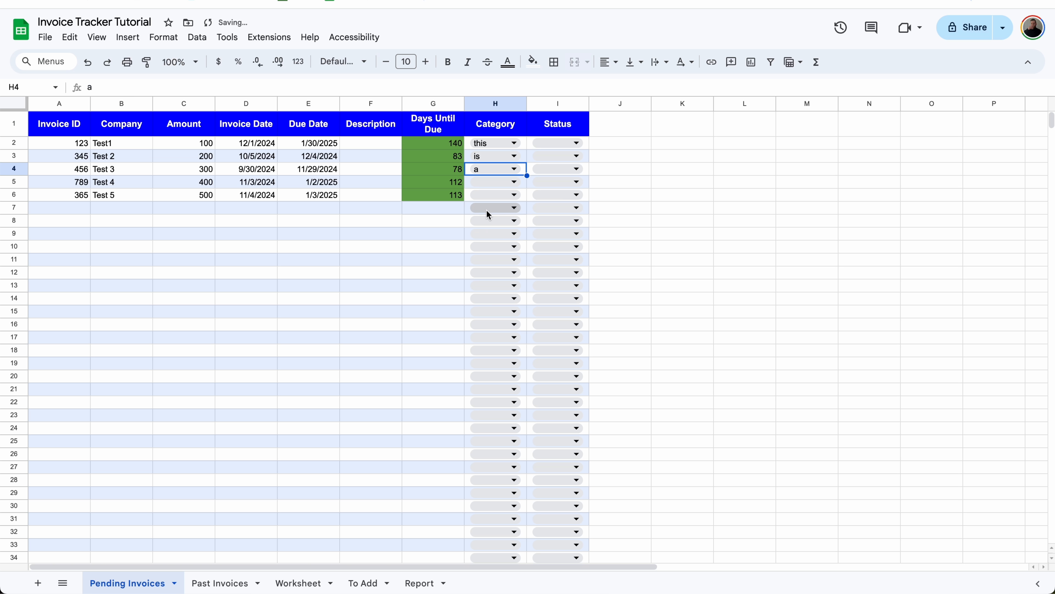
pyautogui.click(490, 181)
pyautogui.click(481, 262)
pyautogui.click(514, 194)
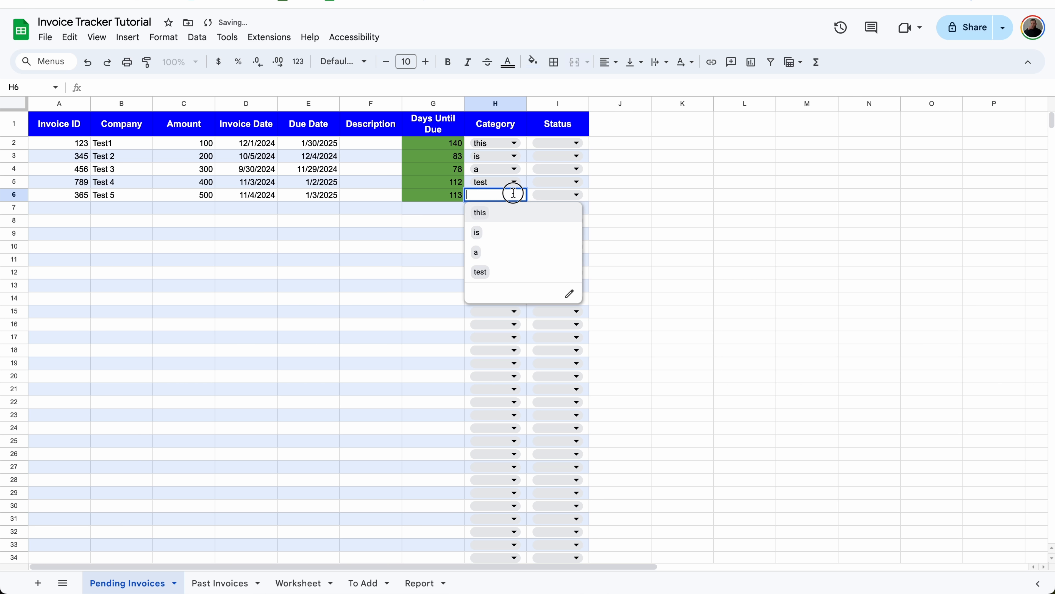
pyautogui.click(491, 271)
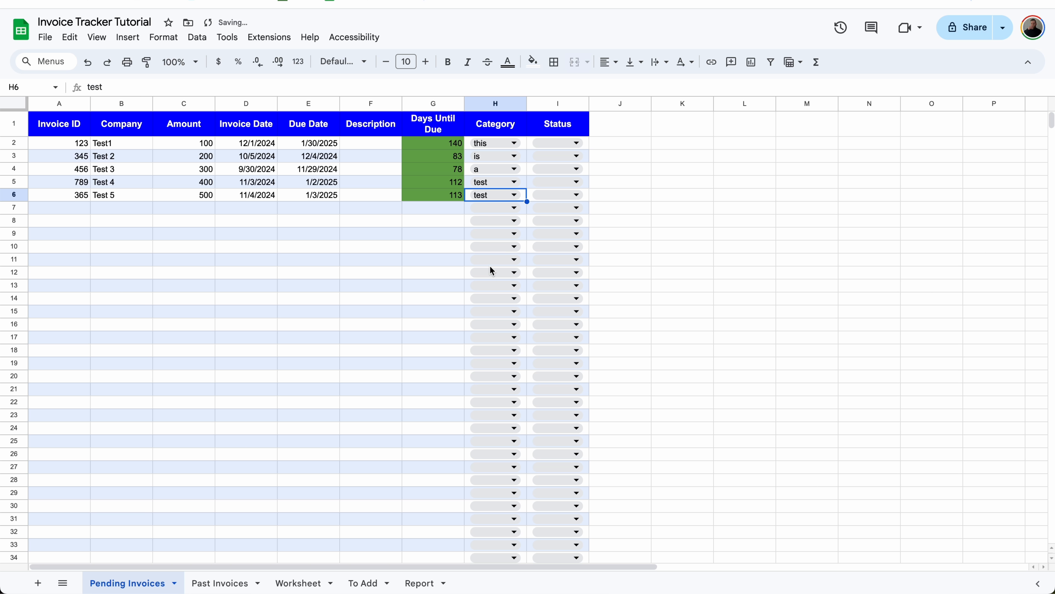
# Step: Set the Test1 invoice's status to Pending and fill it down through the Test 5 row
pyautogui.click(577, 143)
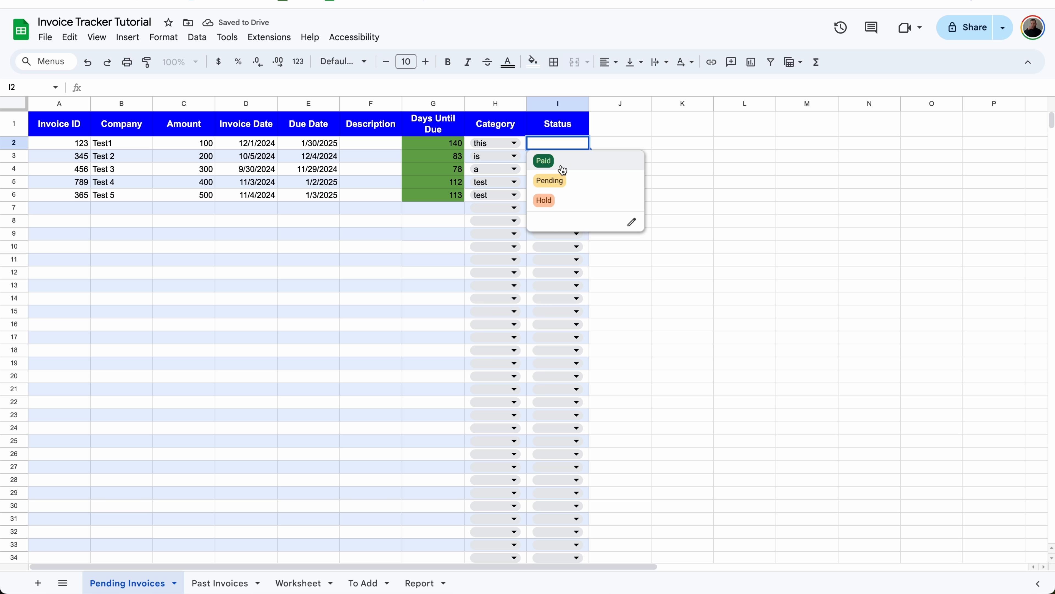
pyautogui.click(558, 180)
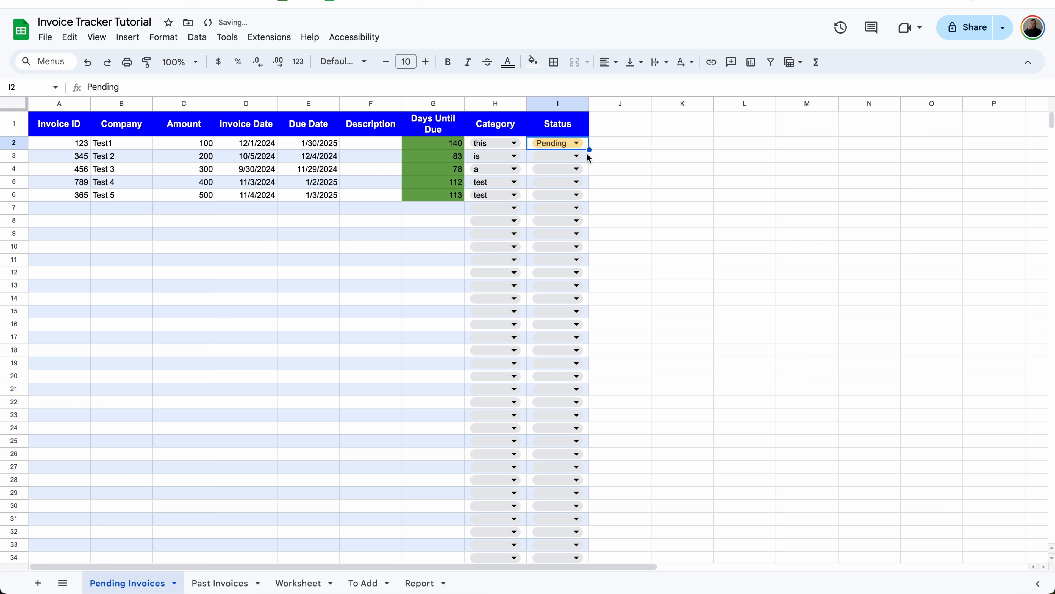
pyautogui.moveTo(589, 149); pyautogui.dragTo(583, 193)
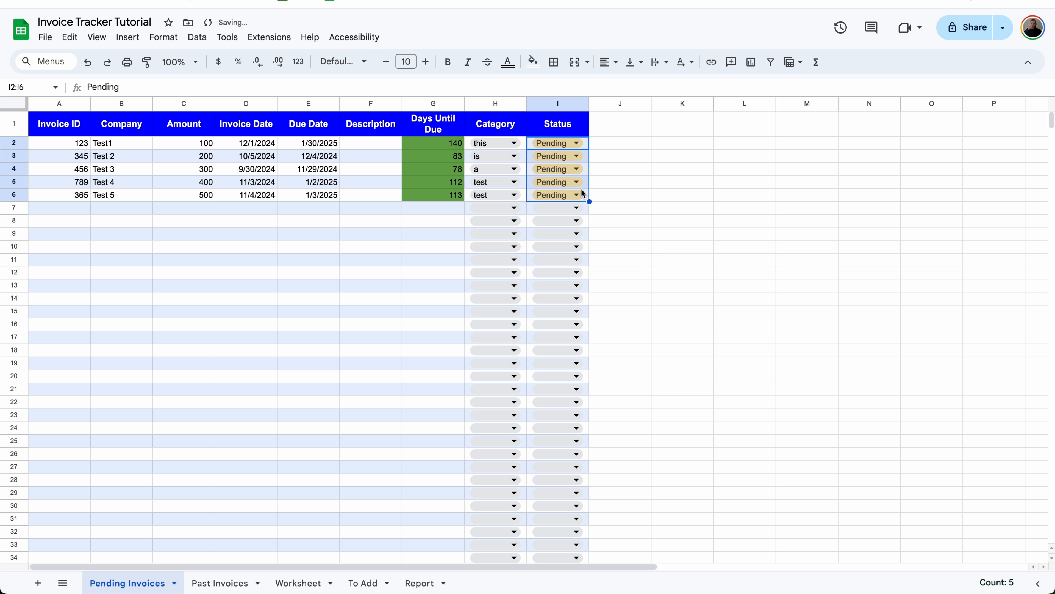
# Step: Mark the Test1 invoice as Paid and check the Past Invoices, Report and To Add sheets
pyautogui.click(557, 143)
pyautogui.click(554, 164)
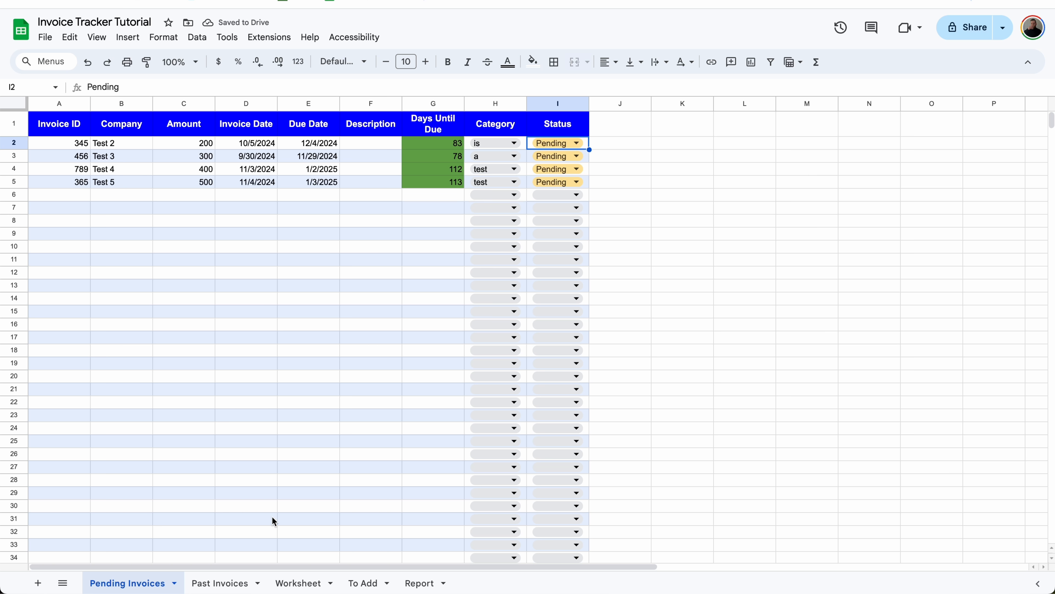
pyautogui.click(226, 582)
pyautogui.click(249, 376)
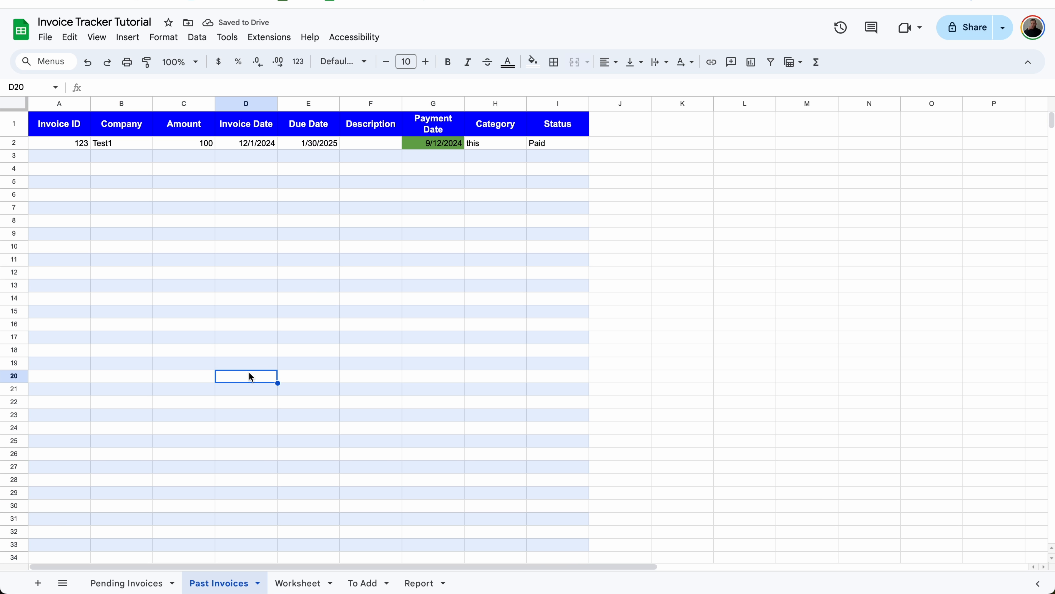
pyautogui.click(423, 584)
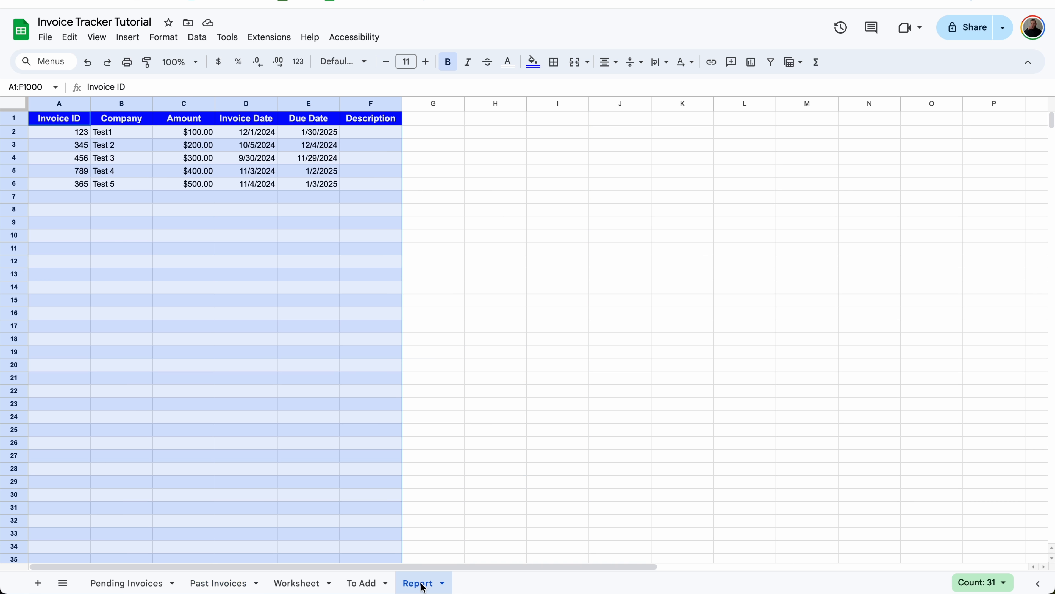
pyautogui.click(366, 583)
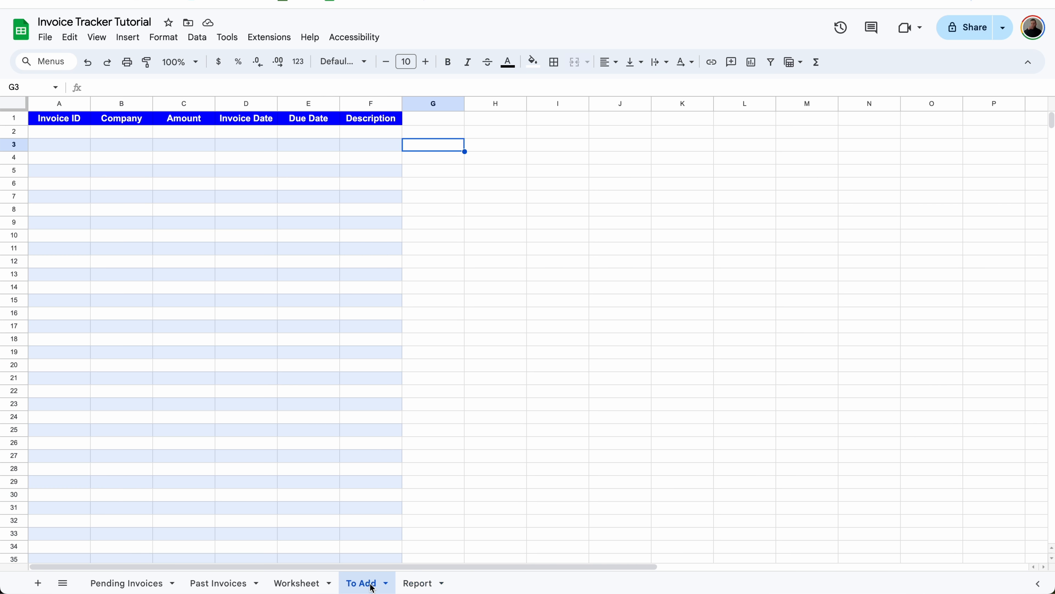
# Step: In the Apps Script project, start a new trigger that runs copyToPendingInvoices with a time-driven event source
pyautogui.hotkey('ctrl', 'Tab')
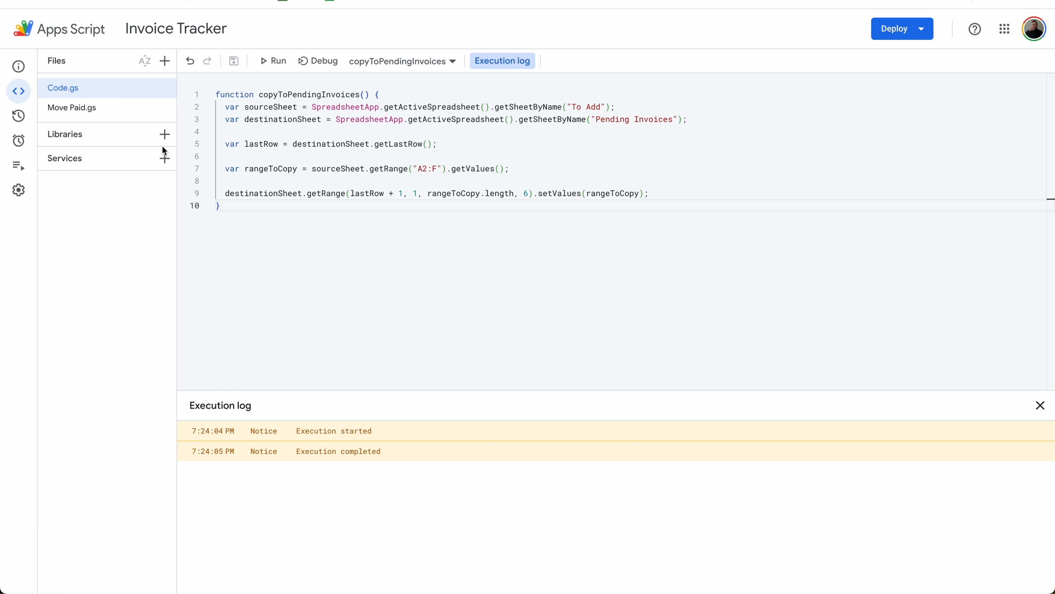
pyautogui.click(20, 144)
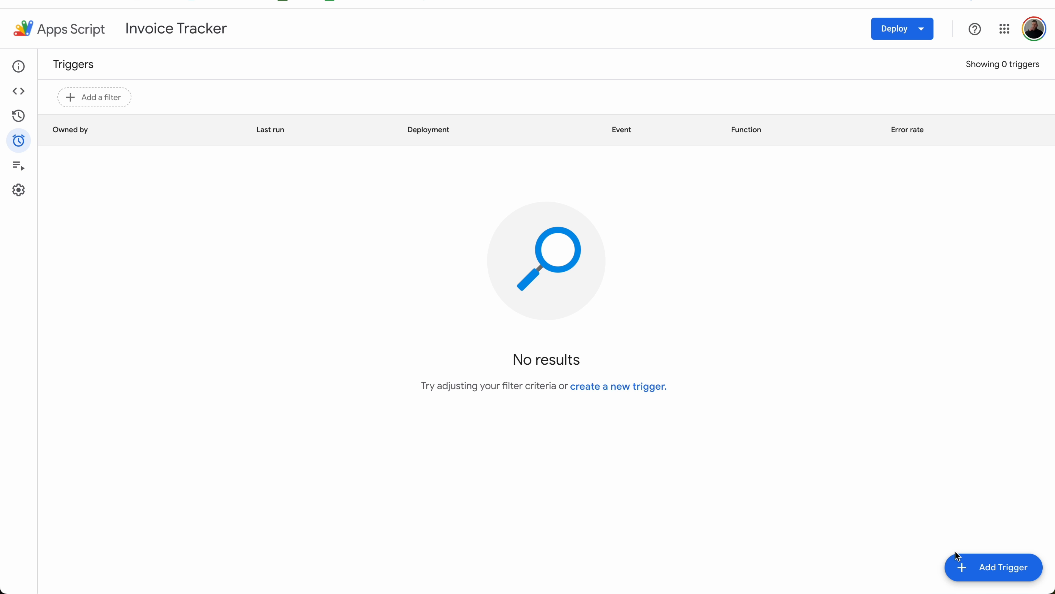
pyautogui.click(958, 557)
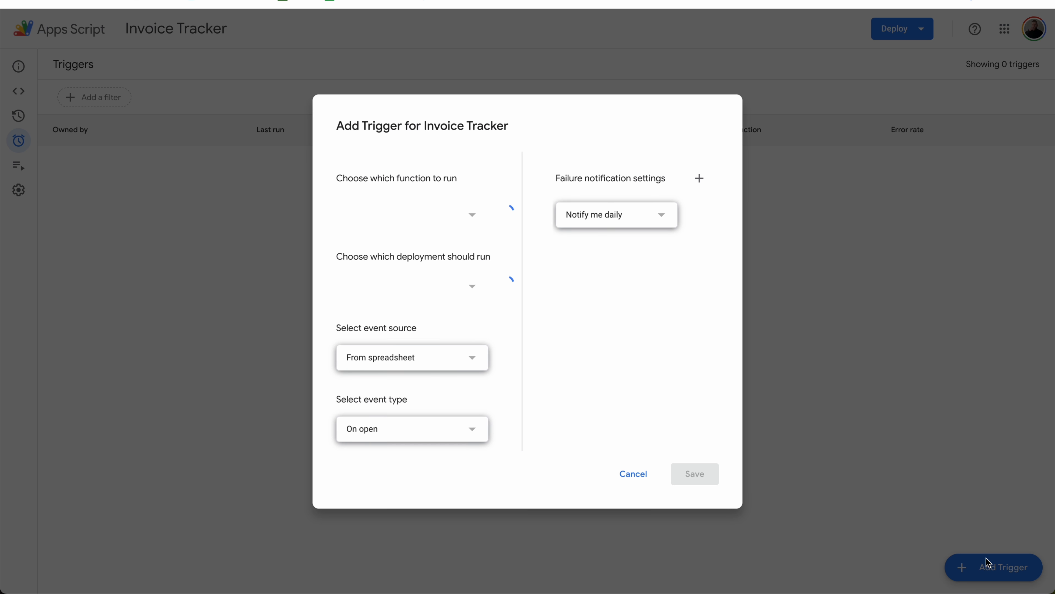
pyautogui.click(439, 211)
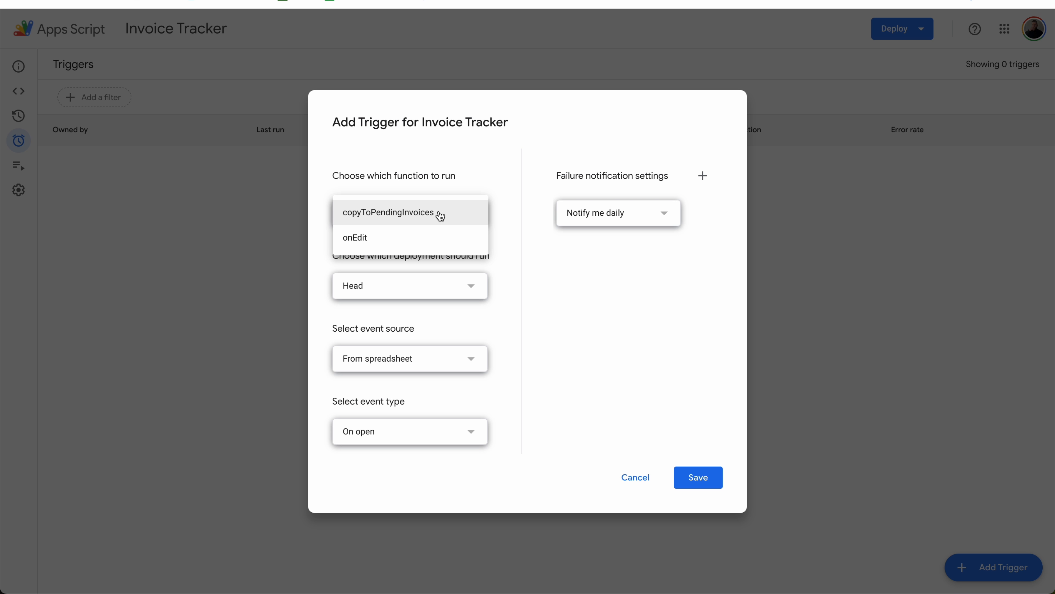
pyautogui.click(510, 215)
pyautogui.click(436, 358)
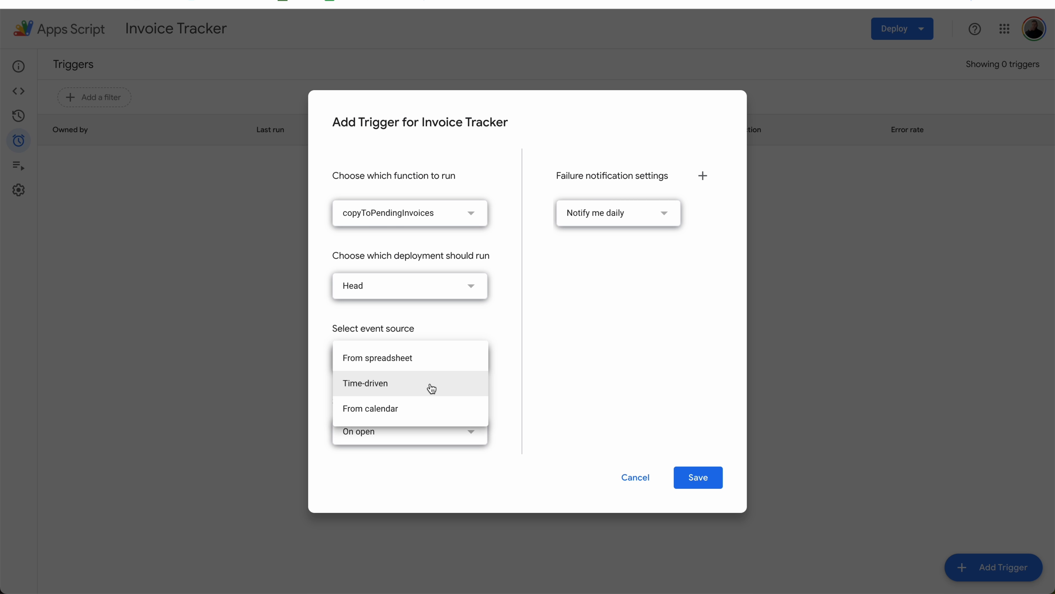
pyautogui.click(432, 388)
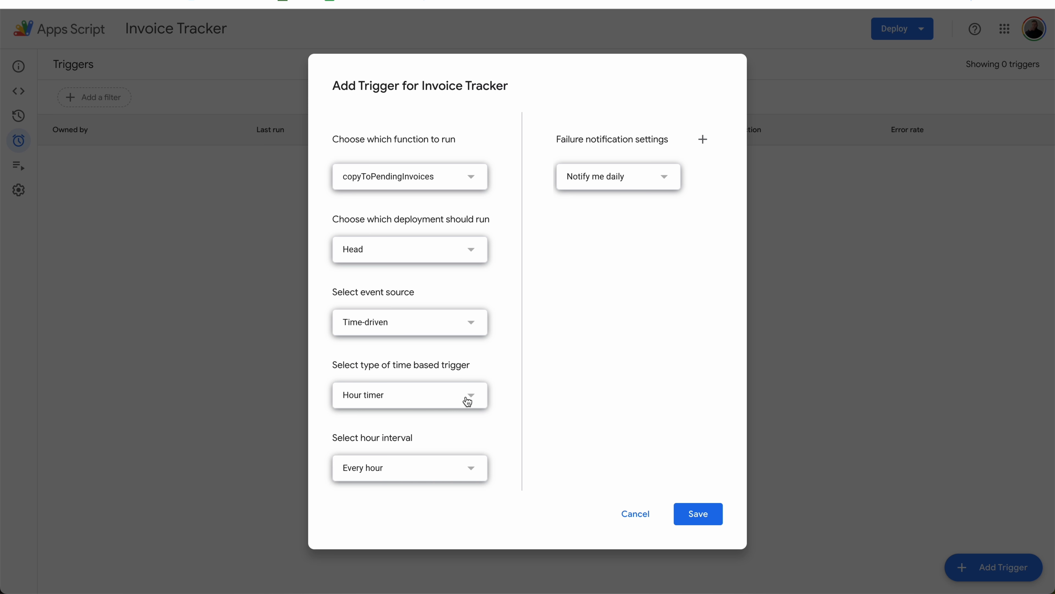
# Step: Set the trigger to a day timer running 7am to 8am with weekly failure notifications, and save it
pyautogui.click(468, 401)
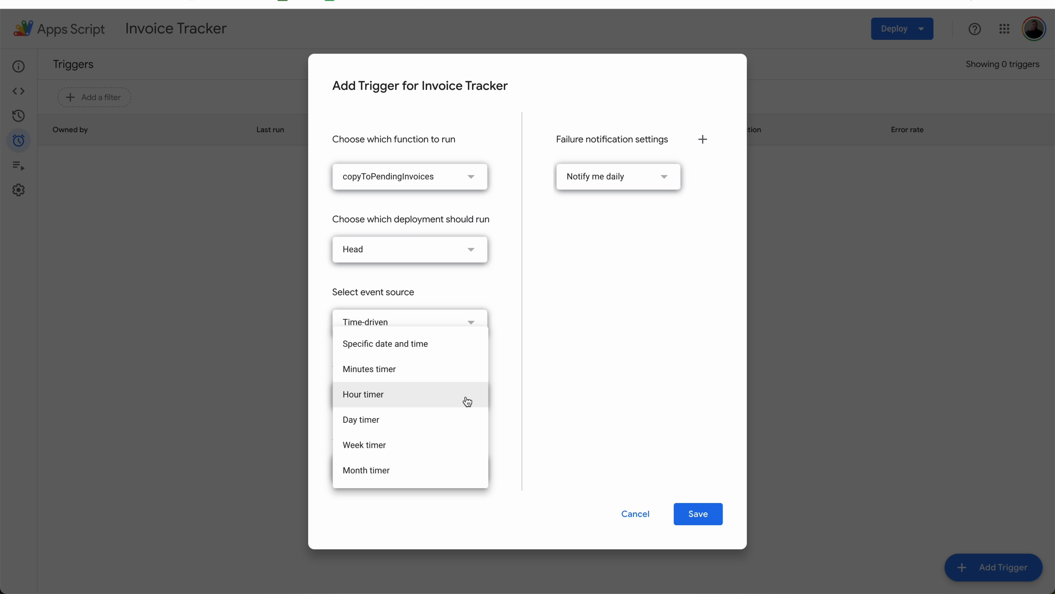
pyautogui.click(450, 421)
pyautogui.click(451, 462)
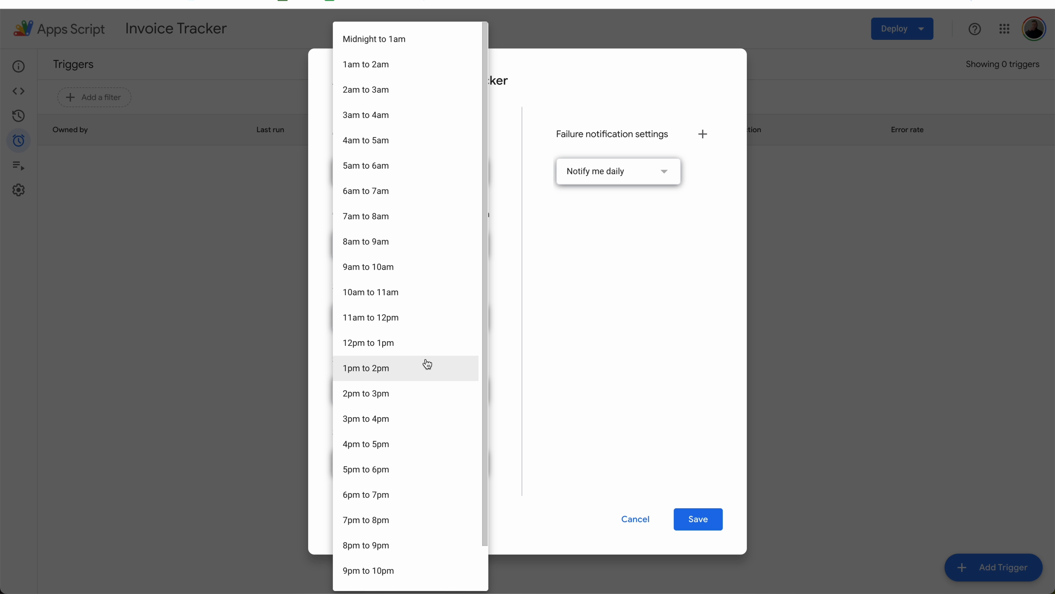
pyautogui.click(452, 226)
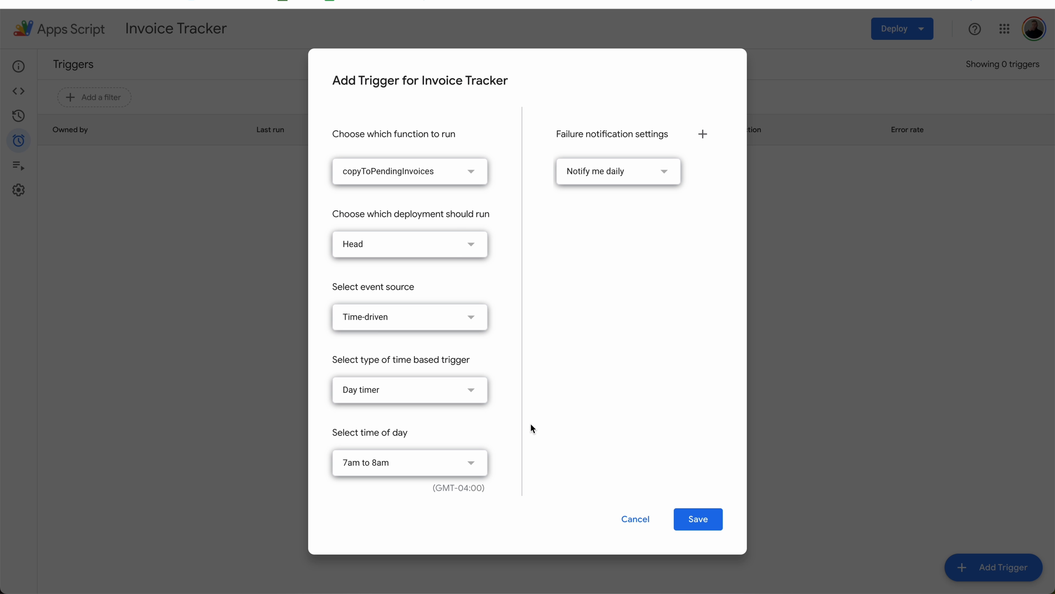
pyautogui.click(666, 172)
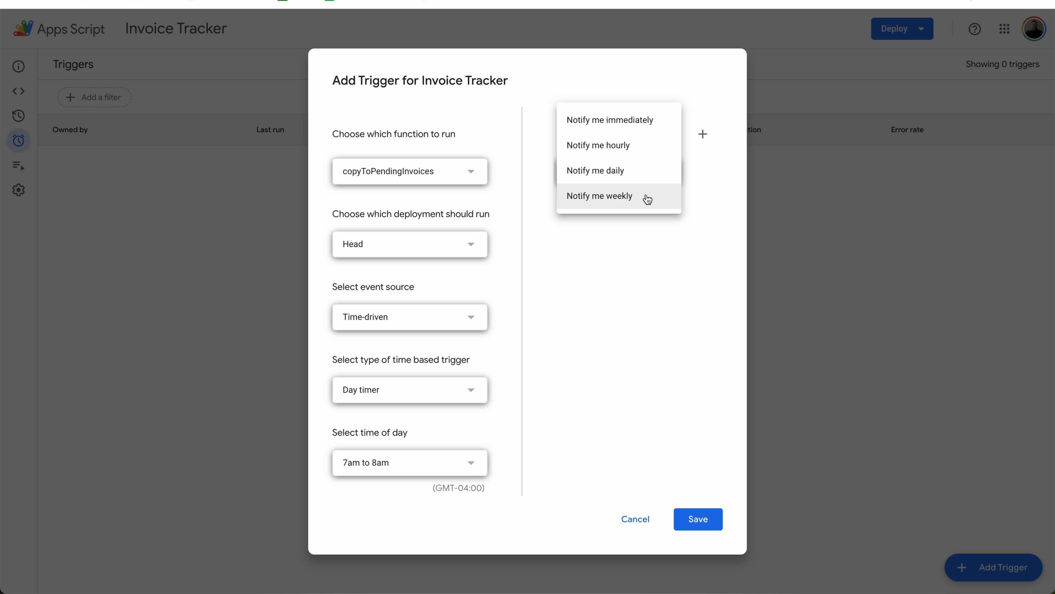
pyautogui.click(647, 196)
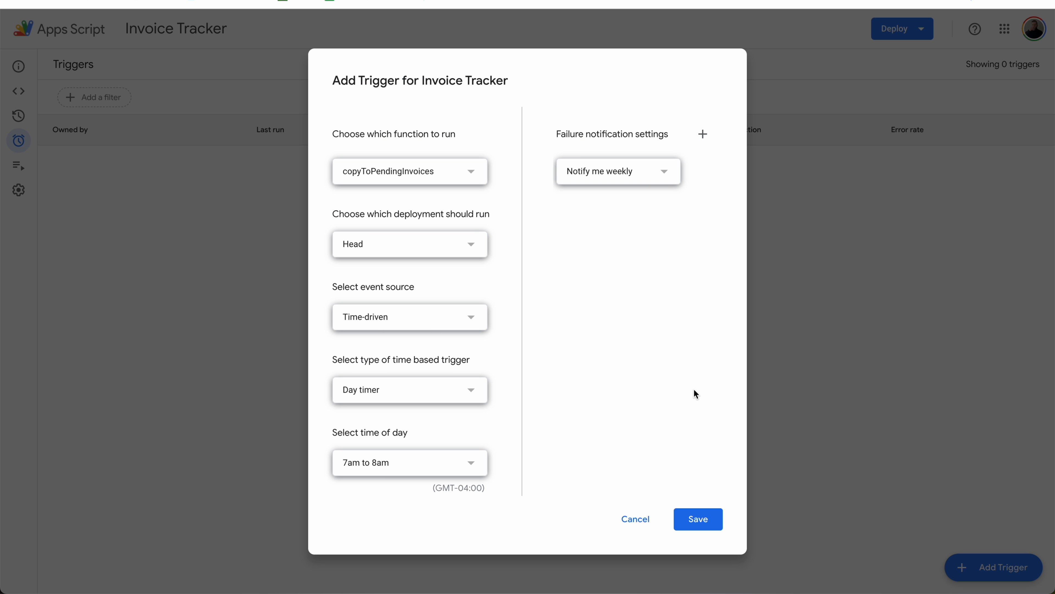
pyautogui.click(704, 527)
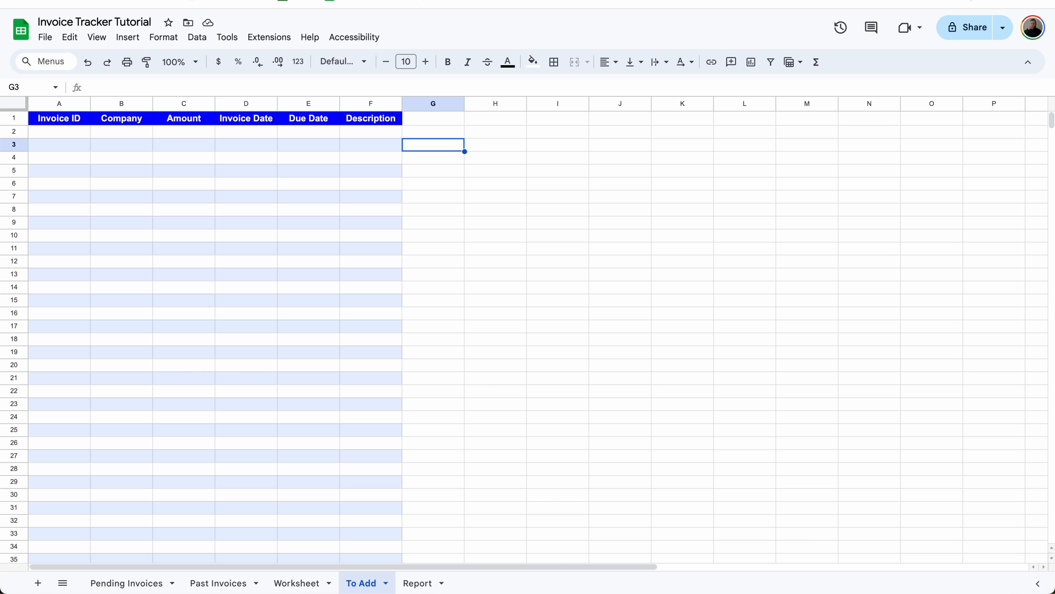
# Step: Back in the spreadsheet's Pending Invoices sheet, mark the Test 2, Test 3, Test 4 and Test 5 invoices as Paid one after another
pyautogui.click(130, 583)
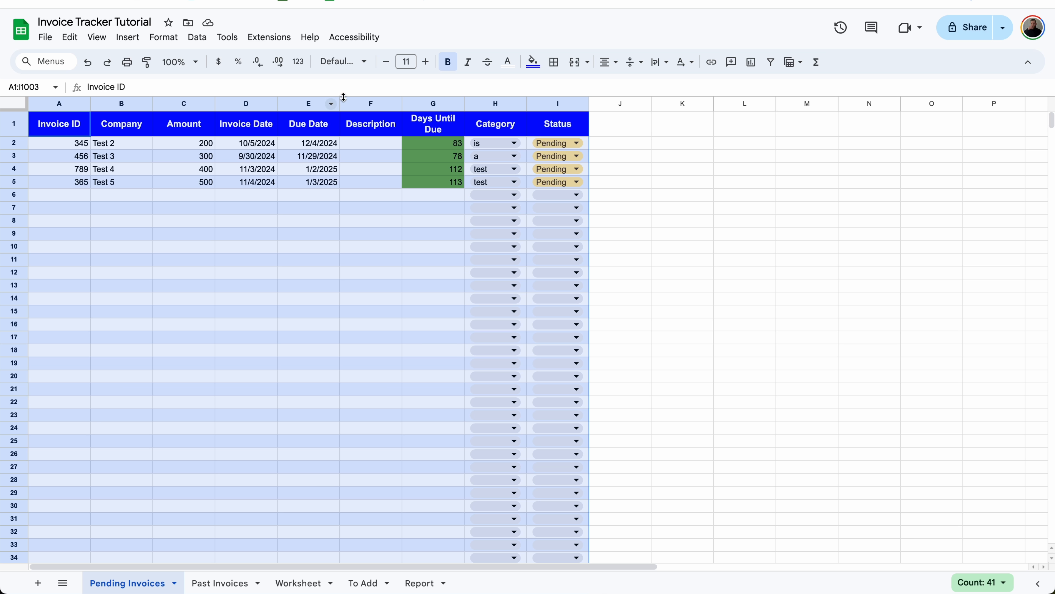
pyautogui.click(462, 157)
pyautogui.click(557, 143)
pyautogui.click(555, 161)
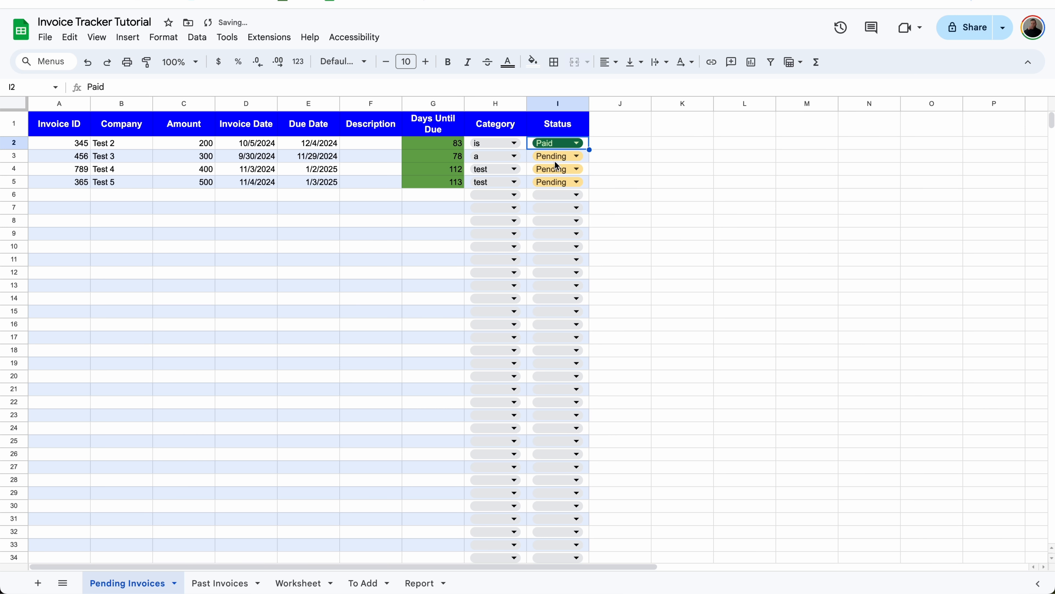
pyautogui.click(562, 142)
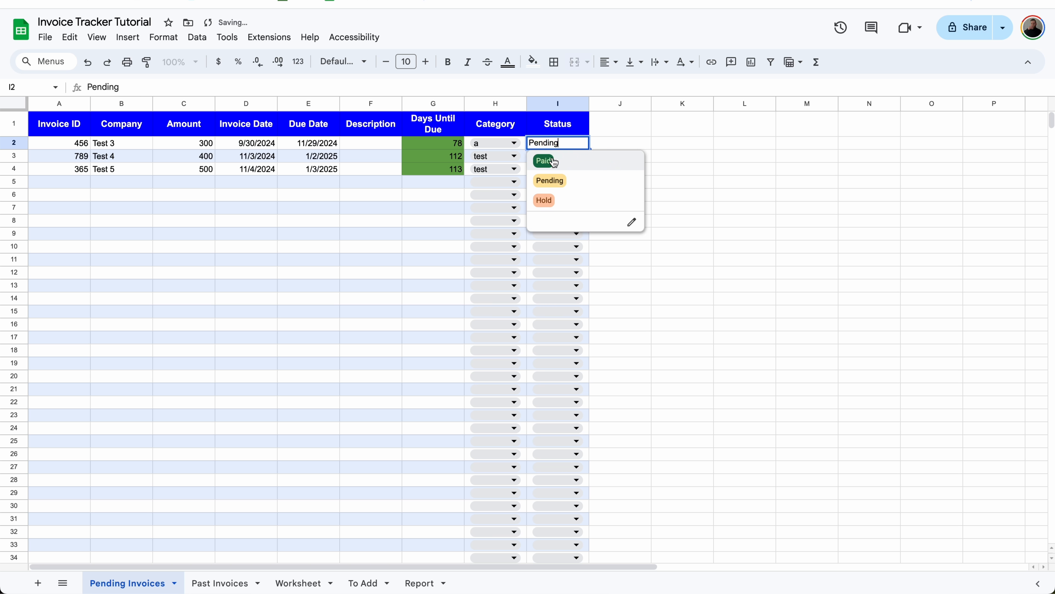
pyautogui.click(550, 160)
pyautogui.click(562, 142)
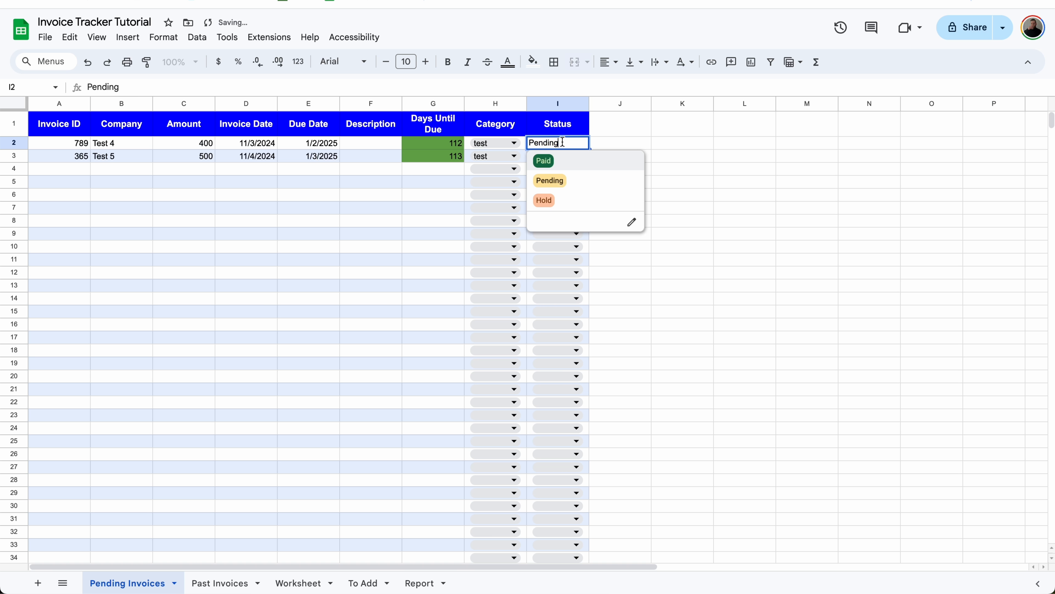
pyautogui.click(551, 158)
pyautogui.click(560, 142)
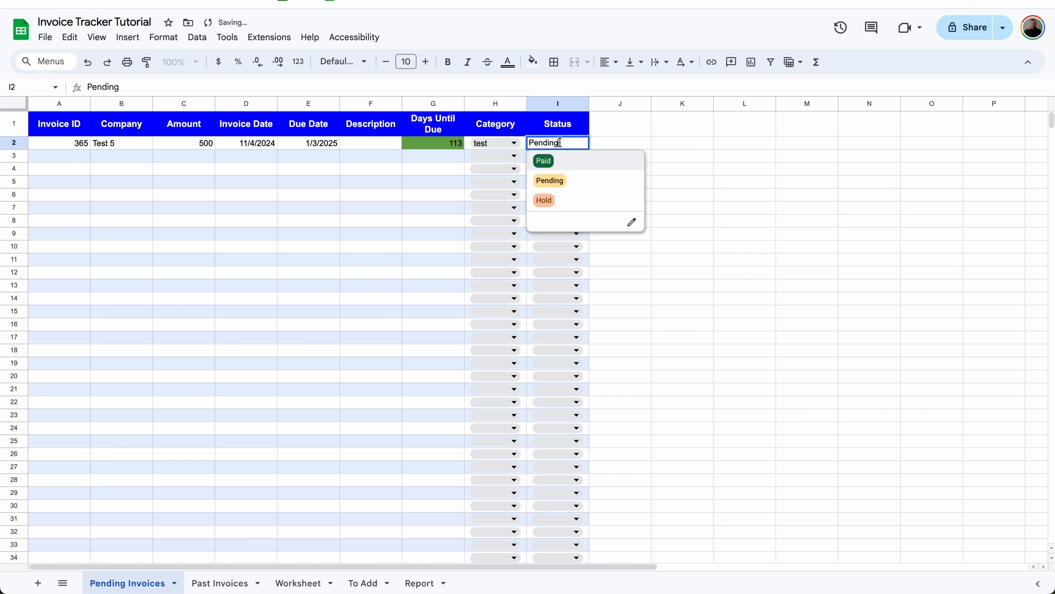
pyautogui.click(552, 159)
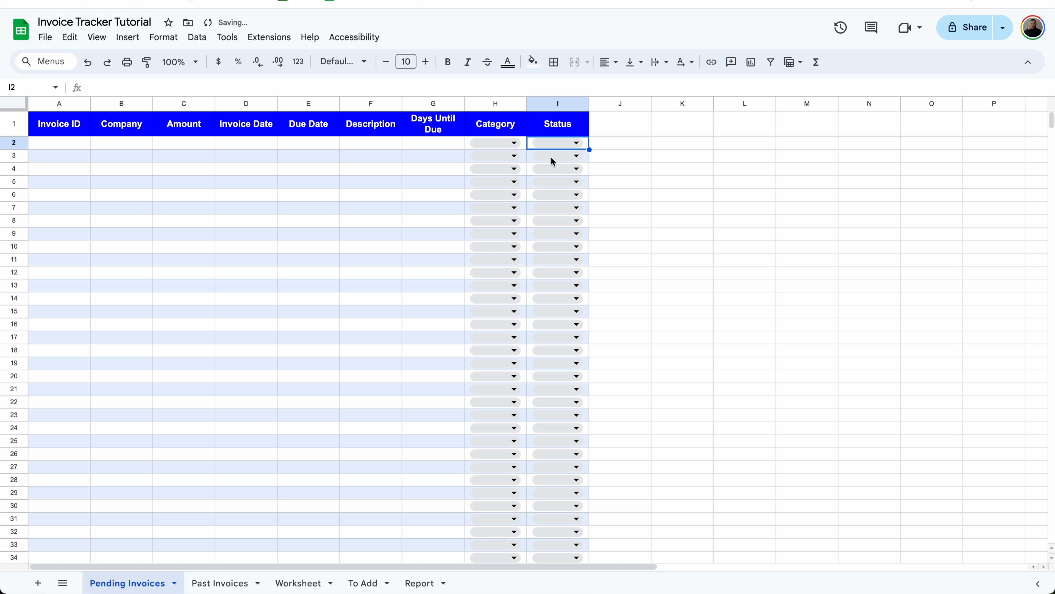
# Step: Create a pivot table from the Past Invoices columns A:I, placed on the existing Worksheet sheet at cell C30
pyautogui.moveTo(77, 104); pyautogui.dragTo(576, 119)
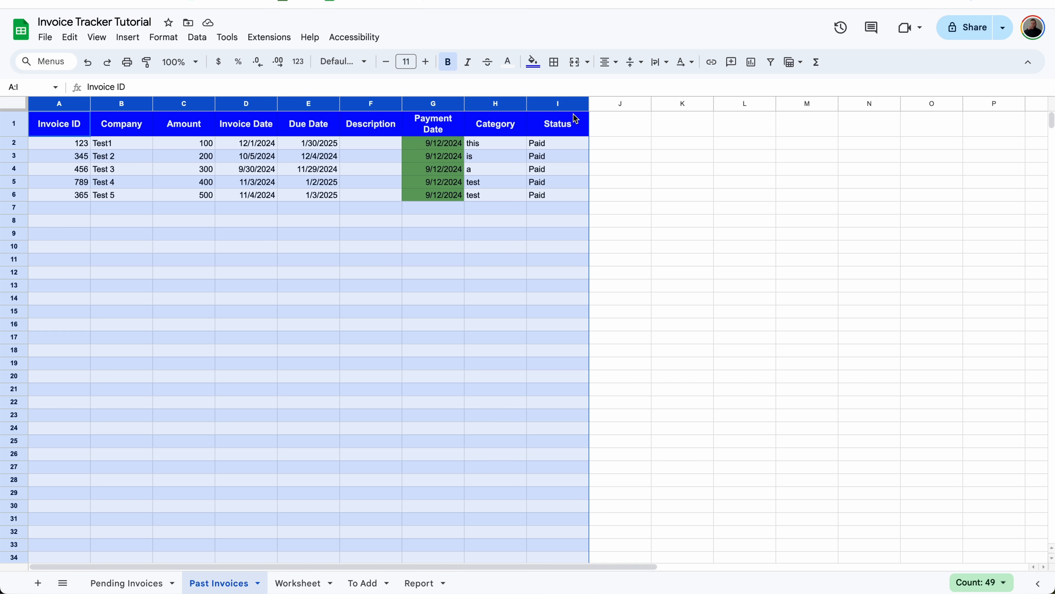
pyautogui.click(128, 37)
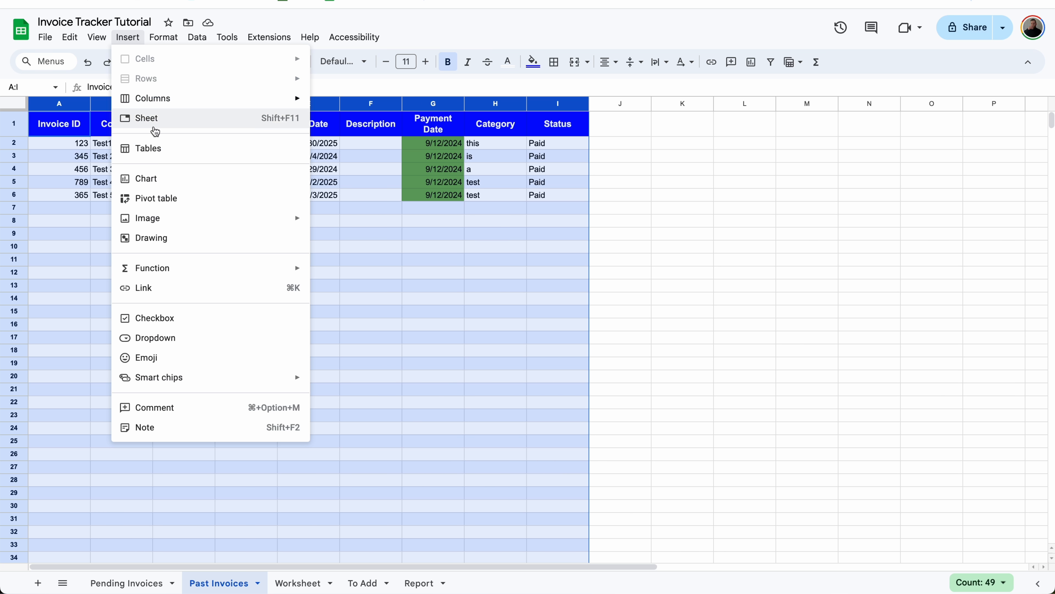
pyautogui.click(168, 202)
pyautogui.click(485, 326)
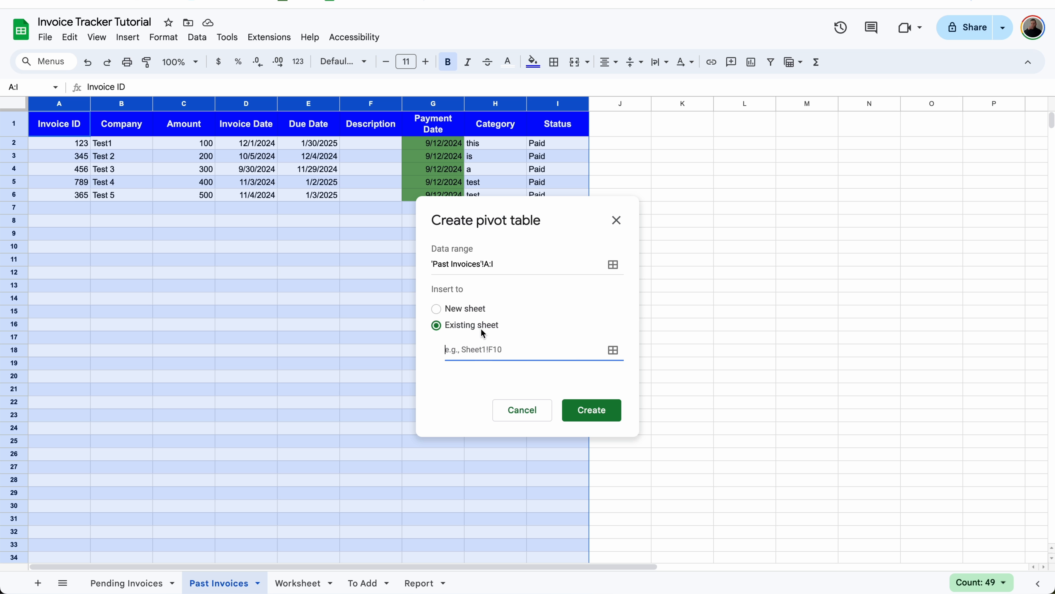
pyautogui.click(612, 351)
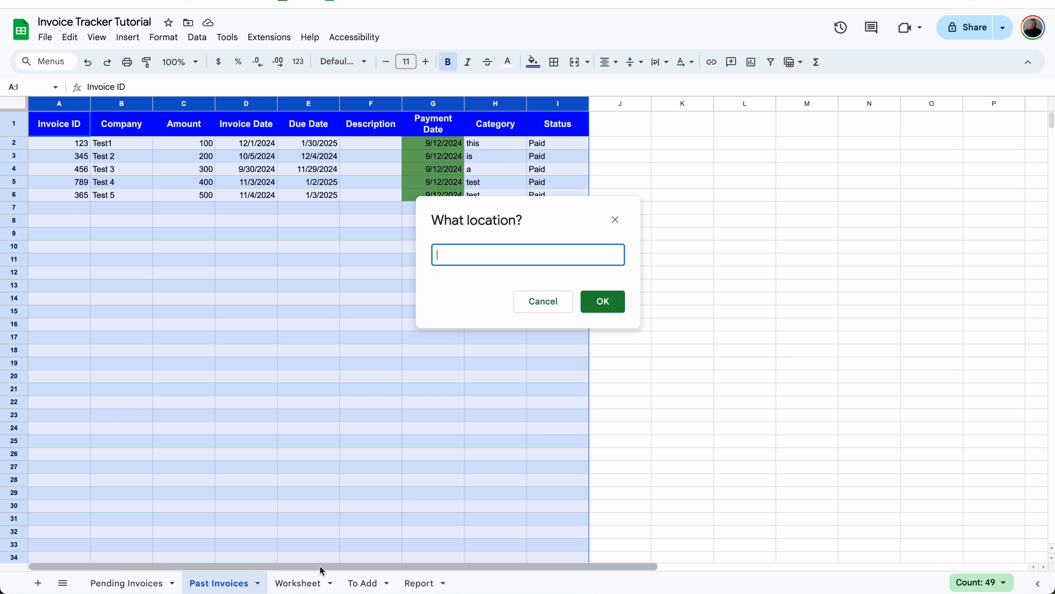
pyautogui.click(313, 585)
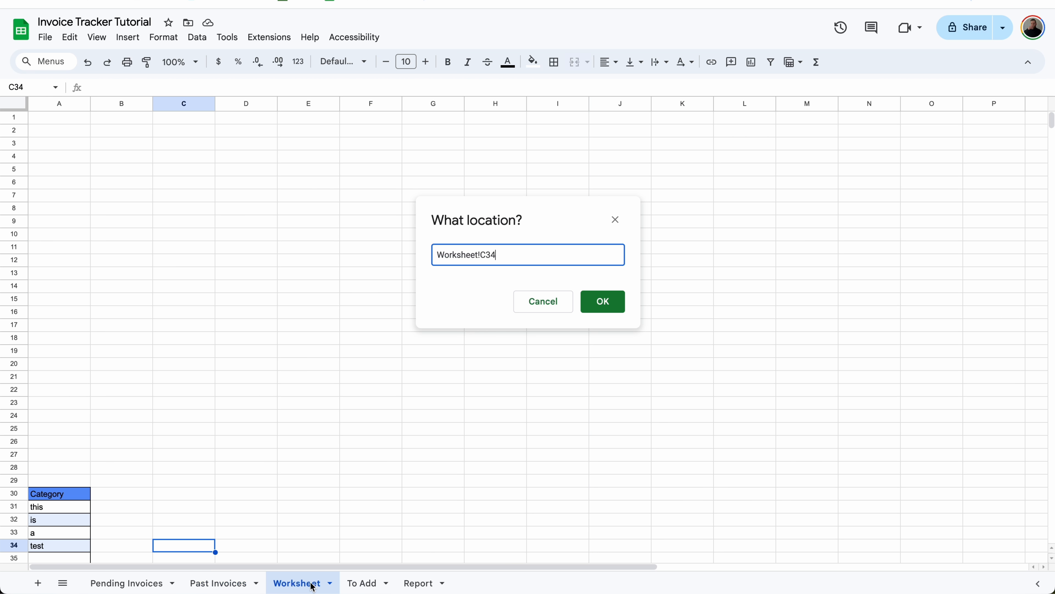
pyautogui.click(194, 498)
pyautogui.click(610, 301)
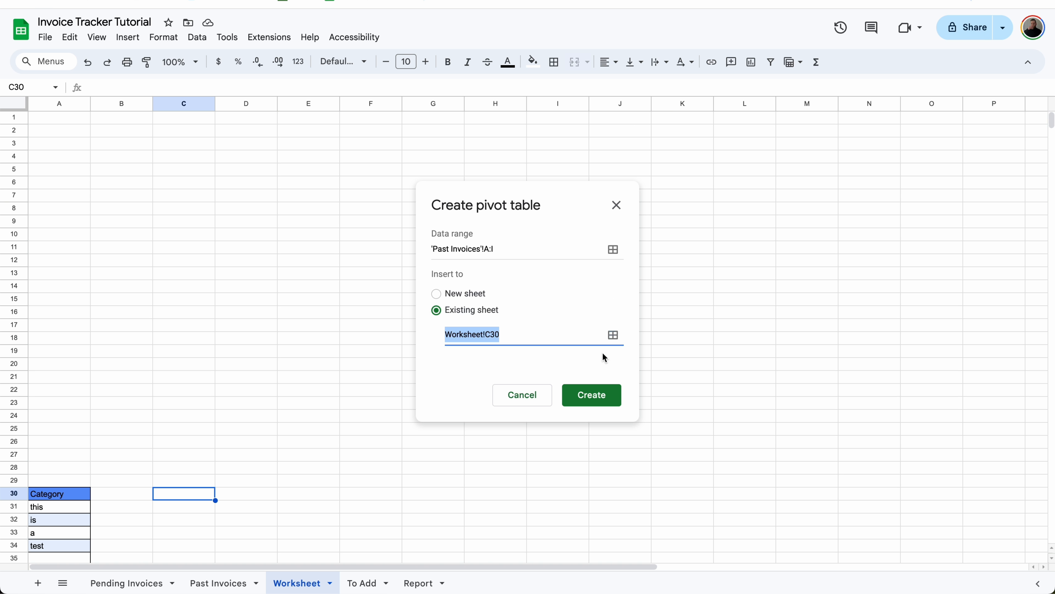
pyautogui.click(592, 395)
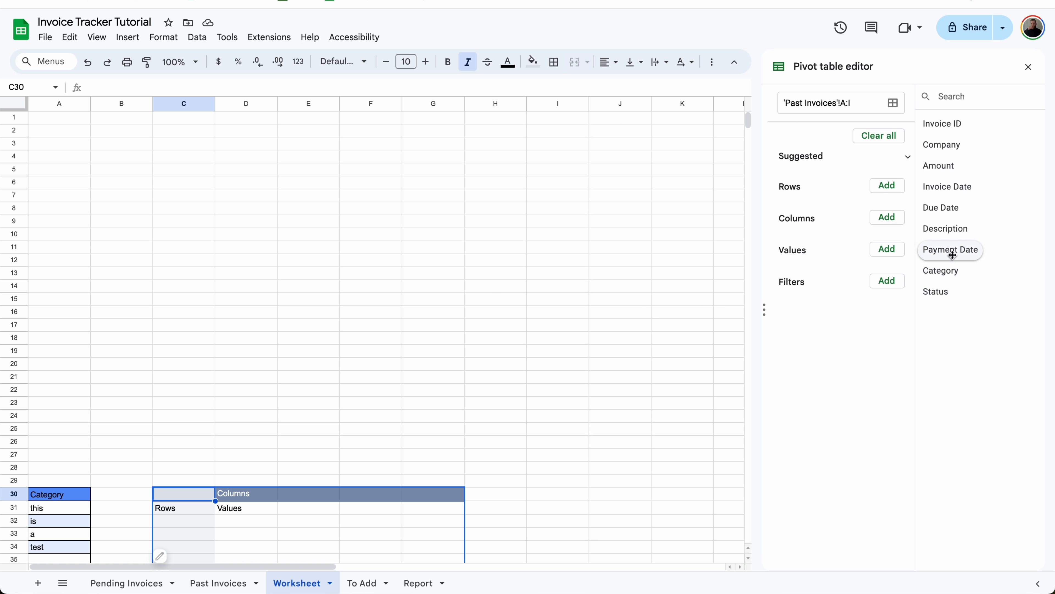
# Step: Add Payment Date to the pivot table's rows and group the dates by Year-Month
pyautogui.moveTo(953, 255); pyautogui.dragTo(833, 204)
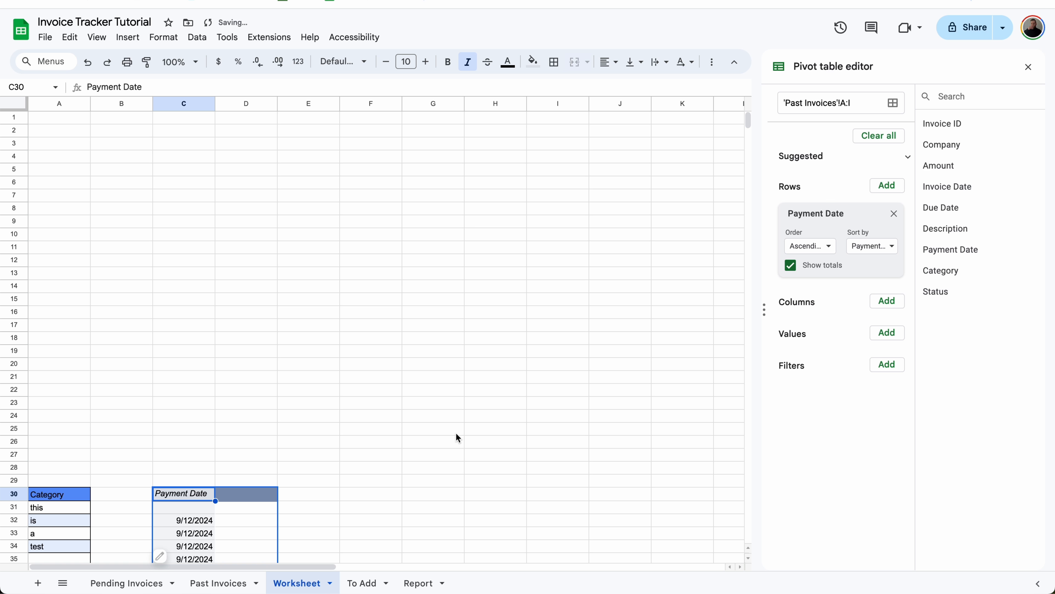
pyautogui.scroll(-3, 456, 432)
pyautogui.rightClick(196, 451)
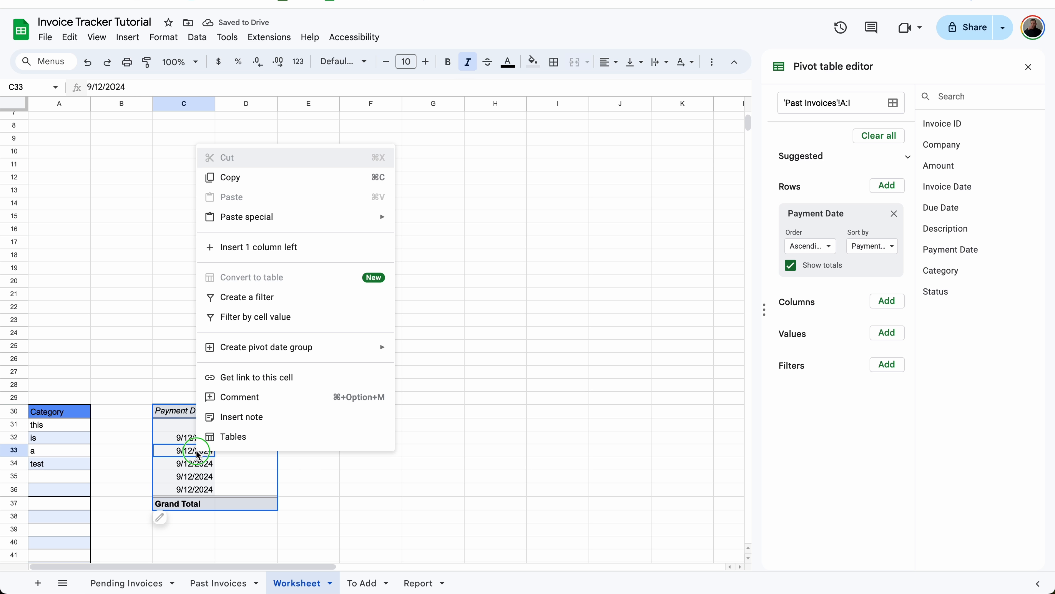
pyautogui.moveTo(288, 356)
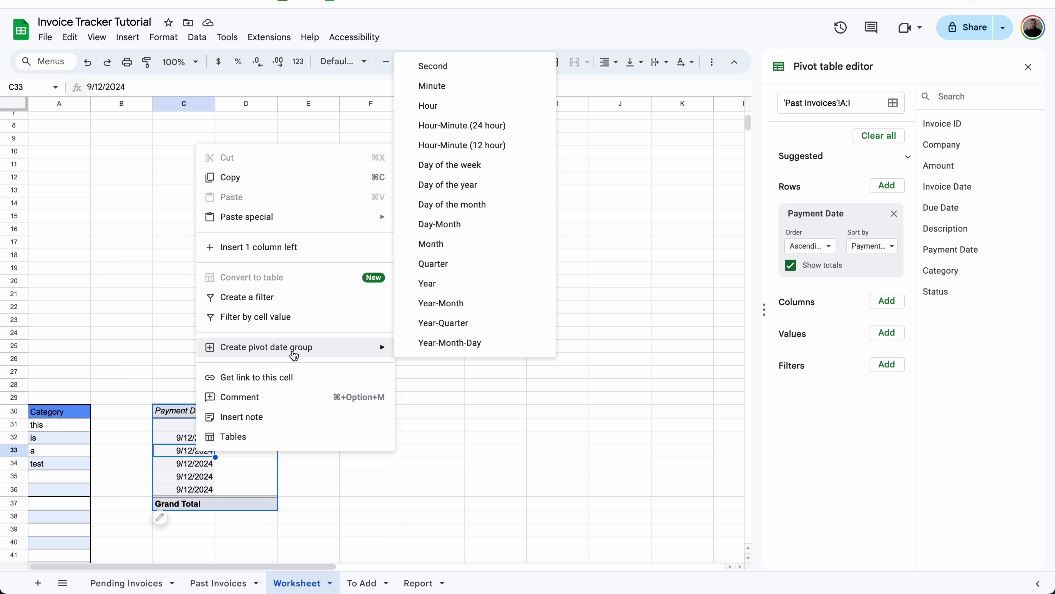
pyautogui.click(444, 308)
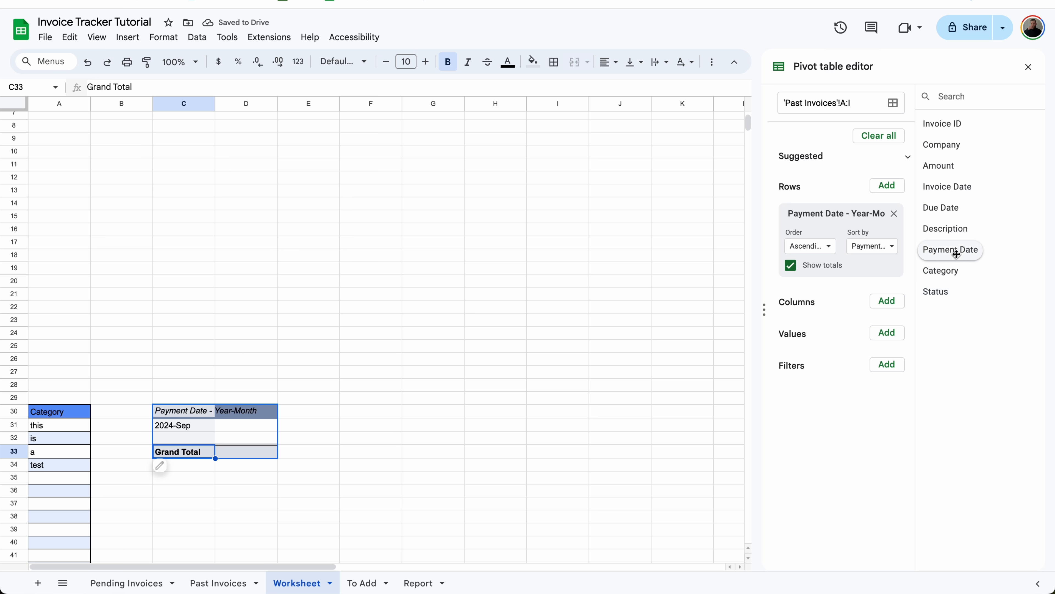
# Step: Add Category to the pivot table's columns and Amount to its values, summarized by SUM
pyautogui.moveTo(950, 270); pyautogui.dragTo(824, 327)
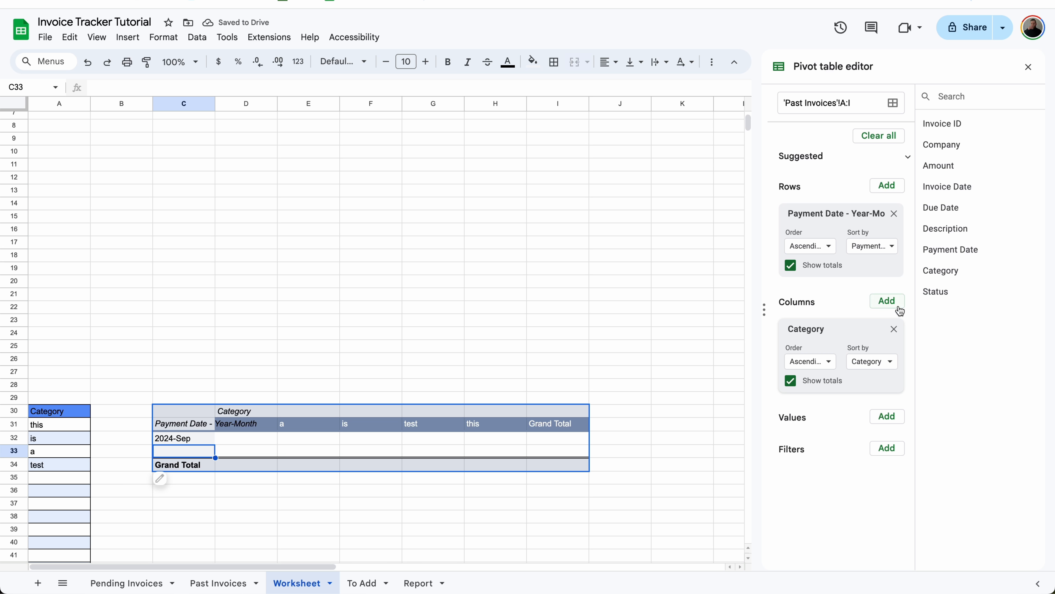
pyautogui.moveTo(957, 162); pyautogui.dragTo(841, 438)
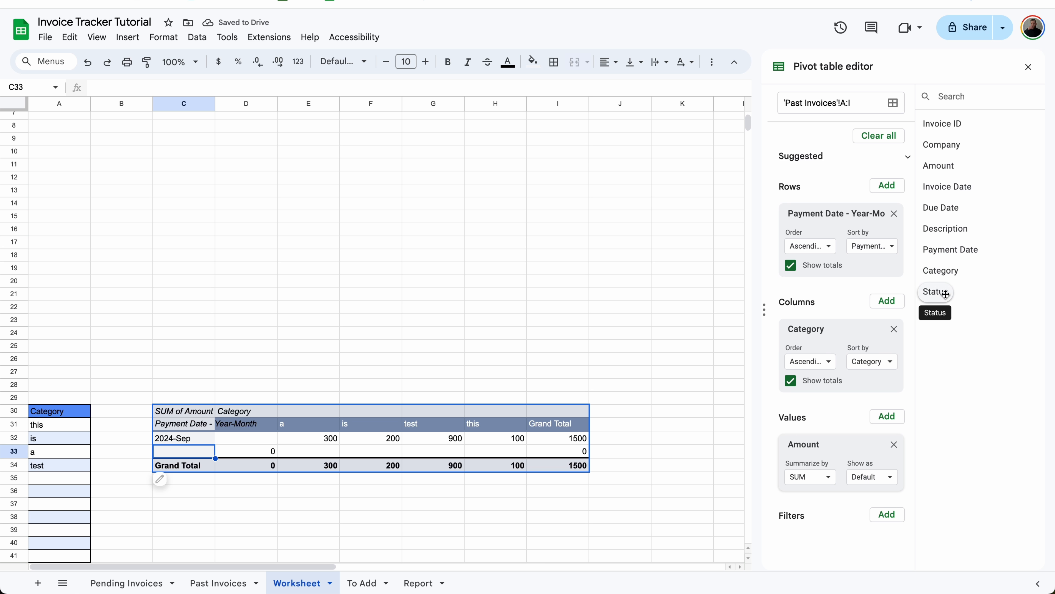
# Step: Filter the pivot table on Payment Date with the condition Greater than 0
pyautogui.moveTo(950, 250); pyautogui.dragTo(830, 550)
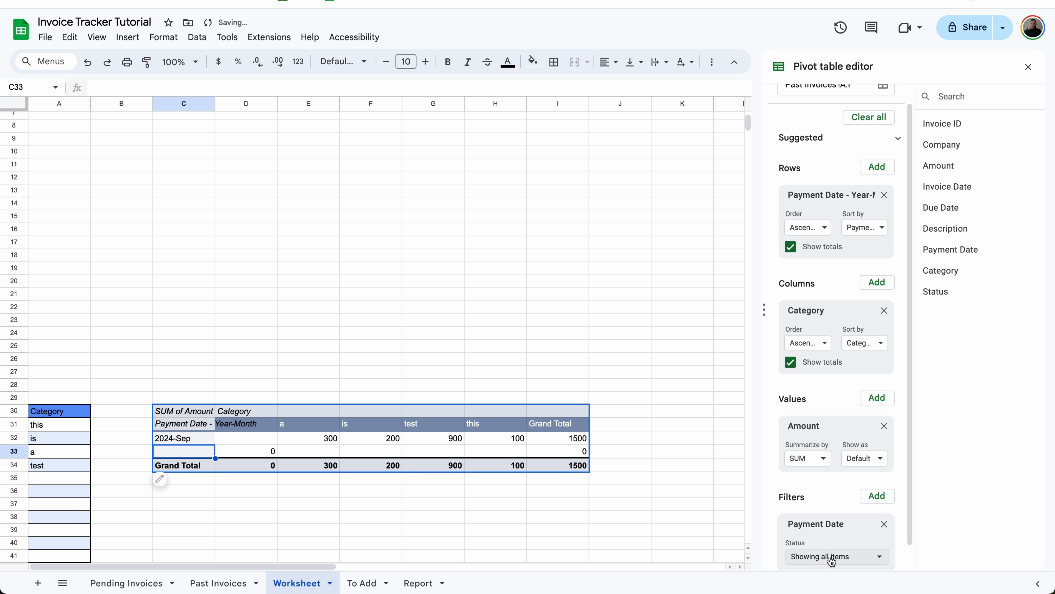
pyautogui.click(831, 559)
pyautogui.click(810, 379)
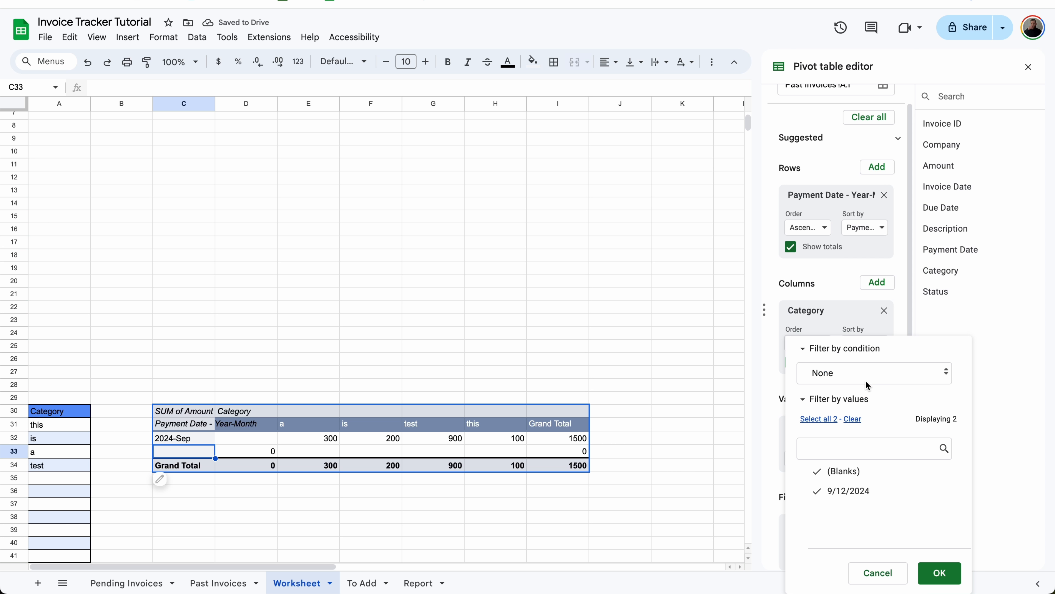
pyautogui.click(855, 377)
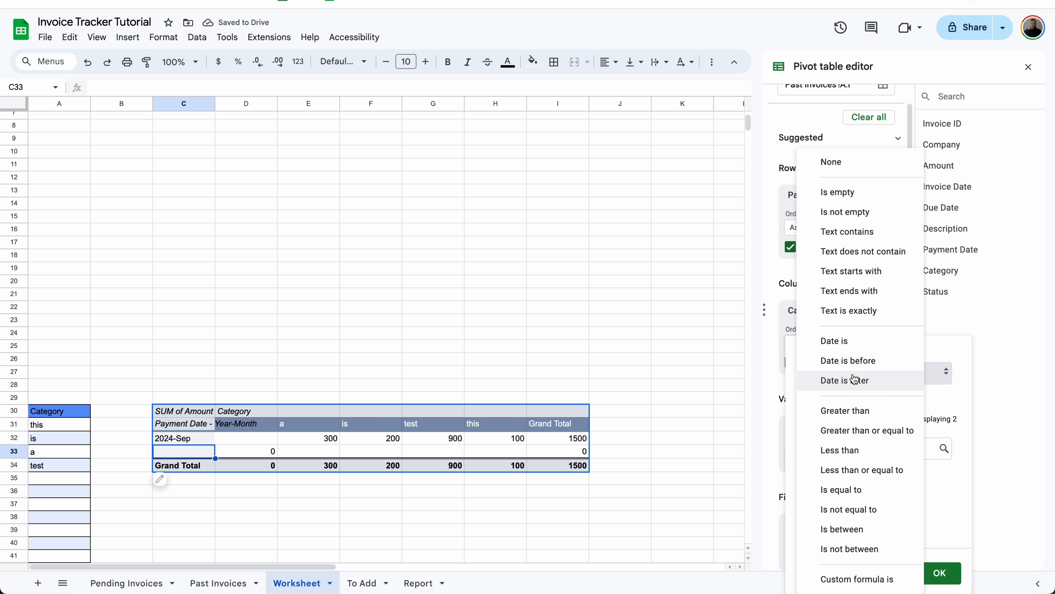
pyautogui.click(846, 421)
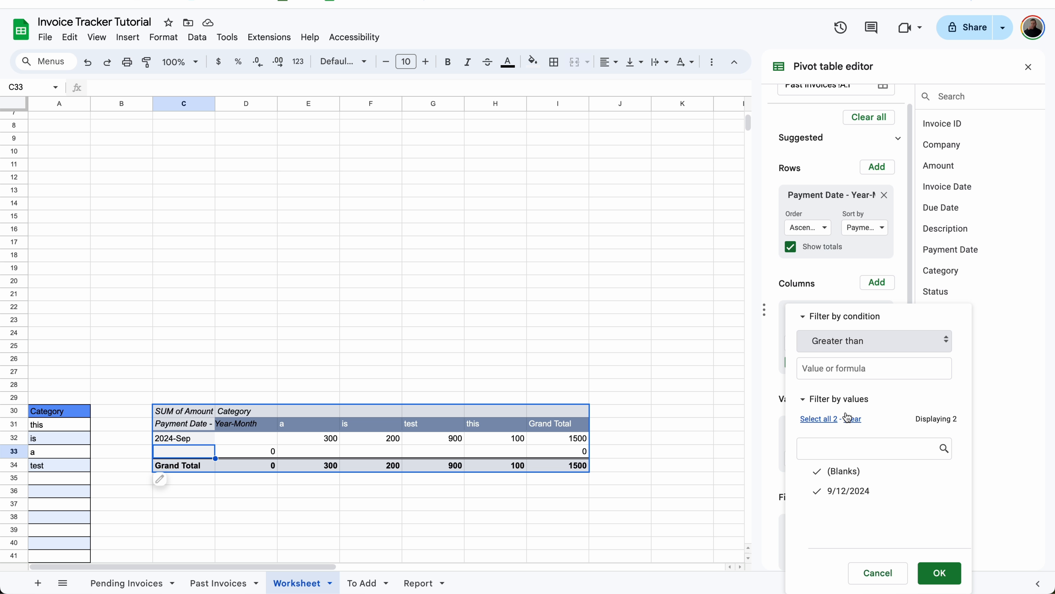
pyautogui.click(856, 373)
pyautogui.write('0')
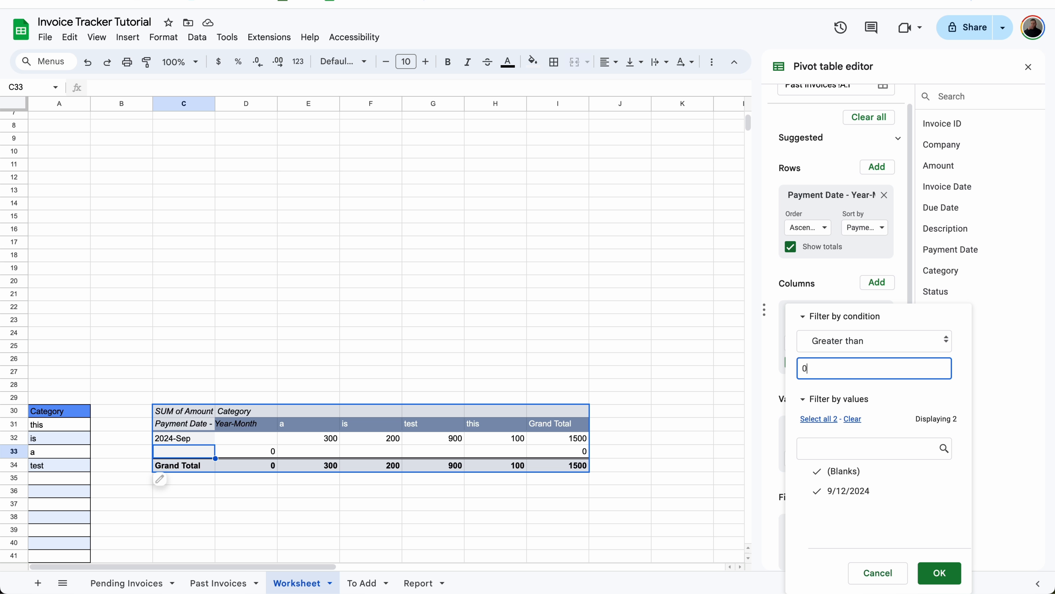
pyautogui.click(940, 574)
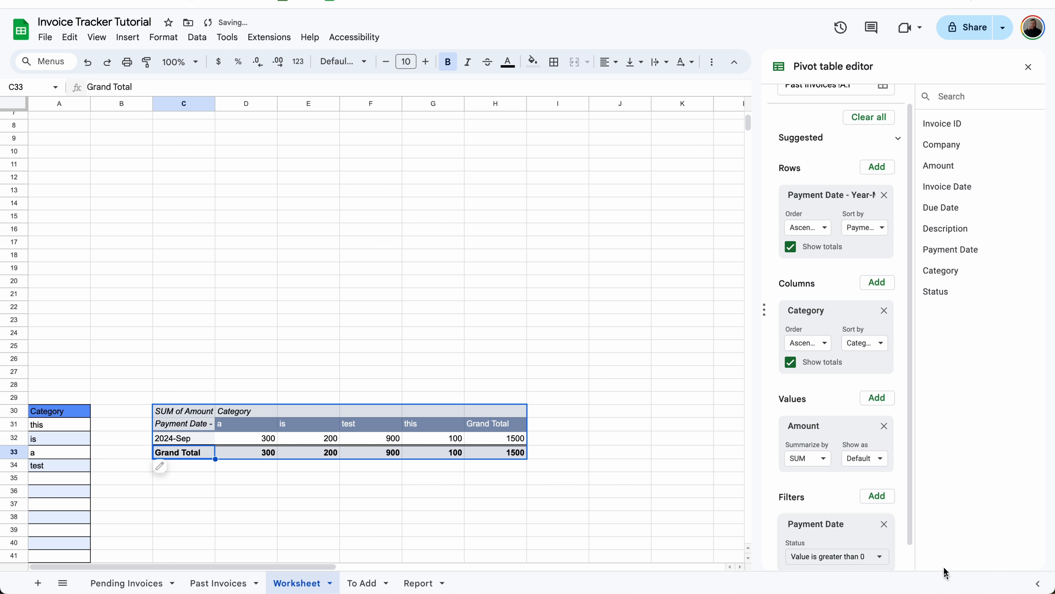
# Step: Turn off the totals for both the Payment Date rows and the Category columns, and close the pivot table editor
pyautogui.click(790, 246)
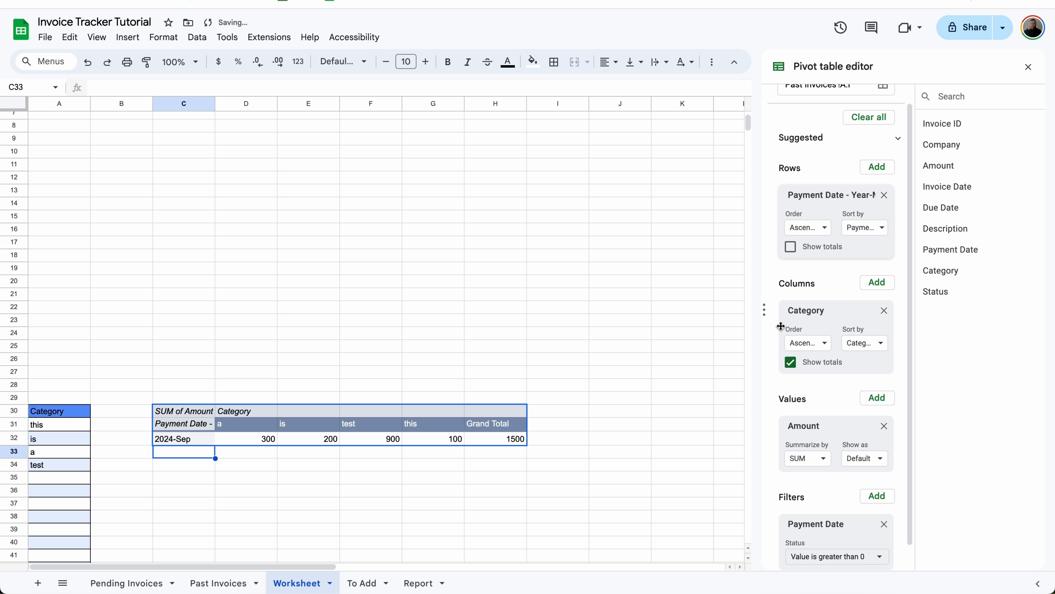
pyautogui.click(790, 362)
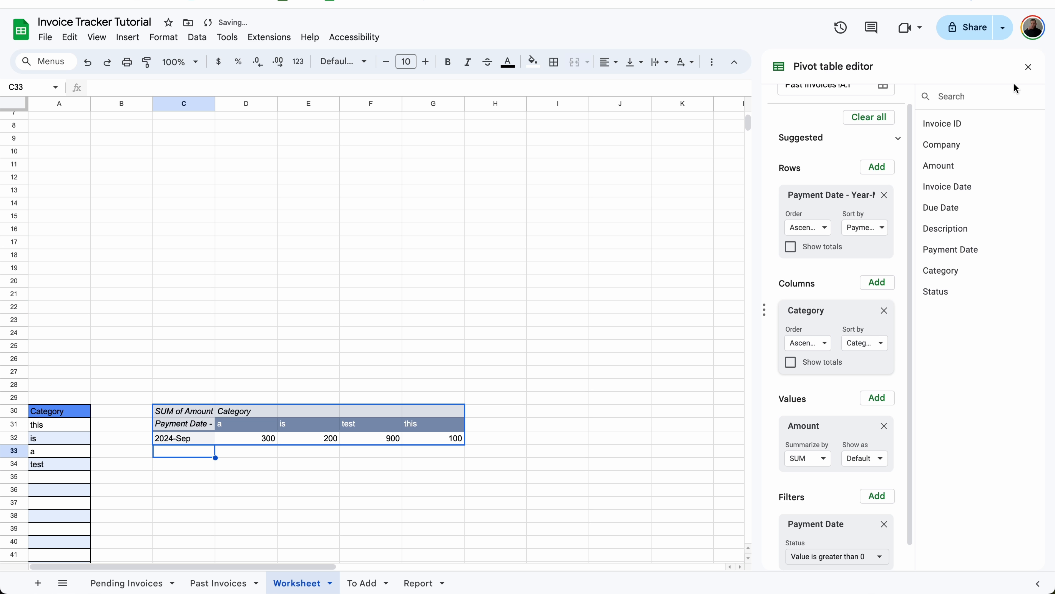
pyautogui.click(1029, 67)
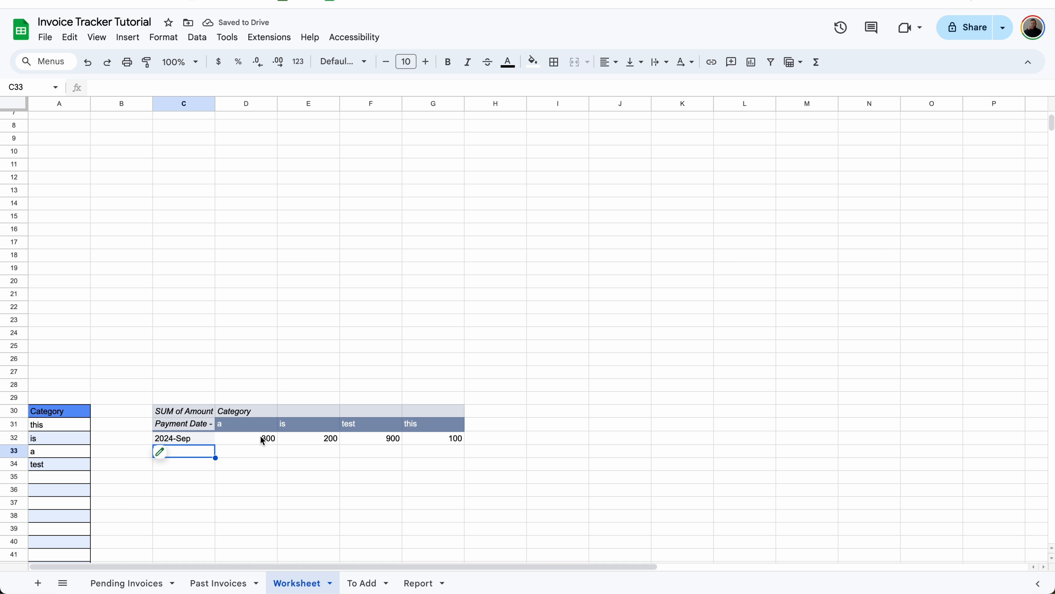
# Step: In Past Invoices, change the Test 2 invoice's payment date to 10/3/2024 and check the pivot table on Worksheet
pyautogui.click(205, 583)
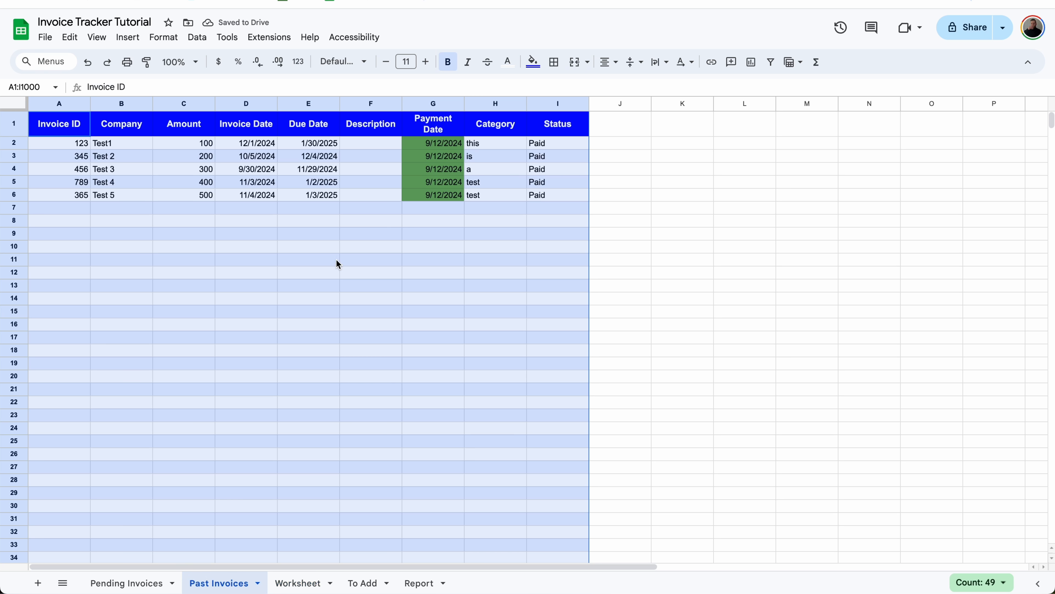
pyautogui.click(315, 166)
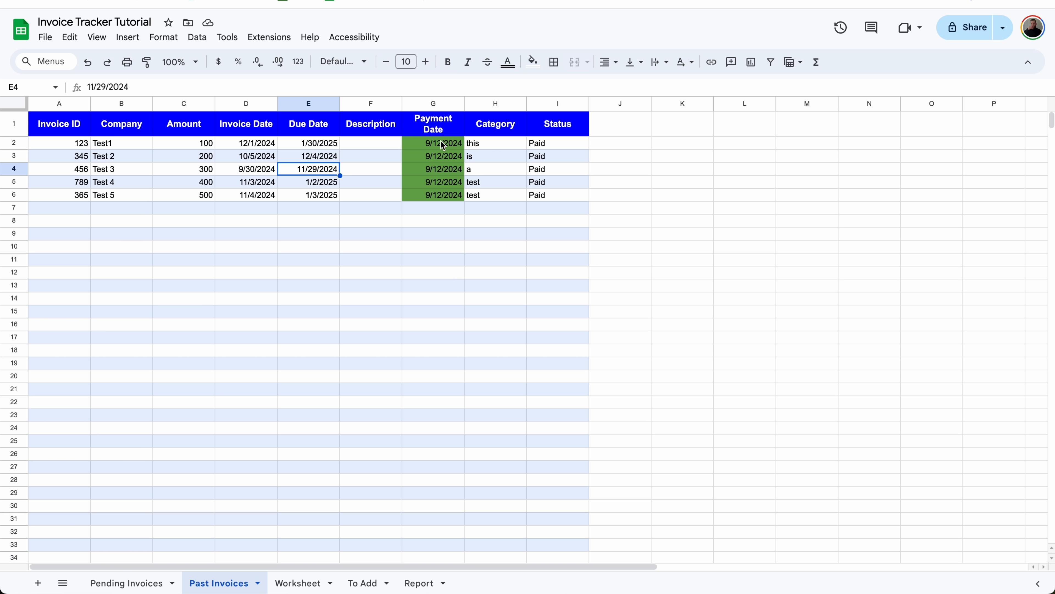
pyautogui.doubleClick(442, 156)
pyautogui.click(449, 282)
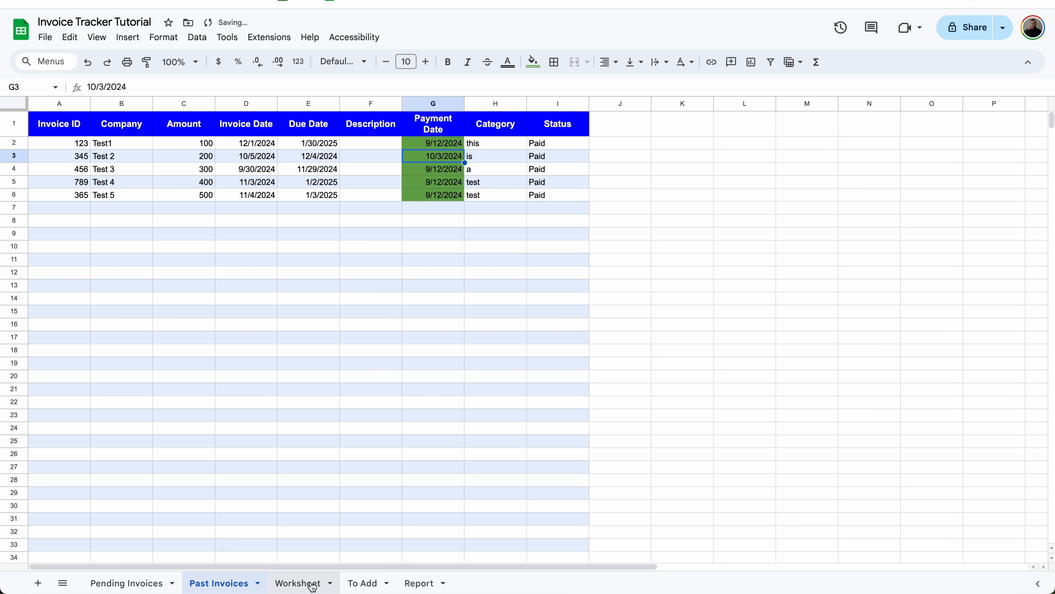
pyautogui.click(291, 583)
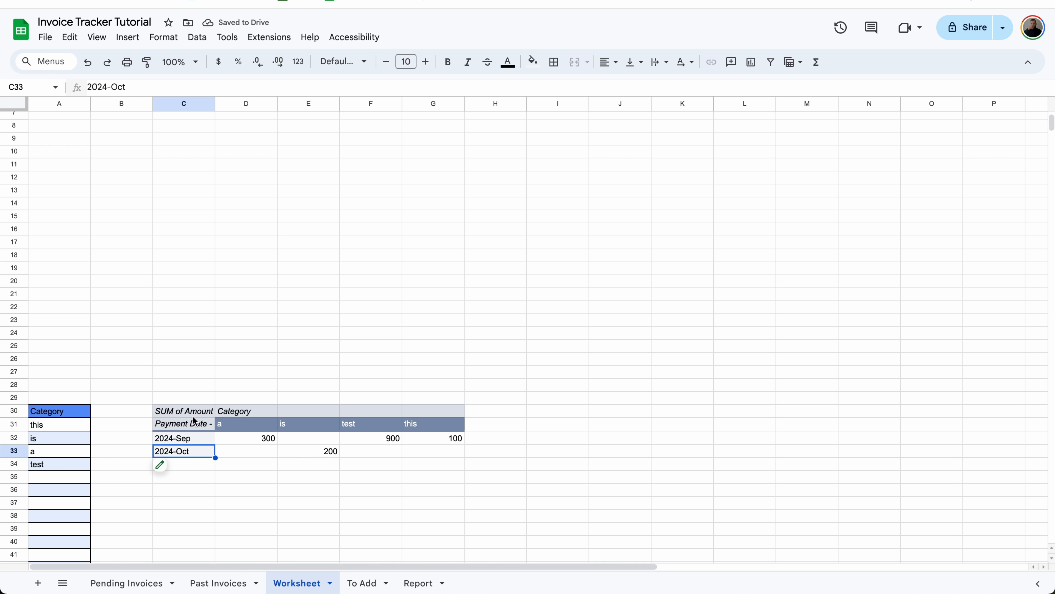
# Step: Copy the pivot table in C30:G33 and paste it at cell P30 of the same sheet
pyautogui.moveTo(178, 408); pyautogui.dragTo(425, 450)
pyautogui.hotkey('ctrl', 'c')
pyautogui.hscroll(10, 428, 454)
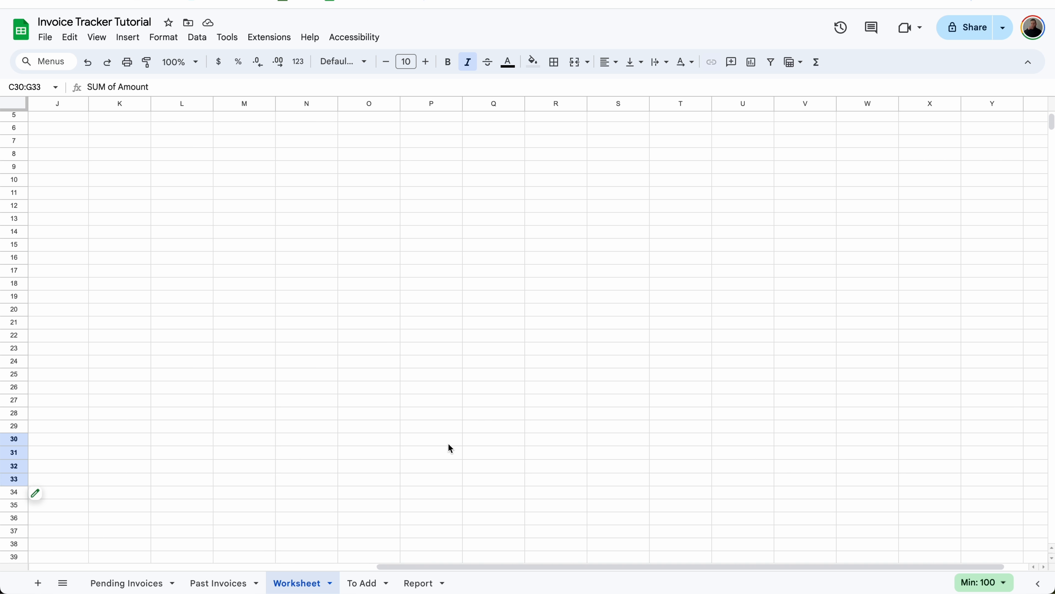
pyautogui.click(450, 439)
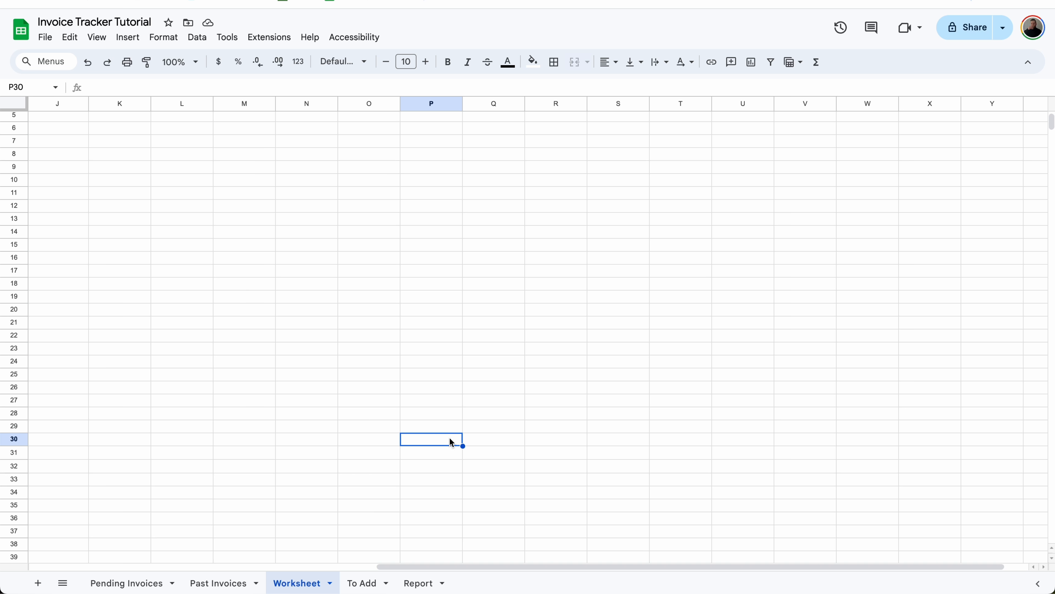
pyautogui.hotkey('ctrl', 'v')
# Step: In the pasted pivot table, replace the Category columns with Company and turn off the Company totals
pyautogui.click(432, 465)
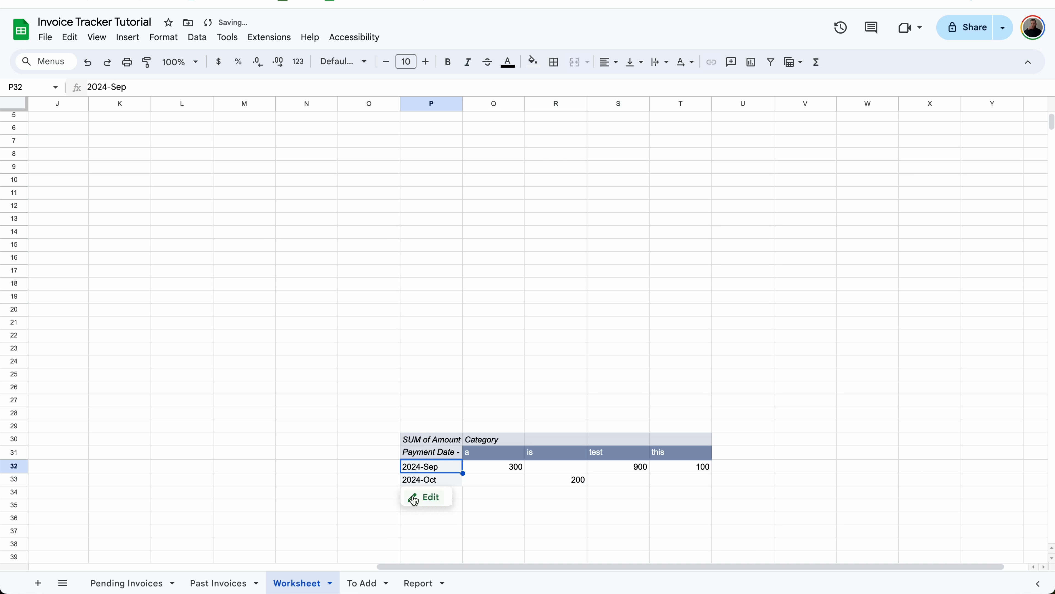
pyautogui.click(414, 498)
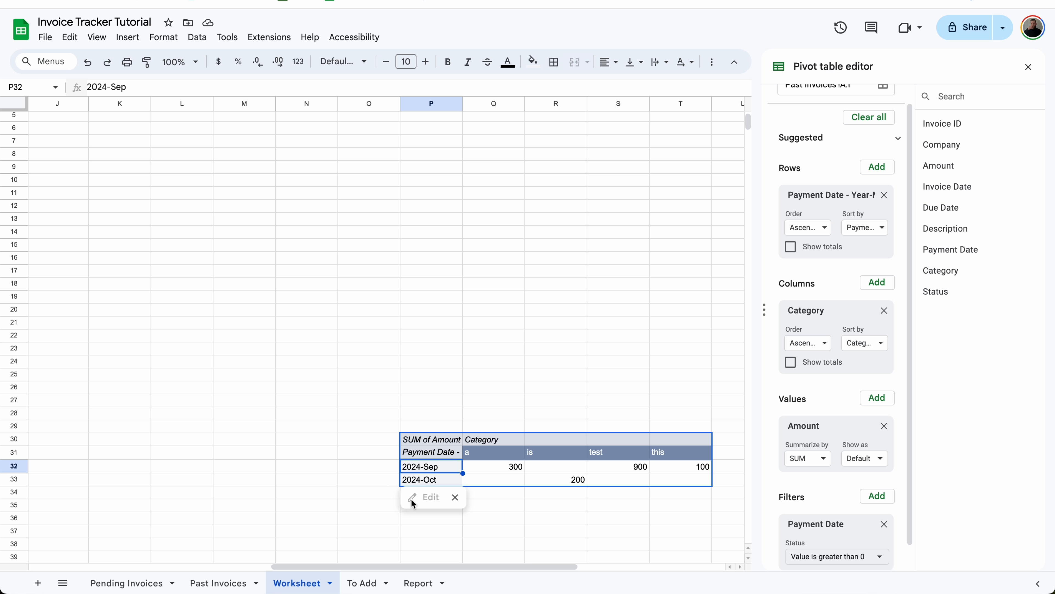
pyautogui.click(884, 310)
pyautogui.moveTo(952, 145); pyautogui.dragTo(836, 327)
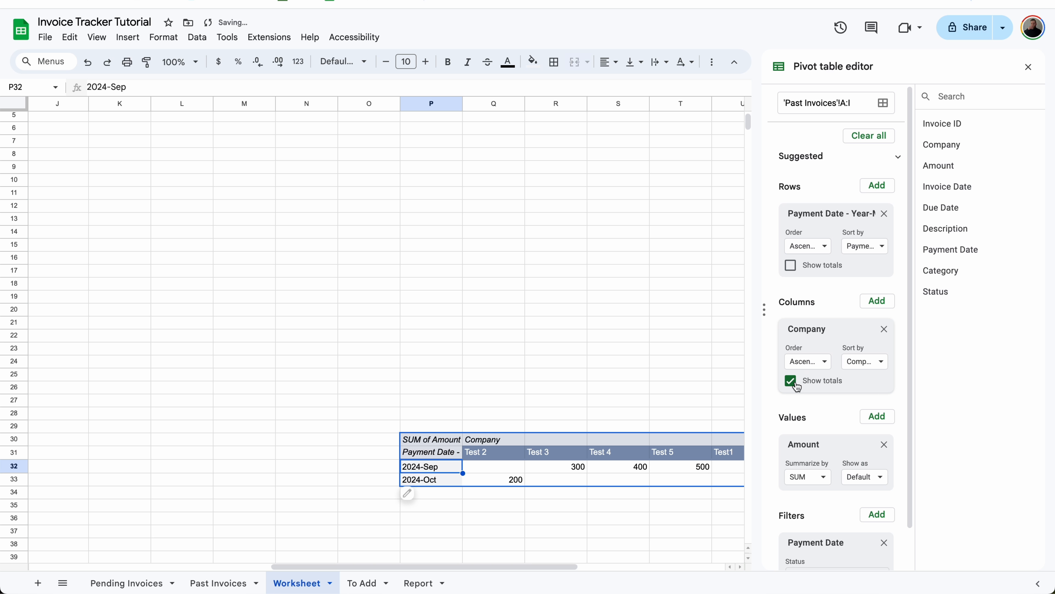
pyautogui.click(1028, 67)
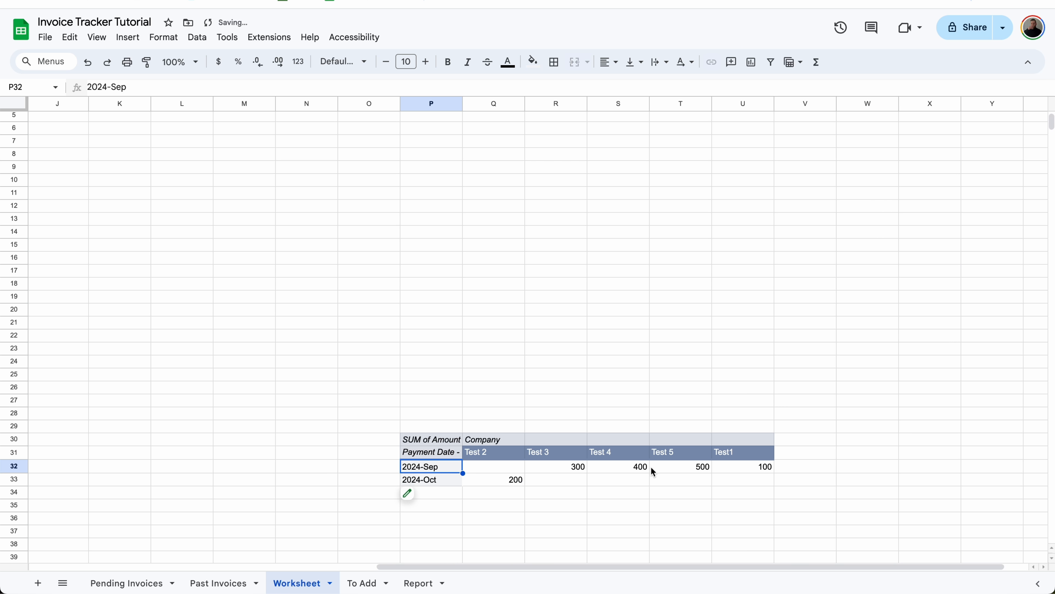
# Step: Insert a chart from the Category pivot table data, using the range C31:O1000 on Worksheet
pyautogui.hscroll(-10, 662, 464)
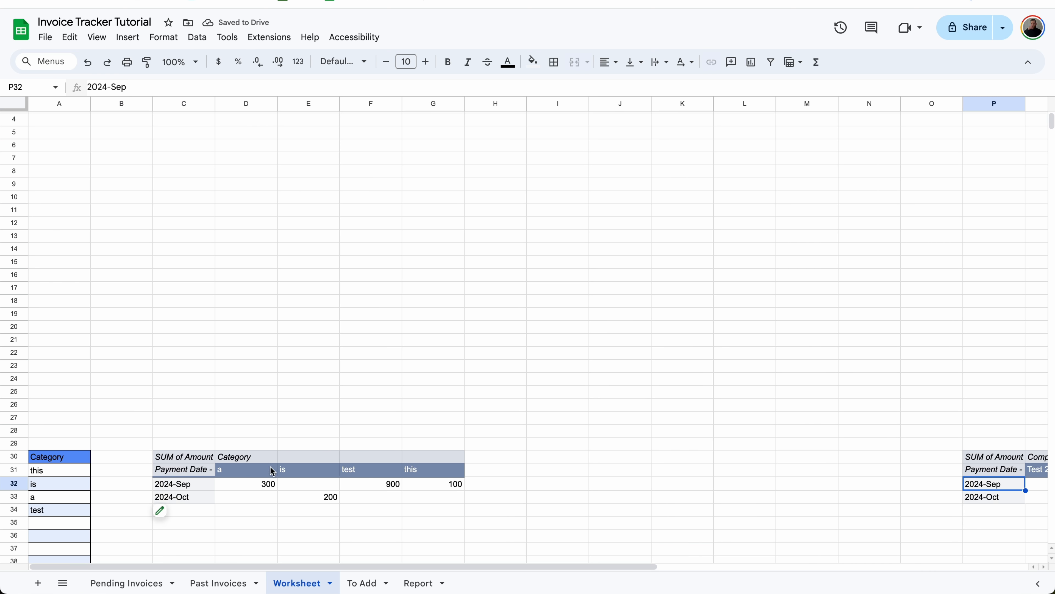
pyautogui.moveTo(177, 469); pyautogui.dragTo(913, 349)
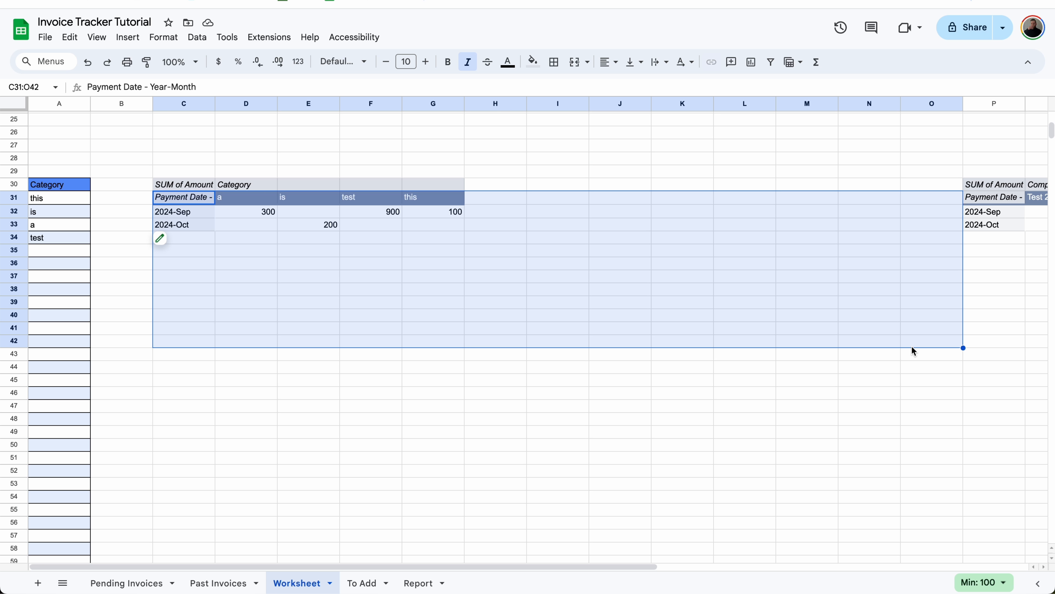
pyautogui.hotkey('ctrl', 'shift', 'Down')
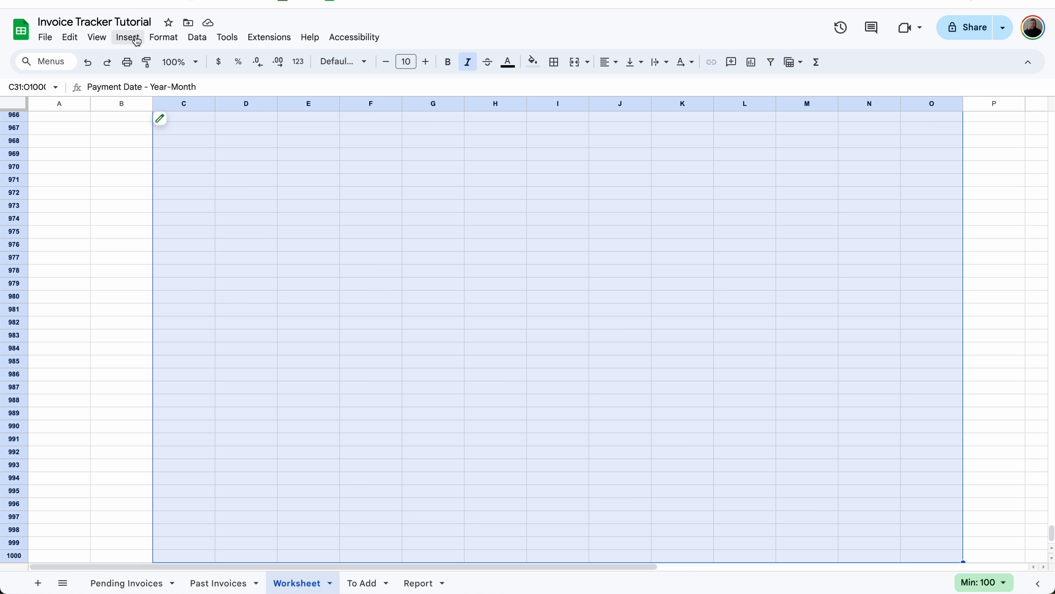
pyautogui.click(127, 38)
pyautogui.click(148, 179)
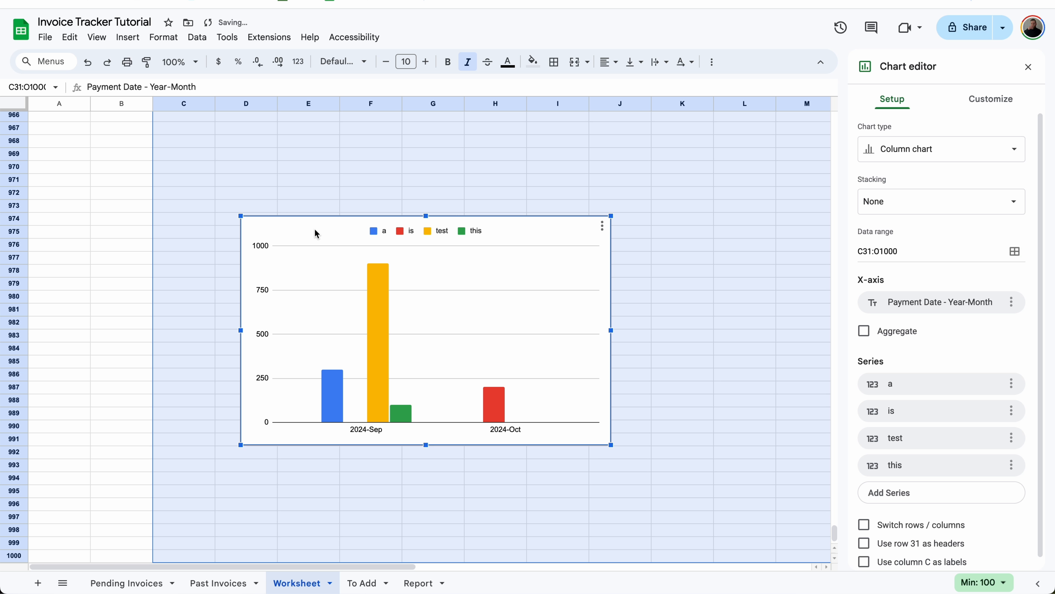
# Step: Place a copy of the column chart at cell D3 and delete the original near the end of the sheet
pyautogui.scroll(20, 301, 231)
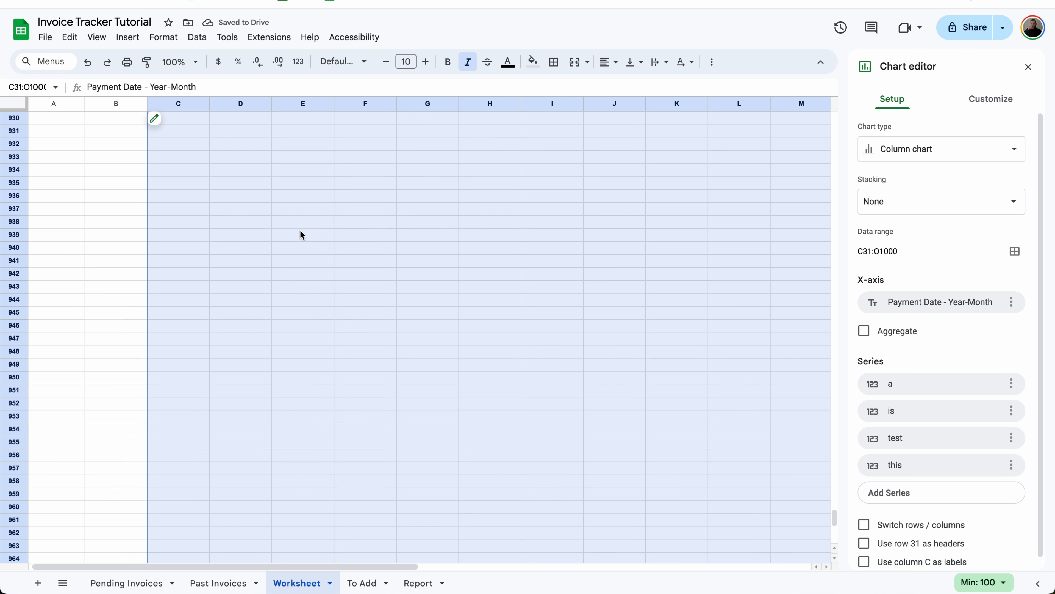
pyautogui.scroll(20, 300, 233)
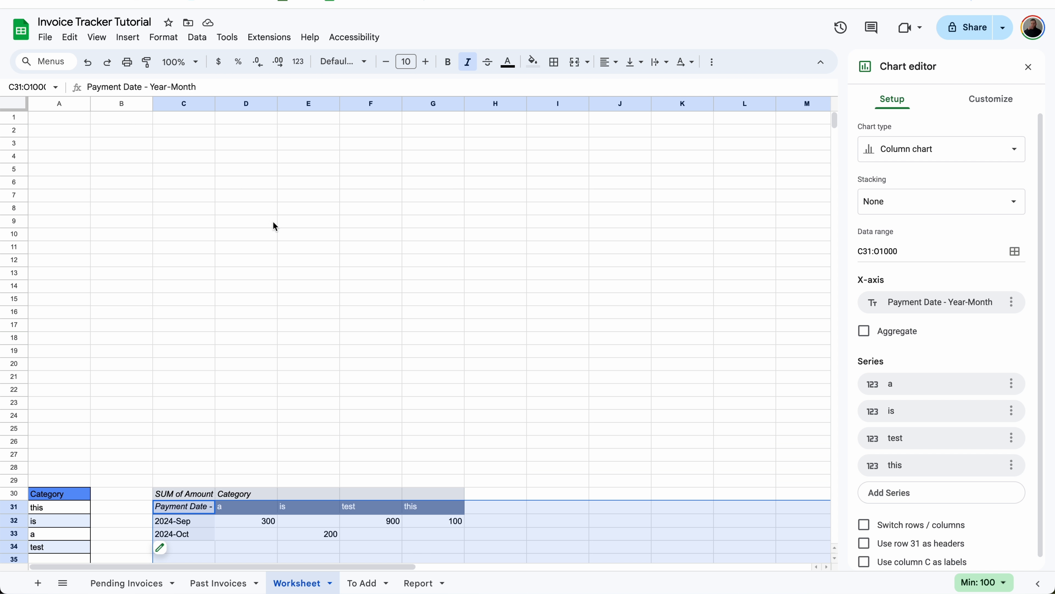
pyautogui.click(241, 146)
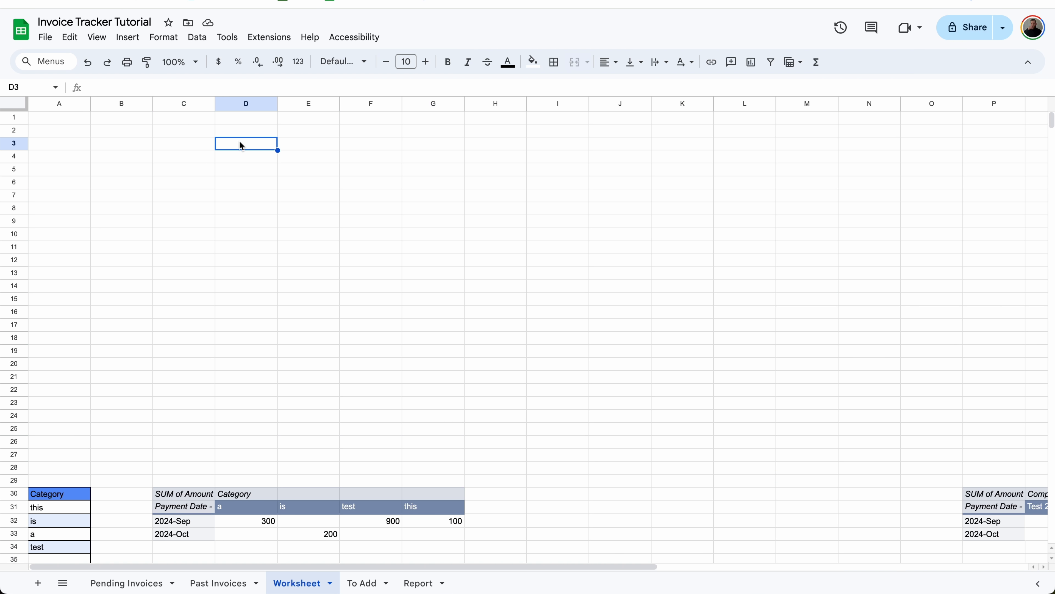
pyautogui.hotkey('ctrl', 'v')
pyautogui.scroll(-20, 452, 246)
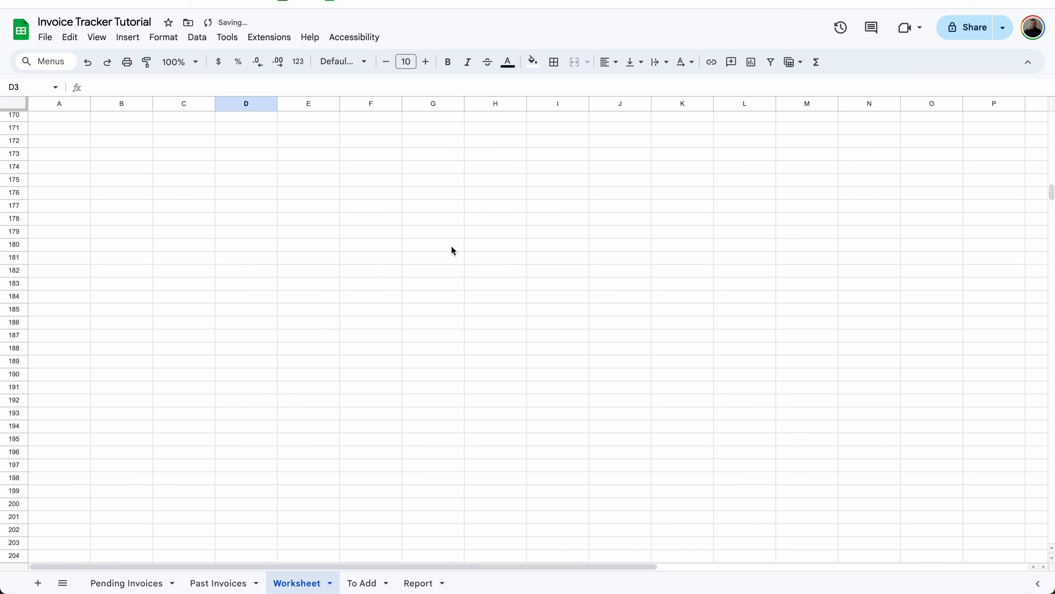
pyautogui.scroll(-20, 451, 247)
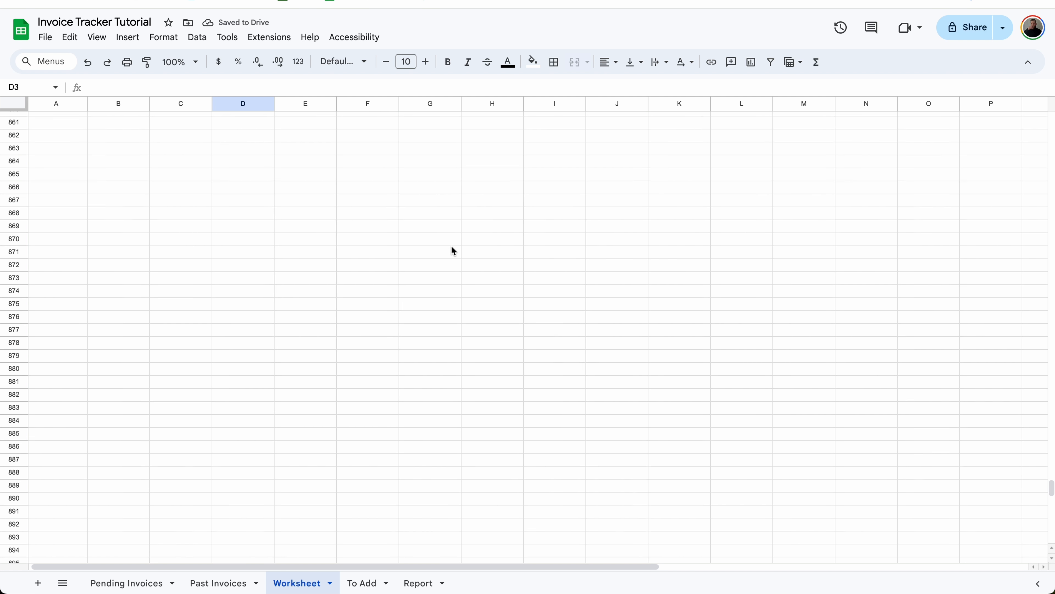
pyautogui.click(452, 250)
pyautogui.press('Delete')
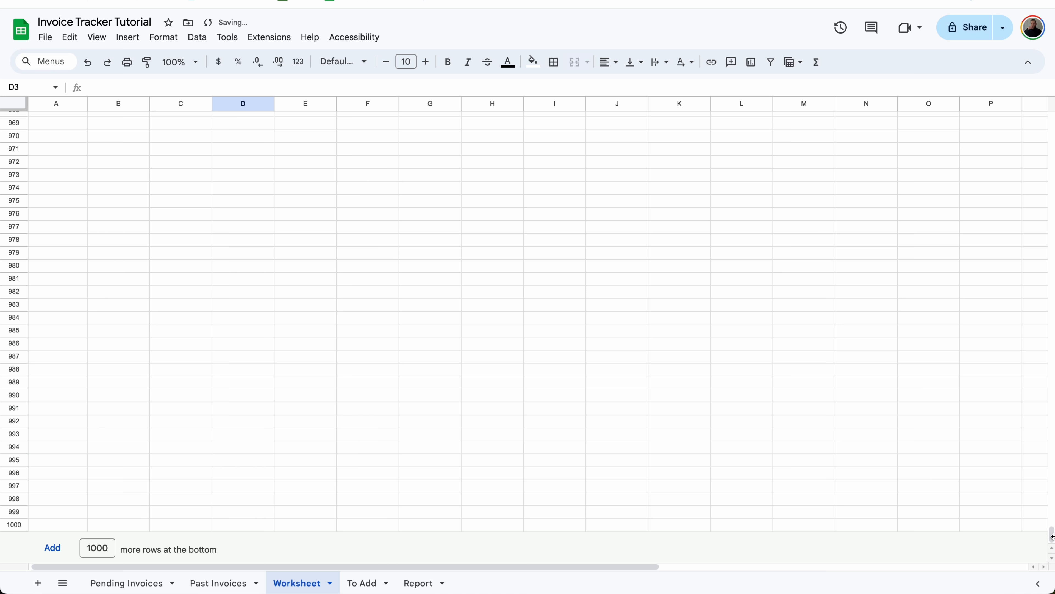
# Step: Change the chart at the top of the sheet to a stacked column chart
pyautogui.moveTo(1051, 537); pyautogui.dragTo(1051, 121)
pyautogui.click(397, 187)
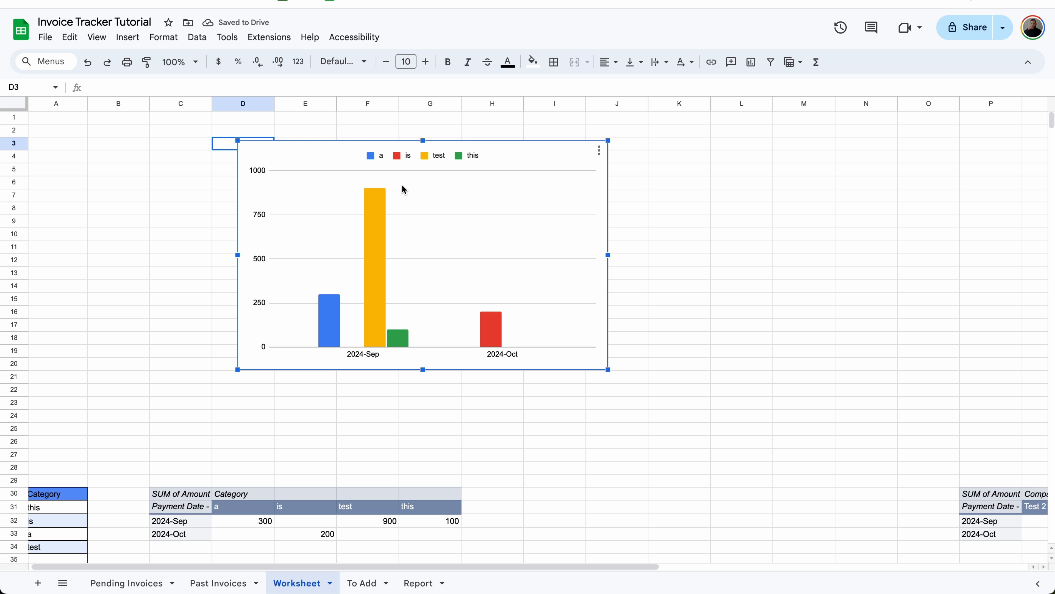
pyautogui.click(599, 150)
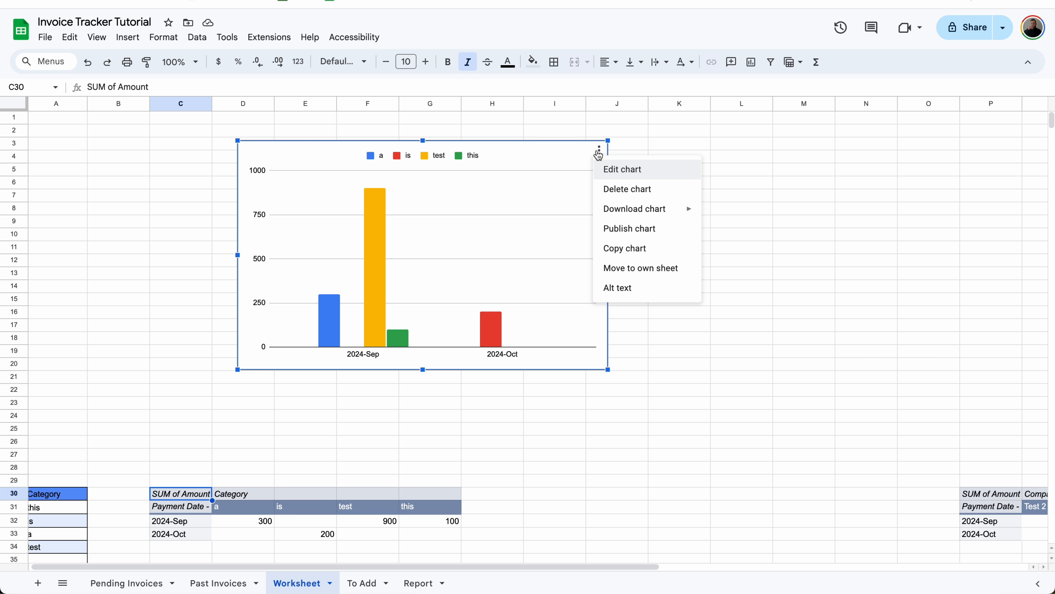
pyautogui.click(613, 168)
pyautogui.click(983, 155)
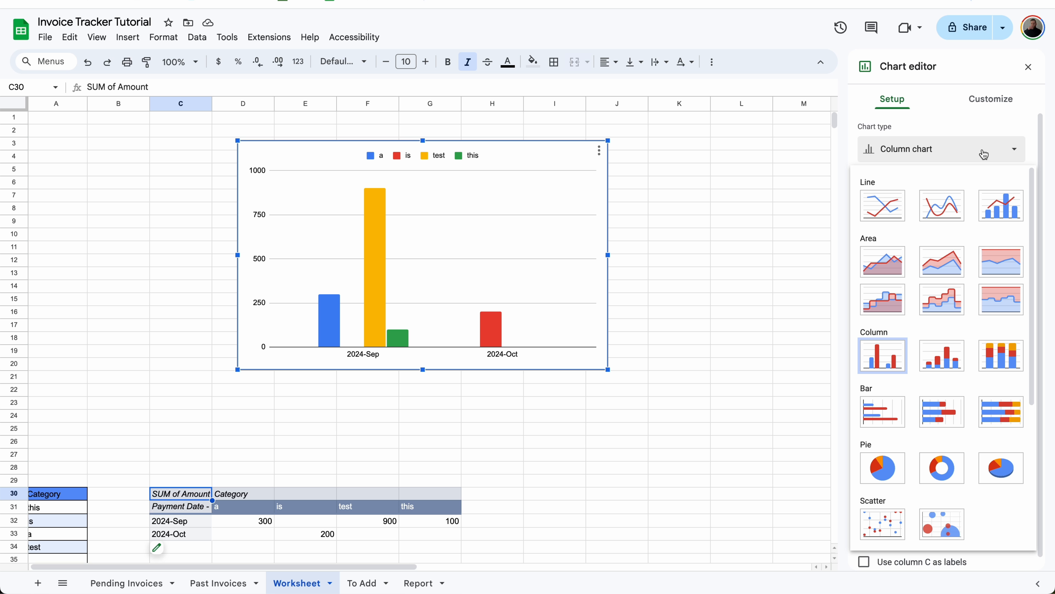
pyautogui.click(957, 365)
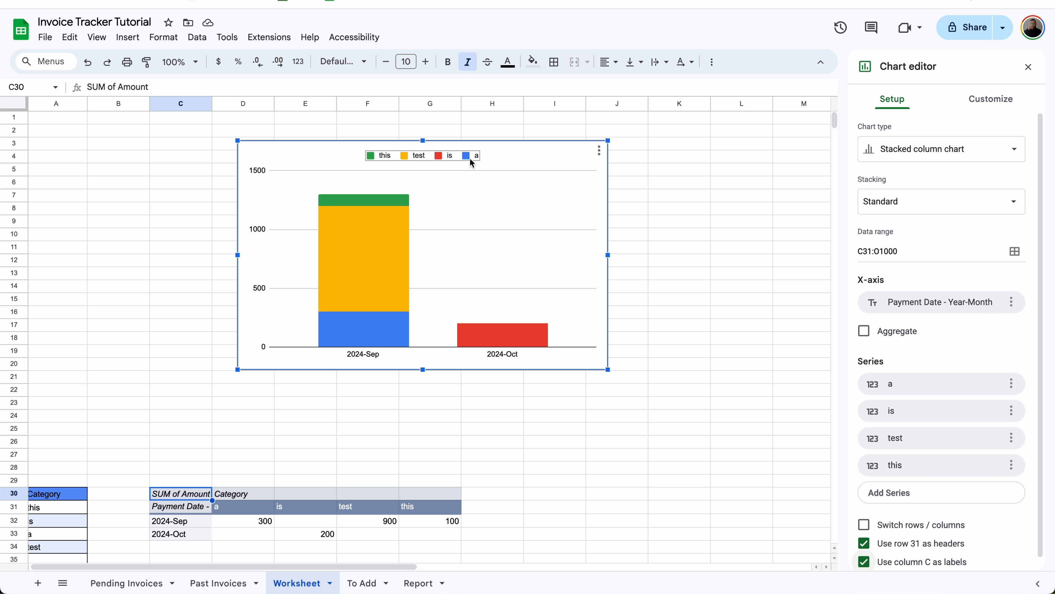
# Step: Give the stacked column chart the title "Paid Invoices" and the subtitle "by Category"
pyautogui.click(986, 104)
pyautogui.click(906, 167)
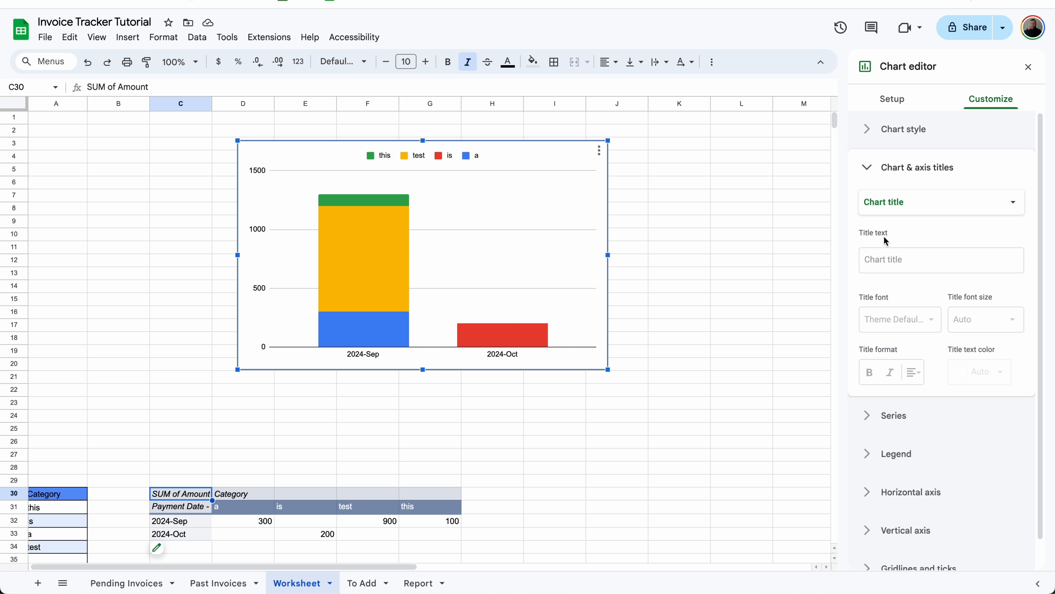
pyautogui.click(884, 257)
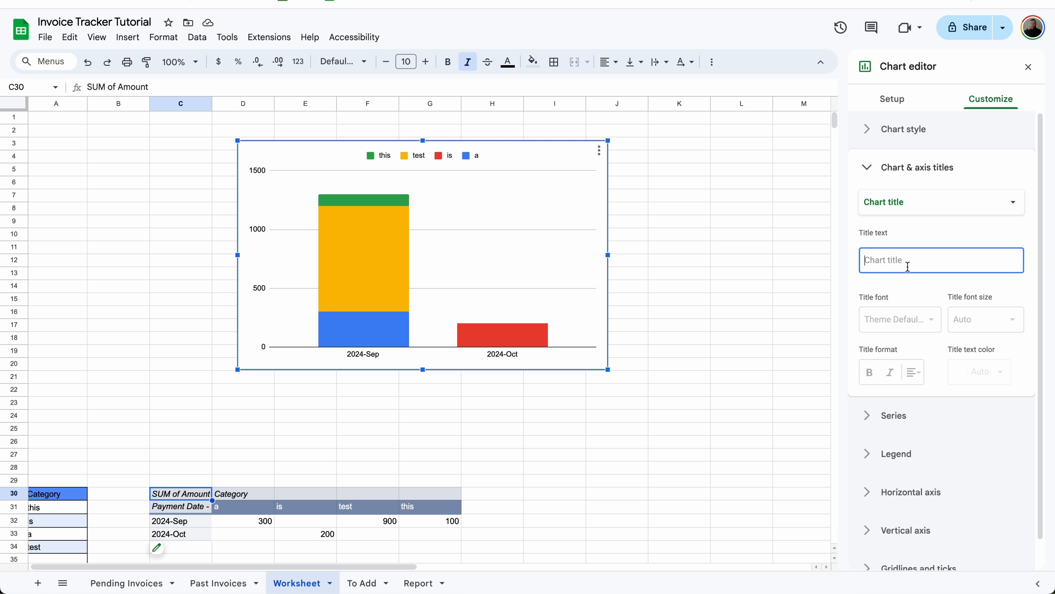
pyautogui.write('Paid Invoices')
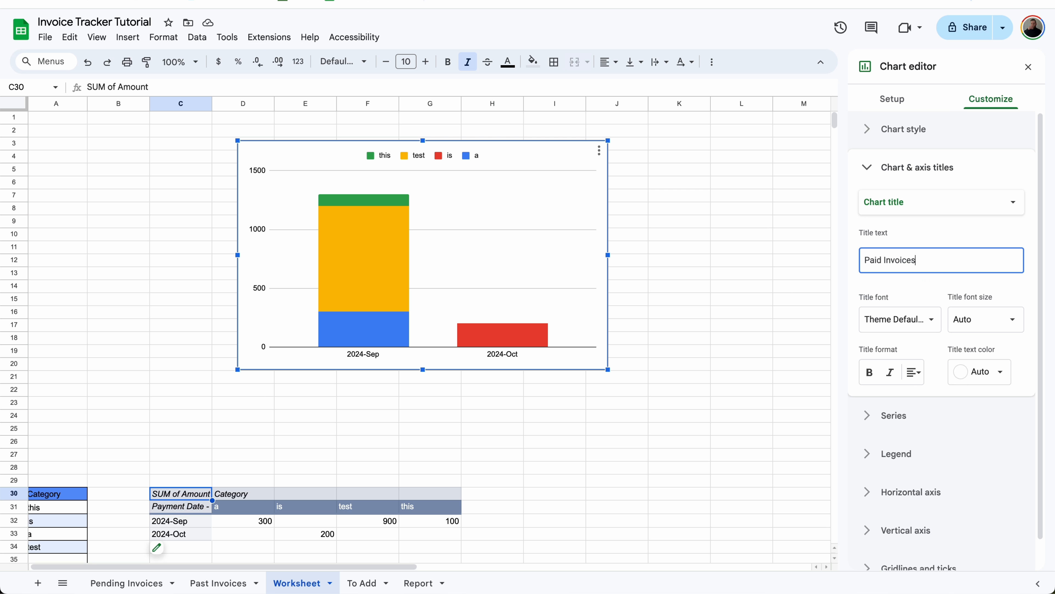
pyautogui.click(935, 202)
pyautogui.click(893, 198)
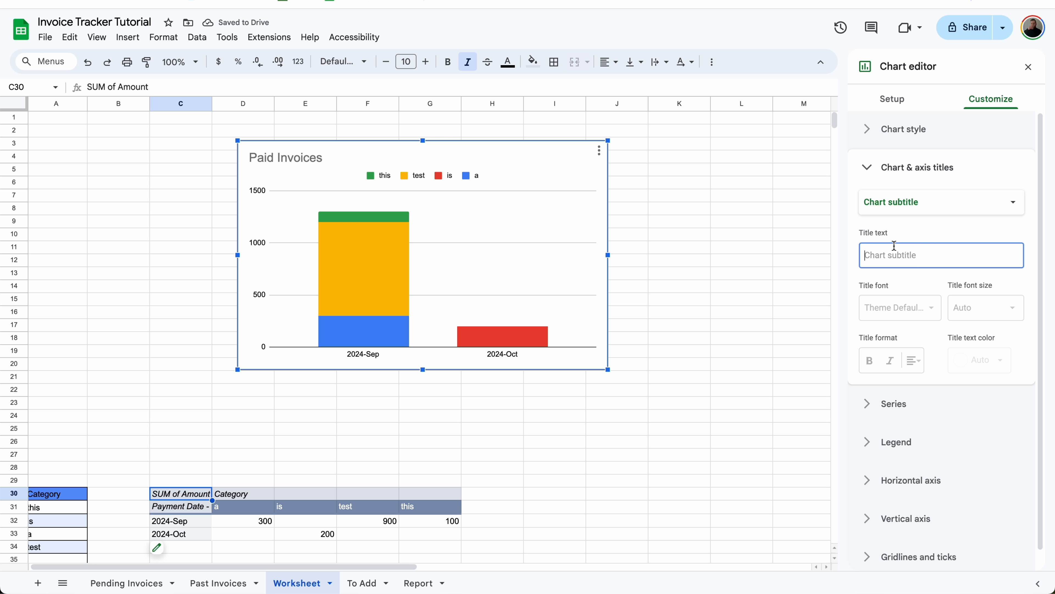
pyautogui.write('by Category')
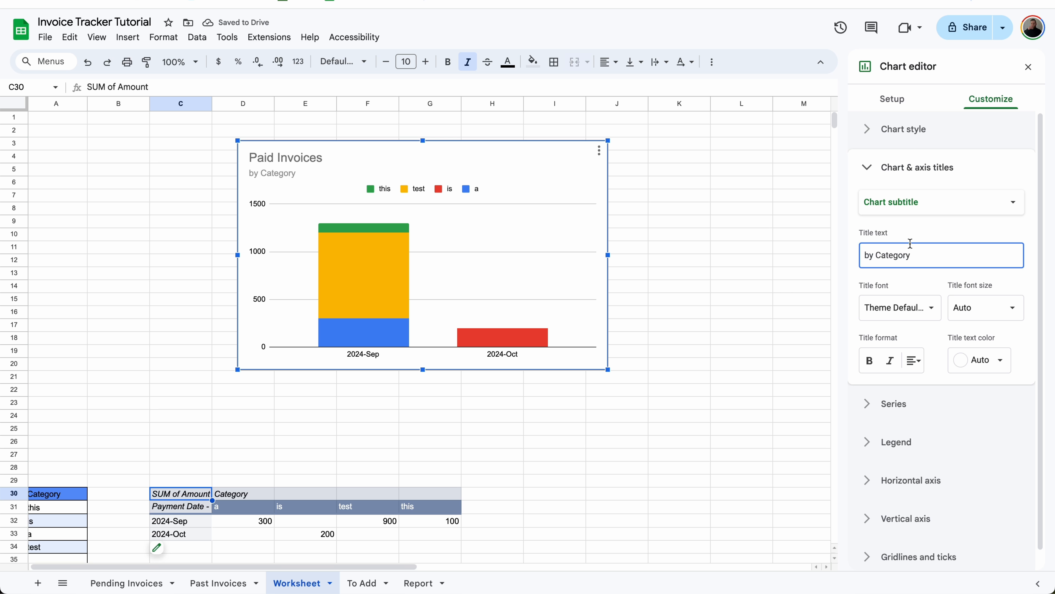
# Step: Title the chart's horizontal axis "Payment Date" and its vertical axis "Amount Paid", and close the chart editor
pyautogui.click(922, 207)
pyautogui.click(920, 220)
pyautogui.click(911, 248)
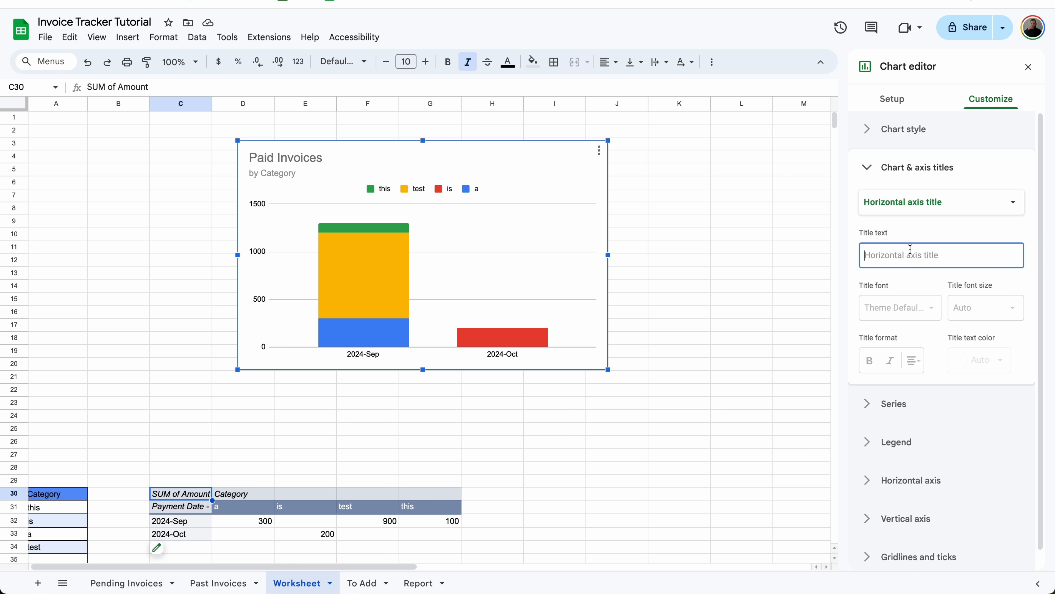
pyautogui.write('Payment Date')
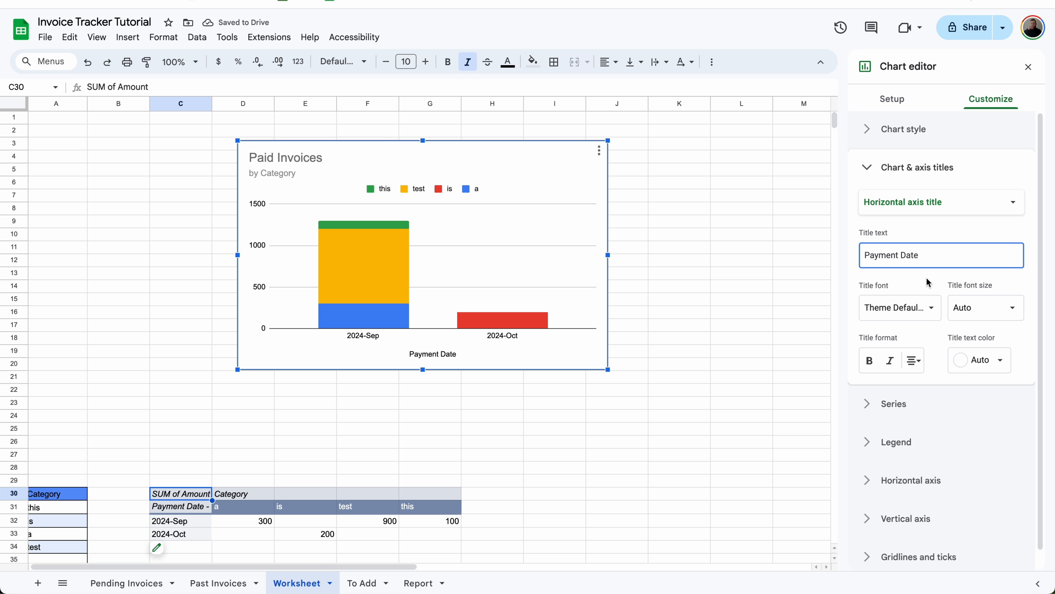
pyautogui.click(898, 203)
pyautogui.click(914, 220)
pyautogui.click(887, 249)
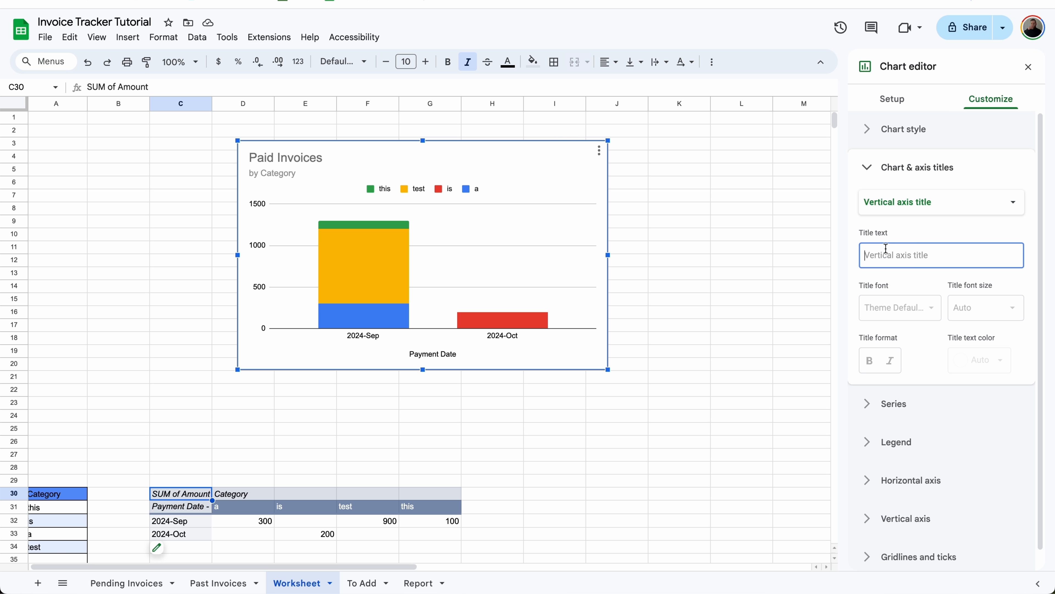
pyautogui.write('Amount Paid')
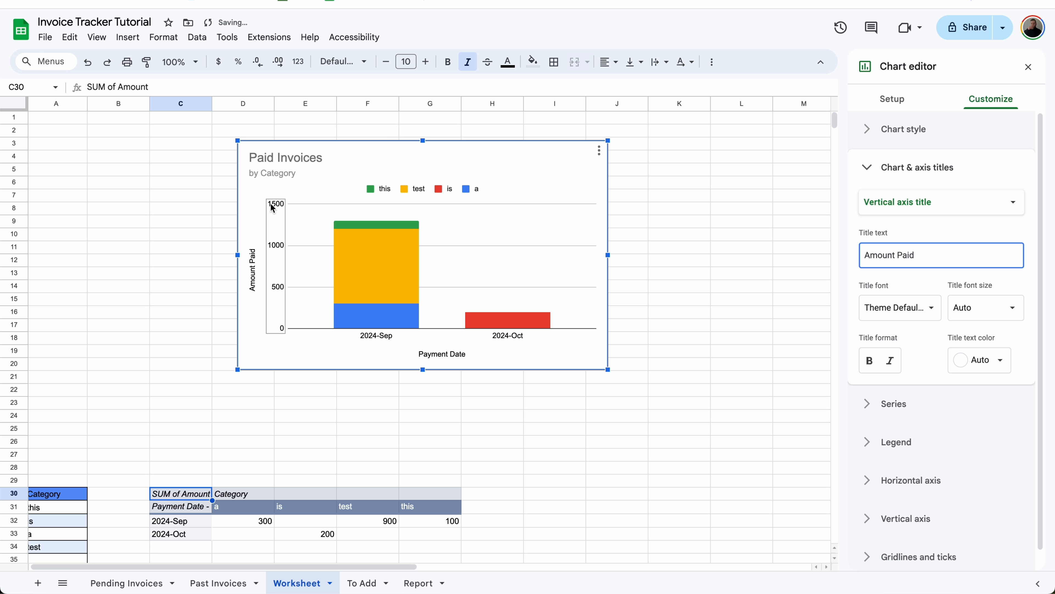
pyautogui.click(914, 167)
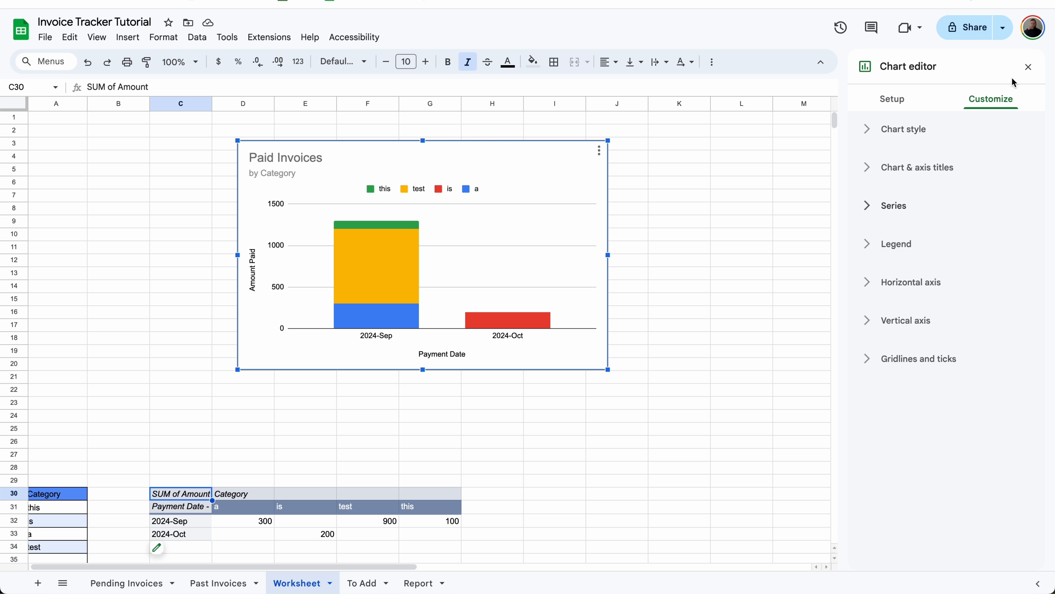
pyautogui.click(1030, 67)
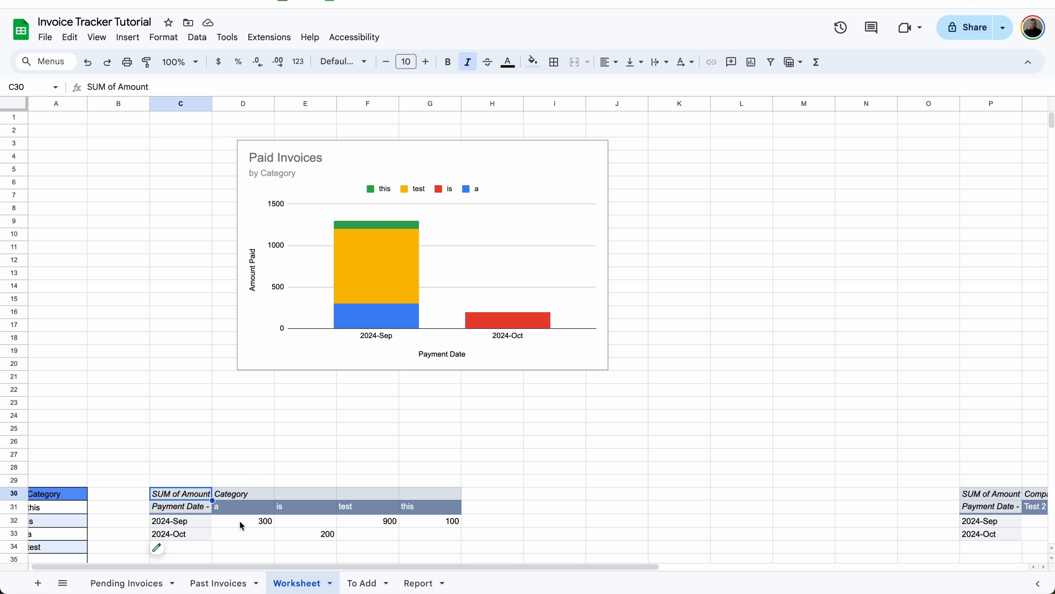
# Step: Format the Category pivot table's amounts in D32:O1000 as dollar currency
pyautogui.moveTo(239, 520); pyautogui.dragTo(909, 536)
pyautogui.hotkey('ctrl', 'shift', 'Down')
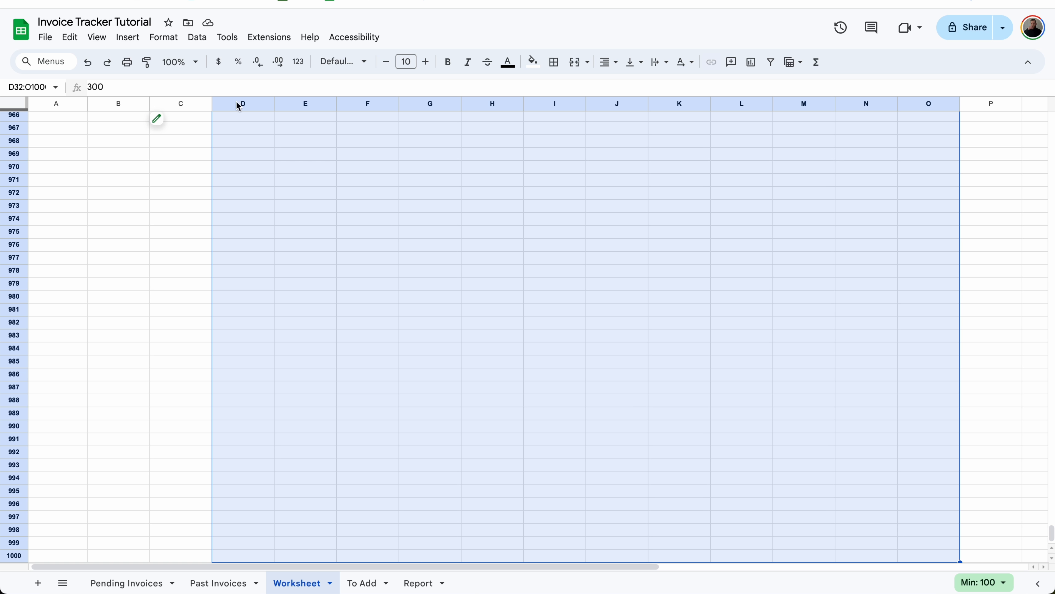
pyautogui.click(218, 61)
pyautogui.click(276, 179)
pyautogui.hotkey('ctrl', 'Up')
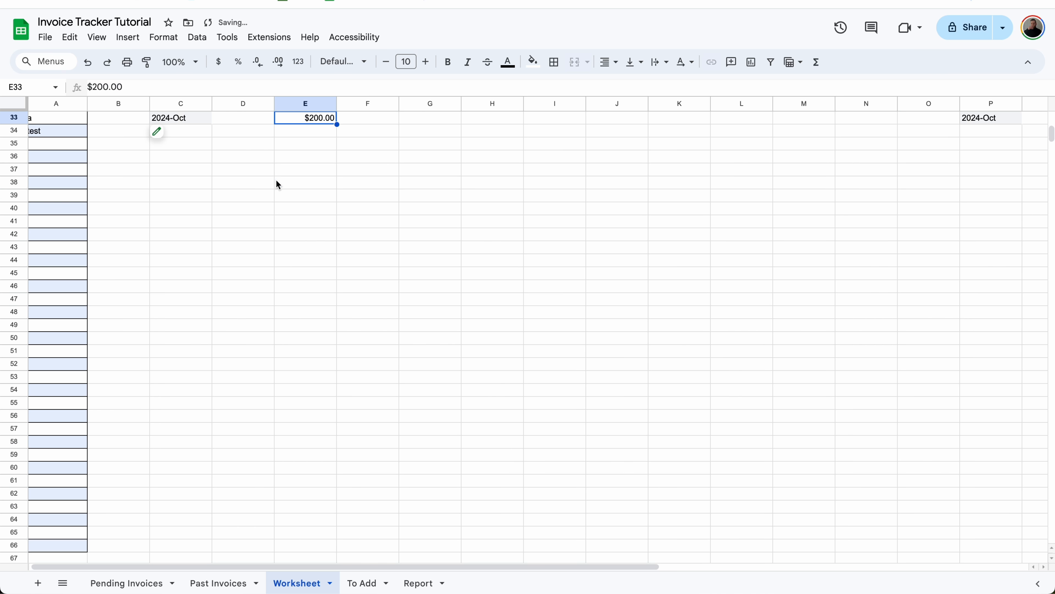
pyautogui.scroll(10, 278, 185)
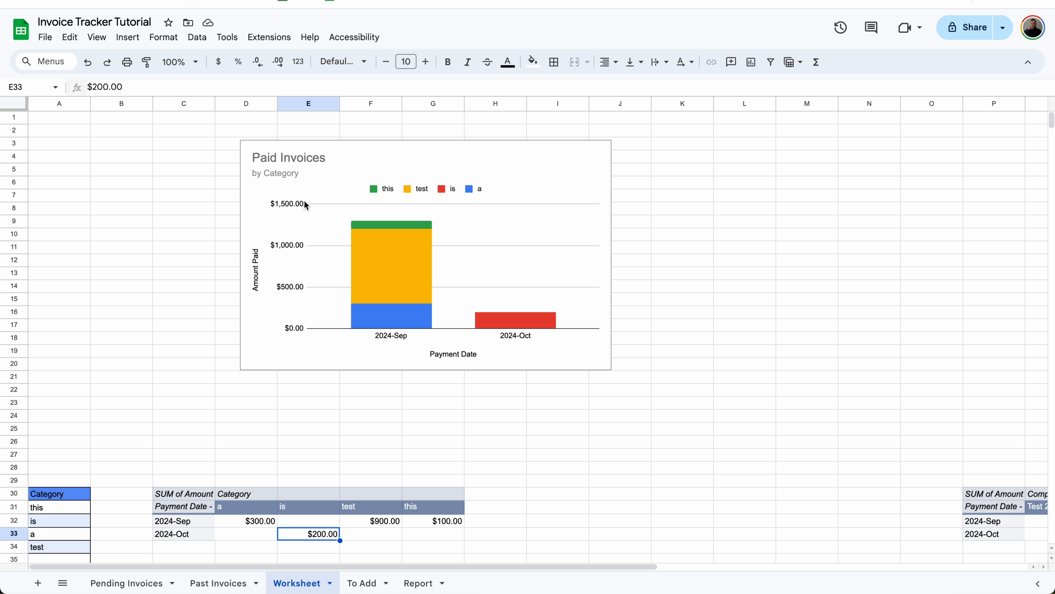
# Step: Copy the Paid Invoices chart and paste the duplicate at cell K3
pyautogui.click(299, 153)
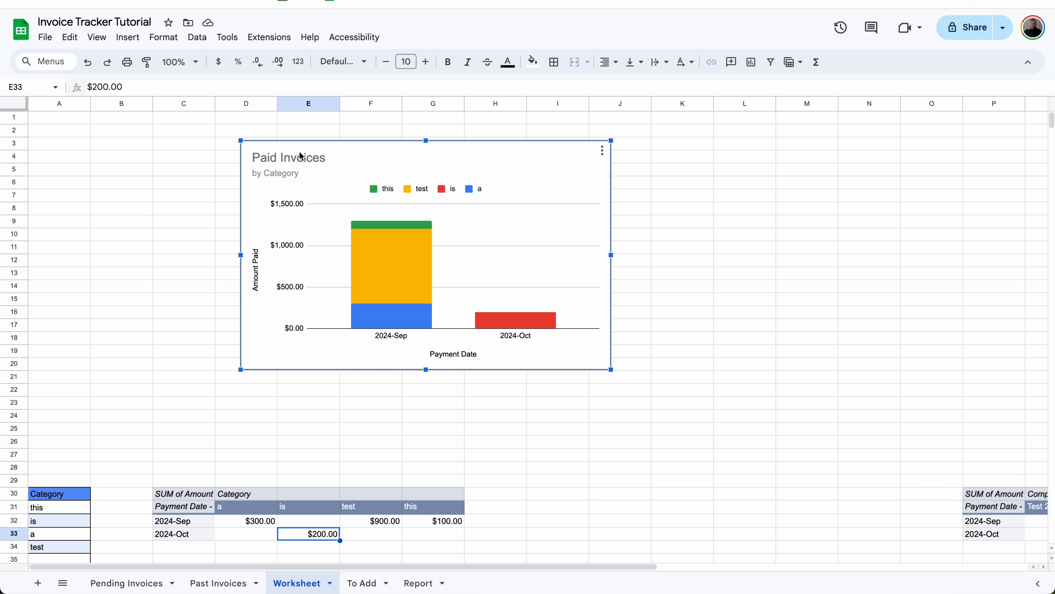
pyautogui.click(702, 146)
pyautogui.hotkey('ctrl', 'v')
# Step: Move the original chart over columns A to G and align its duplicate beside it, starting in column G
pyautogui.click(465, 192)
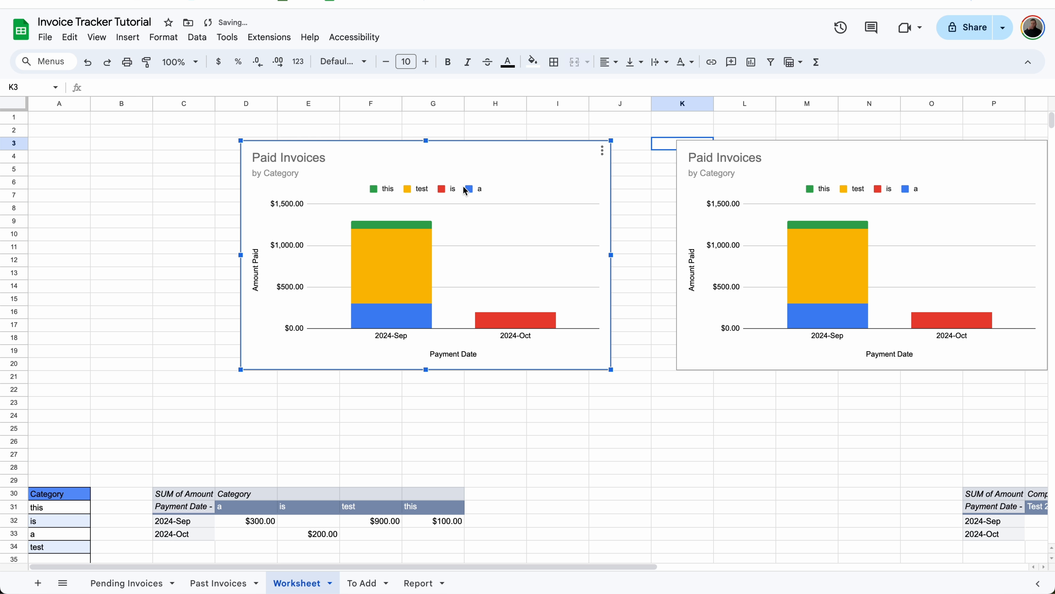
pyautogui.moveTo(524, 173); pyautogui.dragTo(327, 170)
pyautogui.click(845, 159)
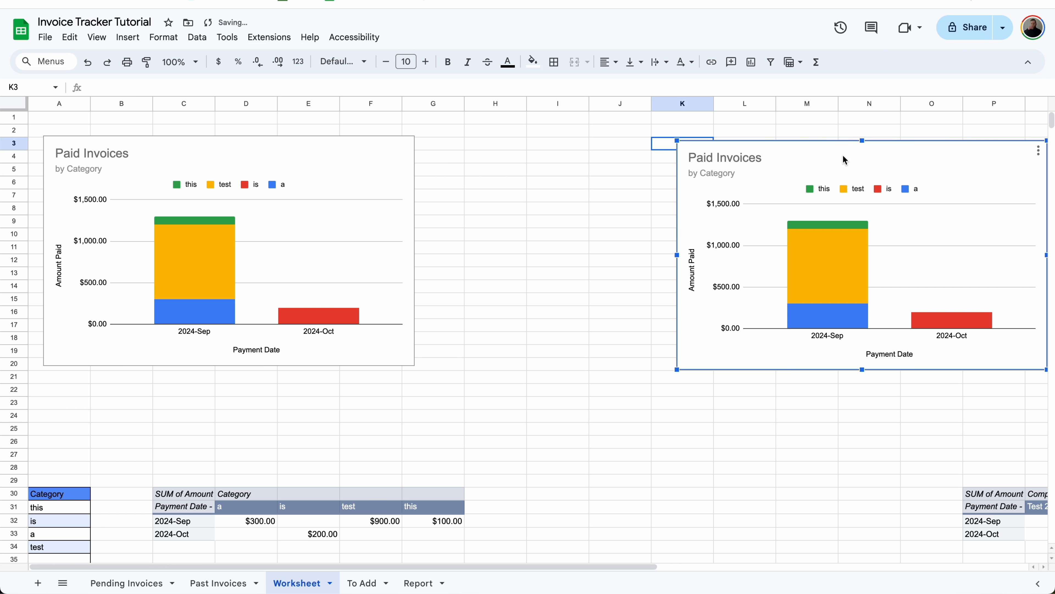
pyautogui.moveTo(846, 159); pyautogui.dragTo(609, 156)
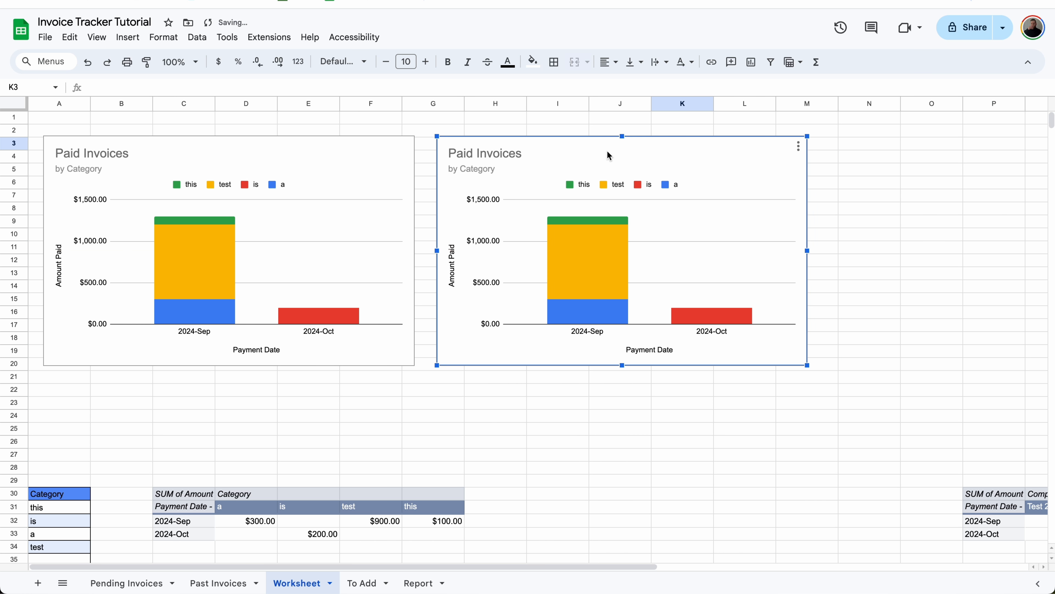
# Step: Change the duplicate chart's data range to the Company pivot table, P31:Z1000, and close the chart editor
pyautogui.click(798, 147)
pyautogui.click(810, 164)
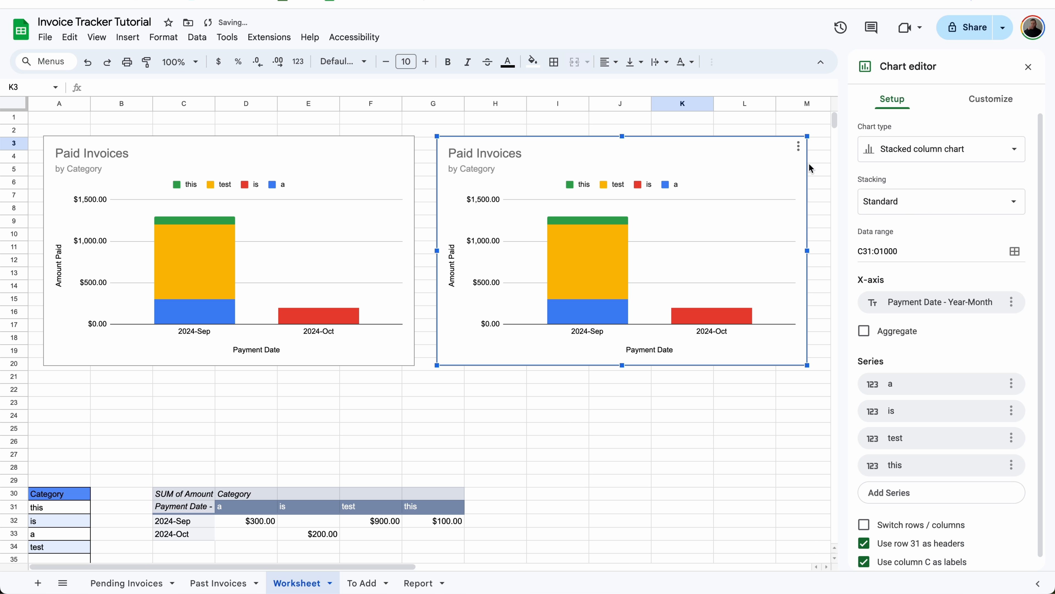
pyautogui.click(1015, 251)
pyautogui.hotkey('ctrl', 'a')
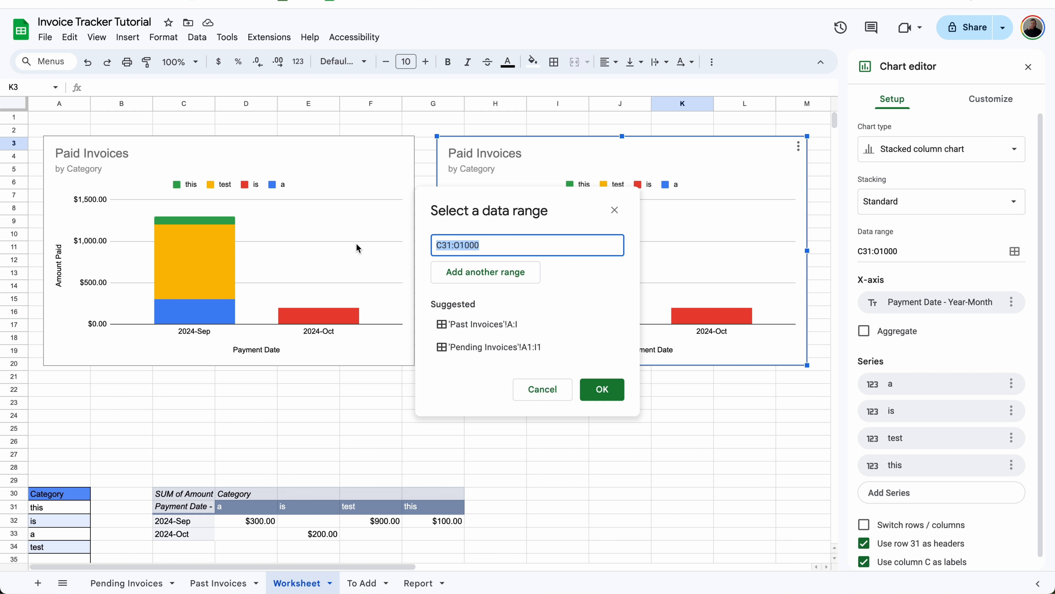
pyautogui.press('BackSpace')
pyautogui.hscroll(10, 576, 455)
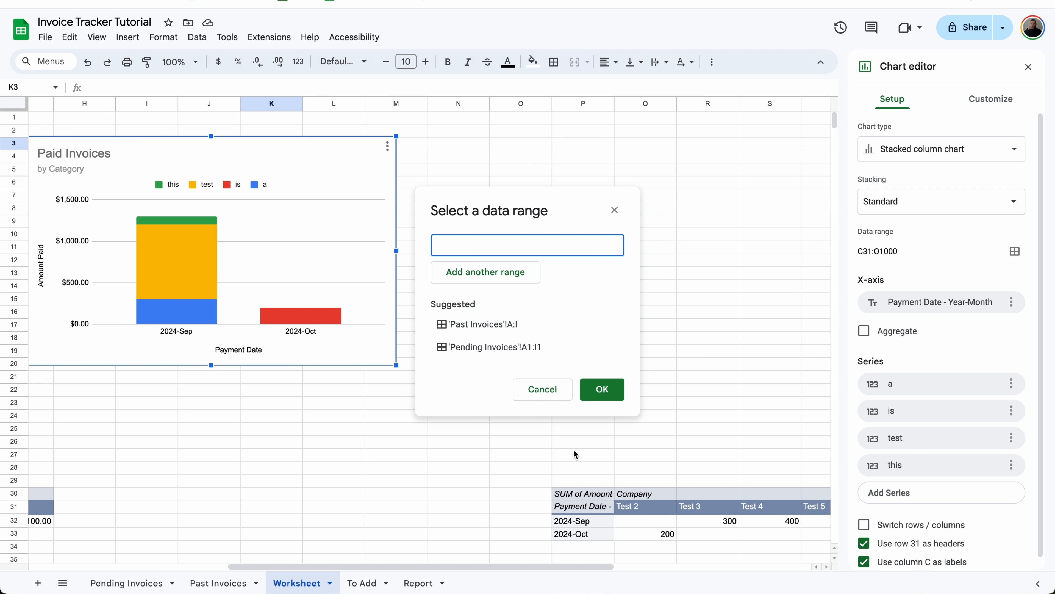
pyautogui.moveTo(555, 500); pyautogui.dragTo(838, 586)
pyautogui.click(497, 246)
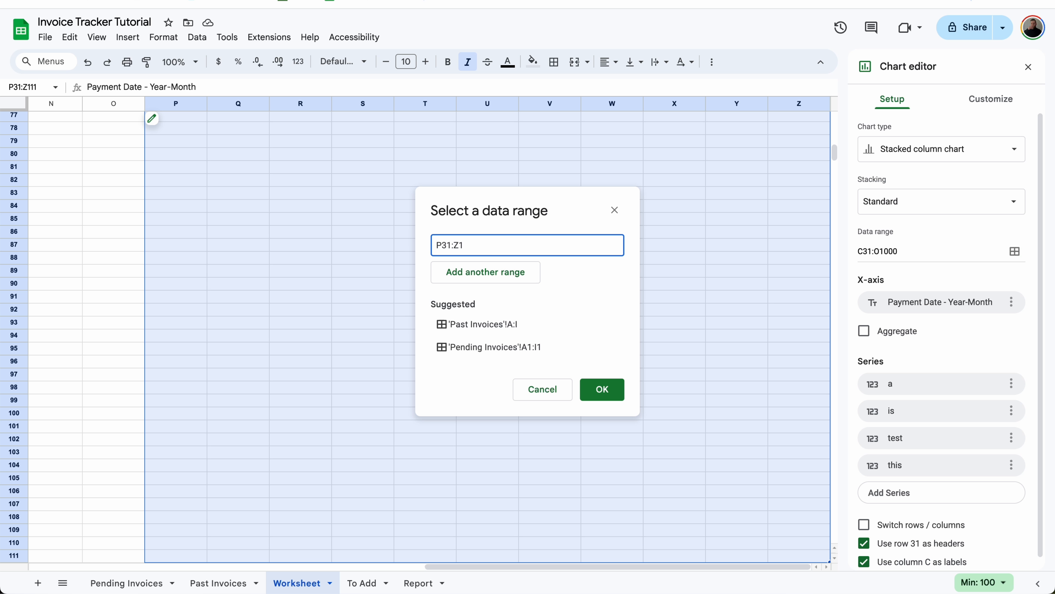
pyautogui.click(605, 382)
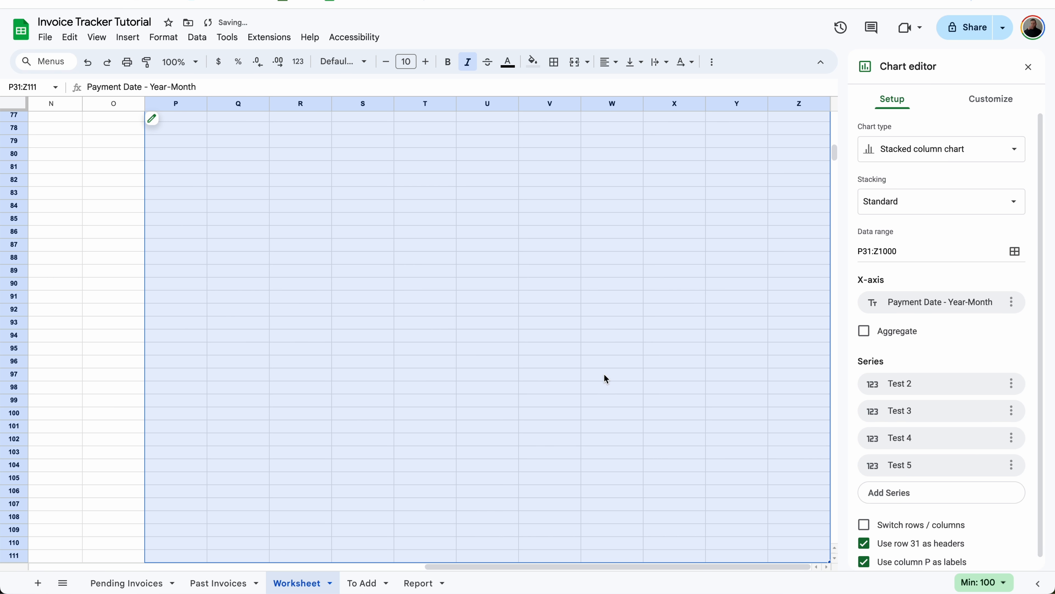
pyautogui.click(1029, 66)
# Step: Format the Company pivot table's amounts in Q32:Z85 as dollar currency
pyautogui.doubleClick(433, 220)
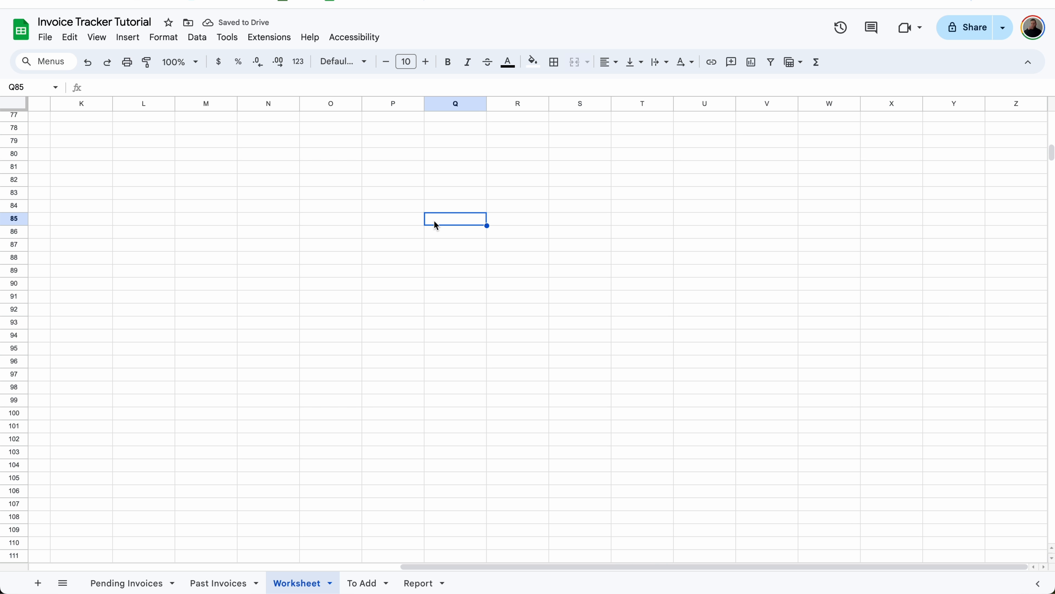
pyautogui.press('Up')
pyautogui.press('super+Up')
pyautogui.press('Up')
pyautogui.press('Up')
pyautogui.press('Up')
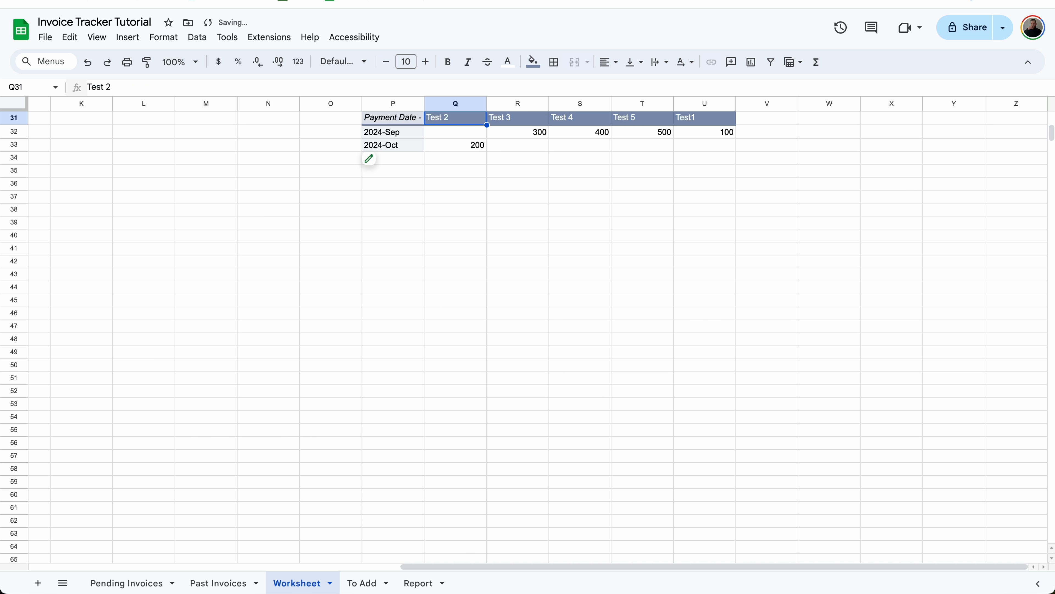
pyautogui.click(478, 145)
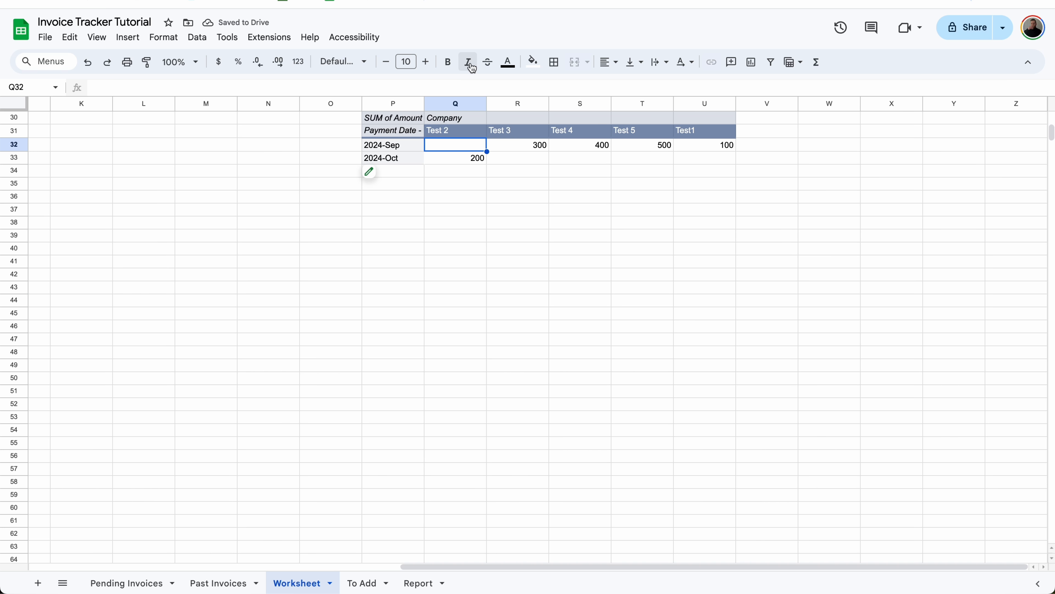
pyautogui.hotkey('shift', 'Right')
pyautogui.hotkey('shift', 'Right')
pyautogui.hotkey('shift', 'Right')
pyautogui.hotkey('shift', 'Right')
pyautogui.press('super+shift+Right')
pyautogui.press('super+shift+Down')
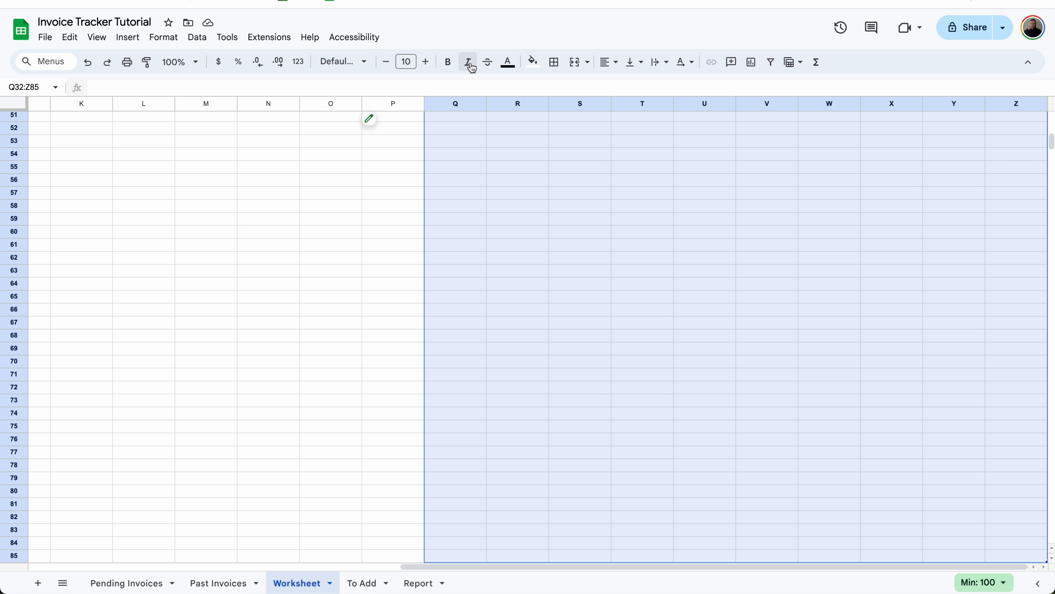
pyautogui.click(219, 61)
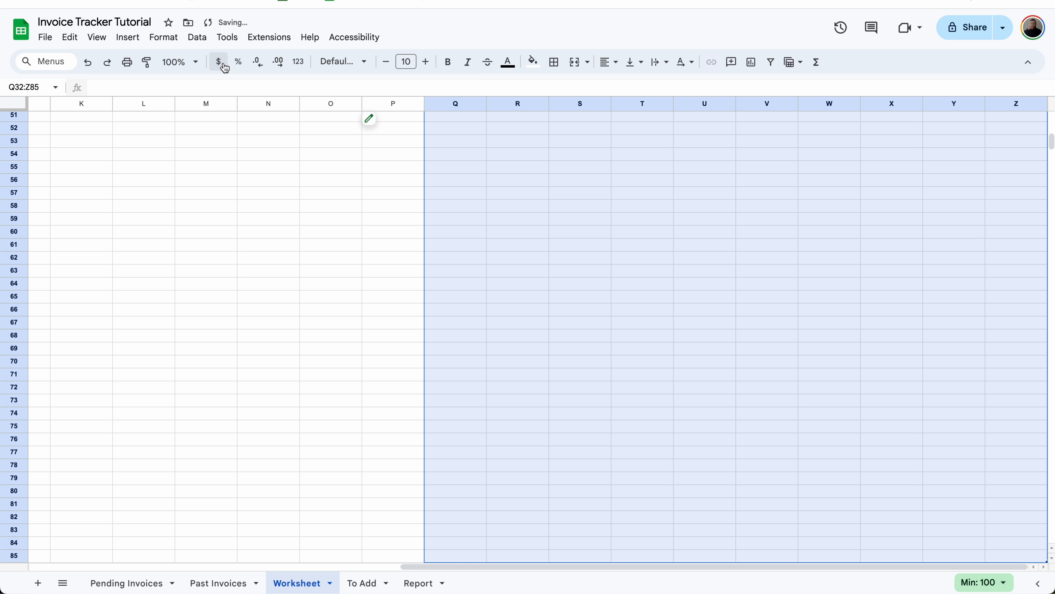
pyautogui.click(240, 183)
pyautogui.press('super+Up')
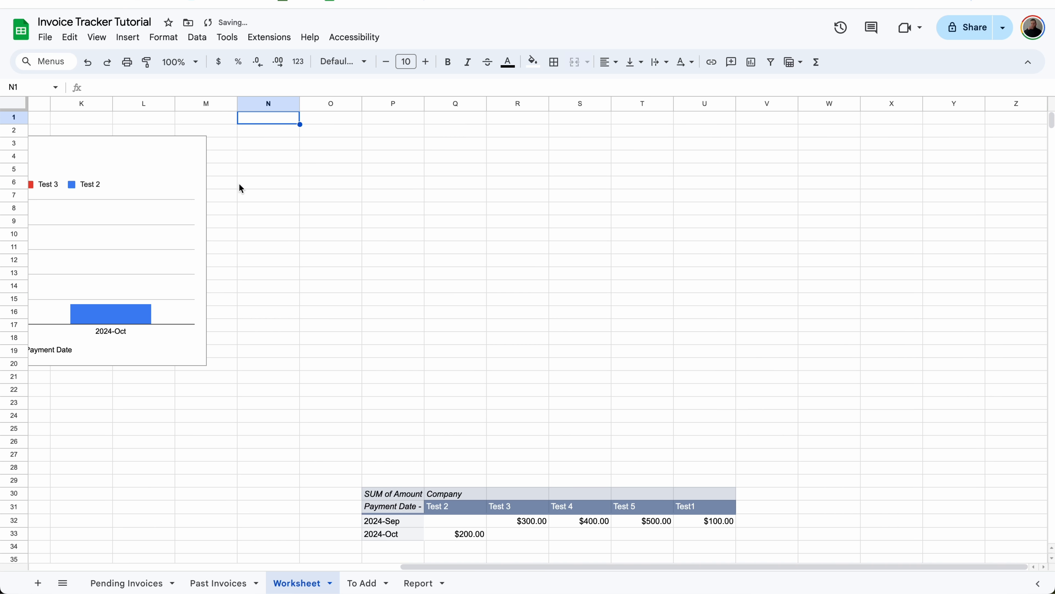
# Step: Change the duplicate chart's subtitle to "by Company" and close the chart editor
pyautogui.hscroll(-10, 242, 188)
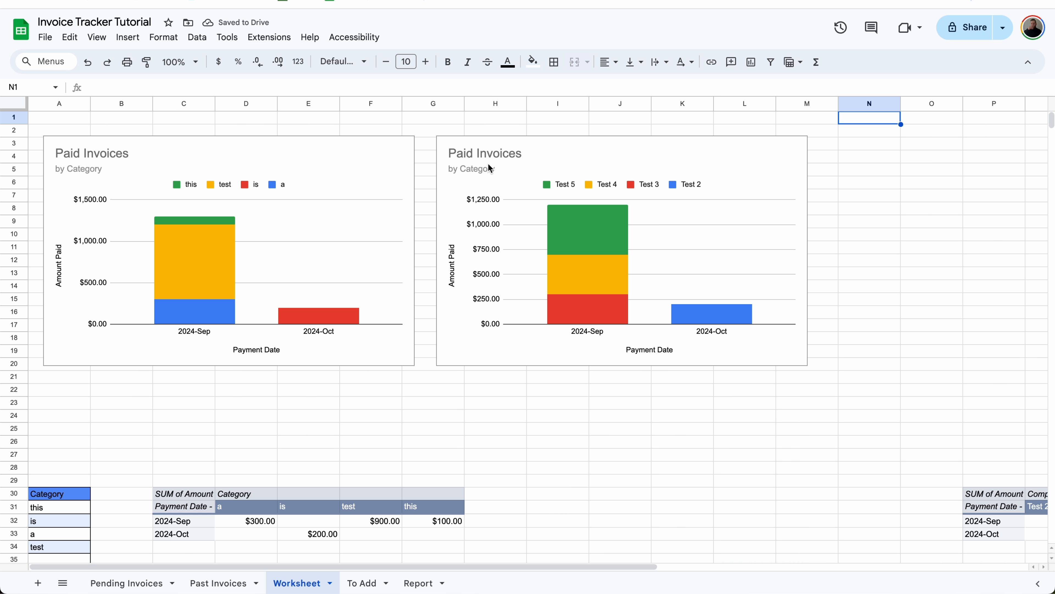
pyautogui.click(489, 175)
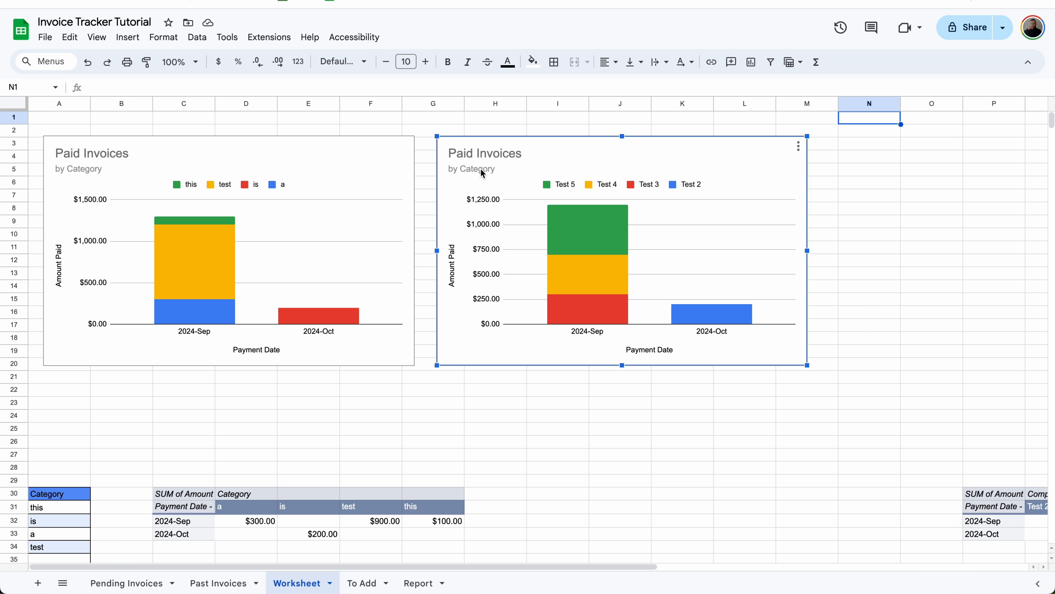
pyautogui.doubleClick(482, 170)
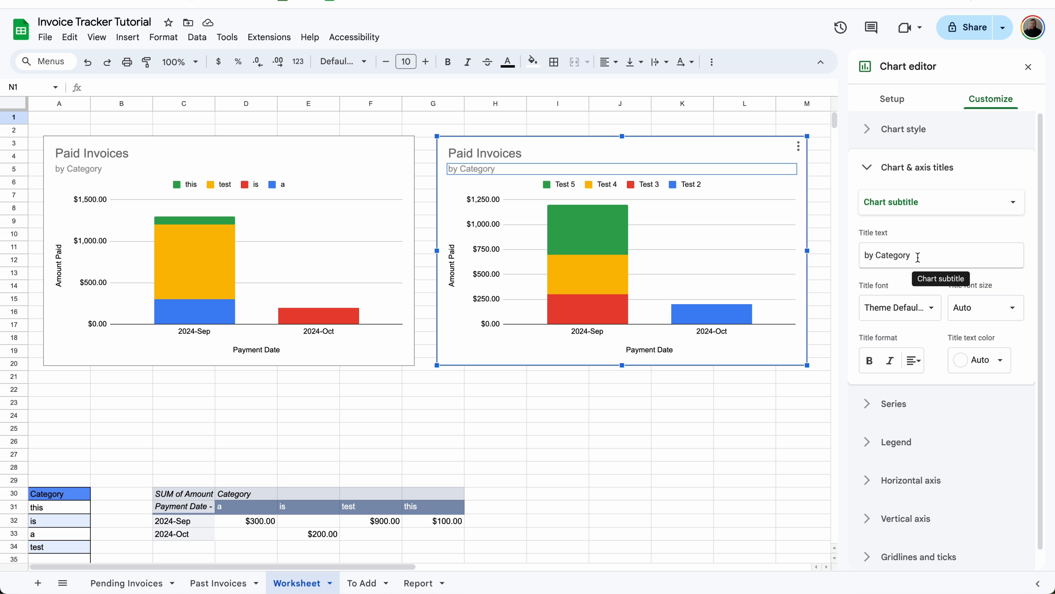
pyautogui.moveTo(933, 254); pyautogui.dragTo(877, 254)
pyautogui.write('Compan')
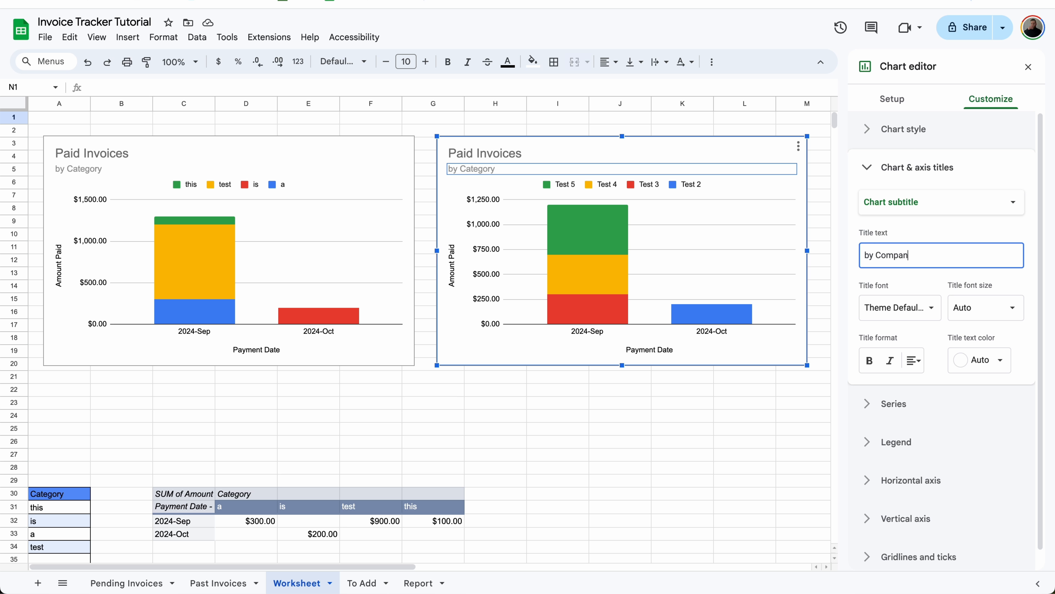
pyautogui.click(1029, 67)
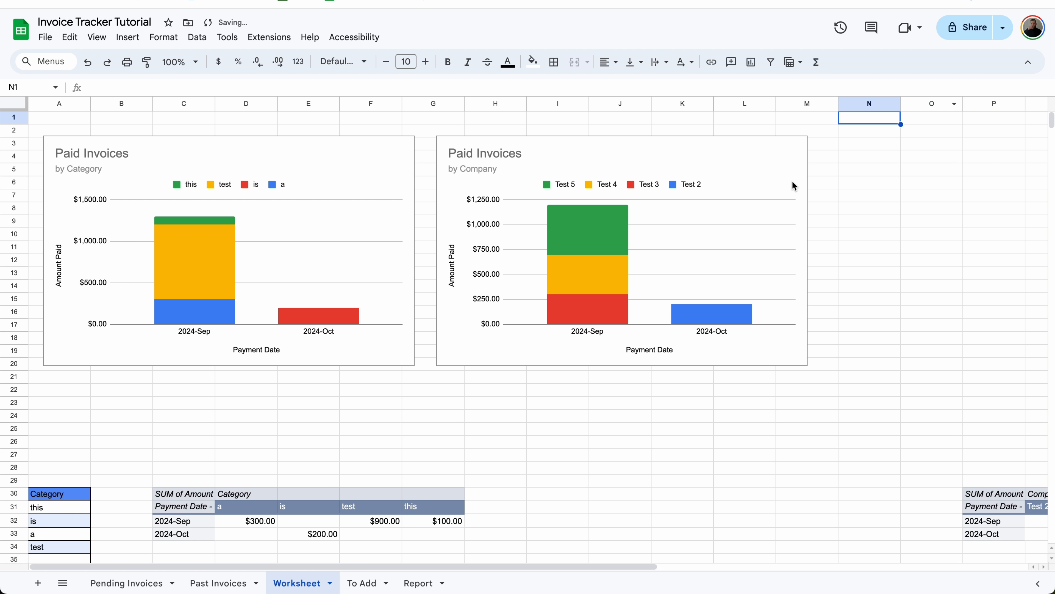
# Step: Move both Paid Invoices charts down to start at row 7 and align them side by side
pyautogui.moveTo(681, 162); pyautogui.dragTo(686, 223)
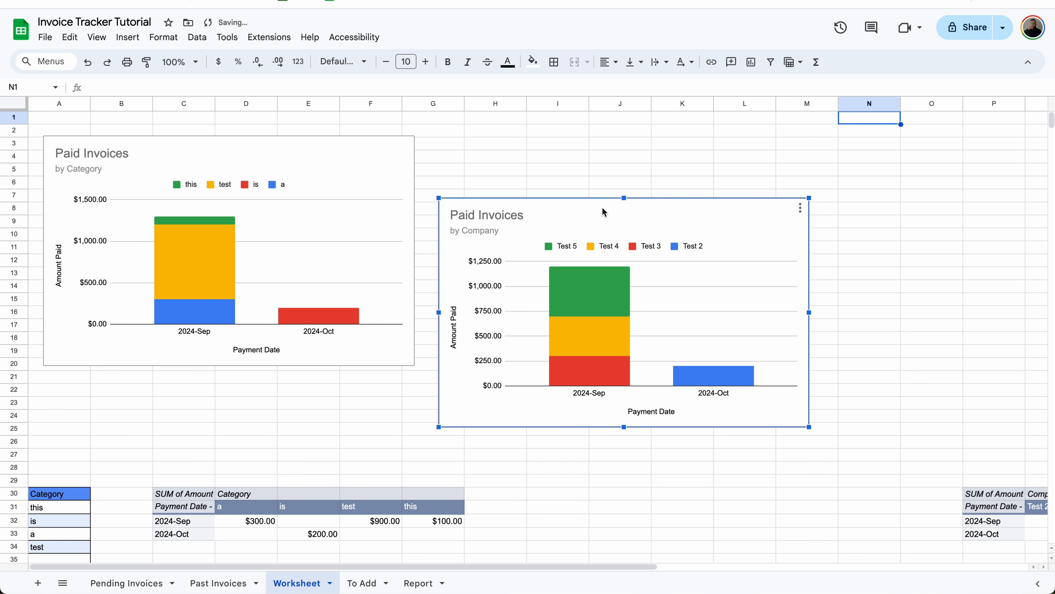
pyautogui.click(356, 132)
pyautogui.moveTo(337, 157); pyautogui.dragTo(359, 214)
pyautogui.click(532, 205)
pyautogui.moveTo(547, 216); pyautogui.dragTo(535, 206)
pyautogui.click(555, 166)
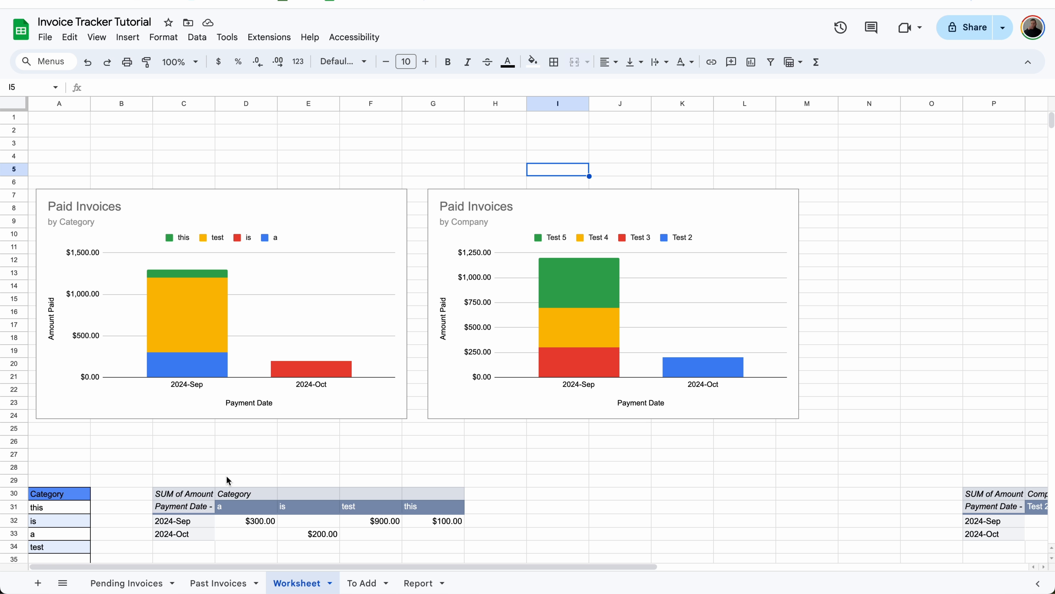
# Step: Add a slicer on the Company column of the Past Invoices data and place it above the by Category chart
pyautogui.click(189, 509)
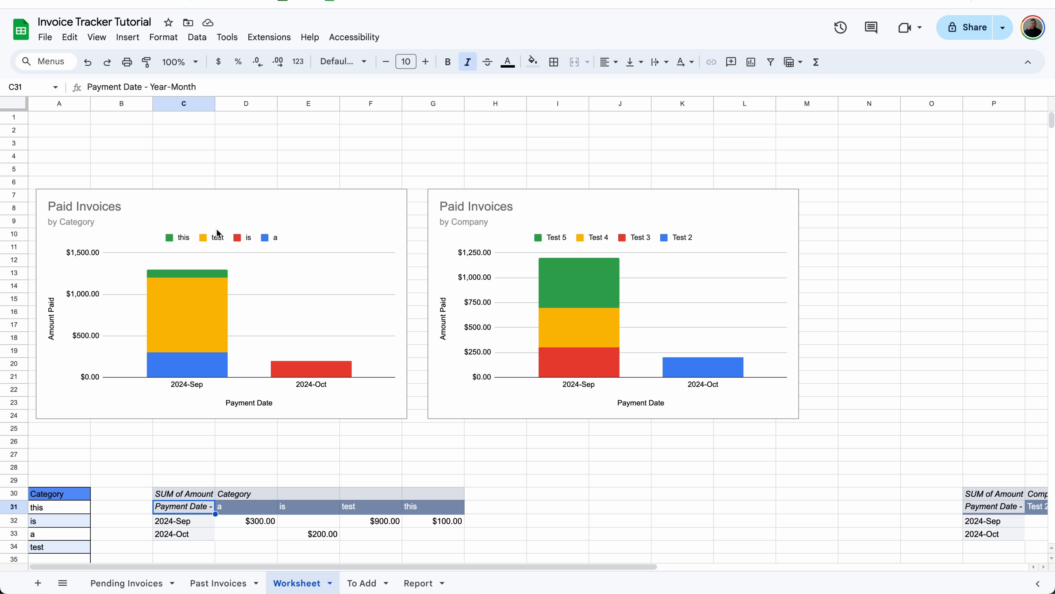
pyautogui.click(198, 38)
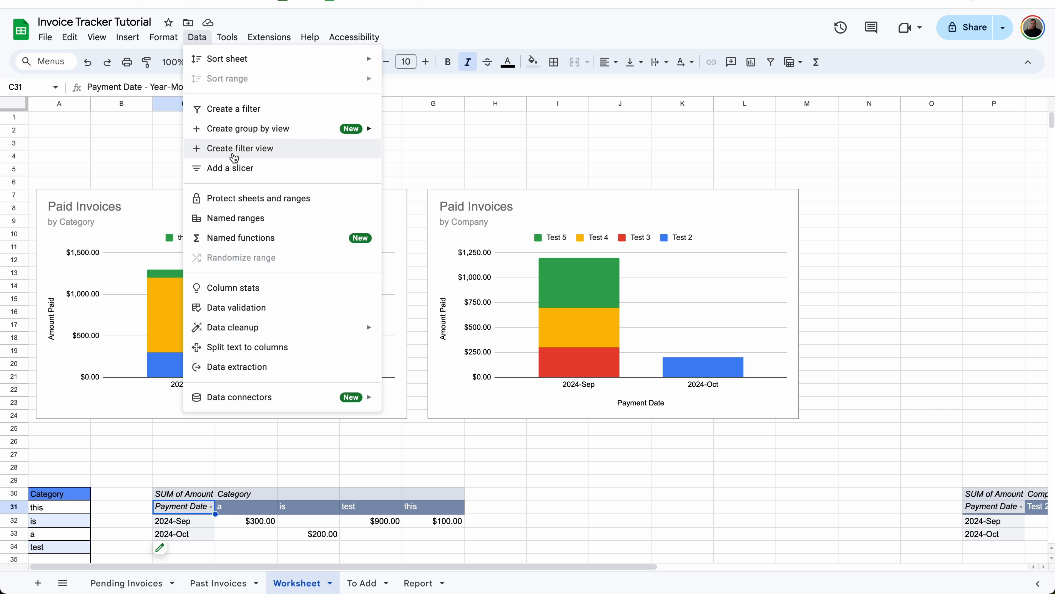
pyautogui.click(266, 168)
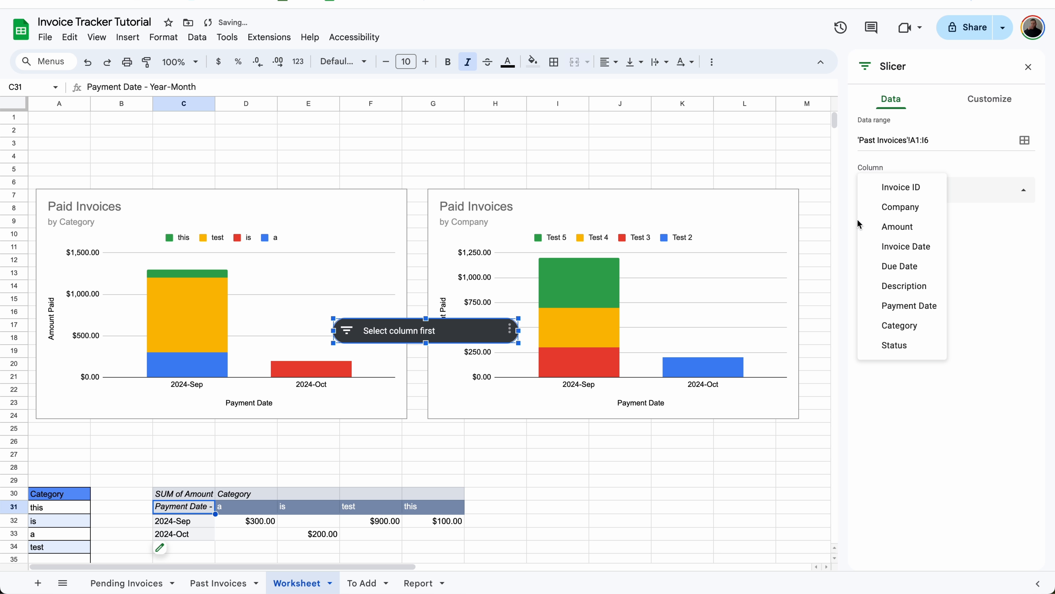
pyautogui.click(883, 207)
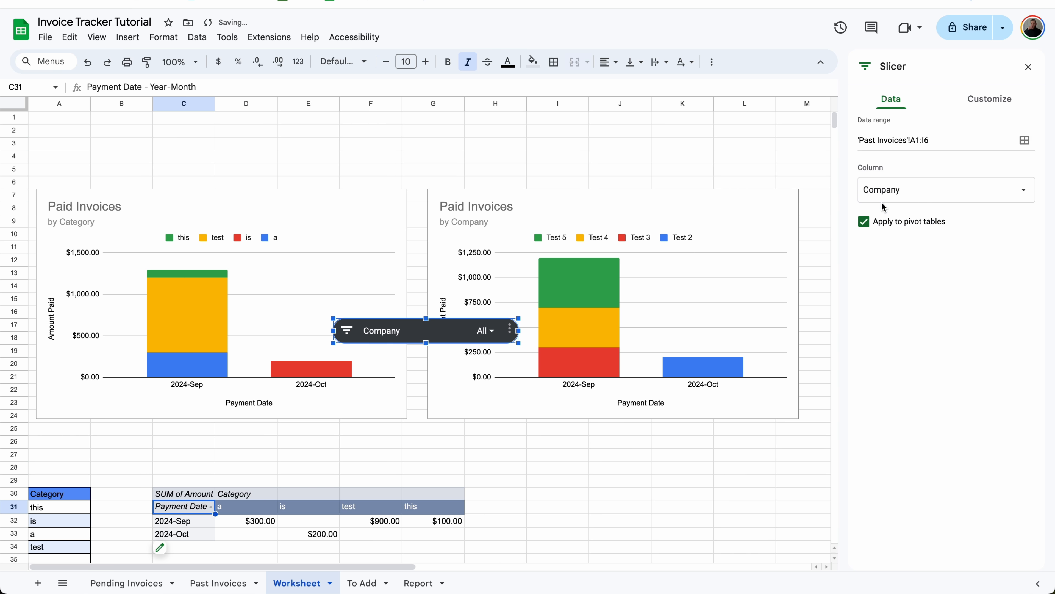
pyautogui.moveTo(398, 332); pyautogui.dragTo(270, 160)
# Step: Duplicate the Company slicer, place the copy beside it in row 4, and set its column to Category
pyautogui.press('super+c')
pyautogui.click(443, 162)
pyautogui.press('super+v')
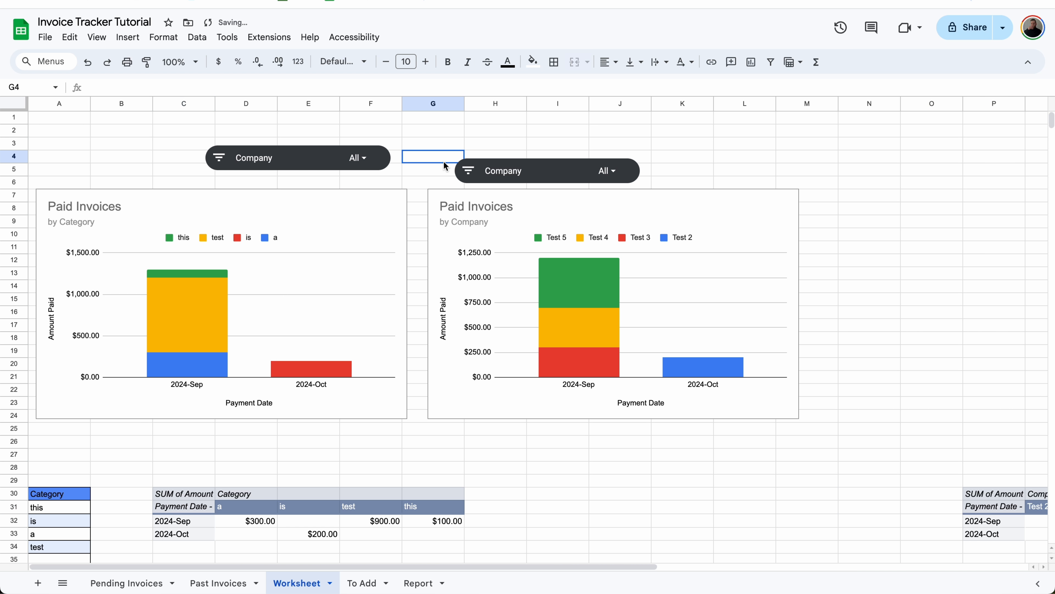
pyautogui.click(505, 167)
pyautogui.moveTo(517, 171); pyautogui.dragTo(457, 163)
pyautogui.click(919, 190)
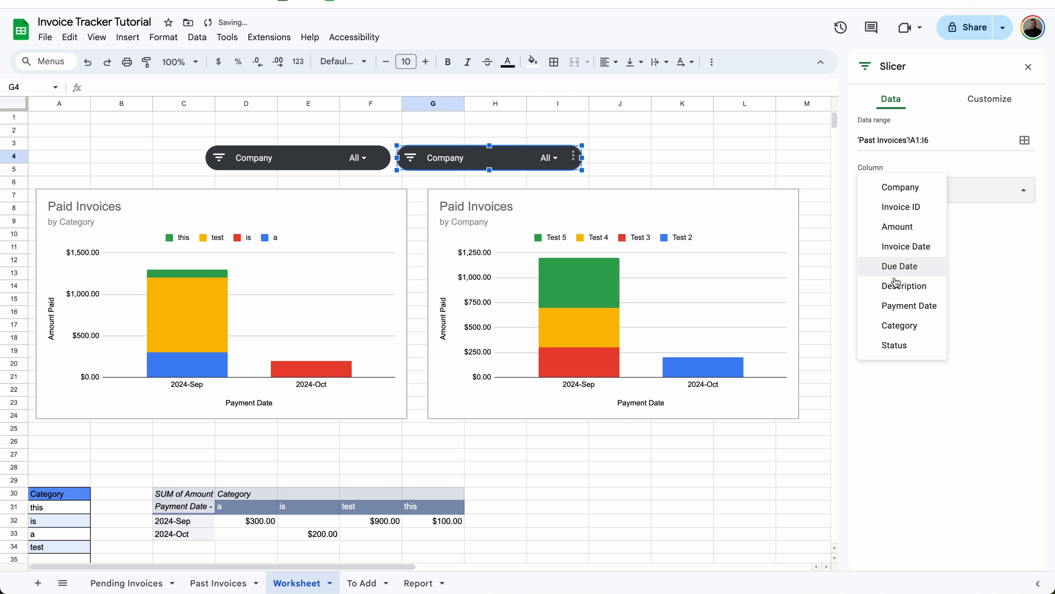
pyautogui.click(908, 326)
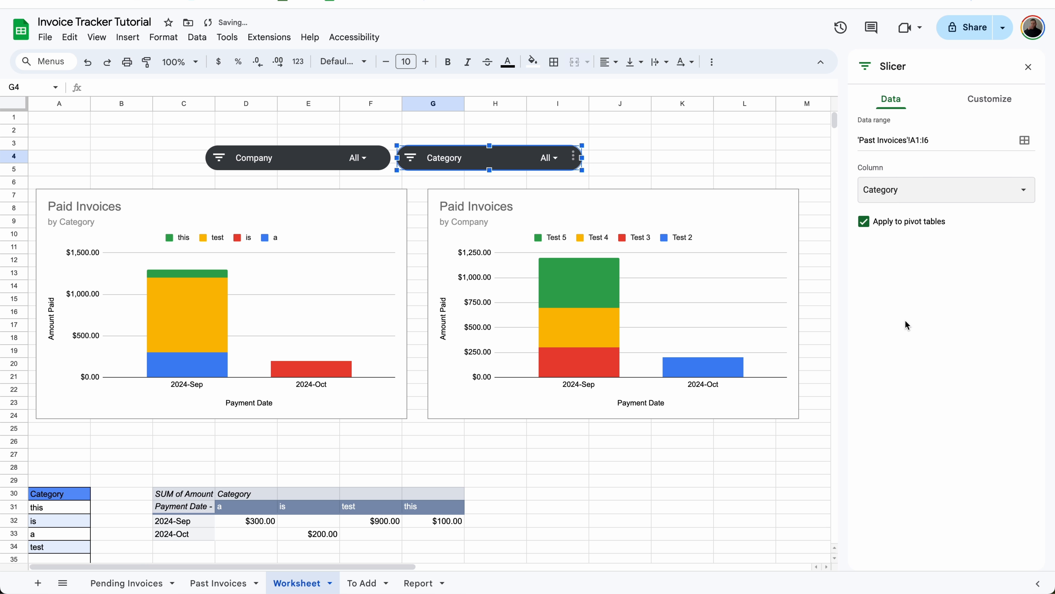
pyautogui.click(1027, 67)
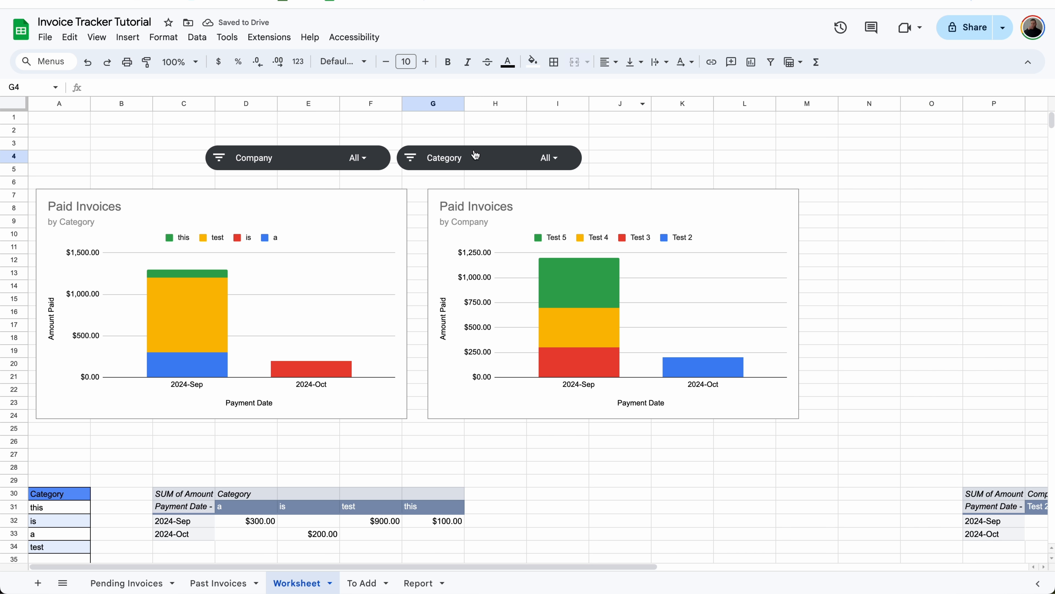
# Step: Paste a third slicer beside the Category slicer and set its column to Payment Date
pyautogui.click(614, 174)
pyautogui.hotkey('ctrl', 'v')
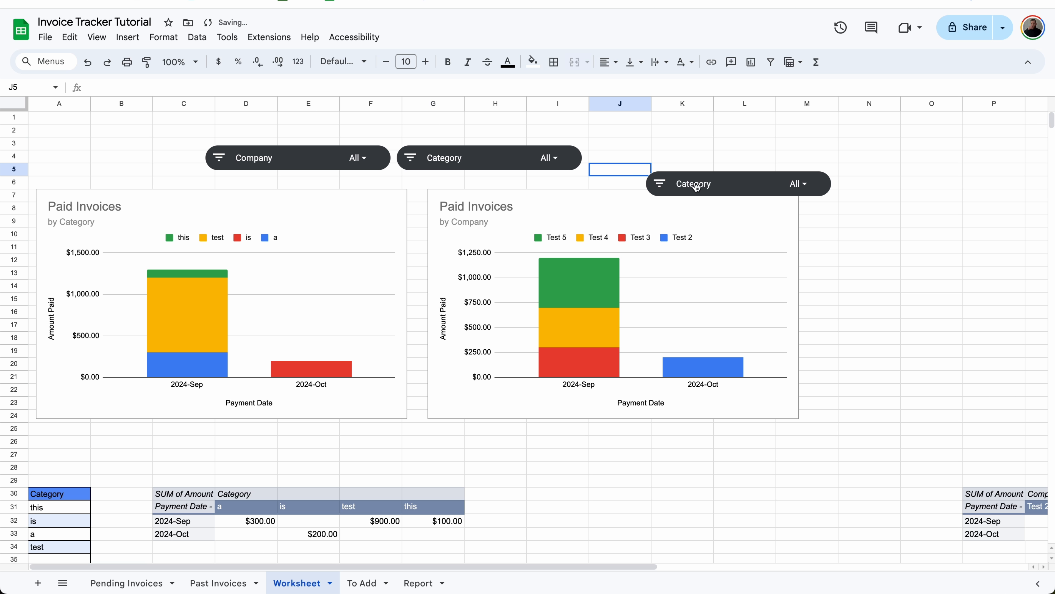
pyautogui.moveTo(703, 183); pyautogui.dragTo(647, 157)
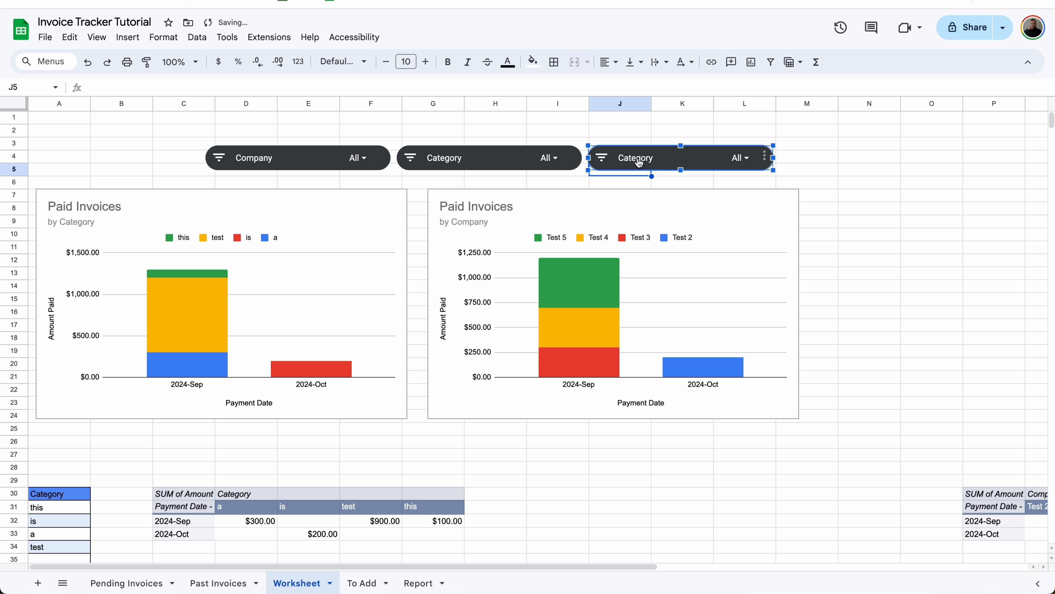
pyautogui.doubleClick(639, 163)
pyautogui.click(889, 197)
pyautogui.click(885, 324)
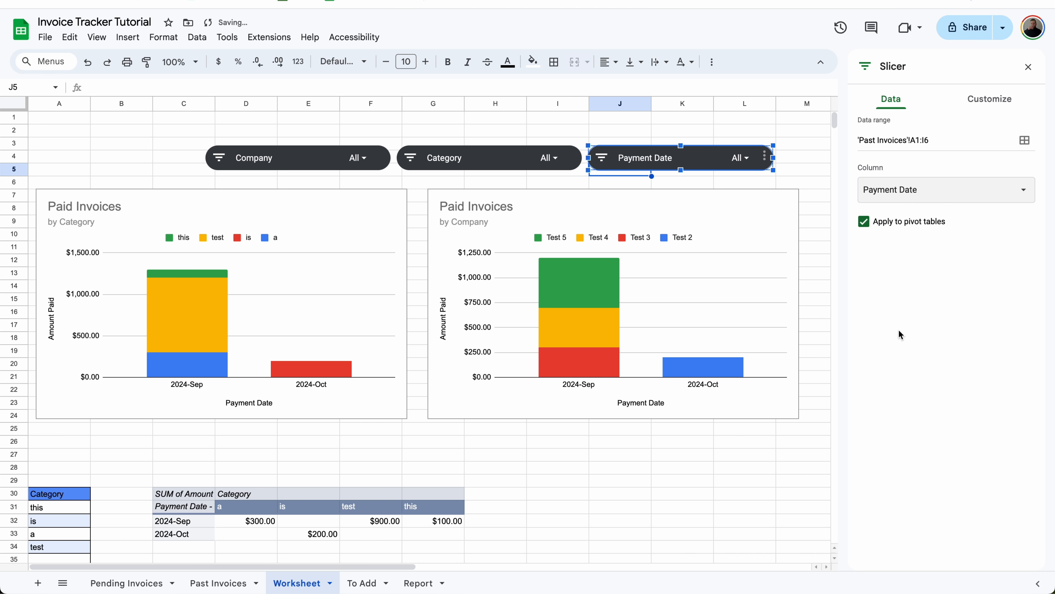
pyautogui.click(1028, 66)
# Step: Shift the Company, Category and Payment Date slicers toward column A and space them evenly above the charts
pyautogui.moveTo(291, 160); pyautogui.dragTo(217, 161)
pyautogui.moveTo(452, 162); pyautogui.dragTo(389, 157)
pyautogui.moveTo(378, 159); pyautogui.dragTo(379, 159)
pyautogui.moveTo(648, 167); pyautogui.dragTo(580, 167)
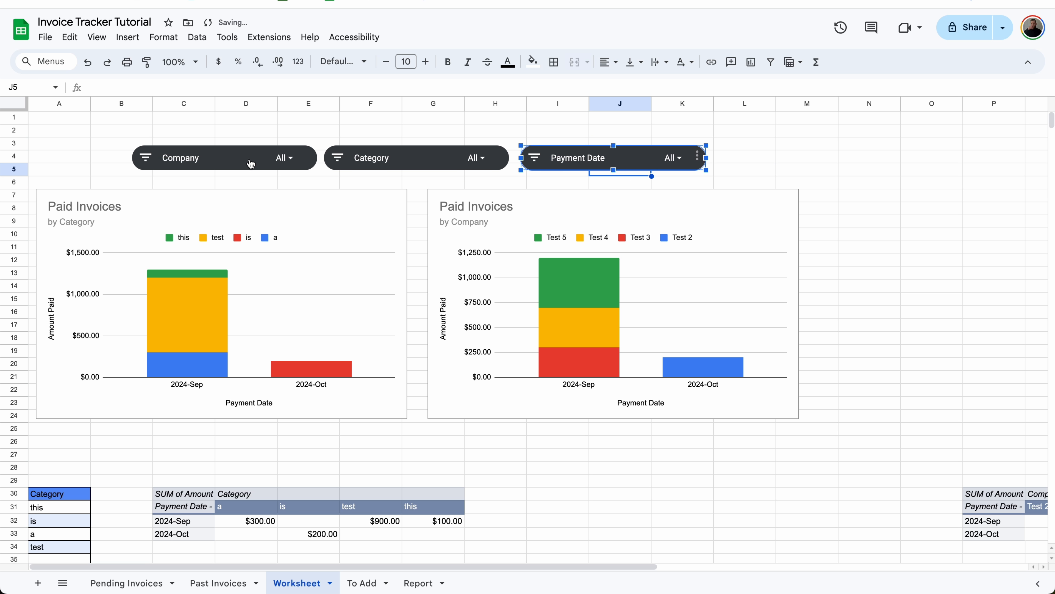
pyautogui.moveTo(248, 162); pyautogui.dragTo(243, 161)
pyautogui.click(358, 193)
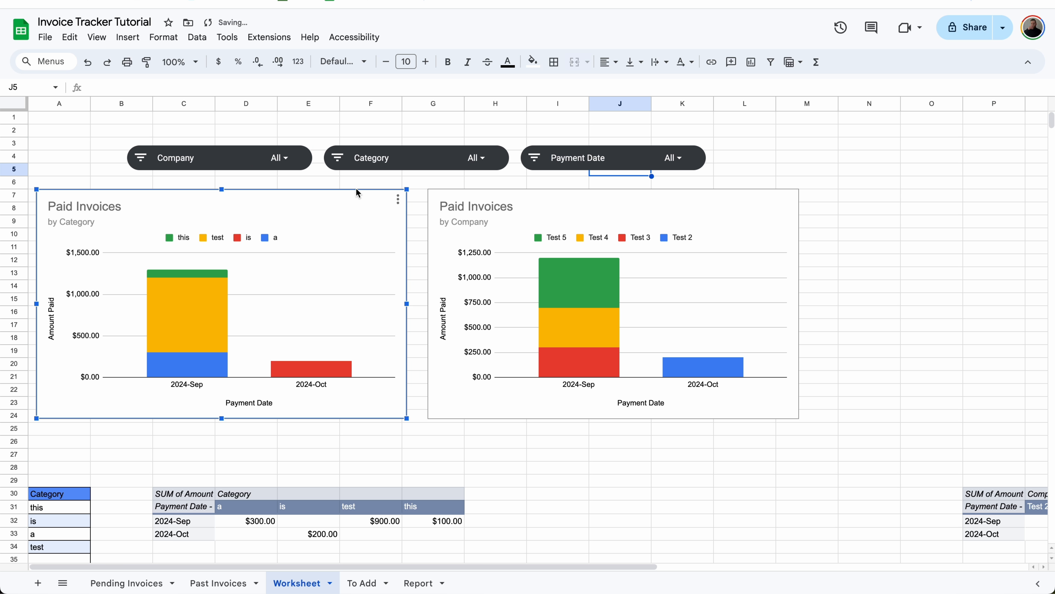
# Step: Filter the Company slicer to only Test 5 and check the Company pivot table
pyautogui.click(280, 164)
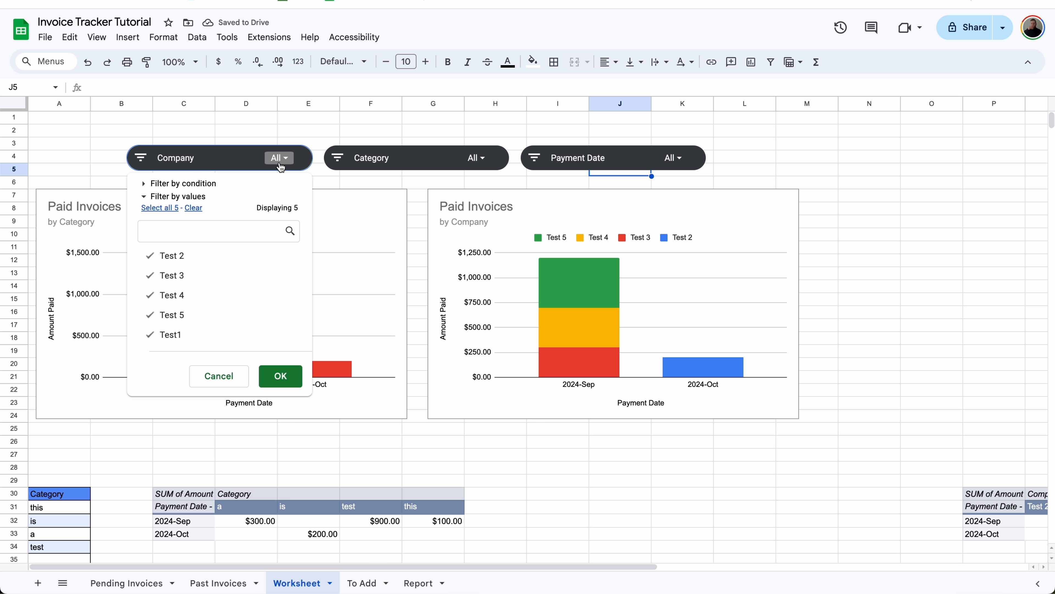
pyautogui.click(193, 208)
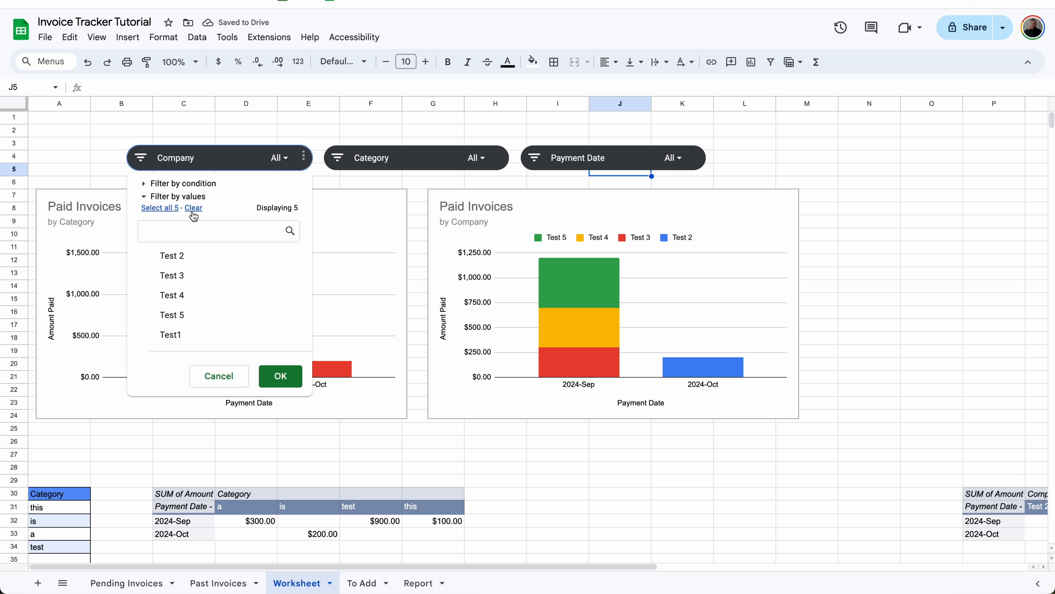
pyautogui.click(180, 319)
pyautogui.click(280, 376)
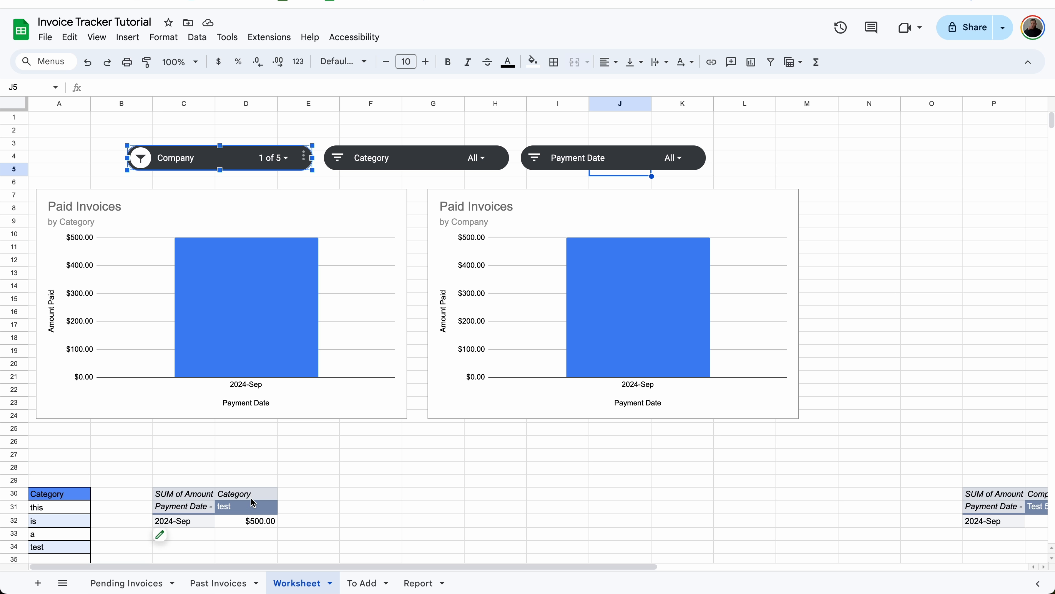
pyautogui.hscroll(8, 256, 517)
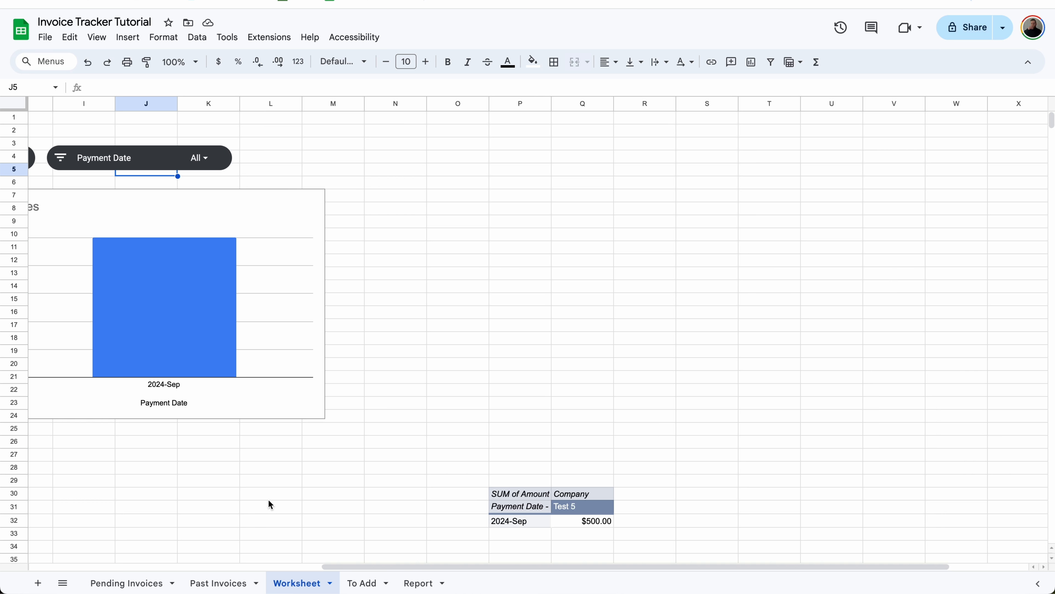
# Step: Reset the Company slicer on the Worksheet sheet so that all companies are selected
pyautogui.hscroll(-8, 270, 504)
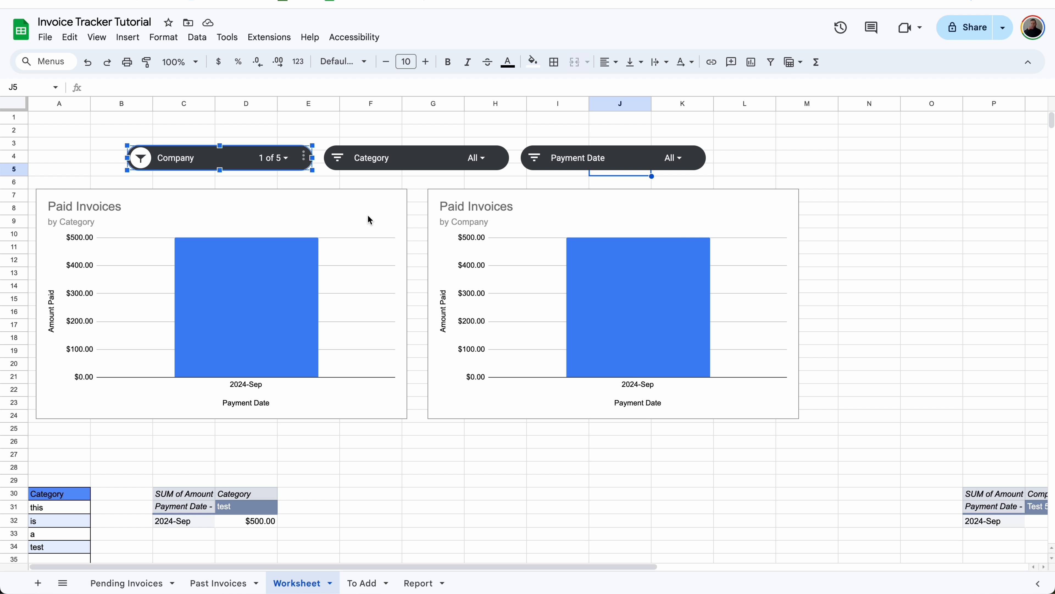
pyautogui.click(272, 157)
pyautogui.click(168, 210)
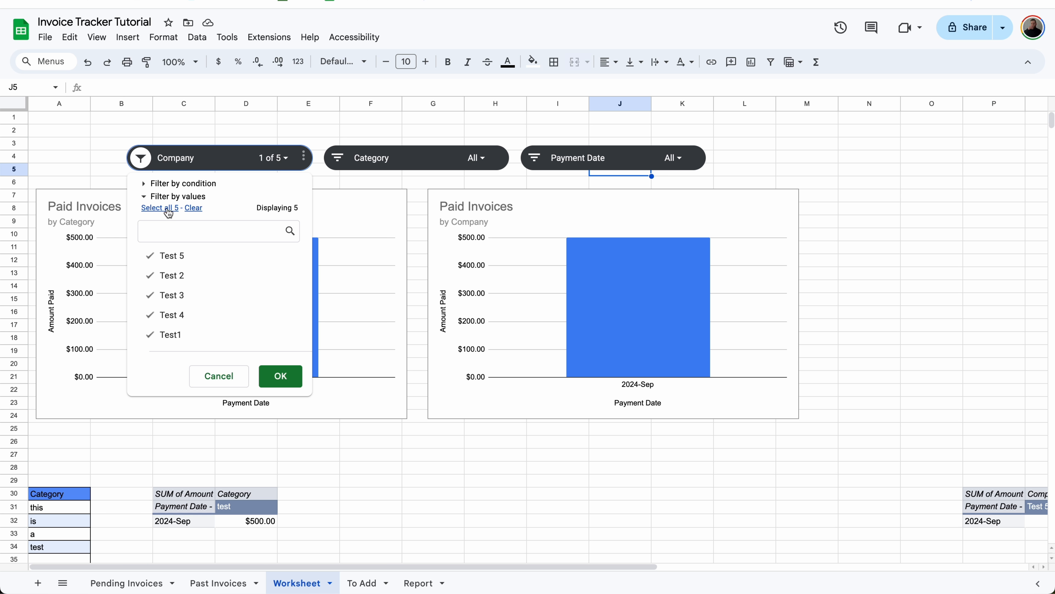
pyautogui.click(282, 374)
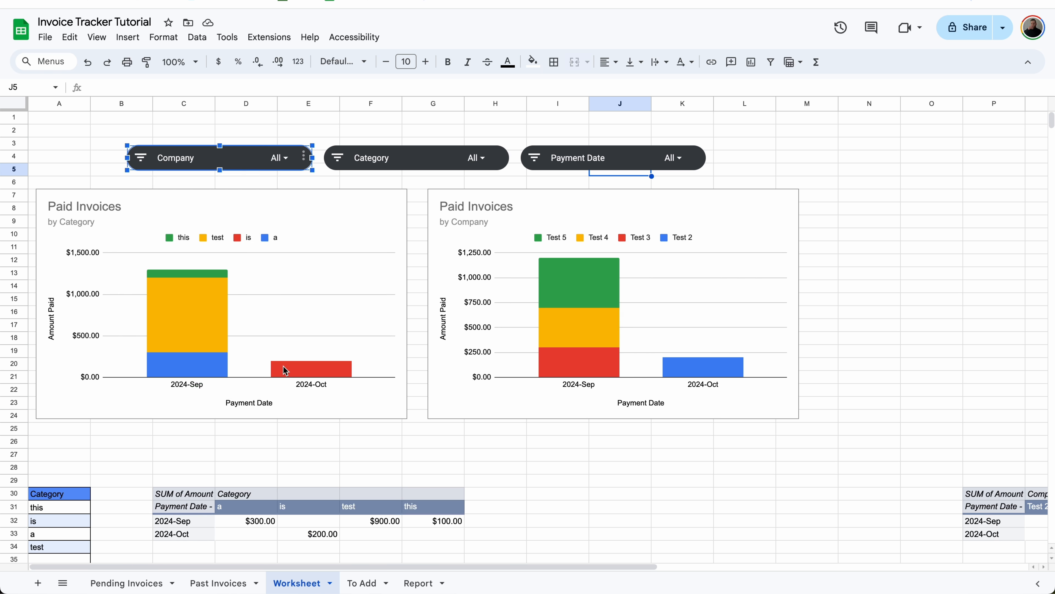
pyautogui.click(326, 441)
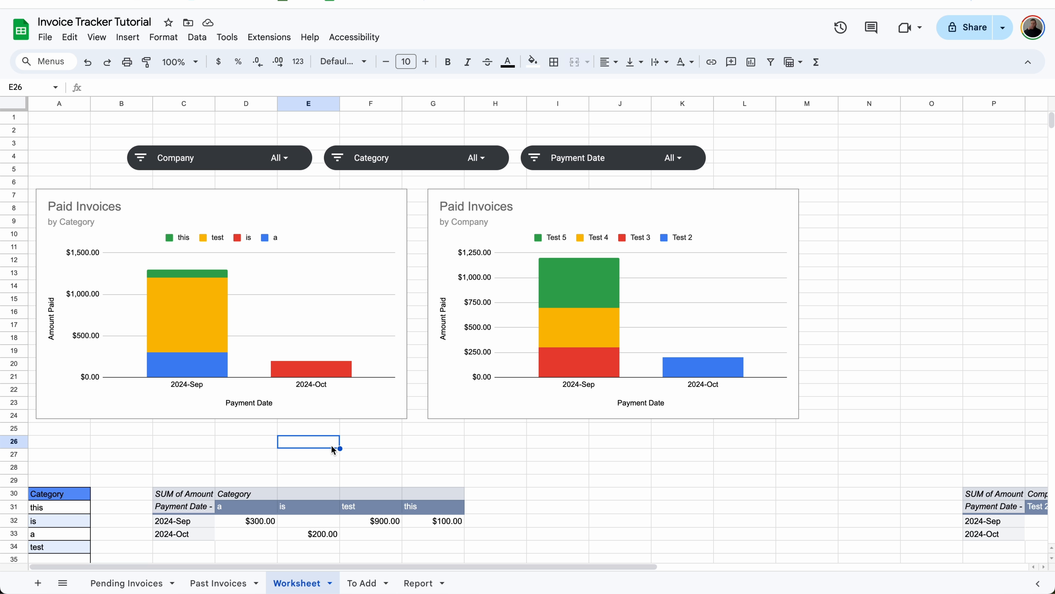
# Step: In row 7 of the Report sheet, enter invoice ID 224, company Test 5 and amount 150
pyautogui.click(414, 587)
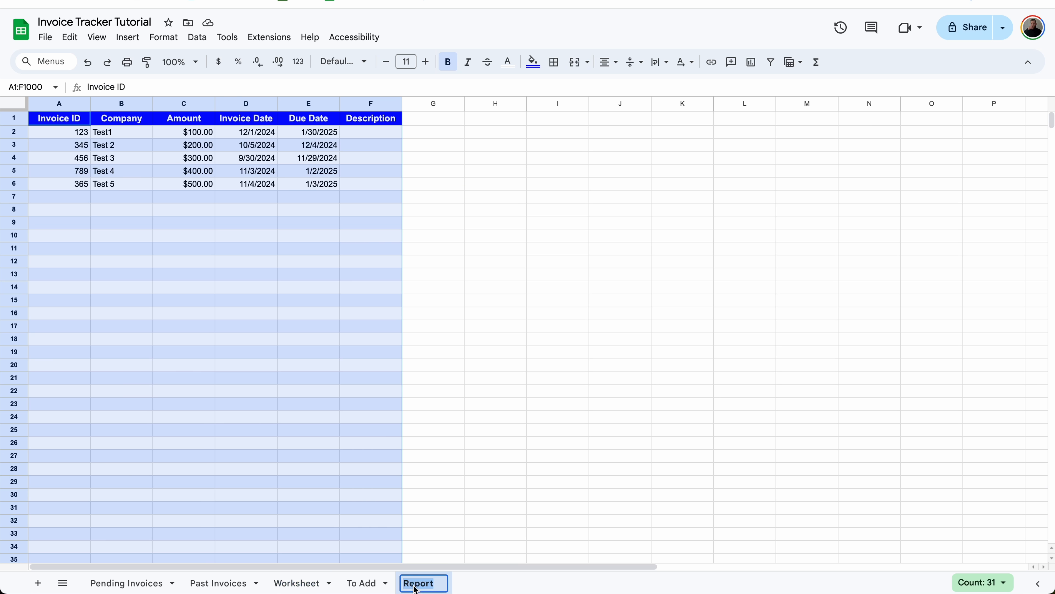
pyautogui.click(428, 455)
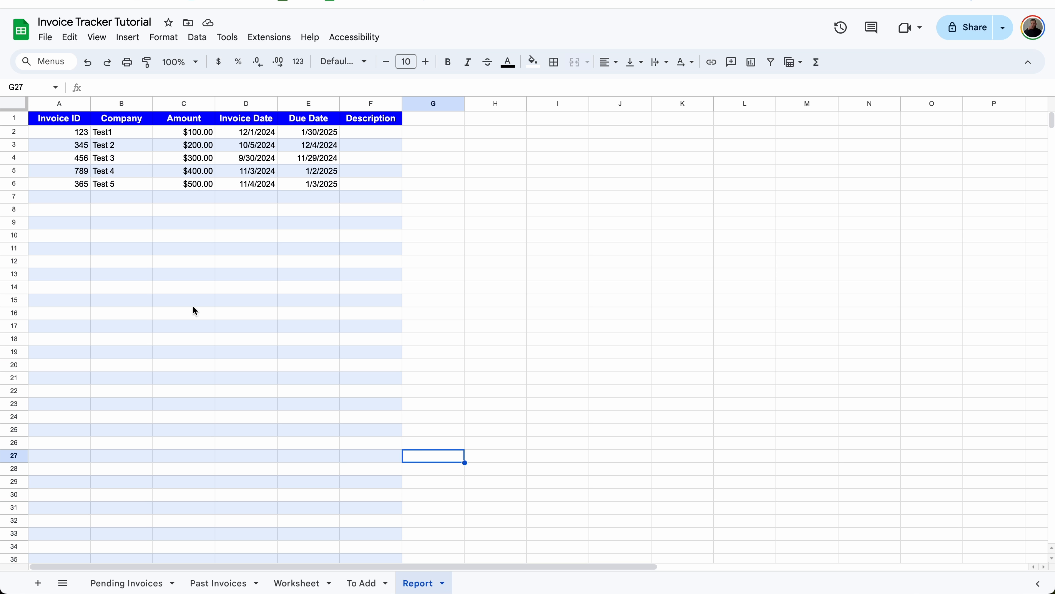
pyautogui.click(62, 196)
pyautogui.write('224')
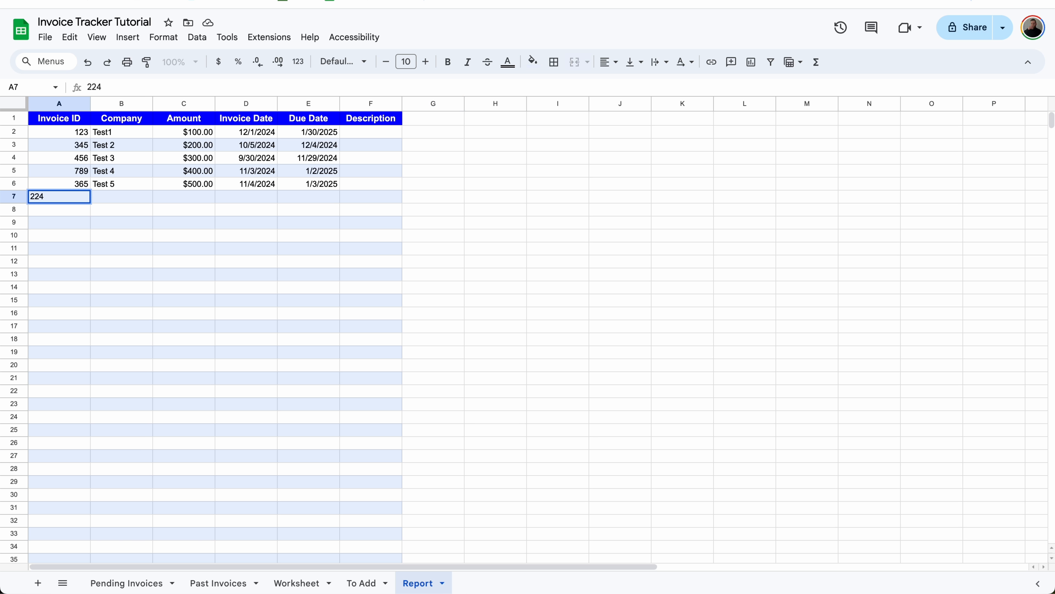
pyautogui.press('Tab')
pyautogui.write('Te')
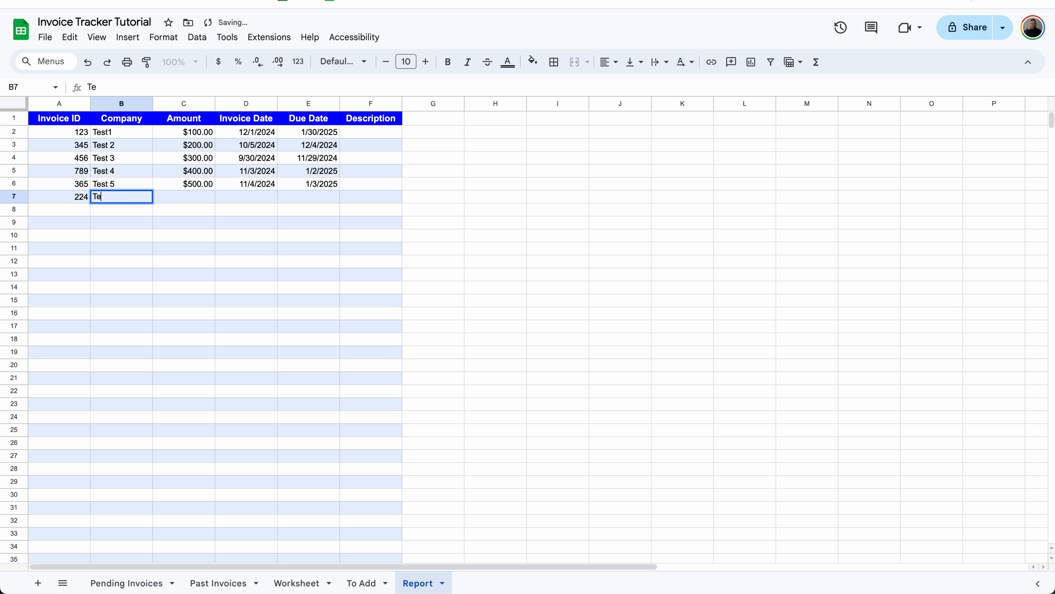
pyautogui.write('st 5')
pyautogui.press('Tab')
pyautogui.write('1')
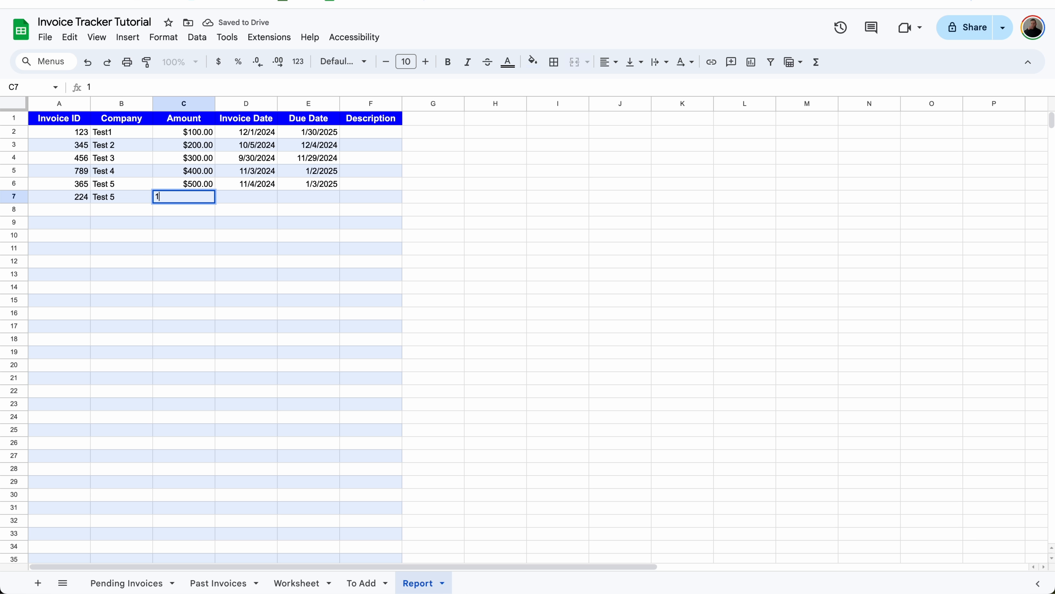
pyautogui.write('50')
pyautogui.press('Tab')
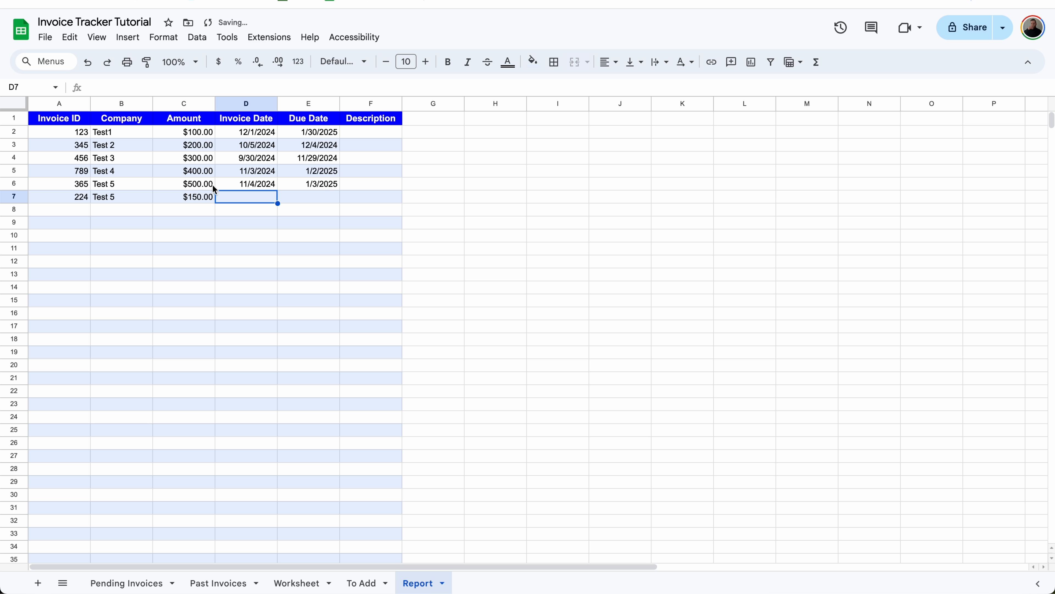
# Step: Copy the invoice and due dates from row 6 into D7:E7 of the Report sheet
pyautogui.click(294, 182)
pyautogui.moveTo(271, 183); pyautogui.dragTo(287, 190)
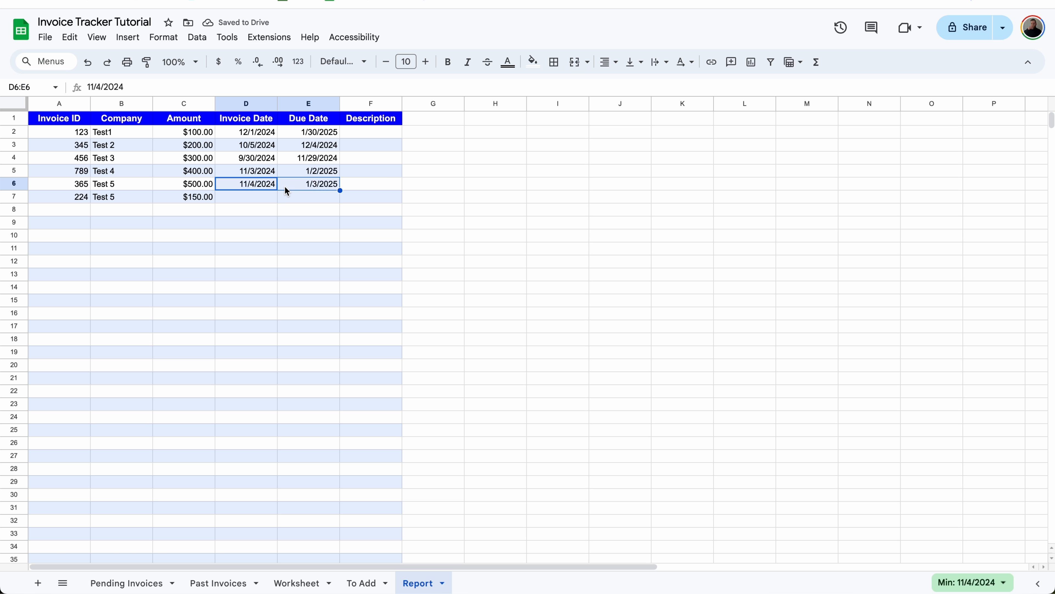
pyautogui.hotkey('ctrl', 'c')
pyautogui.click(247, 202)
pyautogui.hotkey('ctrl', 'v')
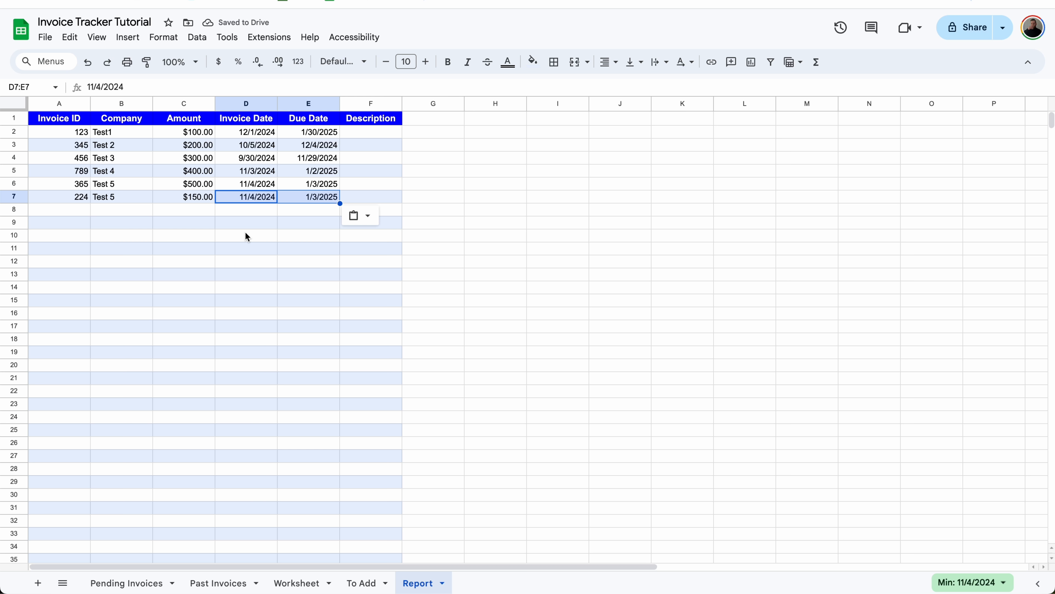
# Step: Duplicate the Test 4 invoice from row 5 into row 8 and change the copy's invoice ID to 334
pyautogui.moveTo(80, 170); pyautogui.dragTo(327, 174)
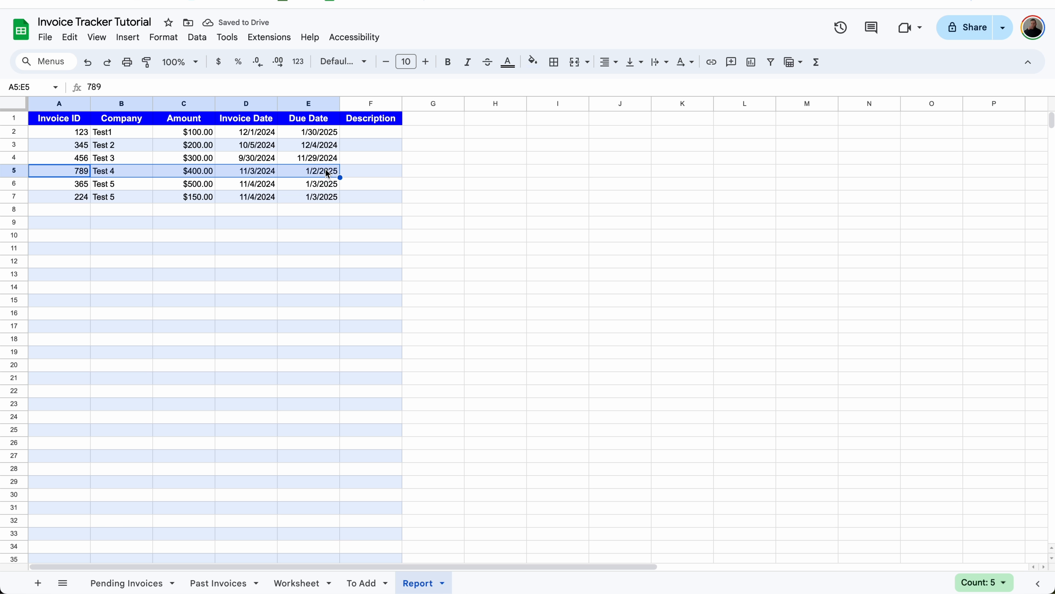
pyautogui.hotkey('ctrl', 'c')
pyautogui.click(65, 206)
pyautogui.hotkey('ctrl', 'v')
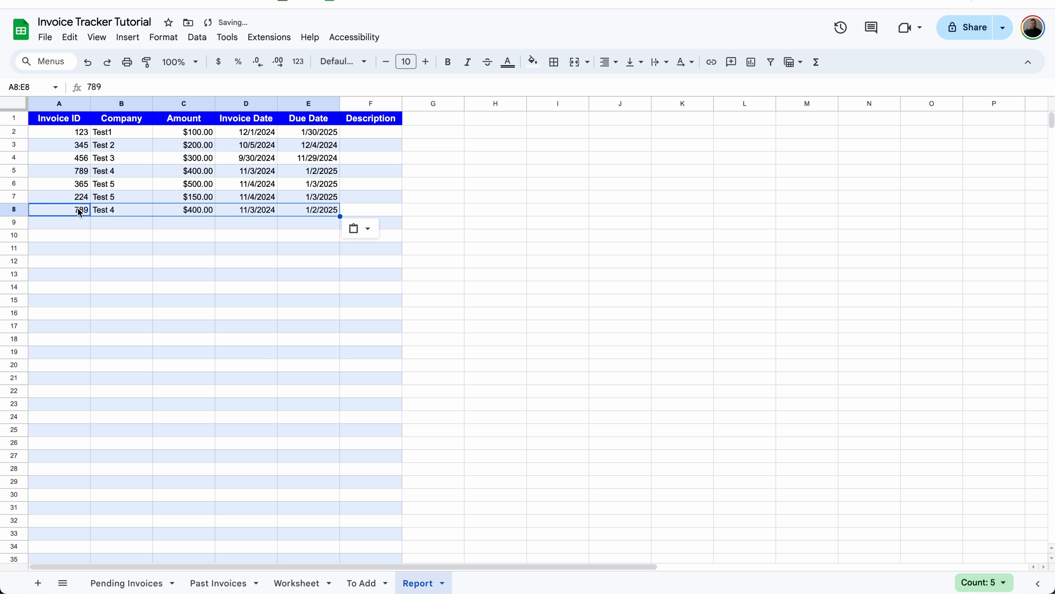
pyautogui.click(78, 208)
pyautogui.write('334')
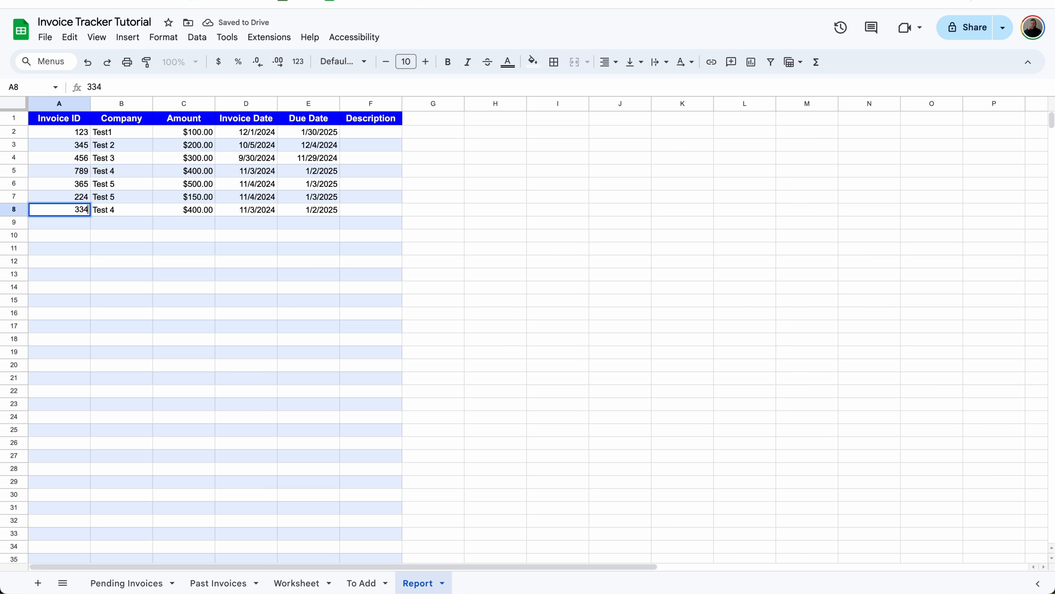
pyautogui.press('Return')
# Step: Check the new invoices on the To Add sheet and run the copyToPendingInvoices function in Apps Script
pyautogui.click(370, 583)
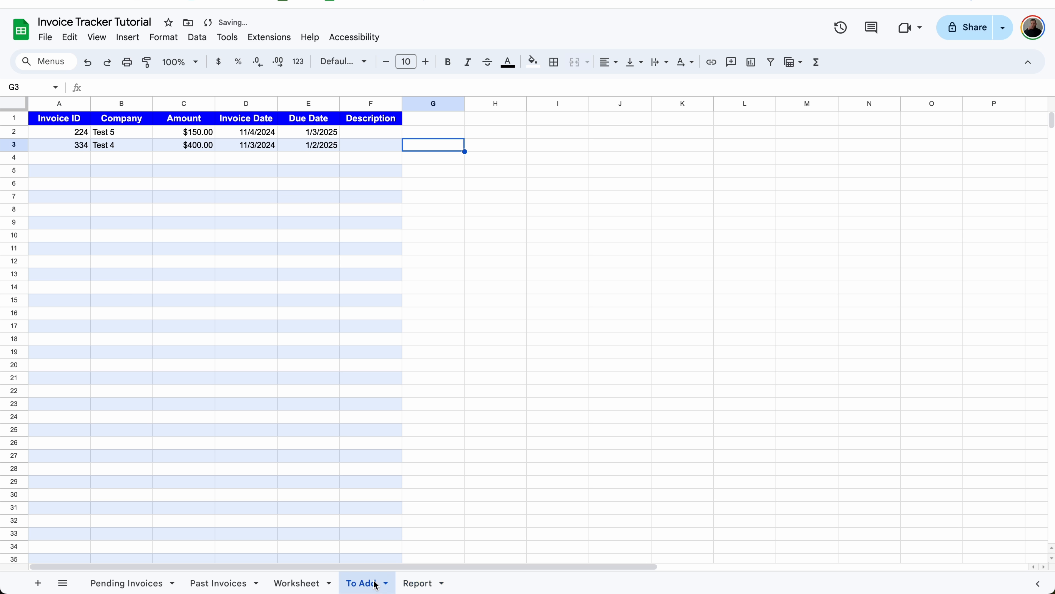
pyautogui.click(113, 146)
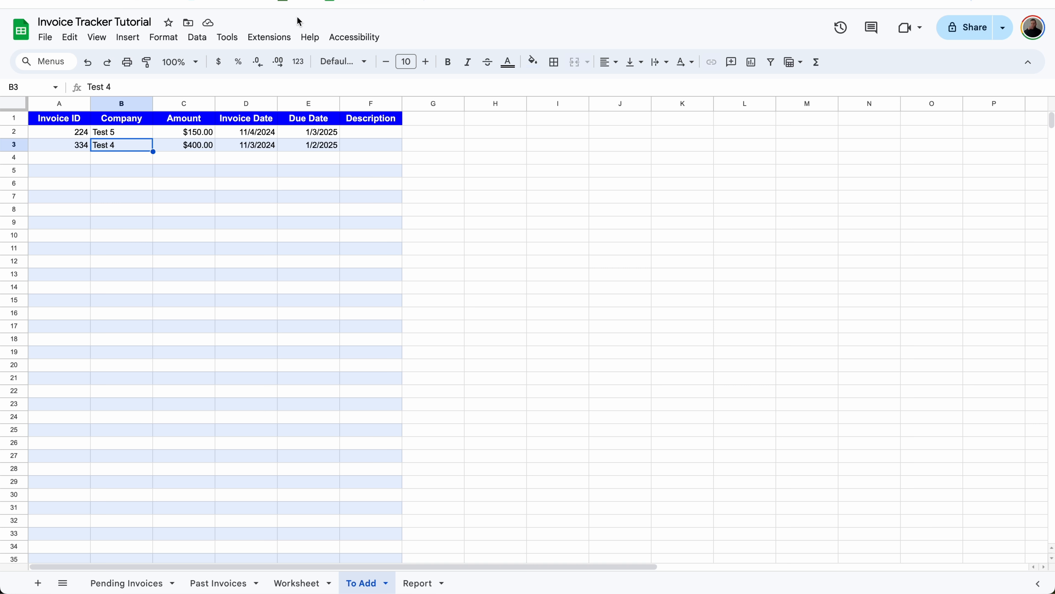
pyautogui.click(270, 37)
pyautogui.click(275, 99)
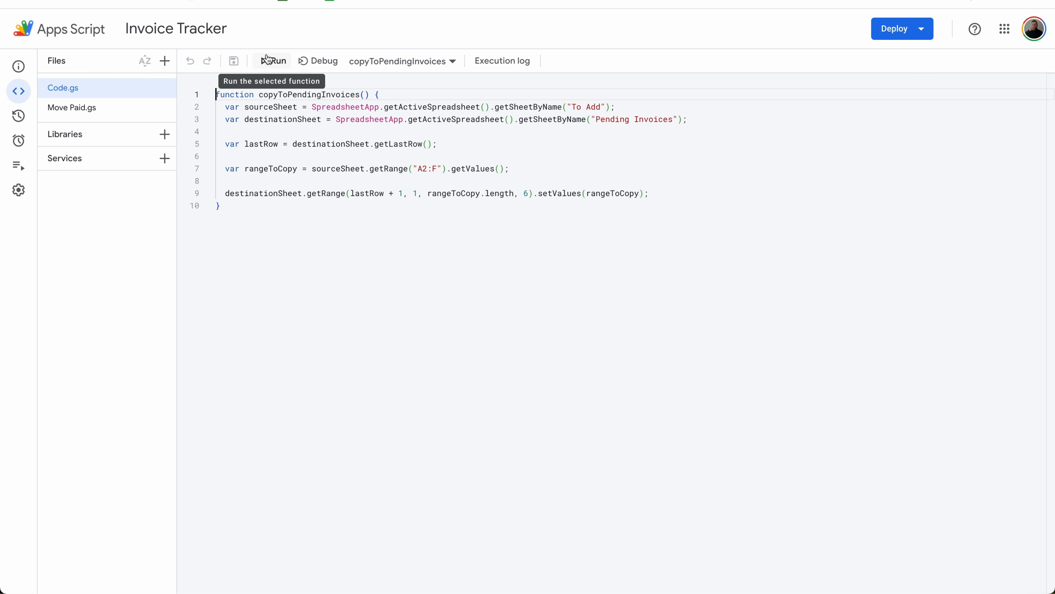
pyautogui.click(268, 60)
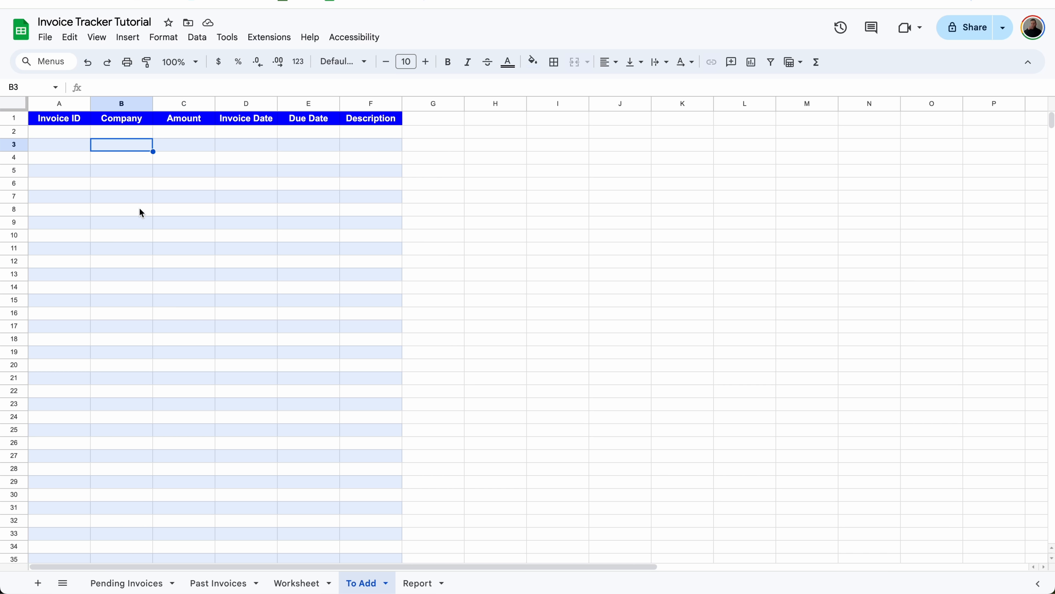
# Step: On the Pending Invoices sheet, set the category of invoice 224 to "this" and of invoice 334 to "is"
pyautogui.click(120, 583)
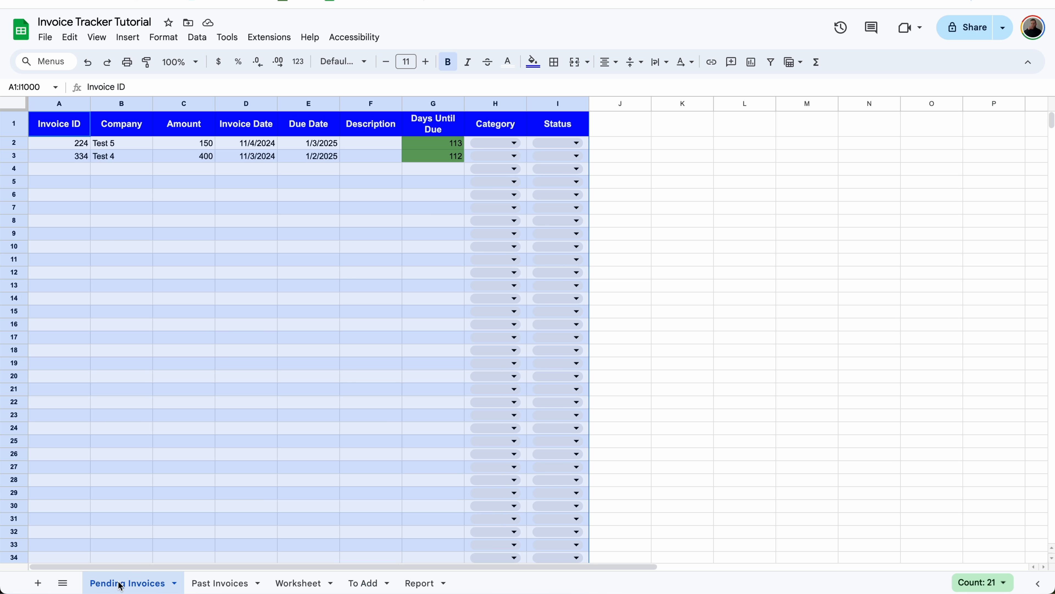
pyautogui.click(129, 204)
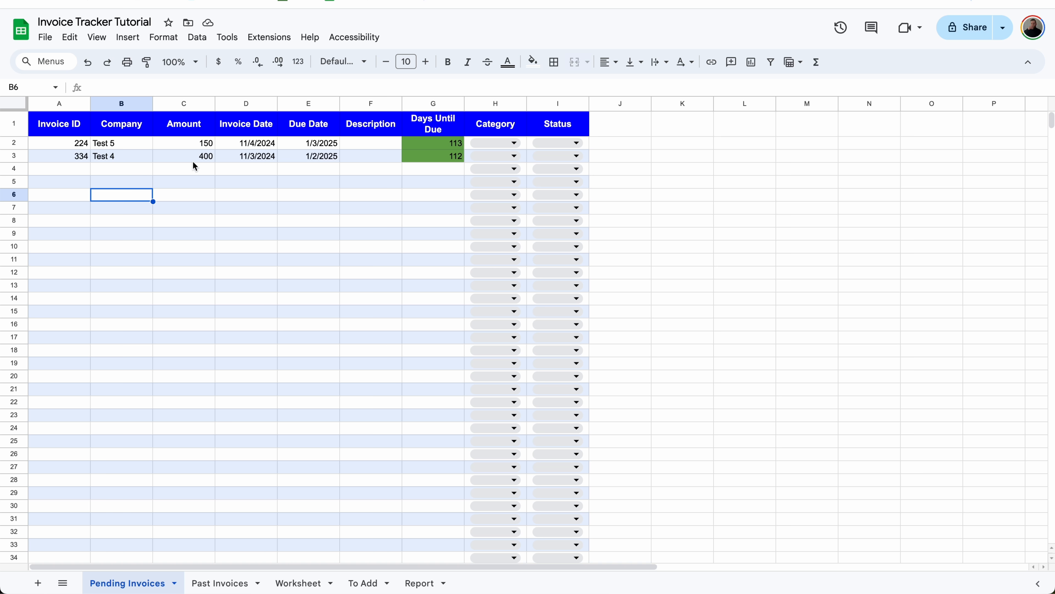
pyautogui.click(504, 143)
pyautogui.click(498, 165)
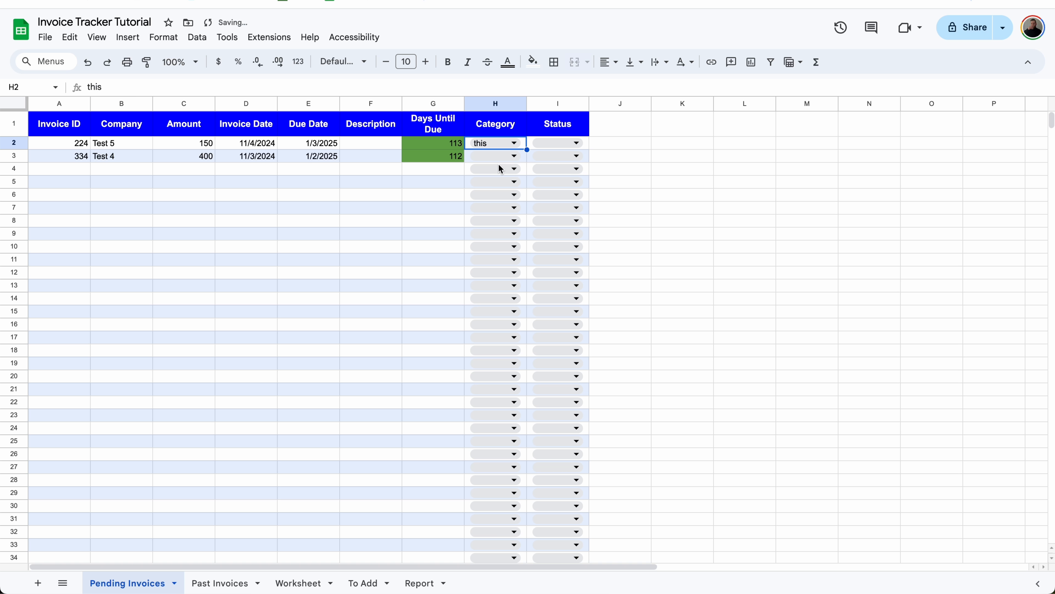
pyautogui.click(505, 159)
pyautogui.click(489, 195)
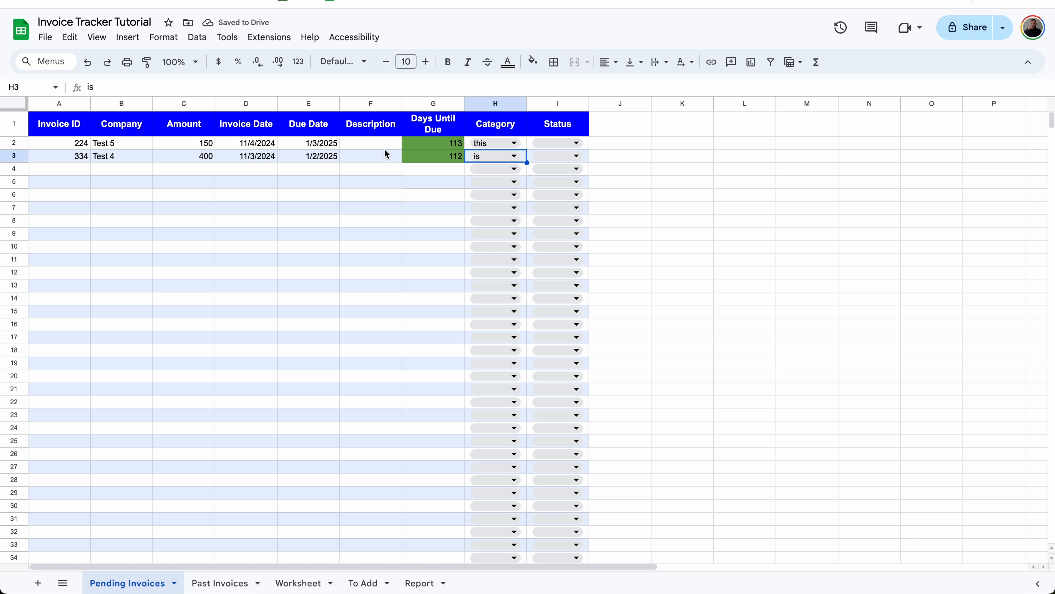
# Step: Set the status of both pending invoices, 224 and 334, to Paid
pyautogui.click(573, 139)
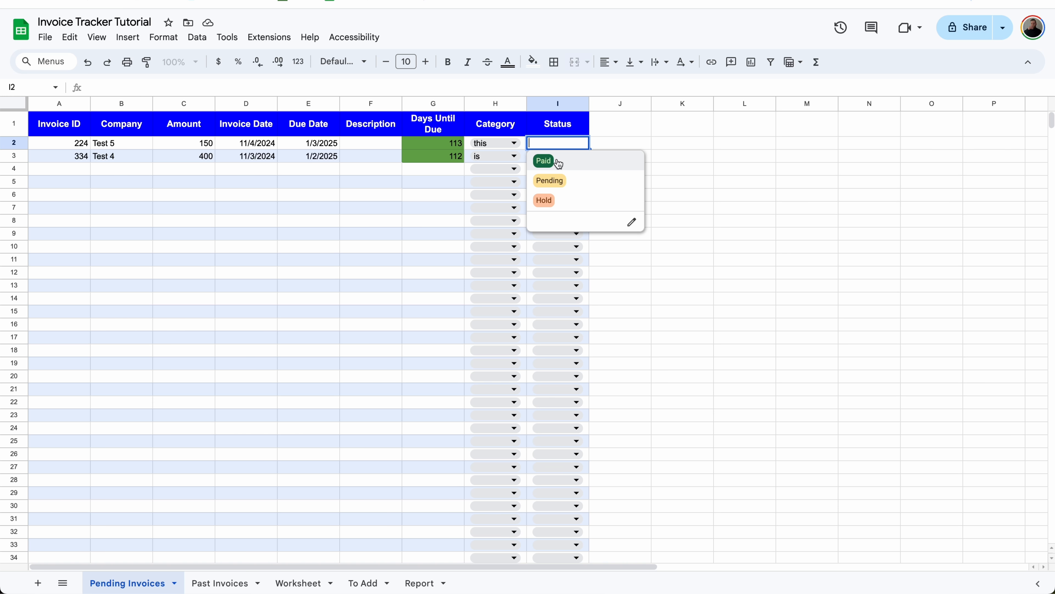
pyautogui.click(544, 161)
pyautogui.click(565, 145)
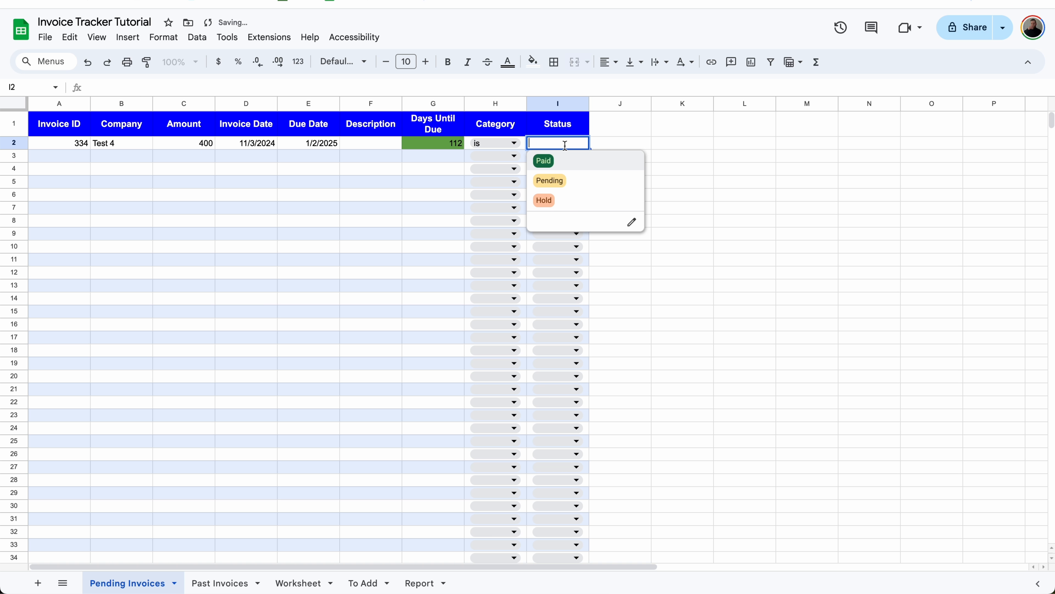
pyautogui.click(556, 159)
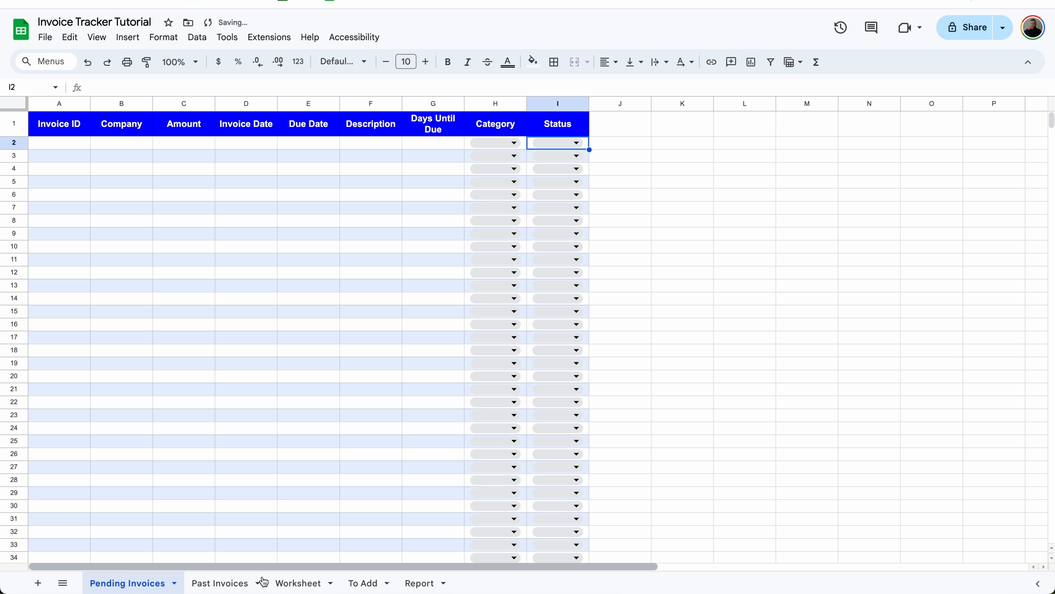
# Step: On the Past Invoices sheet, change the payment date of invoice 224 to 10/4/2024
pyautogui.click(214, 582)
pyautogui.click(446, 209)
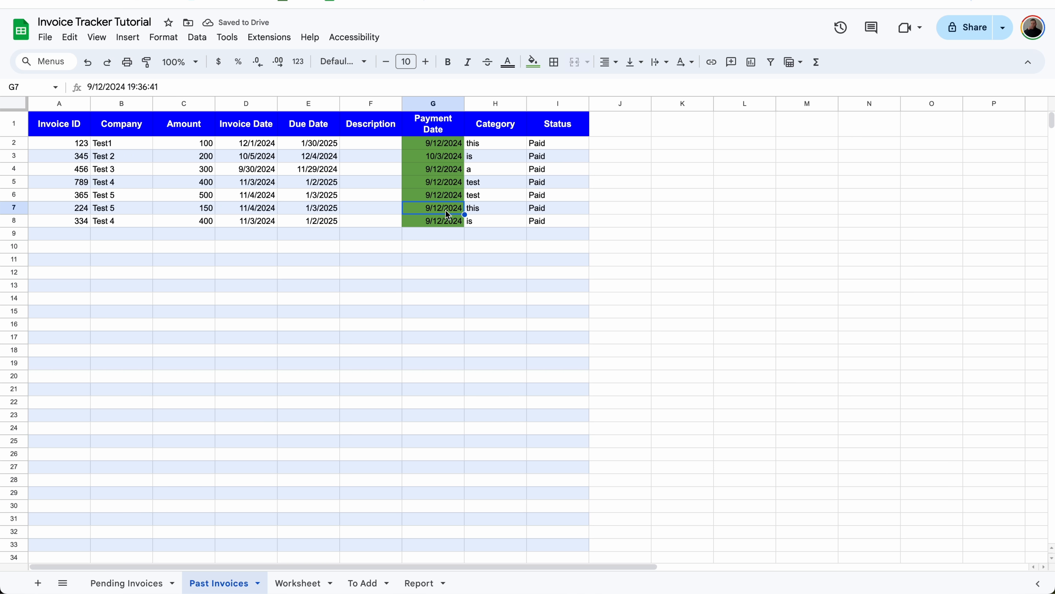
pyautogui.doubleClick(446, 207)
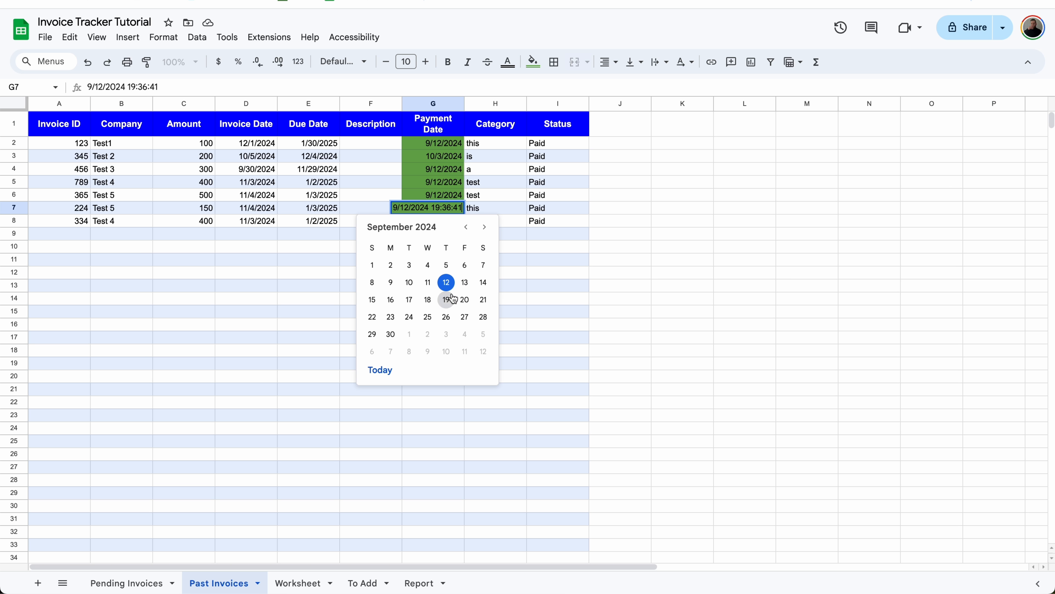
pyautogui.click(465, 334)
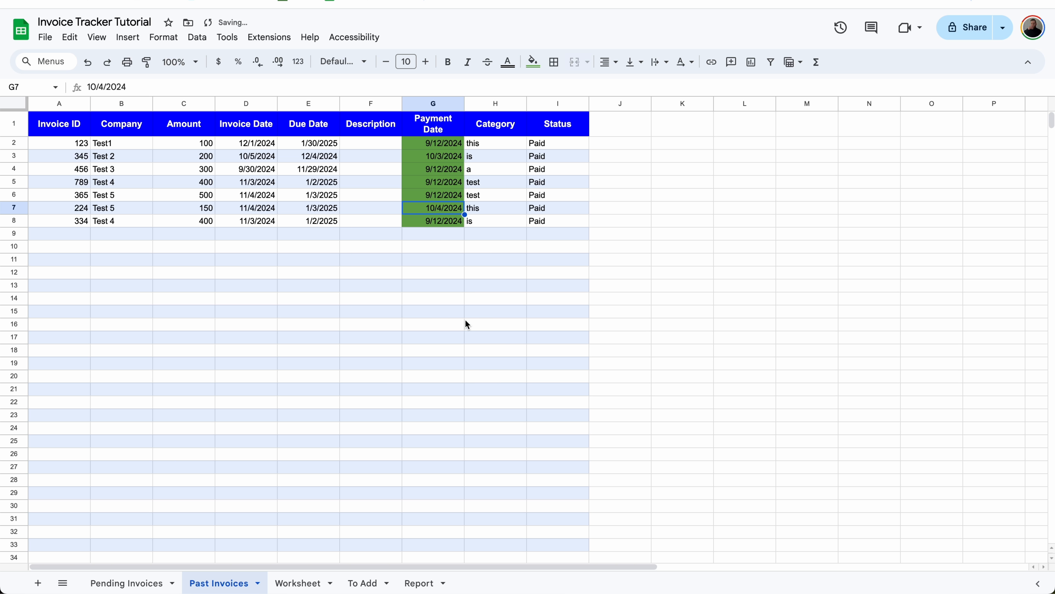
# Step: Change the payment date of invoice 334 in row 8 to 8/1/2024
pyautogui.doubleClick(453, 224)
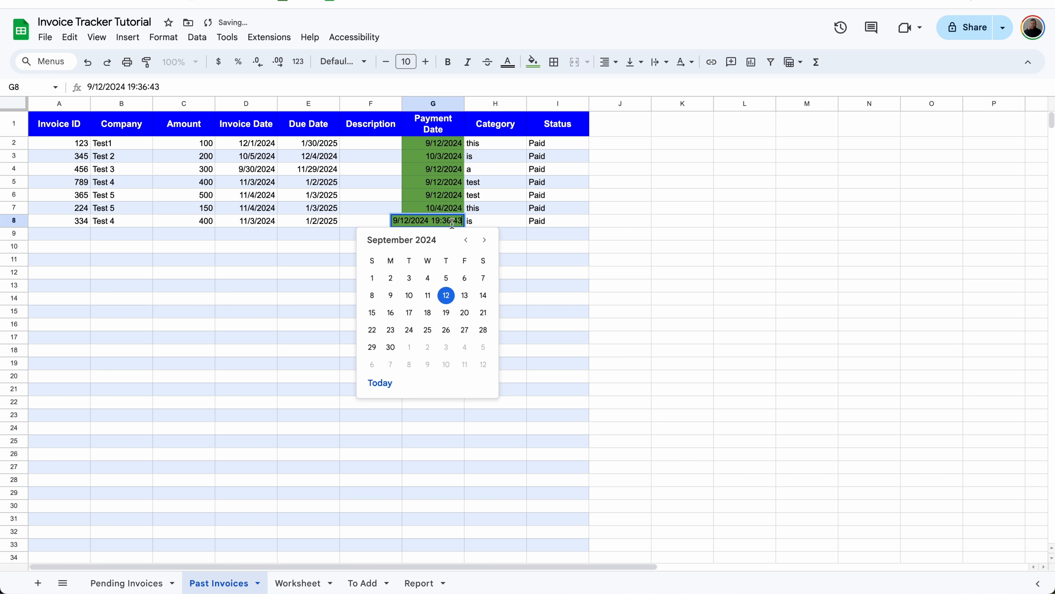
pyautogui.click(465, 240)
pyautogui.click(446, 276)
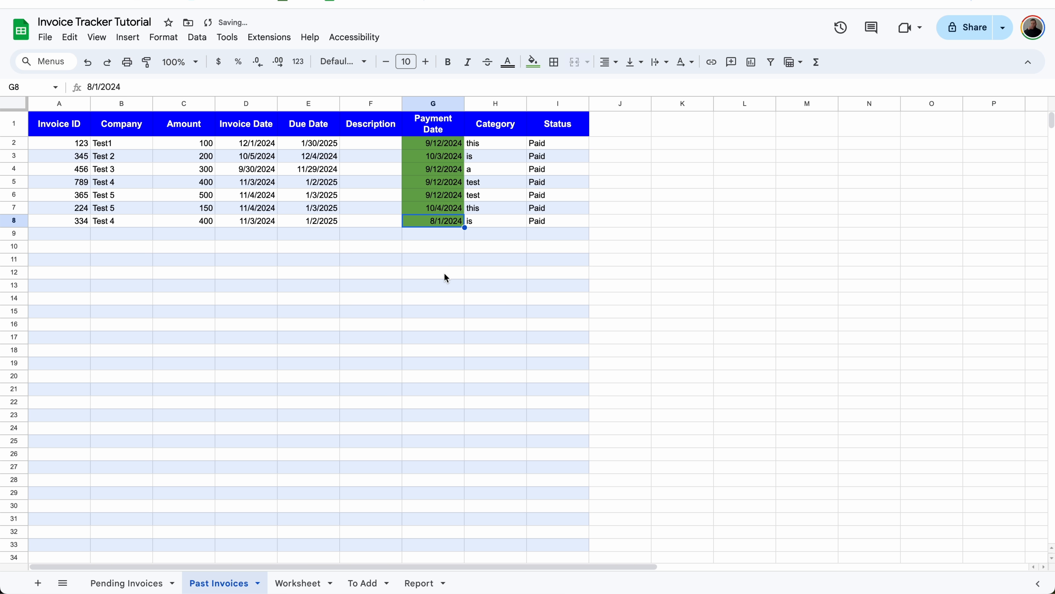
pyautogui.click(459, 252)
# Step: Filter the Category slicer on the Worksheet sheet to only the value "a"
pyautogui.click(287, 583)
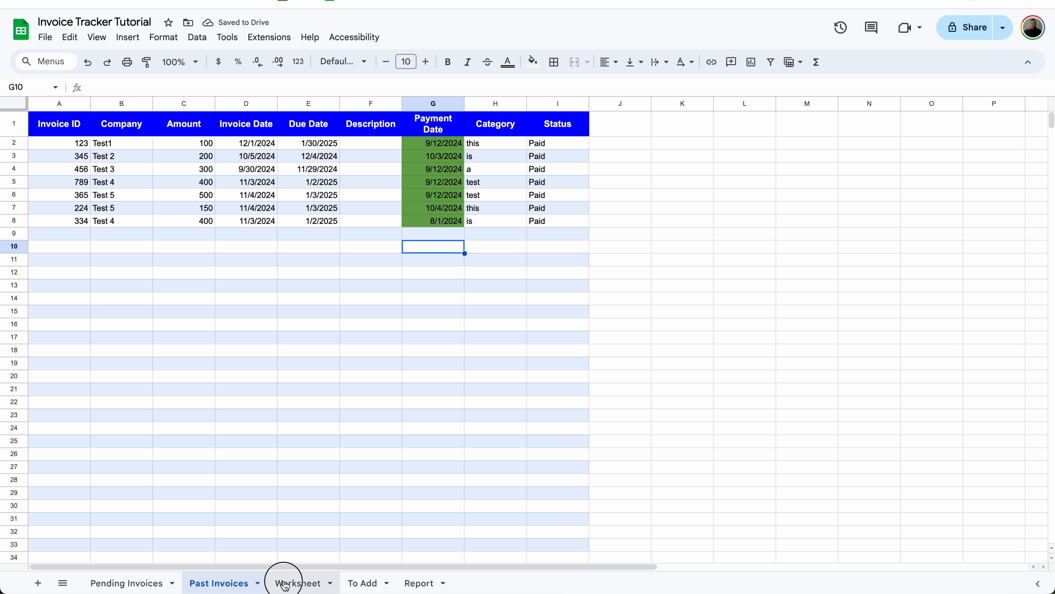
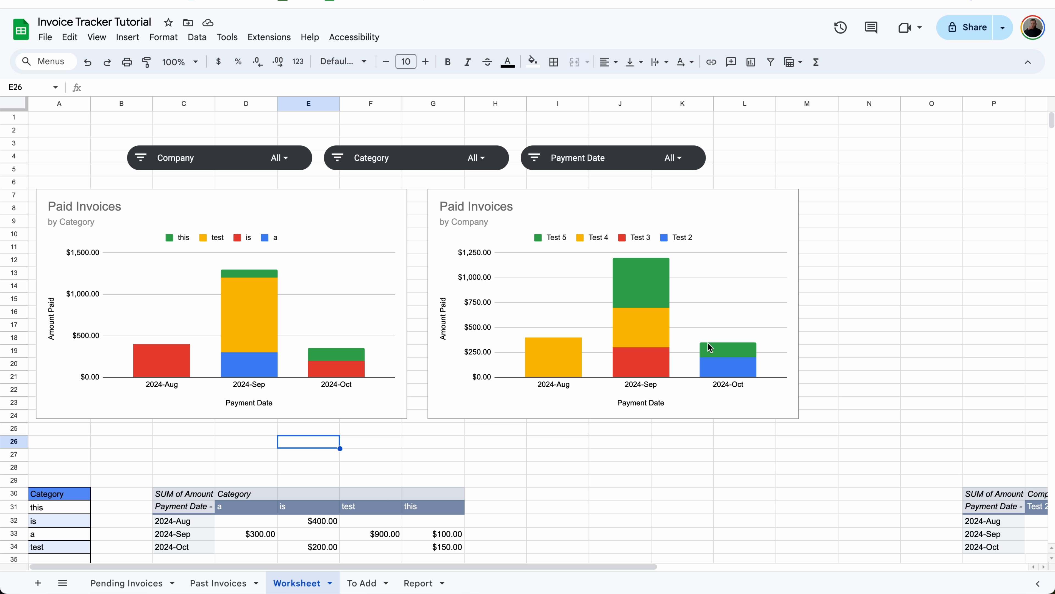
pyautogui.click(473, 162)
pyautogui.click(390, 208)
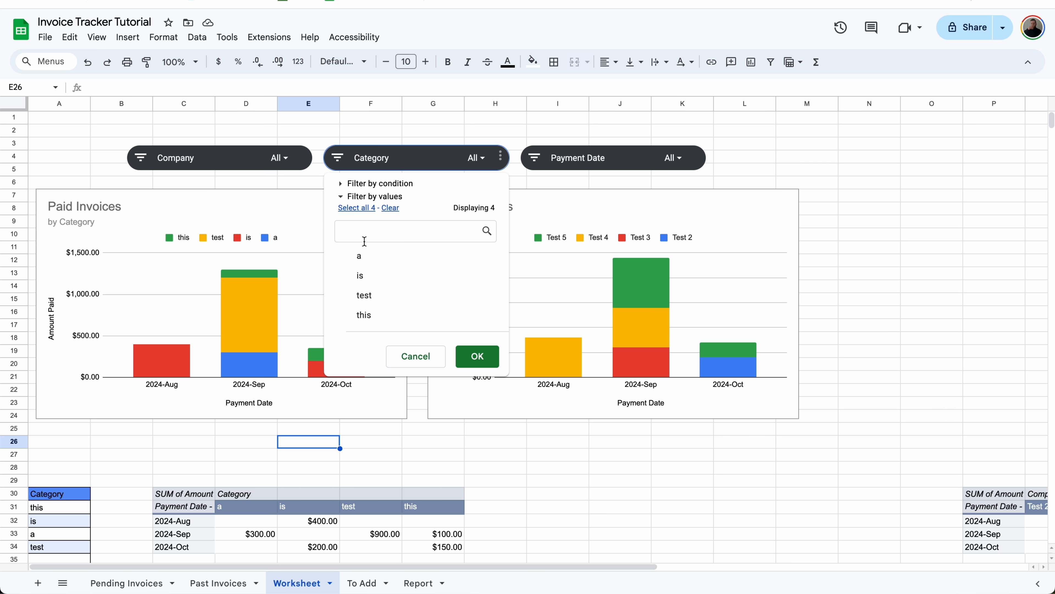
pyautogui.click(369, 263)
pyautogui.click(478, 356)
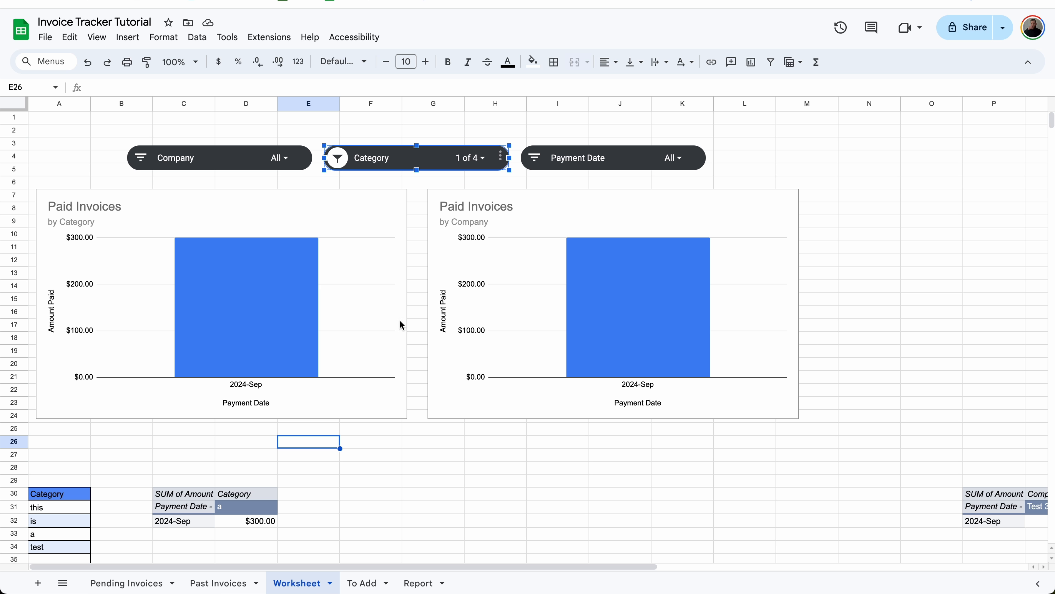
# Step: Filter the Category slicer to only the value "this"
pyautogui.click(483, 166)
pyautogui.click(389, 208)
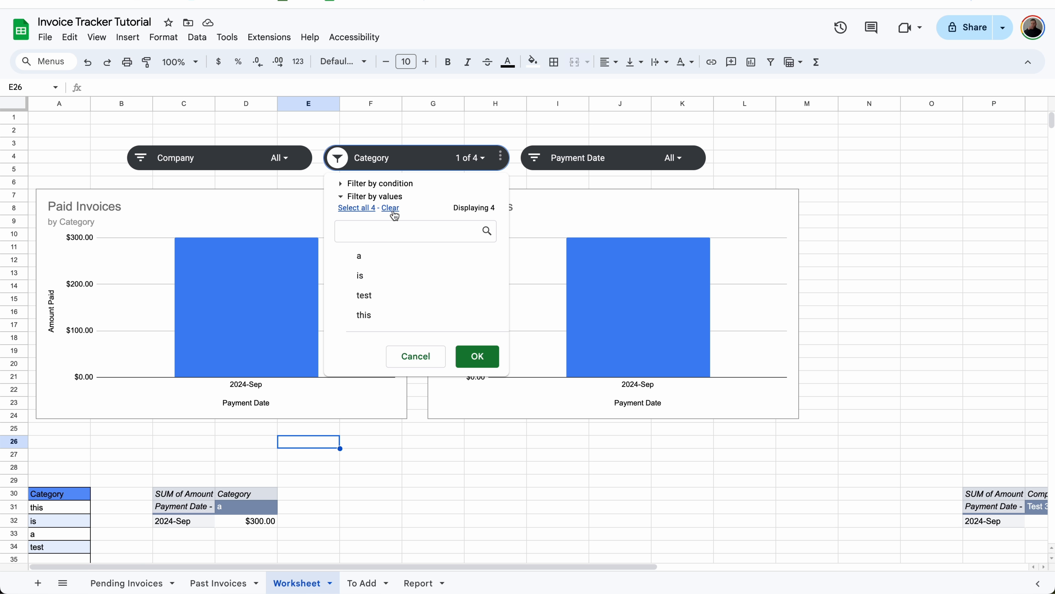
pyautogui.click(367, 318)
pyautogui.click(477, 356)
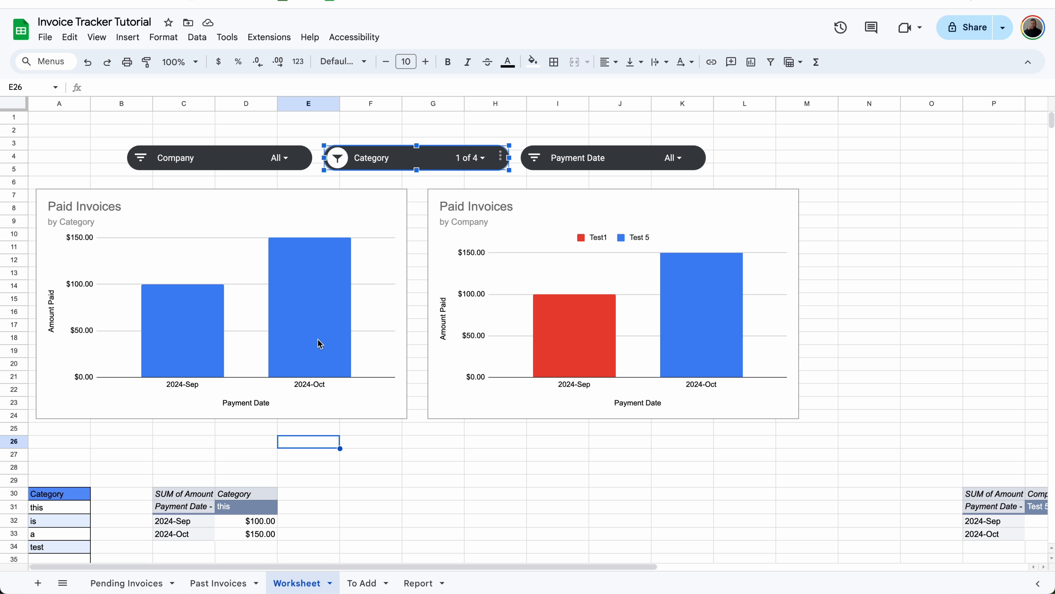
# Step: Reset the Category slicer to include all values
pyautogui.click(470, 158)
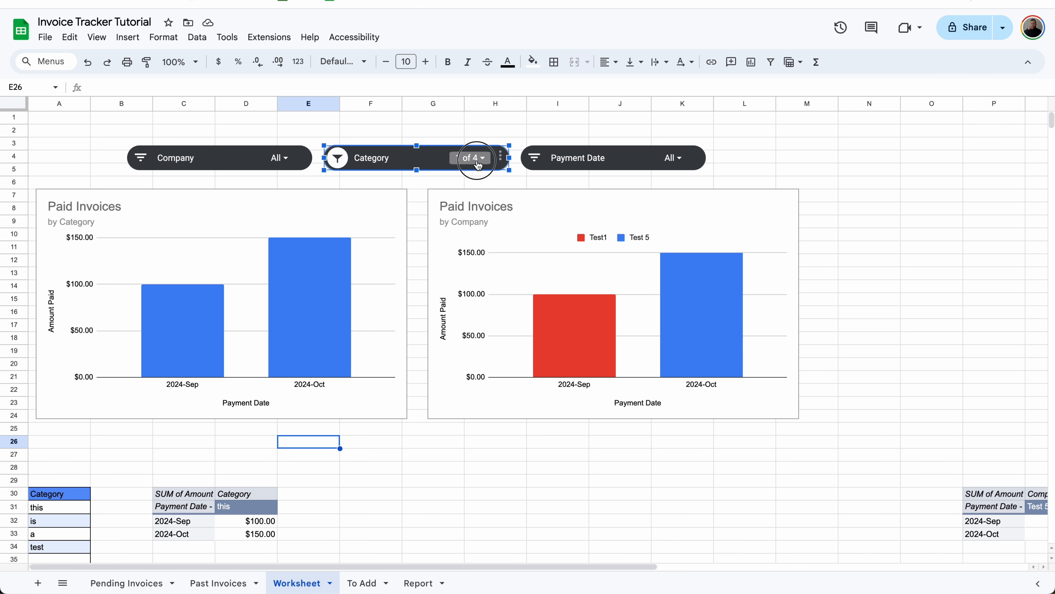
pyautogui.click(473, 355)
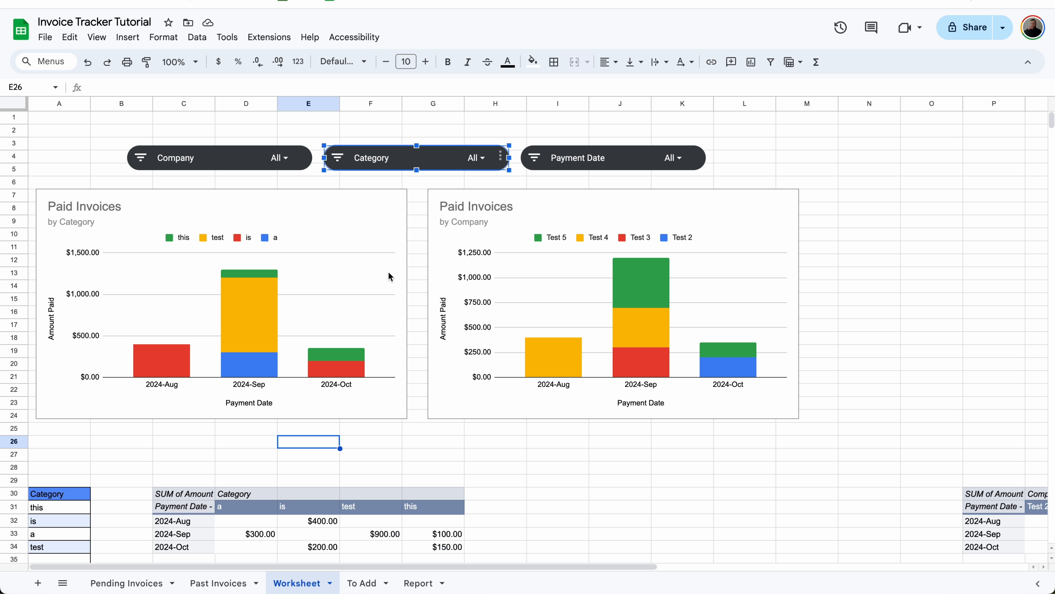
# Step: Filter the Company slicer to only the value Test 5
pyautogui.click(279, 158)
pyautogui.click(193, 208)
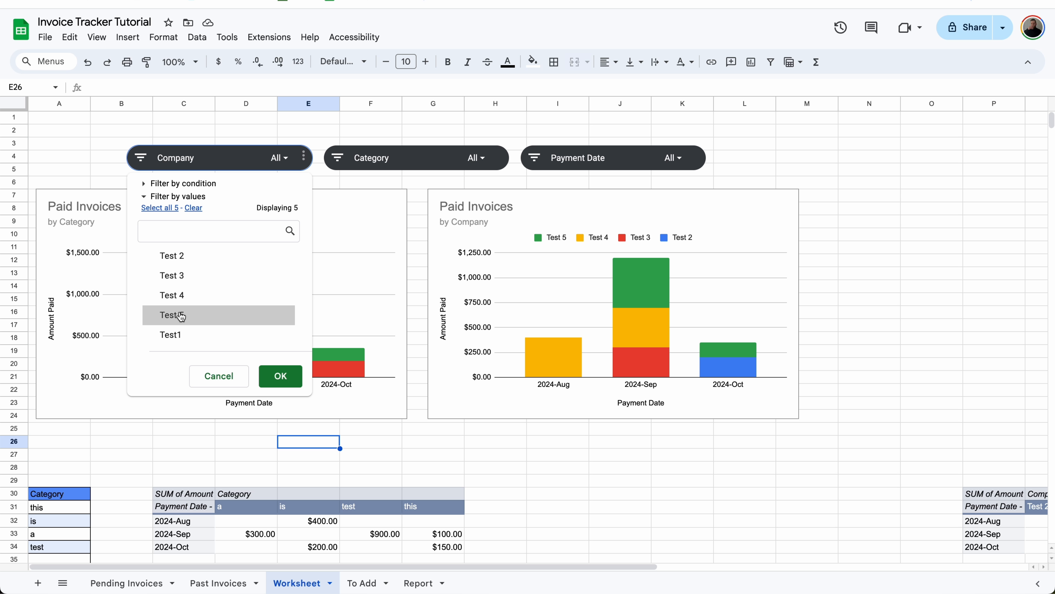
pyautogui.click(172, 315)
pyautogui.click(280, 376)
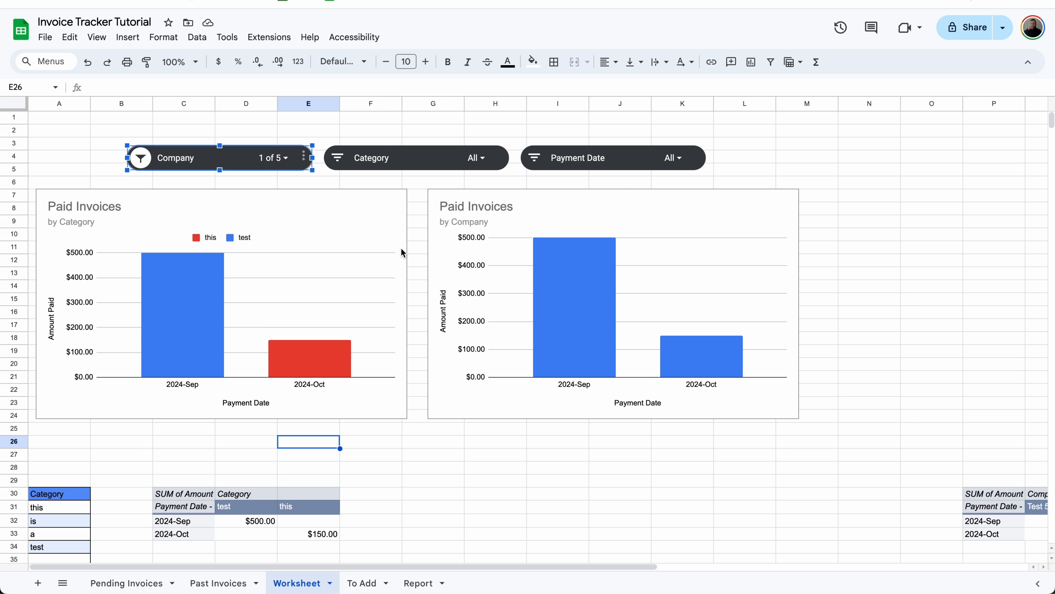
# Step: Reselect all companies in the Company slicer
pyautogui.click(275, 157)
pyautogui.click(175, 208)
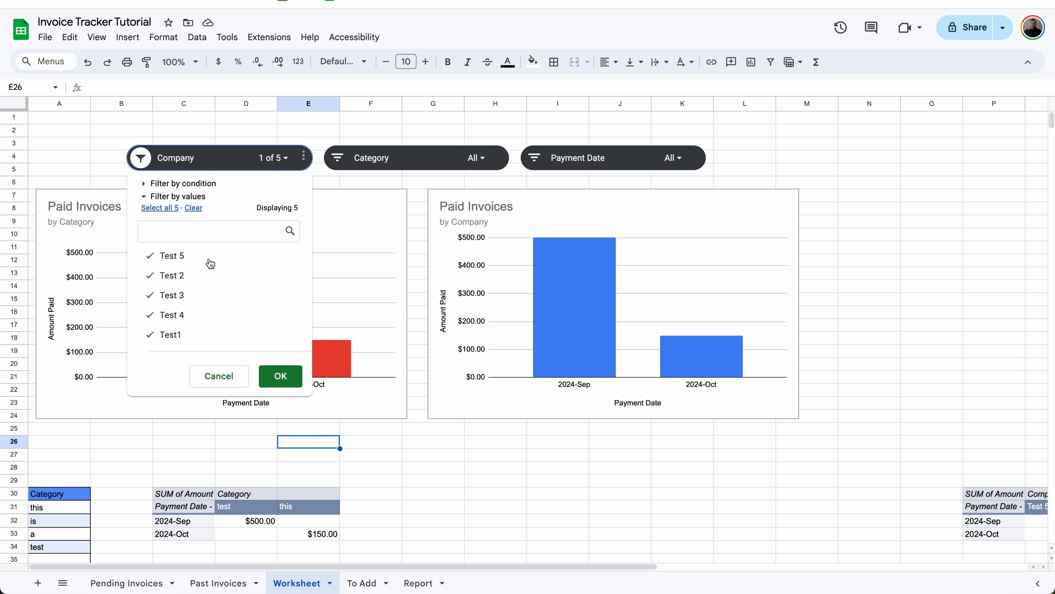
pyautogui.click(279, 376)
pyautogui.click(228, 447)
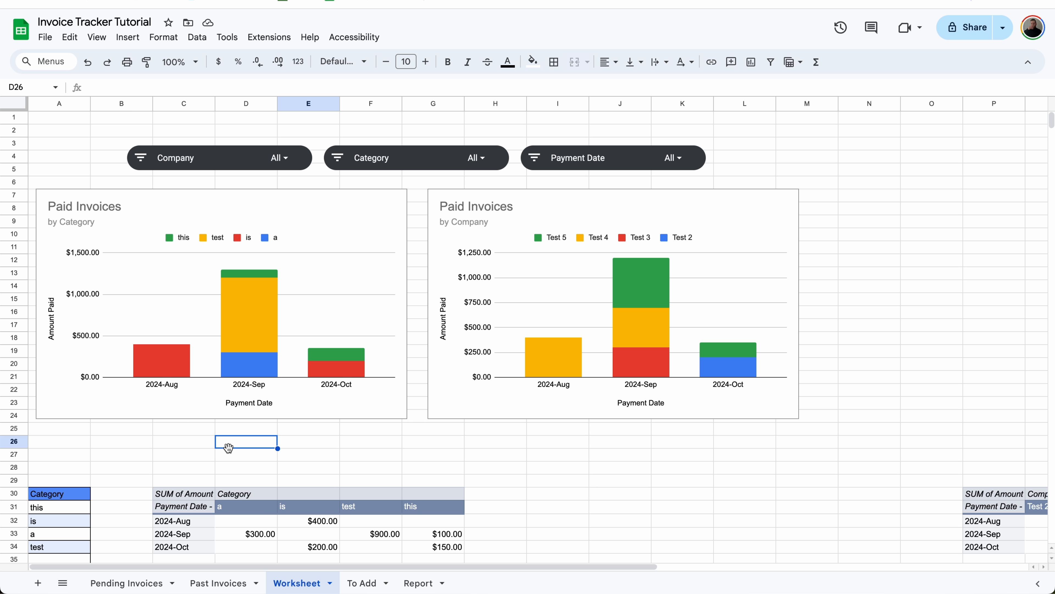
# Step: Group rows 30 to 1000 of the Worksheet sheet, from the Category header row down, and collapse the group
pyautogui.scroll(-1, 23, 432)
pyautogui.hscroll(1, 23, 432)
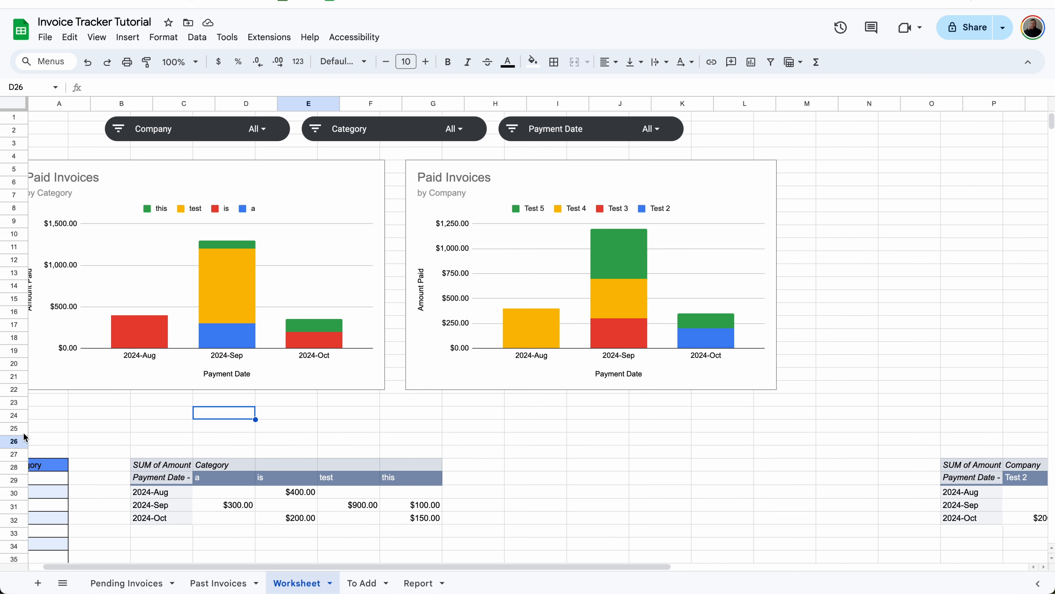
pyautogui.scroll(1, 23, 432)
pyautogui.hscroll(-1, 23, 433)
pyautogui.click(12, 493)
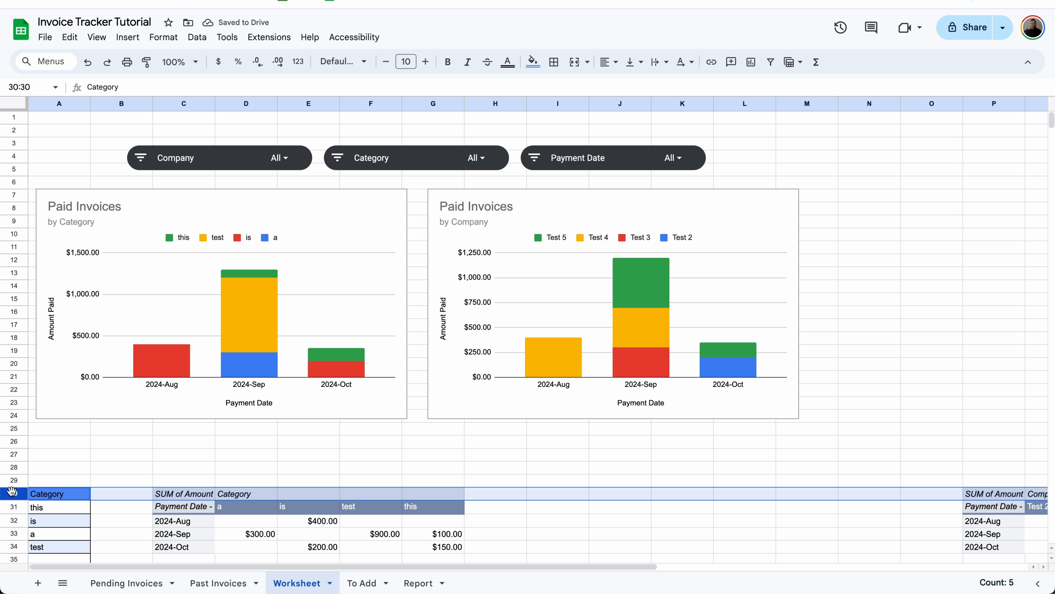
pyautogui.hotkey('ctrl', 'shift', 'Down')
pyautogui.hotkey('ctrl', 'shift', 'Down')
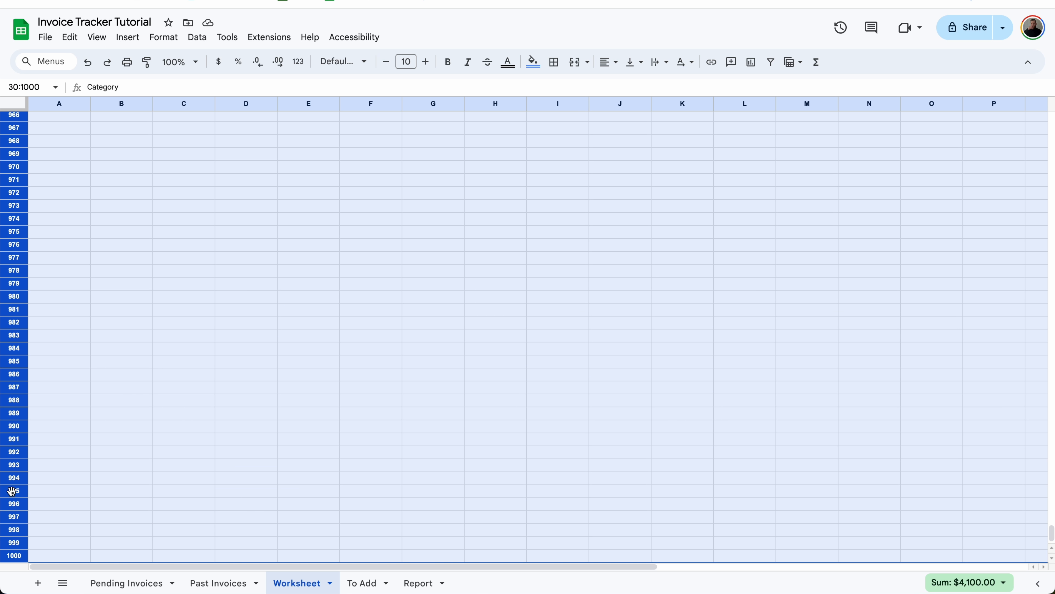
pyautogui.rightClick(12, 490)
pyautogui.moveTo(56, 483)
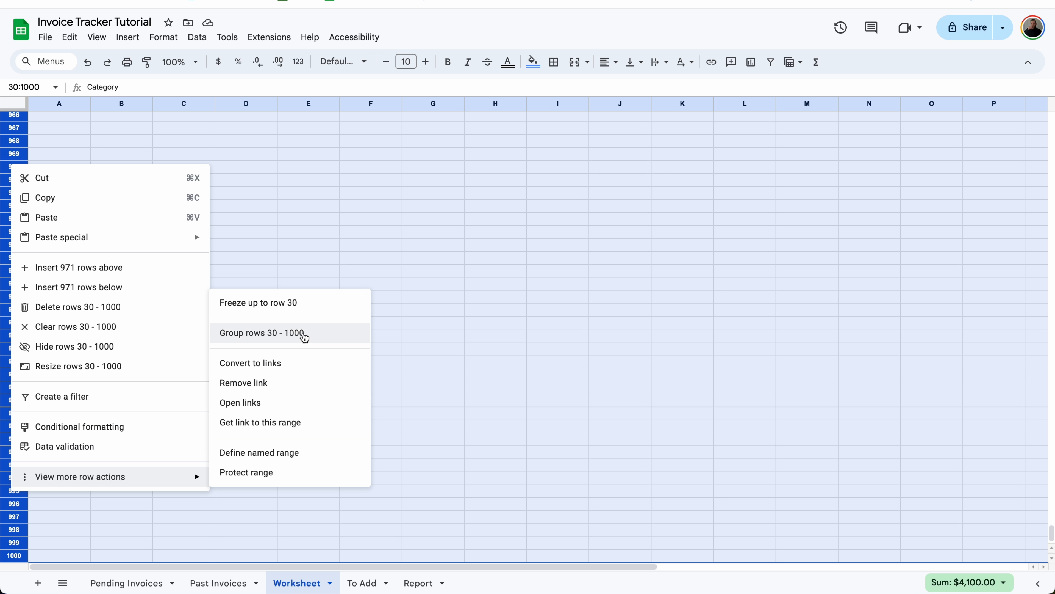
pyautogui.click(303, 335)
pyautogui.click(10, 293)
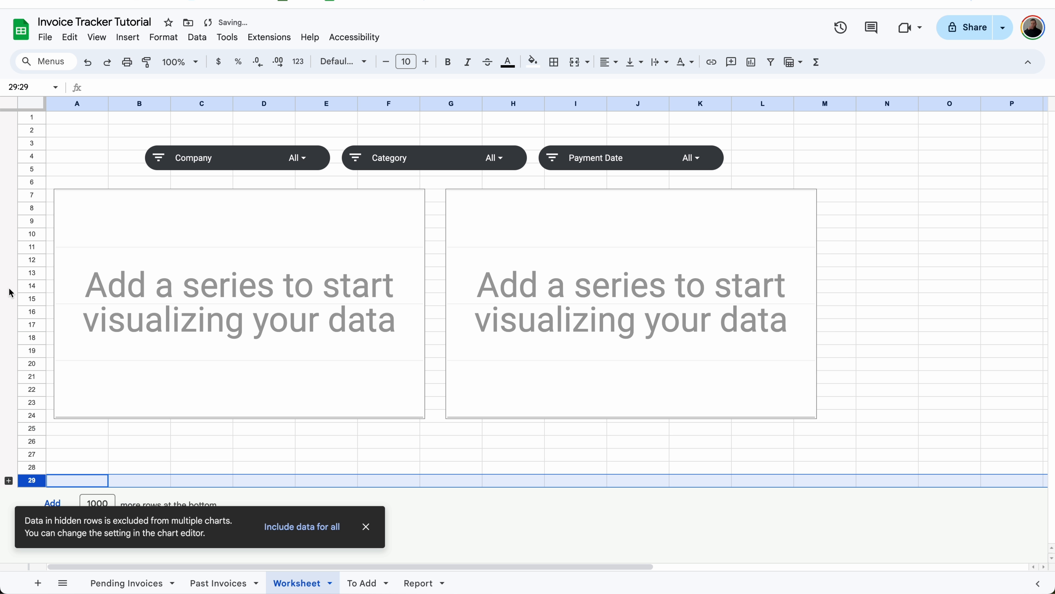
pyautogui.click(103, 454)
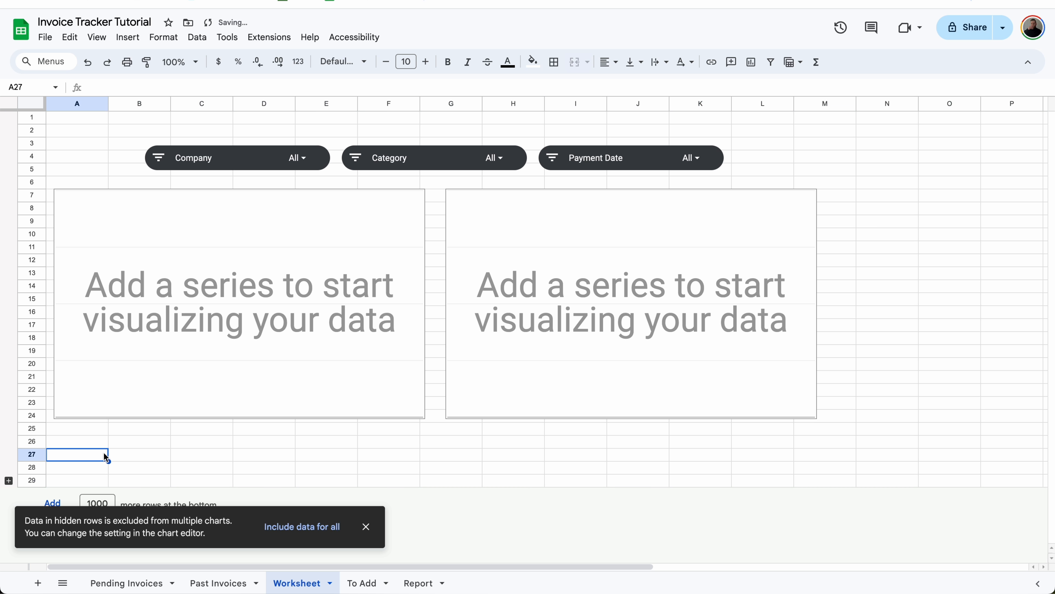
# Step: Include the data from hidden rows in all charts and dismiss the notice
pyautogui.click(304, 529)
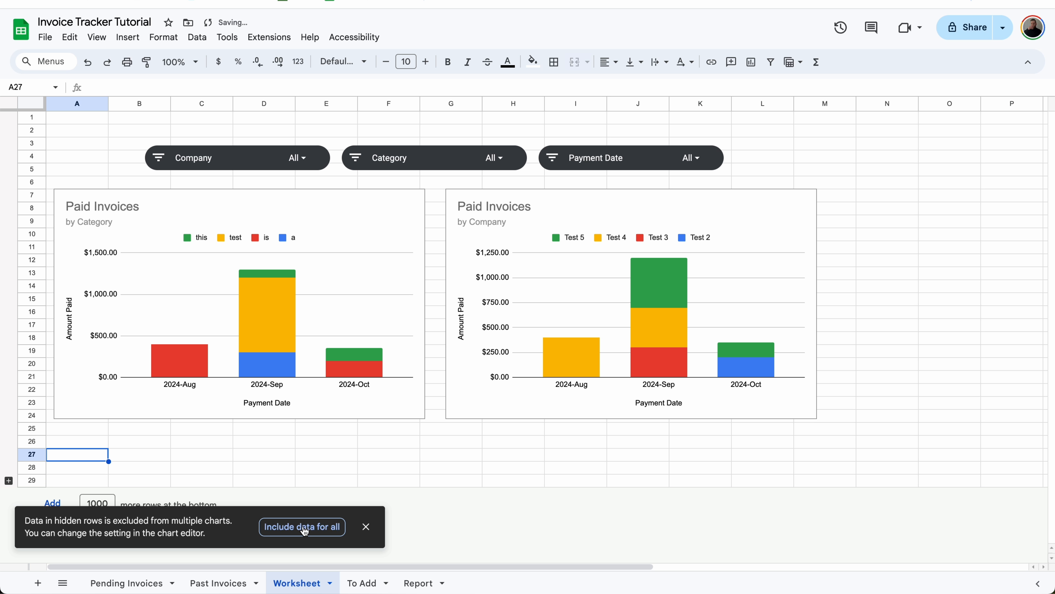
pyautogui.click(366, 527)
pyautogui.click(166, 451)
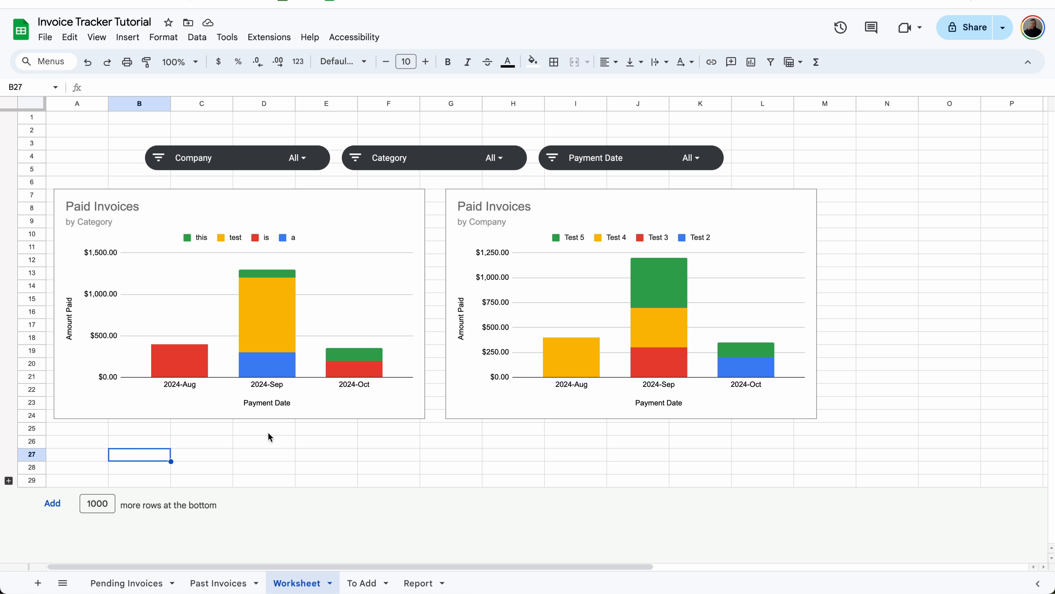
# Step: Expand the grouped rows below row 29 and collapse them again
pyautogui.click(8, 480)
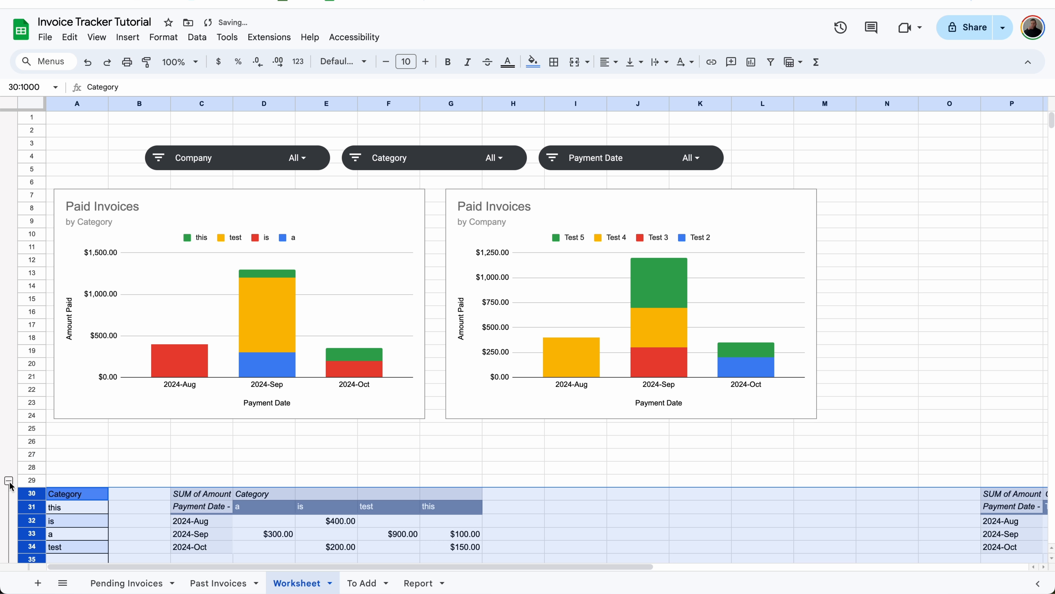
pyautogui.click(8, 481)
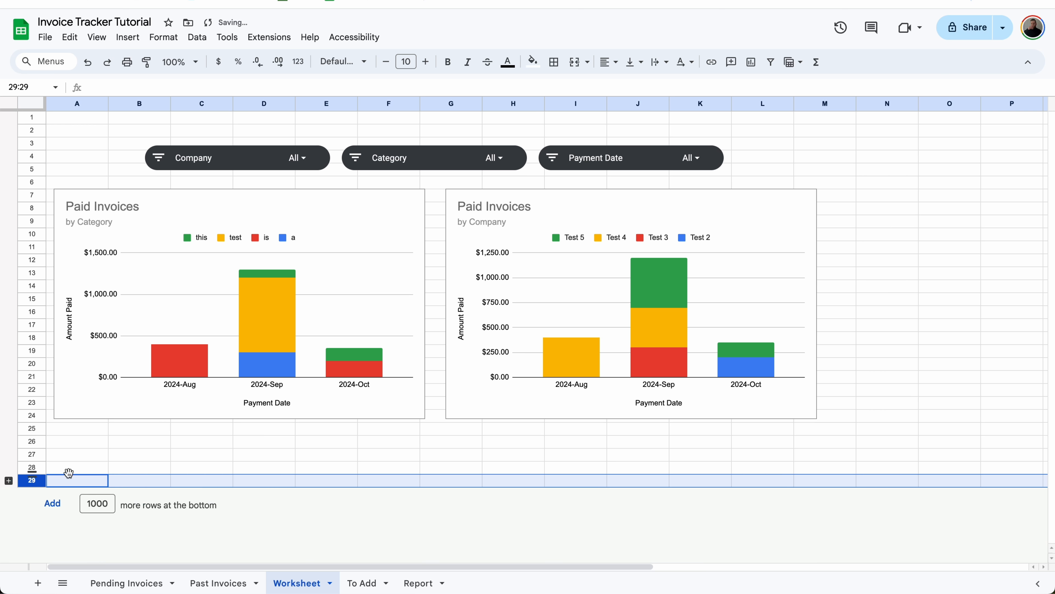
pyautogui.click(105, 469)
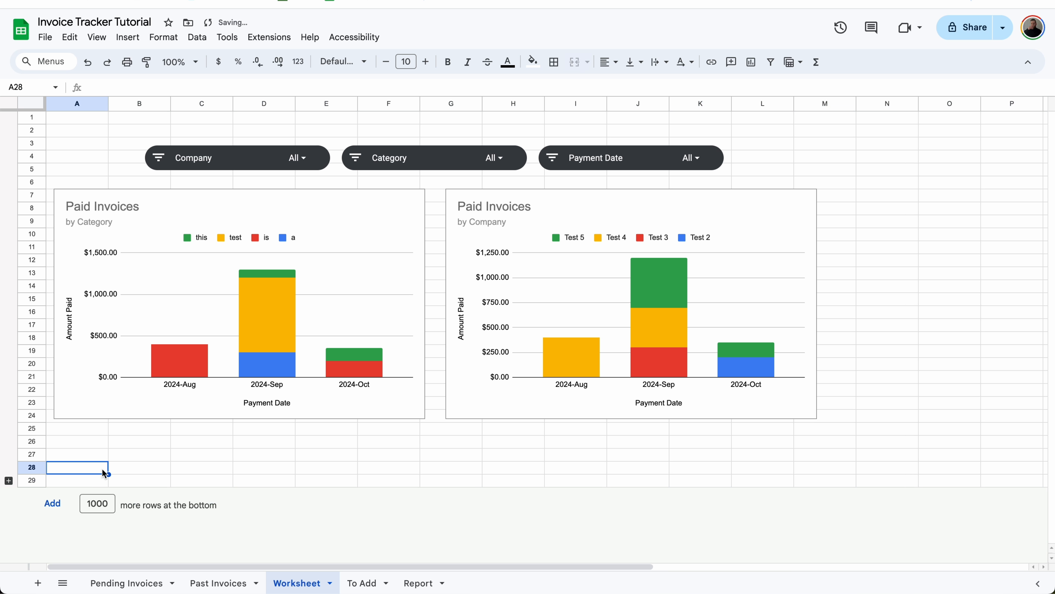
# Step: Create a filter across the entire Past Invoices sheet
pyautogui.click(154, 590)
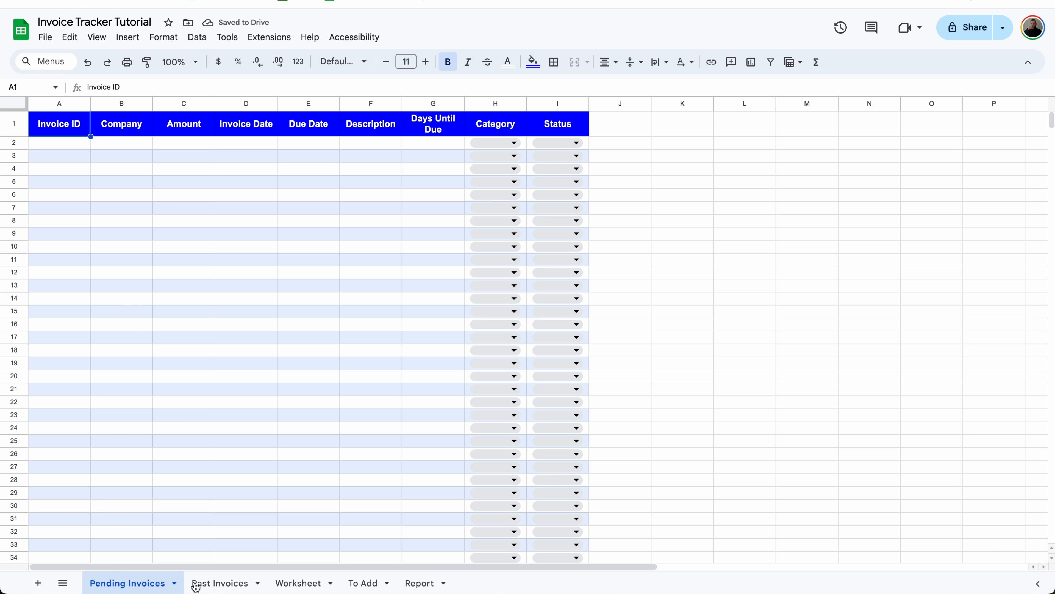
pyautogui.click(232, 585)
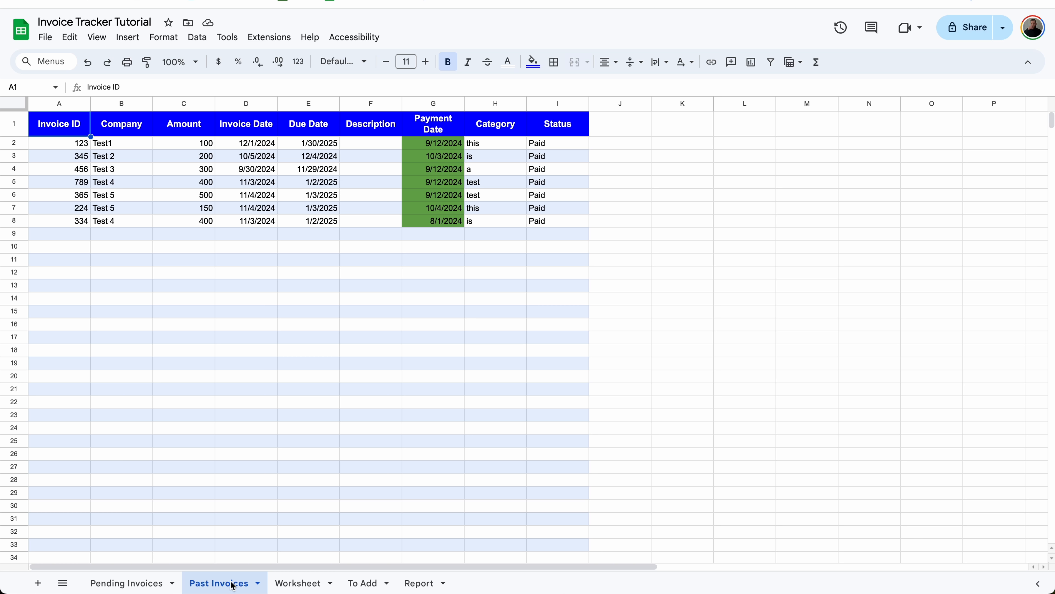
pyautogui.click(15, 104)
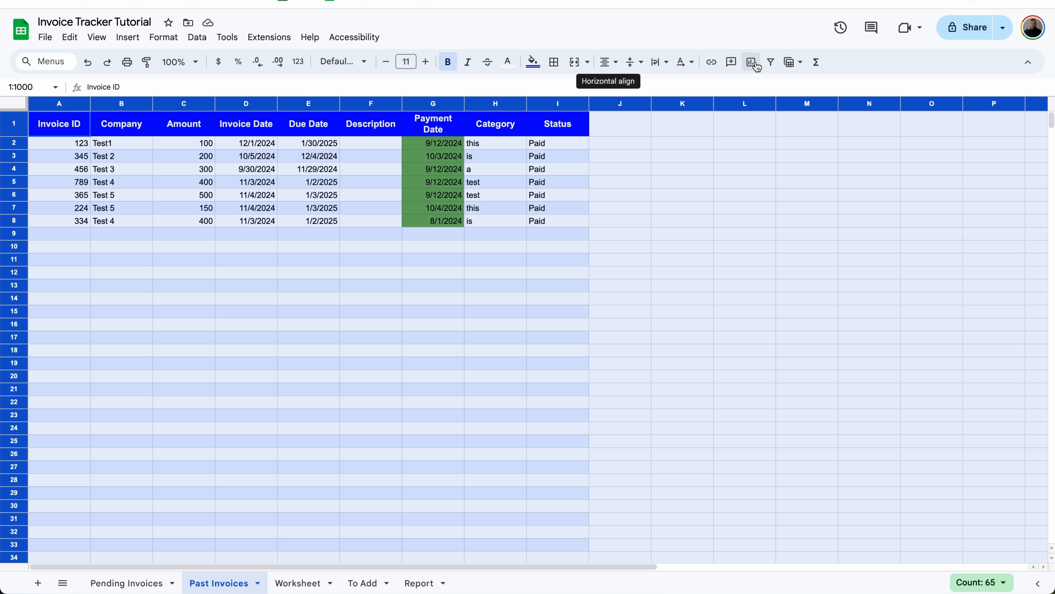
pyautogui.click(772, 63)
pyautogui.click(348, 186)
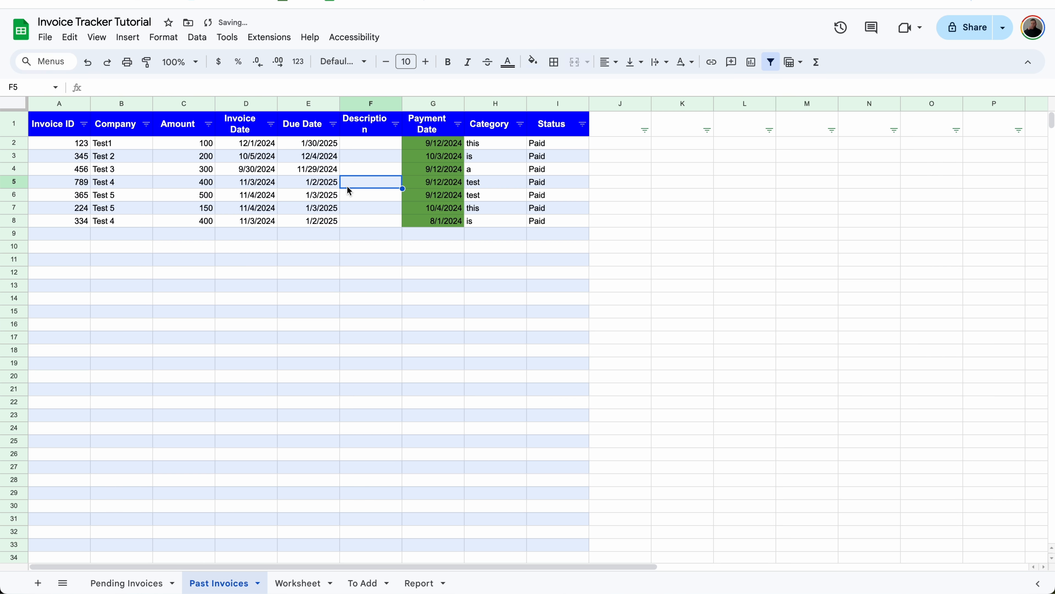
# Step: Filter the Company column of the Past Invoices sheet to only Test 5
pyautogui.click(147, 124)
pyautogui.click(209, 276)
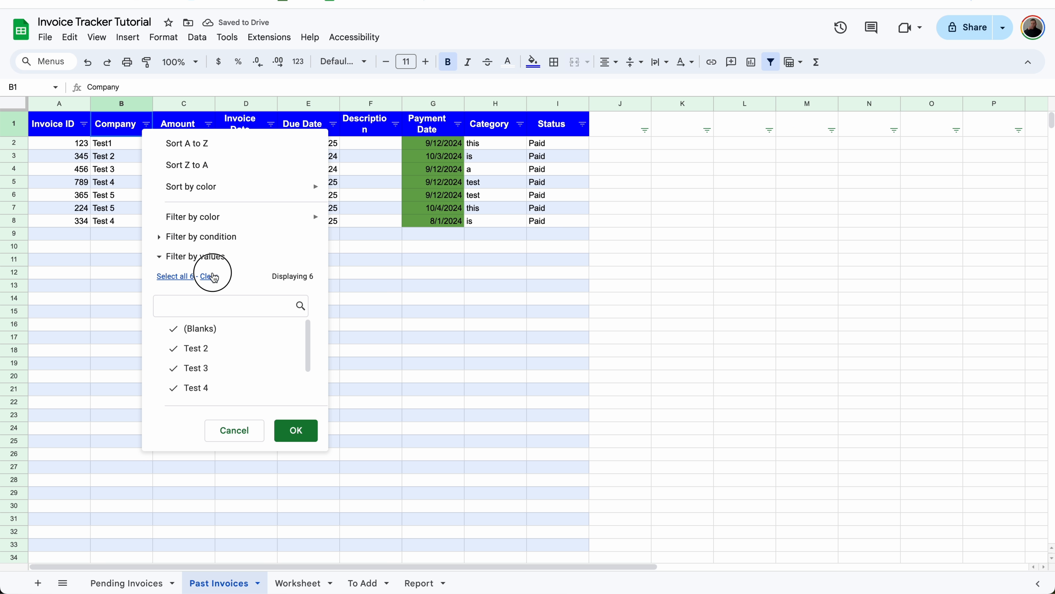
pyautogui.scroll(-3, 210, 364)
pyautogui.click(211, 370)
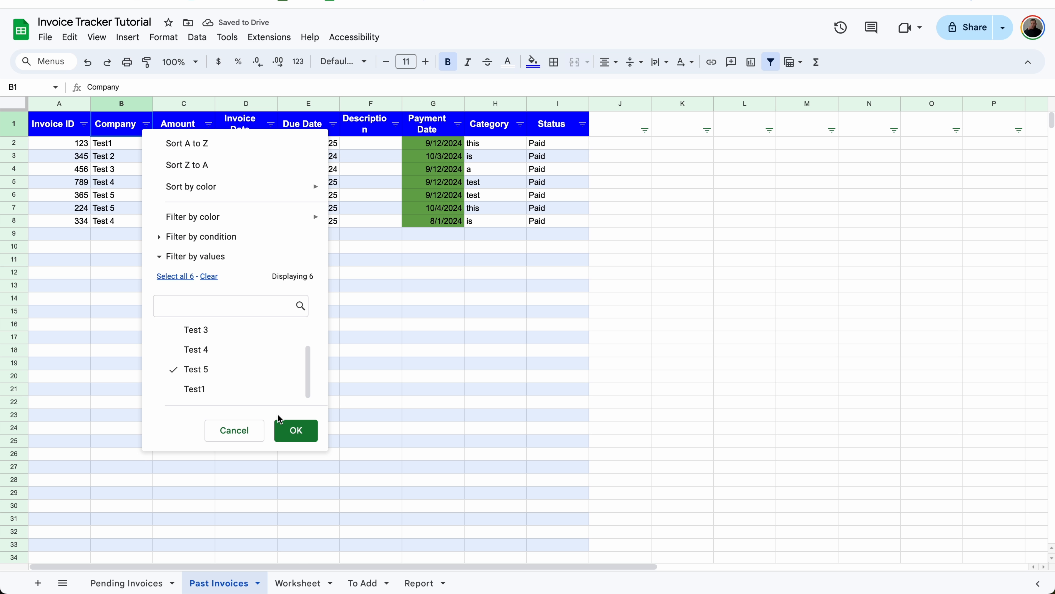
pyautogui.click(295, 430)
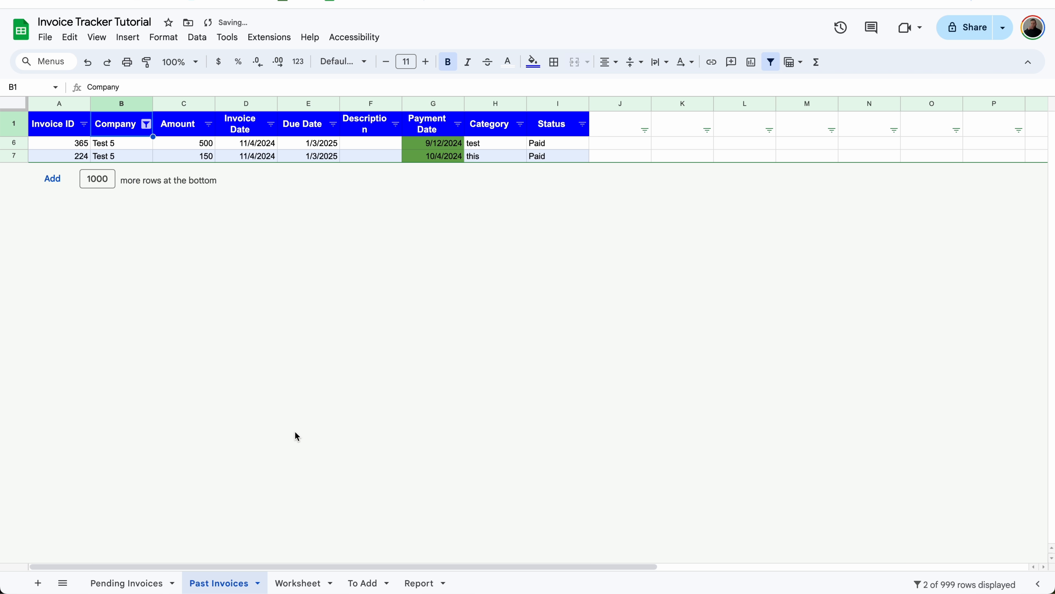
# Step: Reselect all values in the Company column filter of the Past Invoices sheet
pyautogui.click(146, 124)
pyautogui.click(173, 277)
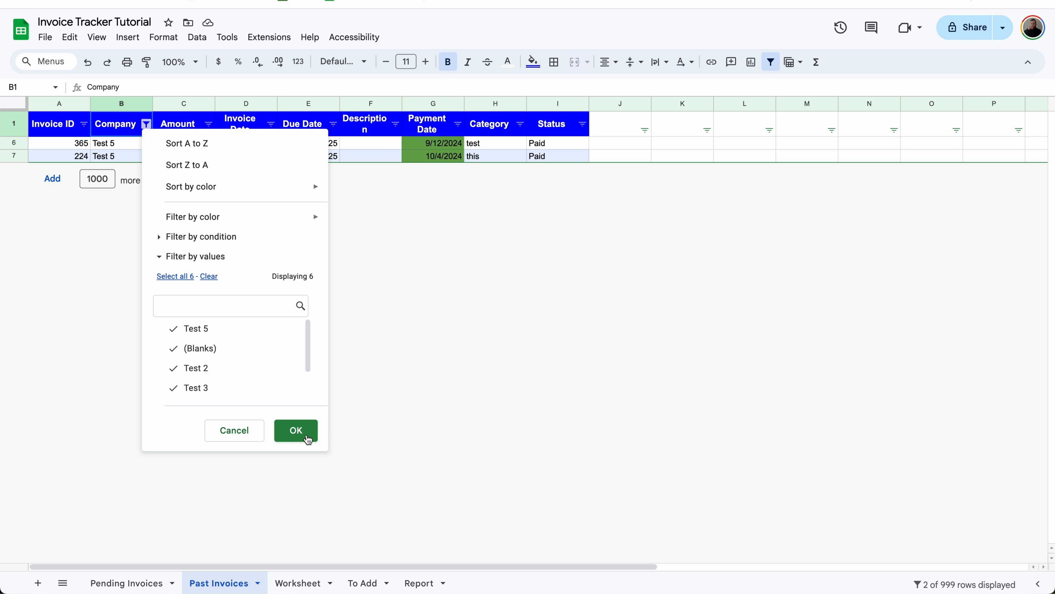
pyautogui.click(300, 431)
pyautogui.click(297, 223)
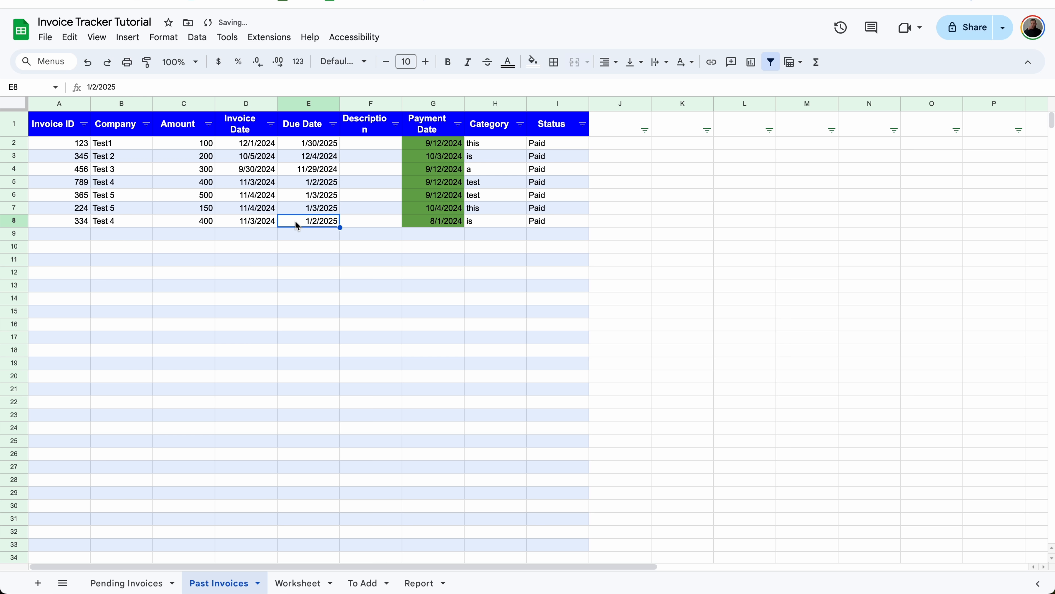
# Step: Open the Pending Invoices sheet
pyautogui.click(137, 584)
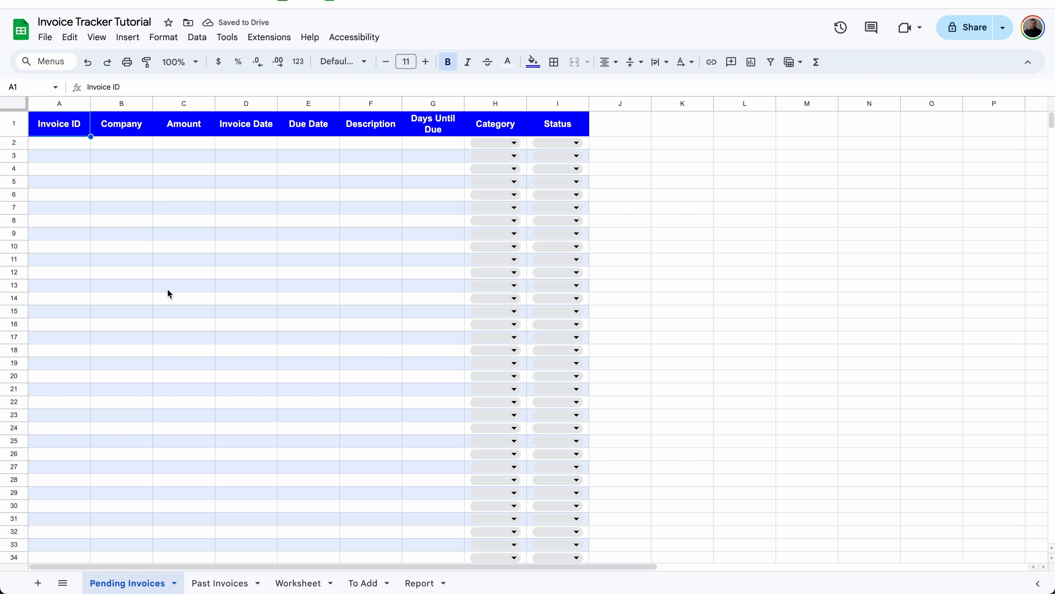